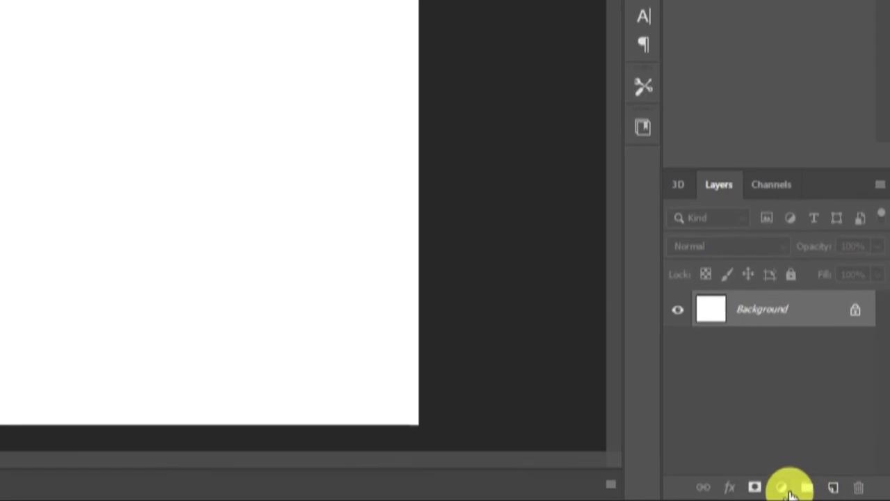
Add a Gradient Fill layer and set its left stop to dark blue
{"action": "left_click", "coordinate": [790, 491]}
{"action": "left_click", "coordinate": [760, 125]}
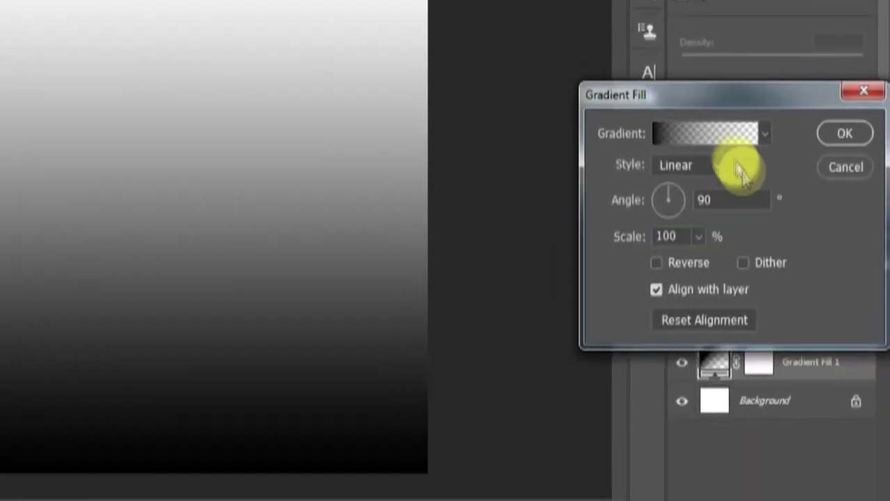
{"action": "left_click", "coordinate": [723, 212]}
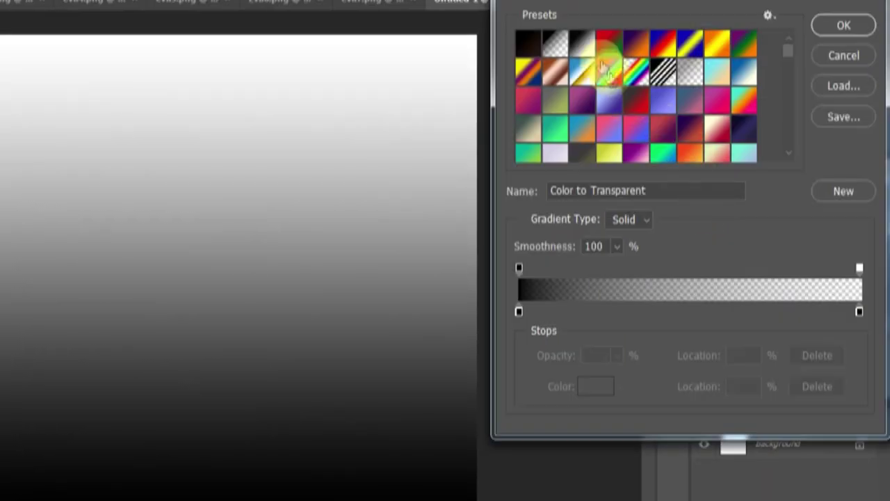
{"action": "left_click", "coordinate": [599, 388]}
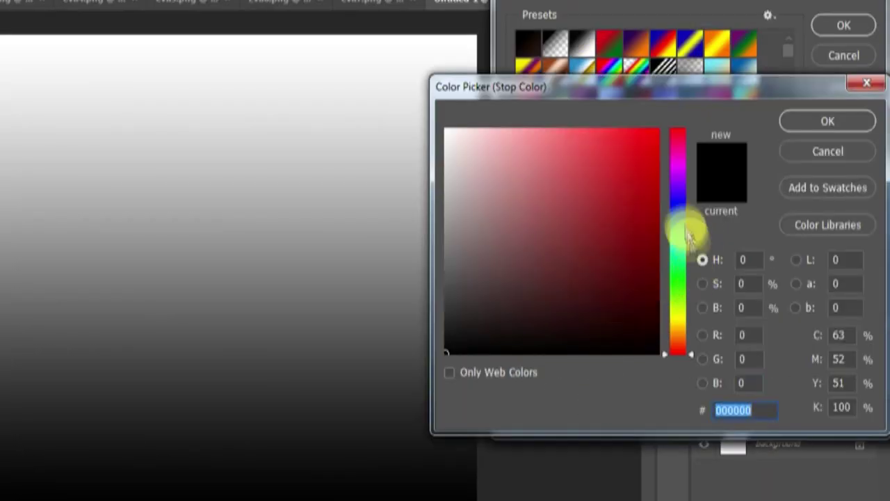
{"action": "left_click", "coordinate": [678, 224]}
{"action": "left_click_drag", "start_coordinate": [657, 207], "coordinate": [658, 265]}
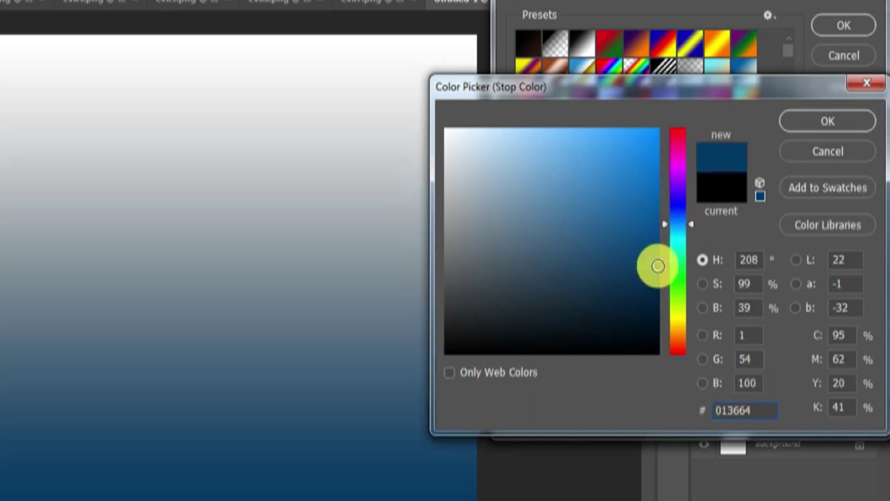
{"action": "left_click", "coordinate": [800, 123]}
Set the right gradient stop to another blue shade
{"action": "left_click", "coordinate": [859, 267]}
{"action": "left_click", "coordinate": [860, 311]}
{"action": "left_click", "coordinate": [596, 386]}
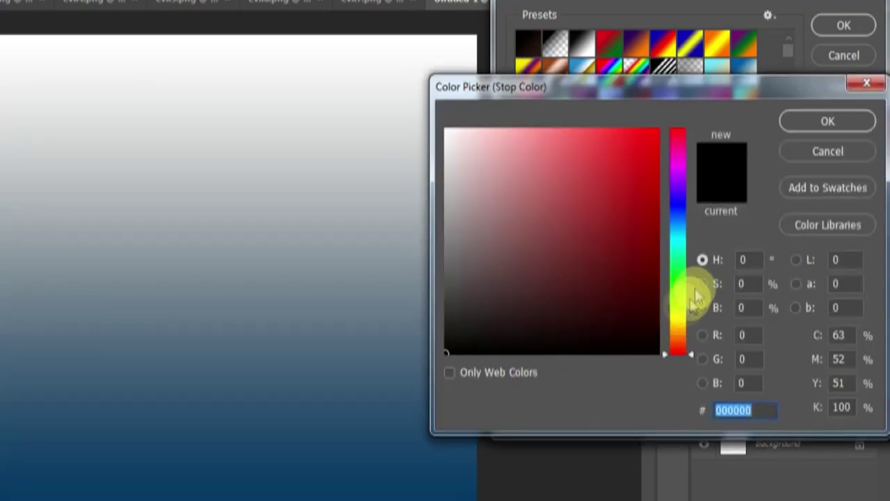
{"action": "left_click", "coordinate": [678, 224]}
{"action": "left_click", "coordinate": [656, 268]}
{"action": "mouse_move", "coordinate": [656, 269]}
{"action": "left_mouse_down"}
{"action": "mouse_move", "coordinate": [659, 134]}
{"action": "mouse_move", "coordinate": [656, 272]}
{"action": "left_mouse_up"}
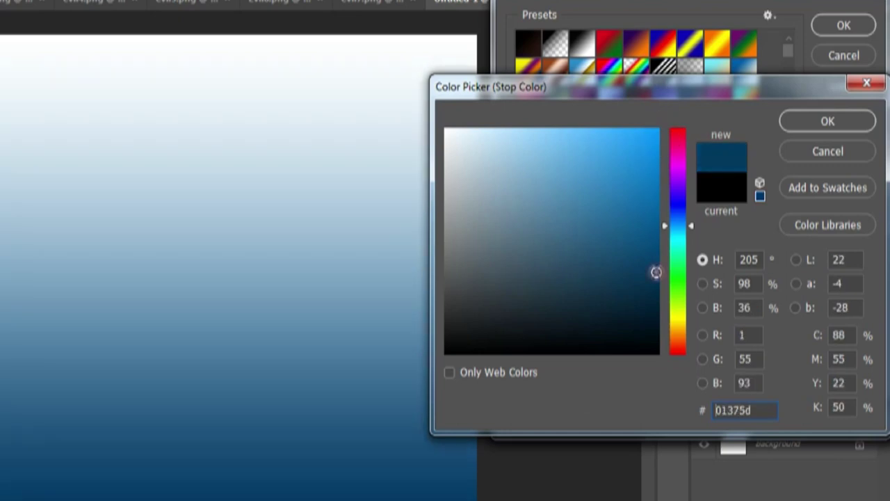
{"action": "left_click", "coordinate": [847, 123]}
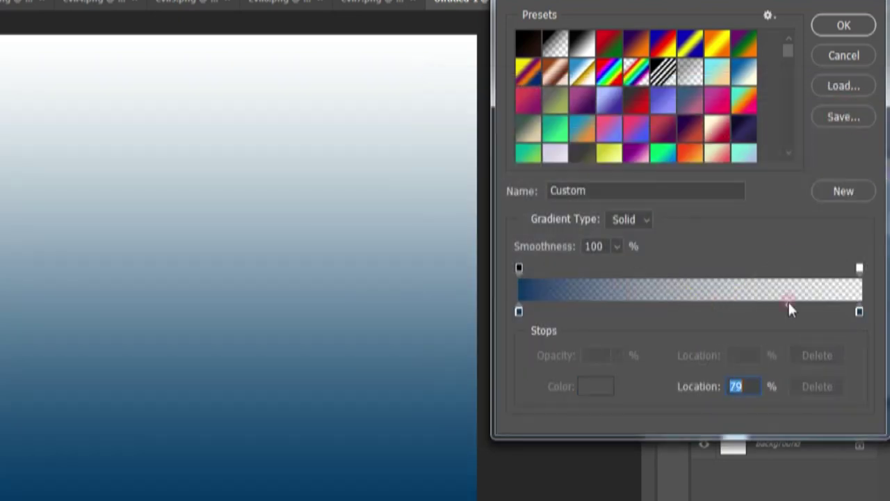
Slide the opacity and colour stops toward the middle to soften the blend
{"action": "left_click_drag", "start_coordinate": [519, 268], "coordinate": [620, 268]}
{"action": "left_click_drag", "start_coordinate": [598, 311], "coordinate": [688, 311]}
{"action": "left_click", "coordinate": [859, 313]}
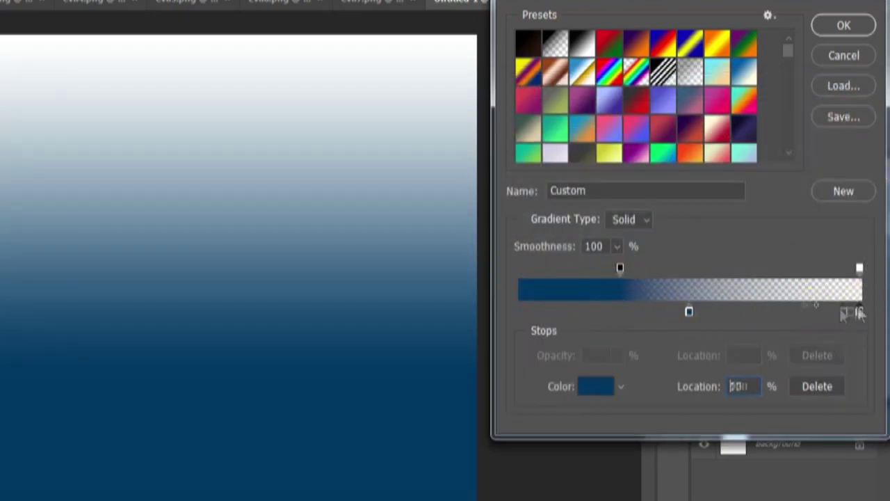
{"action": "mouse_move", "coordinate": [620, 268]}
{"action": "left_mouse_down"}
{"action": "mouse_move", "coordinate": [580, 273]}
{"action": "mouse_move", "coordinate": [769, 271]}
{"action": "mouse_move", "coordinate": [654, 270]}
{"action": "left_mouse_up"}
{"action": "mouse_move", "coordinate": [711, 276]}
{"action": "left_mouse_down"}
{"action": "mouse_move", "coordinate": [645, 271]}
{"action": "mouse_move", "coordinate": [693, 273]}
{"action": "mouse_move", "coordinate": [741, 318]}
{"action": "left_mouse_up"}
{"action": "left_click", "coordinate": [843, 27]}
Accept the gradient fill, then place and scale the misty forest photo
{"action": "left_click", "coordinate": [850, 205]}
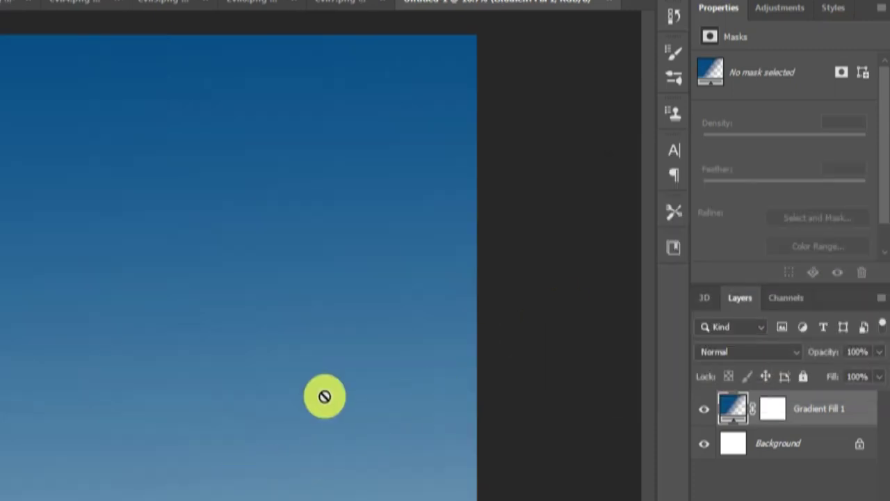
{"action": "left_click", "coordinate": [175, 469]}
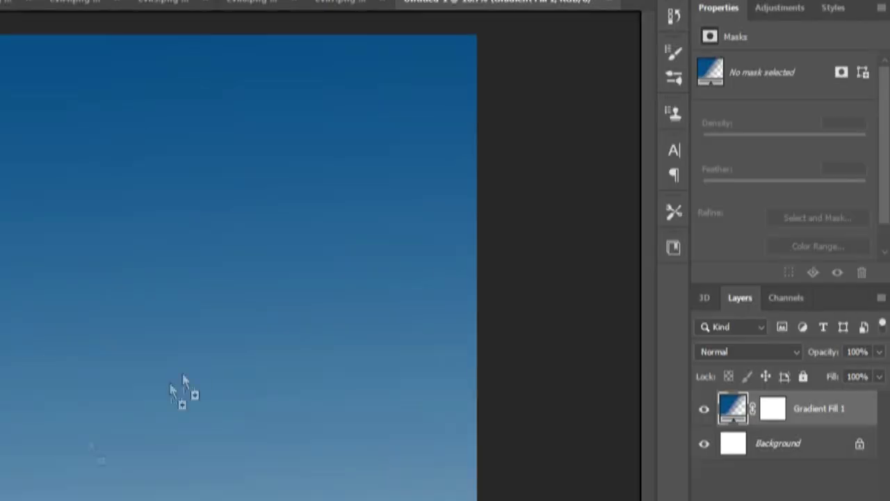
{"action": "left_click_drag", "start_coordinate": [685, 436], "coordinate": [204, 392]}
{"action": "mouse_move", "coordinate": [484, 455]}
{"action": "left_mouse_down"}
{"action": "mouse_move", "coordinate": [415, 330]}
{"action": "mouse_move", "coordinate": [328, 223]}
{"action": "mouse_move", "coordinate": [313, 221]}
{"action": "left_mouse_up"}
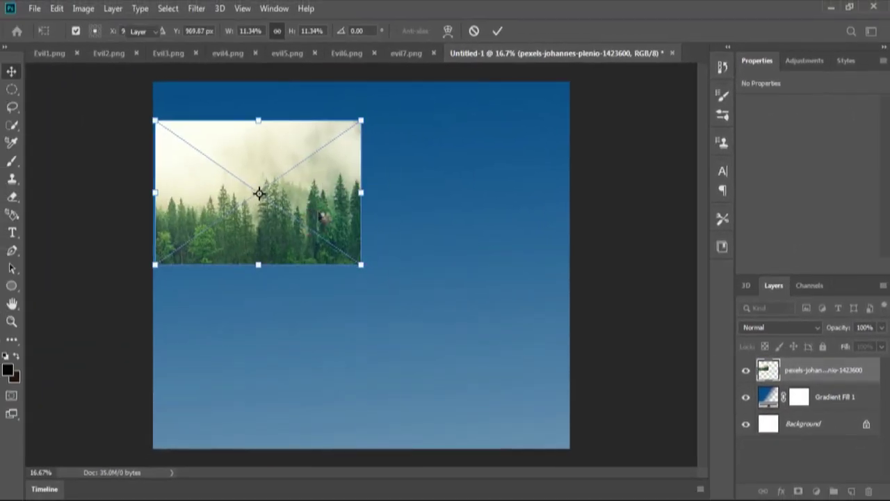
{"action": "key", "text": "Return"}
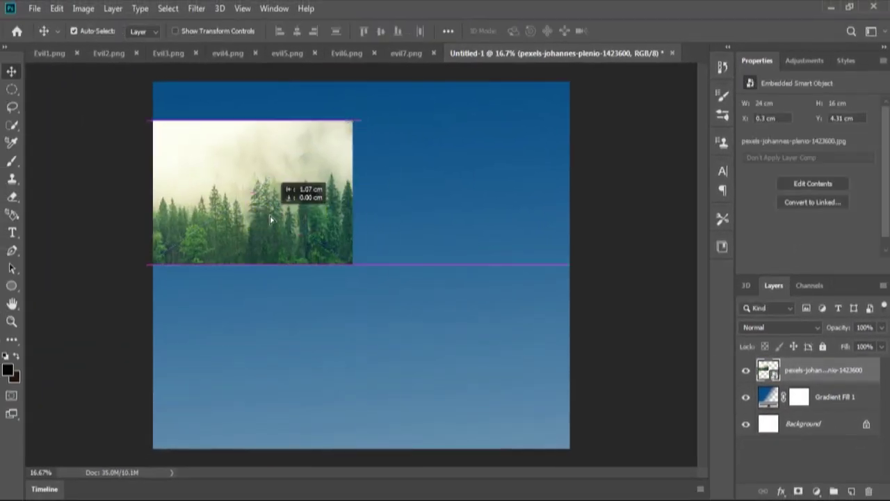
Duplicate the forest photo to the right and flip the copy horizontally
{"action": "mouse_move", "coordinate": [229, 224]}
{"action": "left_mouse_down"}
{"action": "mouse_move", "coordinate": [358, 230]}
{"action": "mouse_move", "coordinate": [438, 244]}
{"action": "left_mouse_up"}
{"action": "key", "text": "ctrl+t"}
{"action": "right_click", "coordinate": [358, 200]}
{"action": "left_click", "coordinate": [388, 358]}
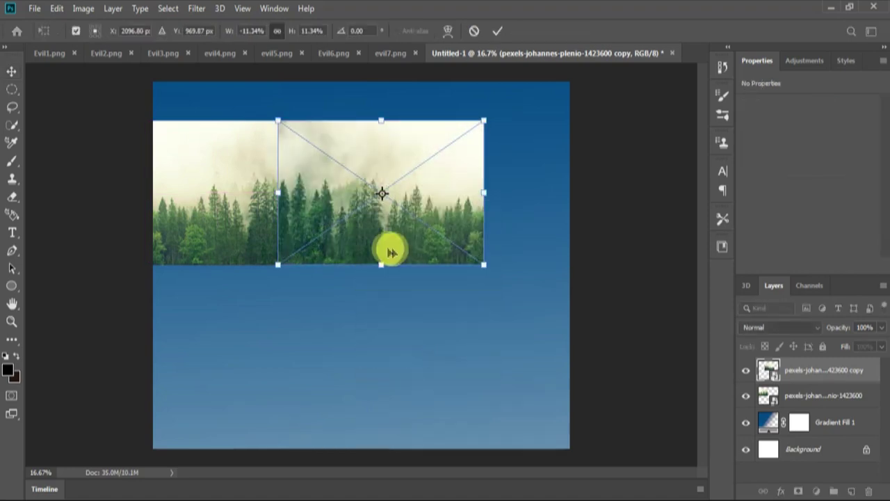
{"action": "double_click", "coordinate": [438, 241]}
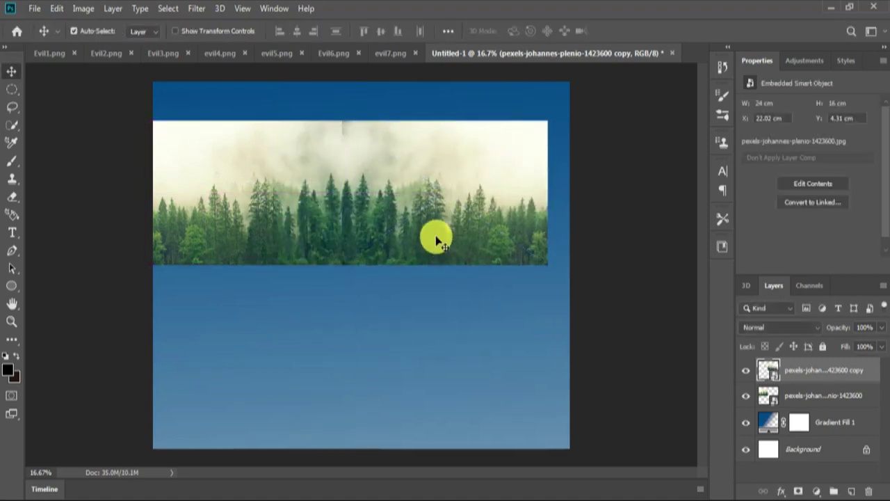
Stretch the copy to the right edge, mask its seam, and merge both layers
{"action": "key", "text": "ctrl+t"}
{"action": "left_click_drag", "start_coordinate": [548, 192], "coordinate": [574, 186]}
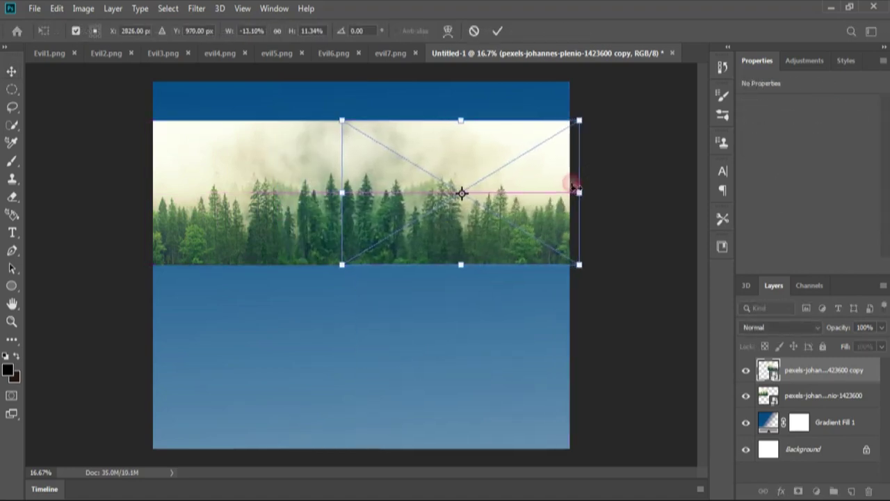
{"action": "key", "text": "Return"}
{"action": "left_click", "coordinate": [798, 491]}
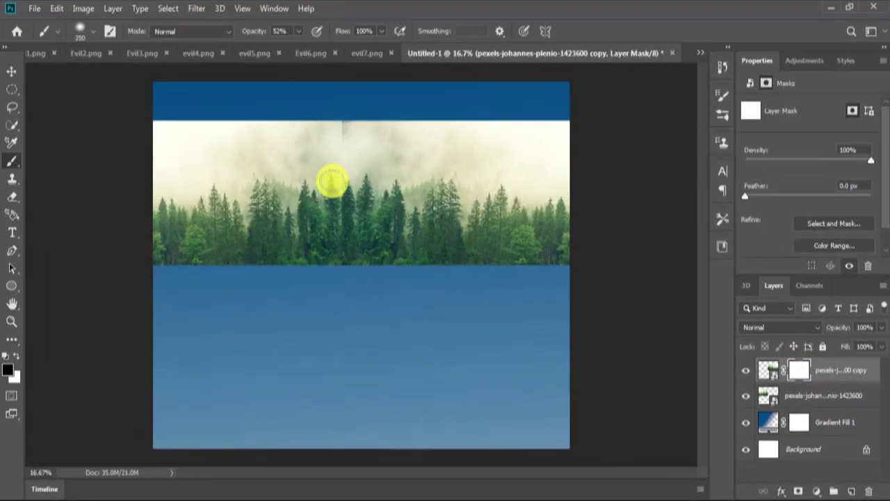
{"action": "key", "text": "b"}
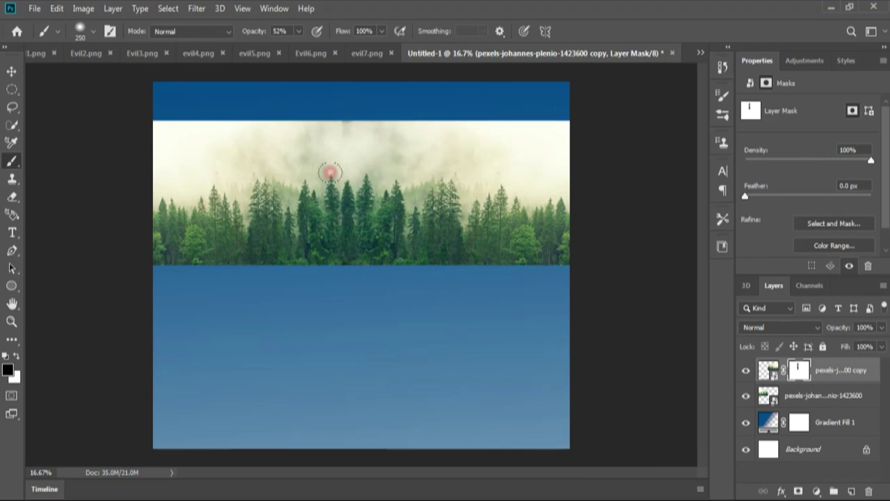
{"action": "key", "text": "ctrl+e"}
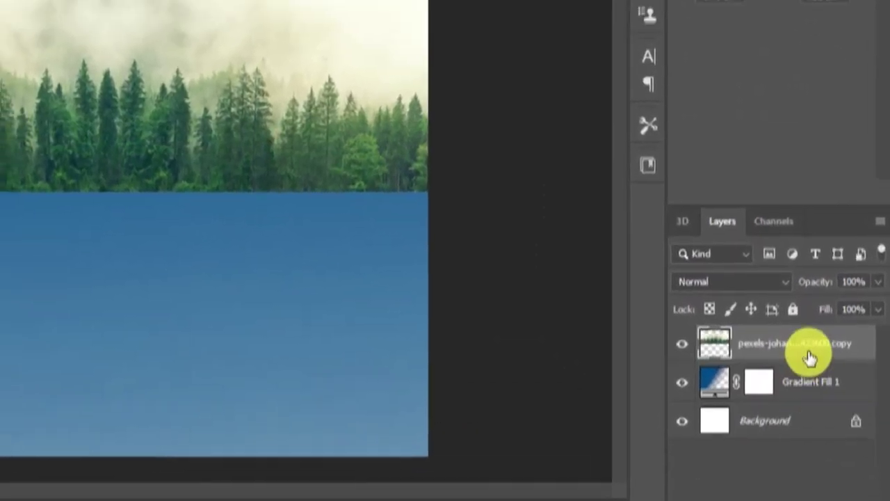
Add a clipped Exposure layer at about -2.18 to darken the forest strip
{"action": "left_click", "coordinate": [771, 38]}
{"action": "left_click", "coordinate": [791, 79]}
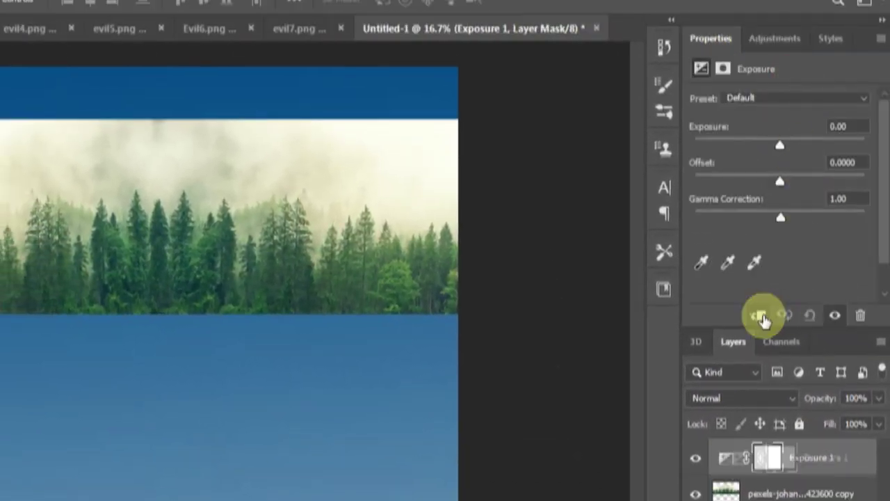
{"action": "left_click", "coordinate": [760, 315]}
{"action": "left_click_drag", "start_coordinate": [779, 145], "coordinate": [751, 146]}
{"action": "left_click_drag", "start_coordinate": [780, 181], "coordinate": [797, 178]}
{"action": "left_click", "coordinate": [809, 193]}
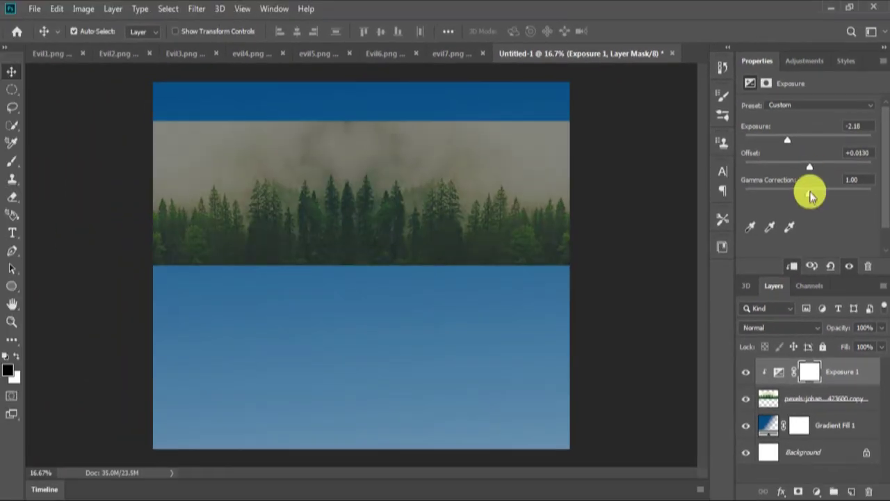
Apply Color Balance to the forest layer with cyan -35 and blue +14
{"action": "left_click", "coordinate": [842, 399]}
{"action": "key", "text": "ctrl+b"}
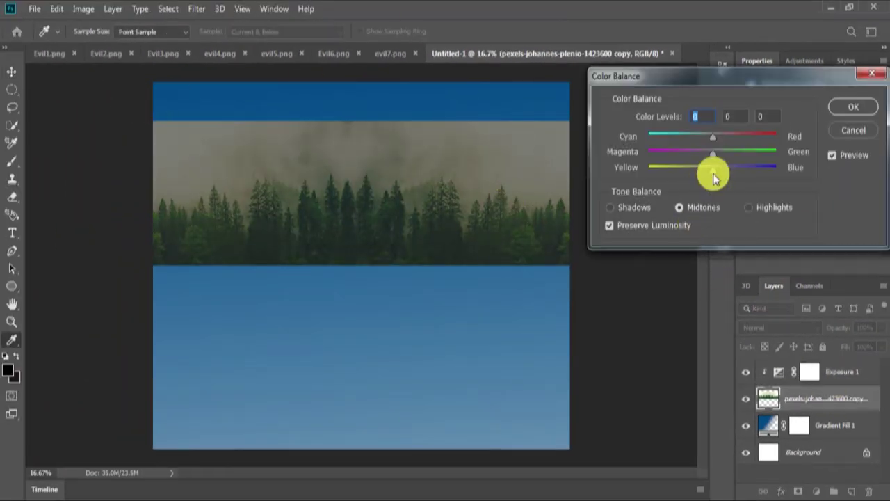
{"action": "left_click_drag", "start_coordinate": [712, 167], "coordinate": [722, 167]}
{"action": "left_click_drag", "start_coordinate": [712, 137], "coordinate": [697, 141]}
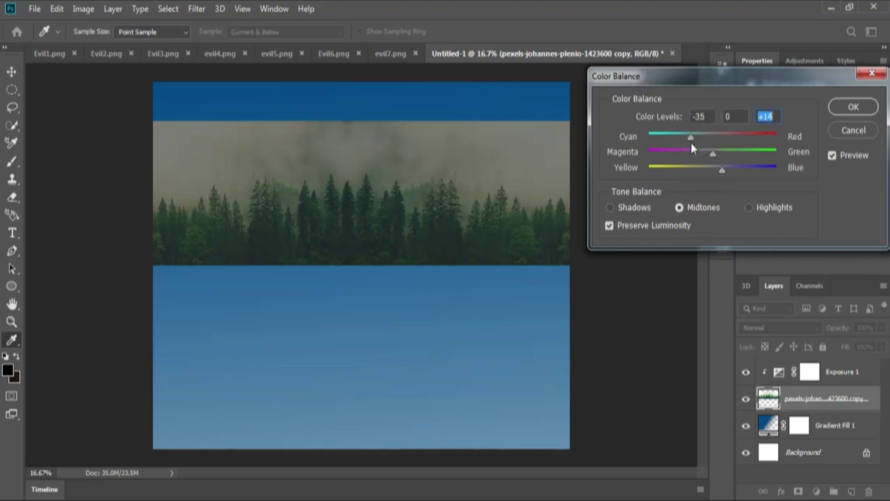
{"action": "key", "text": "Return"}
{"action": "key", "text": "v"}
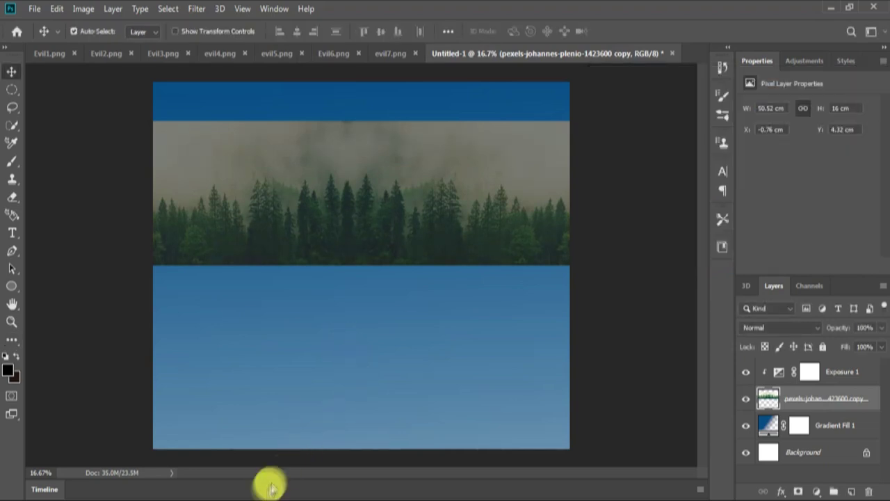
Place the misty forest-path photo onto the canvas, positioned lower down
{"action": "left_click", "coordinate": [333, 431]}
{"action": "scroll", "coordinate": [229, 348], "scroll_direction": "down", "scroll_amount": 5}
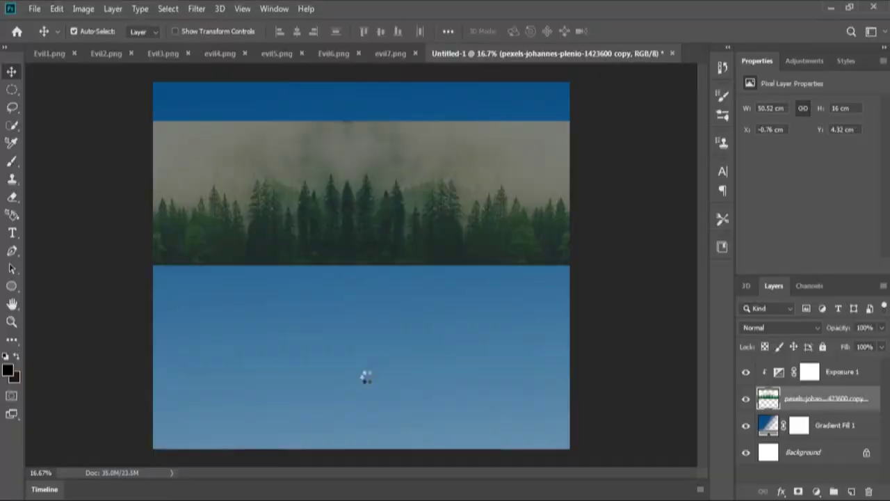
{"action": "left_click_drag", "start_coordinate": [222, 454], "coordinate": [366, 371]}
{"action": "left_click_drag", "start_coordinate": [358, 324], "coordinate": [355, 368]}
Mask the path photo with a large black brush so only the road remains
{"action": "key", "text": "Return"}
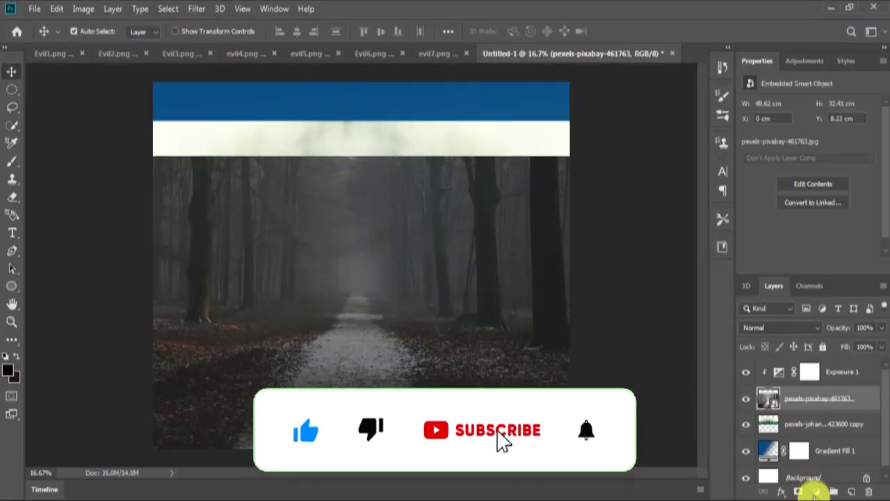
{"action": "left_click", "coordinate": [798, 492]}
{"action": "key", "text": "b"}
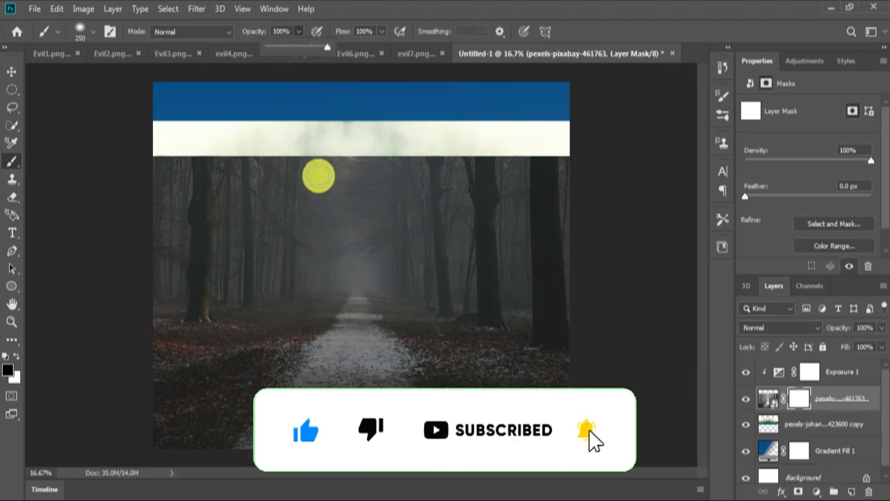
{"action": "key", "text": "bracketright"}
{"action": "key", "text": "bracketright"}
{"action": "key", "text": "bracketright"}
{"action": "mouse_move", "coordinate": [292, 282]}
{"action": "left_mouse_down"}
{"action": "mouse_move", "coordinate": [340, 162]}
{"action": "mouse_move", "coordinate": [355, 247]}
{"action": "left_mouse_up"}
{"action": "mouse_move", "coordinate": [464, 153]}
{"action": "left_mouse_down"}
{"action": "mouse_move", "coordinate": [596, 328]}
{"action": "mouse_move", "coordinate": [425, 268]}
{"action": "mouse_move", "coordinate": [536, 285]}
{"action": "mouse_move", "coordinate": [471, 269]}
{"action": "left_mouse_up"}
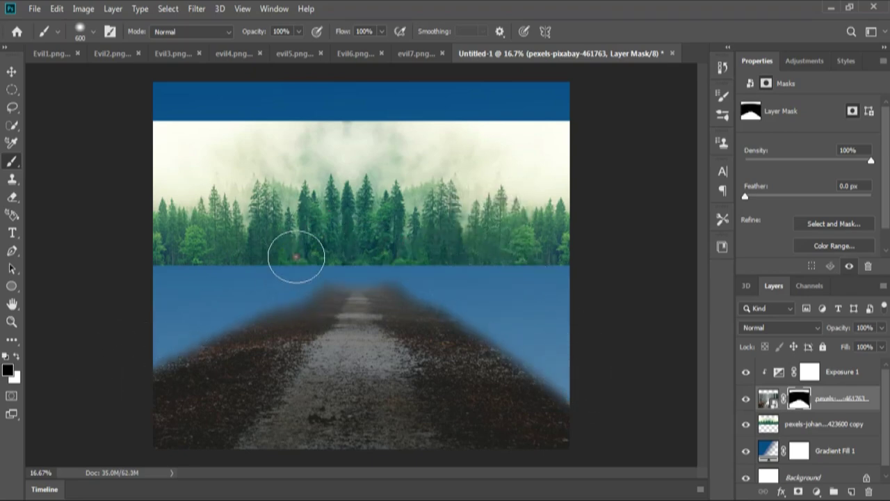
Reorder the layers and darken the path photo with a clipped Exposure 2 at -2.66
{"action": "key", "text": "v"}
{"action": "mouse_move", "coordinate": [841, 398]}
{"action": "left_mouse_down"}
{"action": "mouse_move", "coordinate": [840, 367]}
{"action": "mouse_move", "coordinate": [842, 374]}
{"action": "left_mouse_up"}
{"action": "left_click", "coordinate": [834, 410], "text": "alt"}
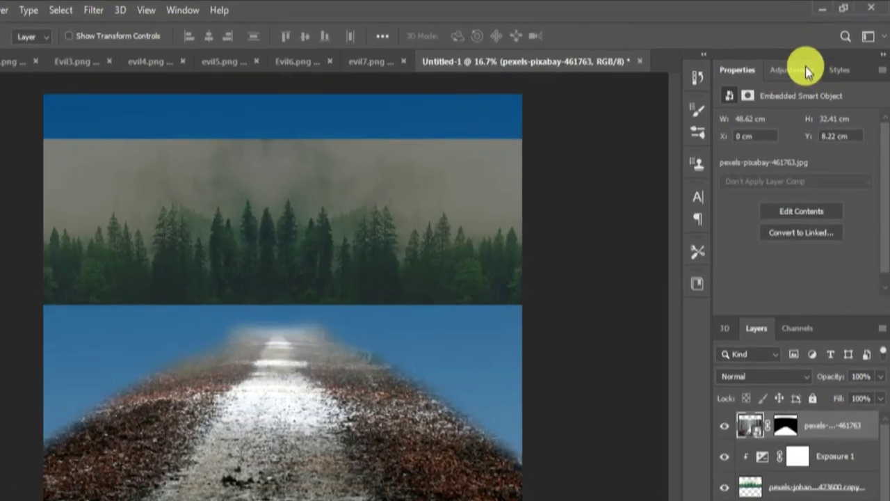
{"action": "left_click", "coordinate": [804, 61]}
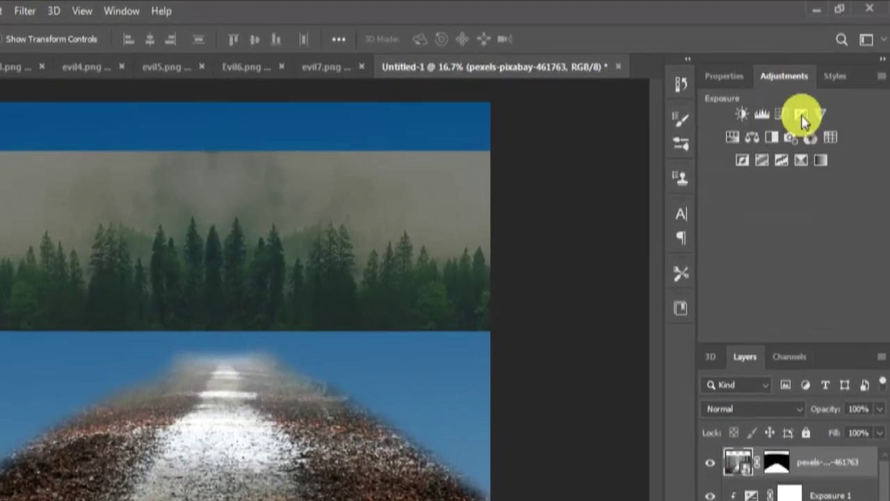
{"action": "left_click", "coordinate": [815, 92]}
{"action": "left_click", "coordinate": [767, 331]}
{"action": "left_click_drag", "start_coordinate": [788, 175], "coordinate": [757, 175]}
{"action": "left_click_drag", "start_coordinate": [789, 241], "coordinate": [794, 238]}
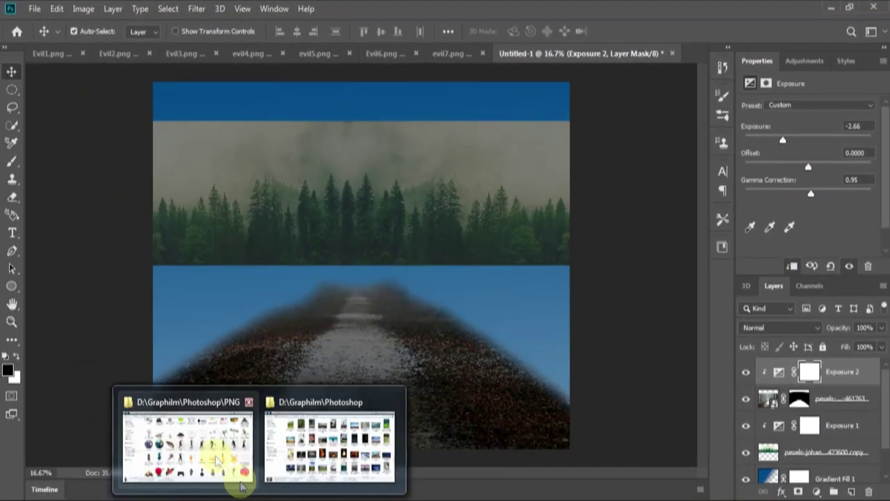
Place the dead tree image, enlarging it and moving it left beside the path
{"action": "left_click", "coordinate": [234, 463]}
{"action": "mouse_move", "coordinate": [176, 164]}
{"action": "left_mouse_down"}
{"action": "mouse_move", "coordinate": [198, 330]}
{"action": "mouse_move", "coordinate": [280, 320]}
{"action": "left_mouse_up"}
{"action": "left_click_drag", "start_coordinate": [391, 220], "coordinate": [475, 75]}
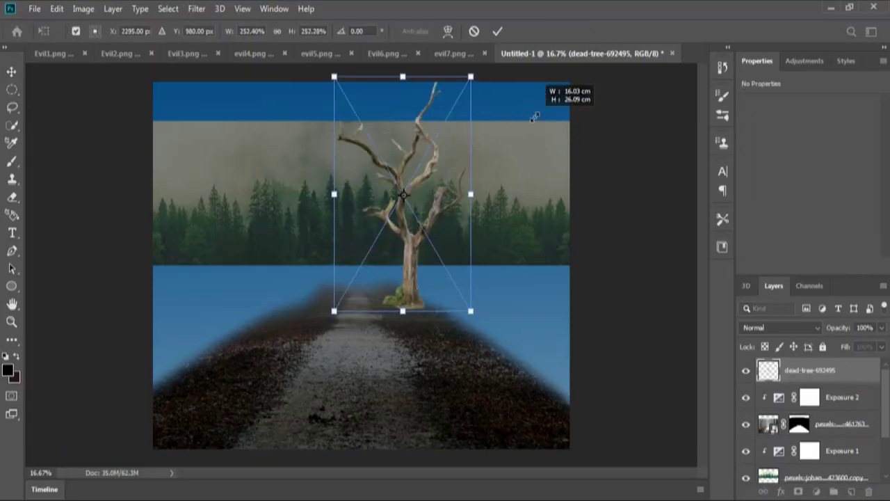
{"action": "left_click_drag", "start_coordinate": [410, 209], "coordinate": [220, 254]}
{"action": "left_click_drag", "start_coordinate": [295, 123], "coordinate": [313, 82]}
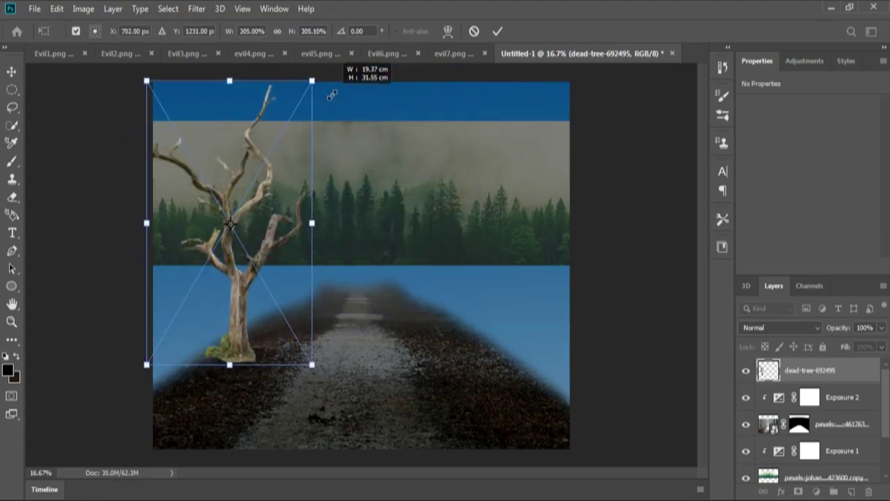
{"action": "key", "text": "Return"}
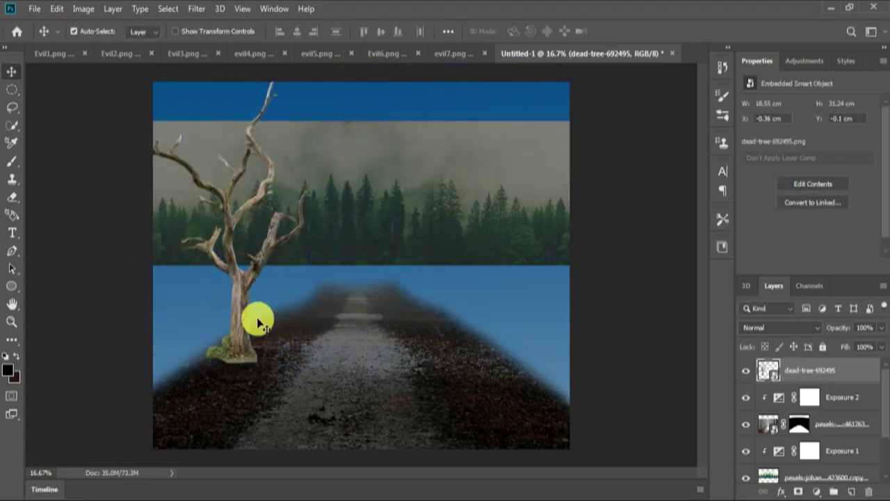
Rasterize the dead tree layer and erase its base into the ground
{"action": "key", "text": "ctrl+plus"}
{"action": "right_click", "coordinate": [818, 377]}
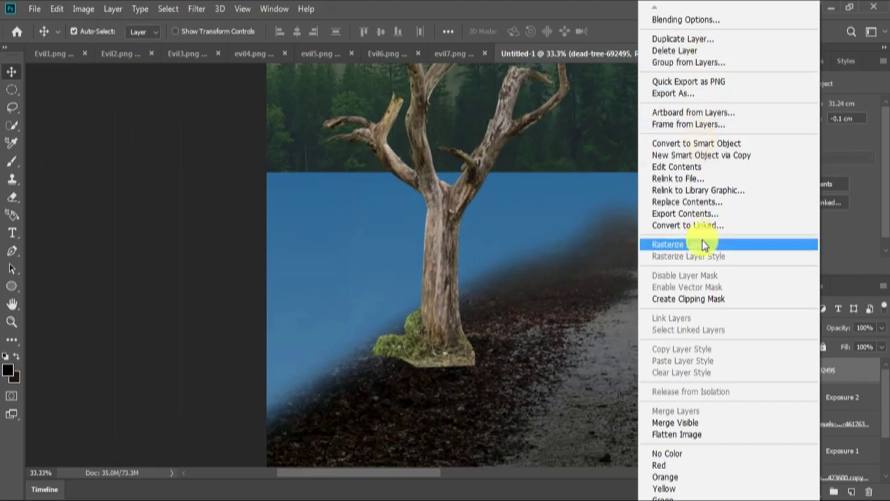
{"action": "left_click", "coordinate": [702, 244]}
{"action": "key", "text": "e"}
{"action": "right_click", "coordinate": [381, 314]}
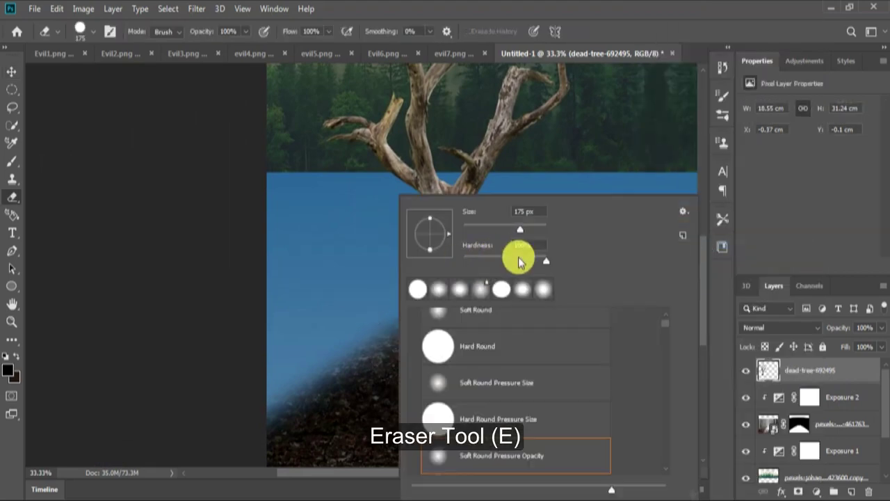
{"action": "key", "text": "Return"}
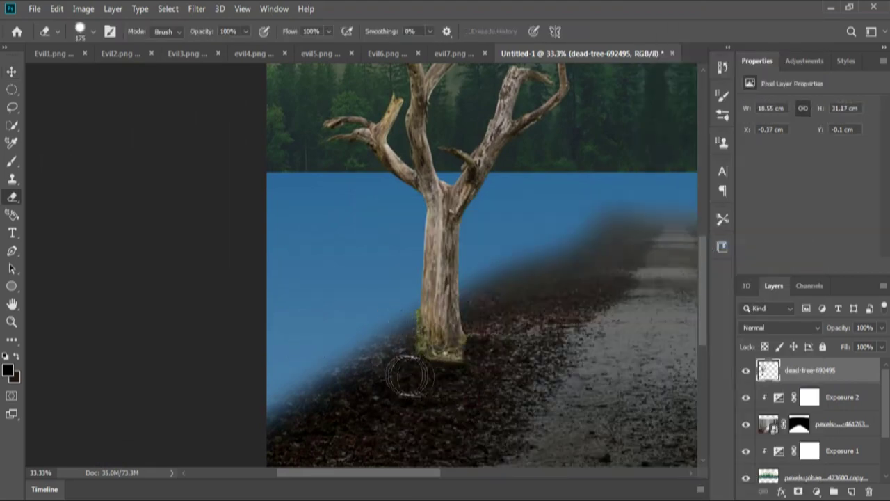
{"action": "key", "text": "v"}
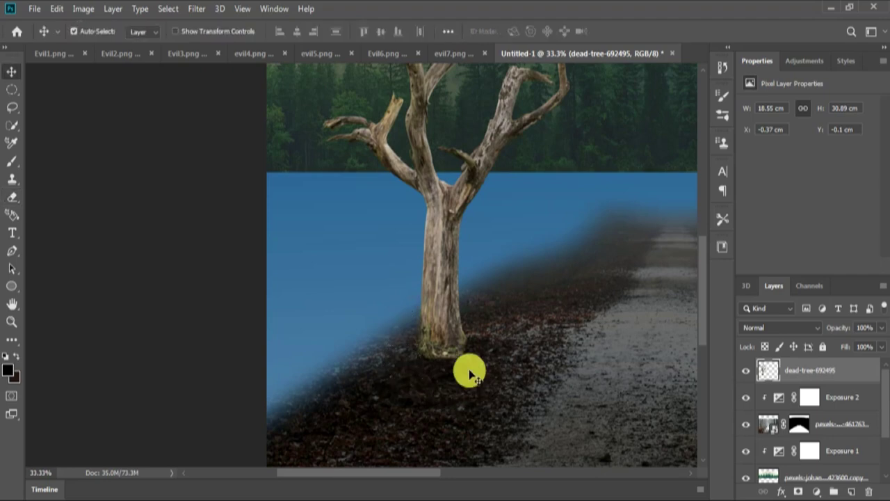
Darken the tree's midtones with a Levels adjustment
{"action": "key", "text": "ctrl+l"}
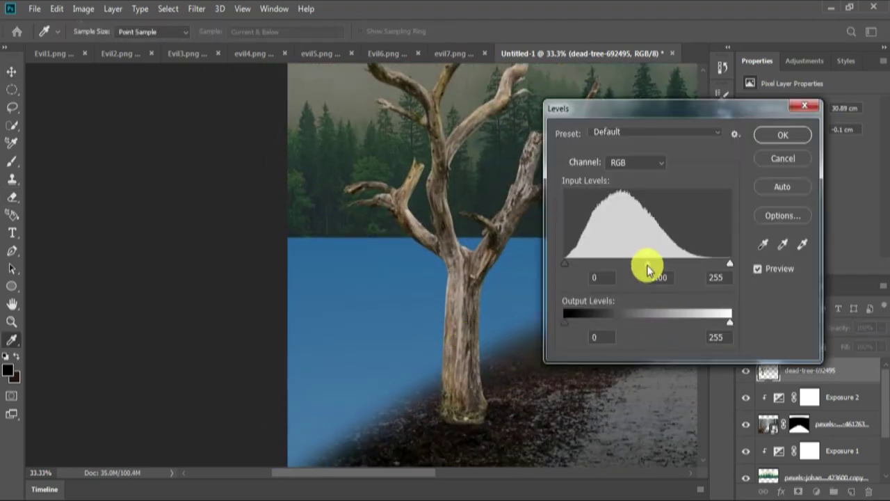
{"action": "left_click_drag", "start_coordinate": [647, 263], "coordinate": [662, 266]}
{"action": "key", "text": "Return"}
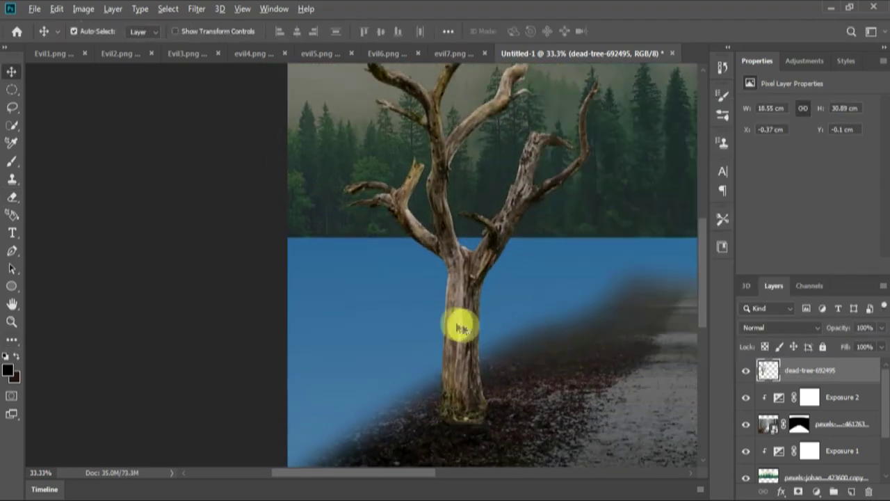
Duplicate the tree to the left and rotate the copy about 32°
{"action": "left_click_drag", "start_coordinate": [461, 318], "coordinate": [407, 354]}
{"action": "key", "text": "ctrl+minus"}
{"action": "key", "text": "ctrl+t"}
{"action": "mouse_move", "coordinate": [509, 353]}
{"action": "left_mouse_down"}
{"action": "mouse_move", "coordinate": [343, 171]}
{"action": "mouse_move", "coordinate": [380, 134]}
{"action": "mouse_move", "coordinate": [376, 141]}
{"action": "left_mouse_up"}
Confirm the rotated copy, then place PngItem_2936828 enlarged on the left side
{"action": "left_click", "coordinate": [272, 363]}
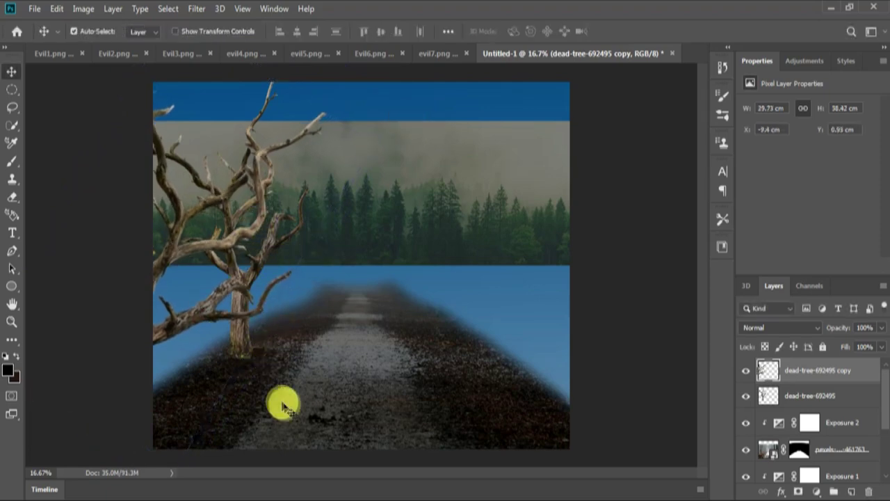
{"action": "left_click", "coordinate": [183, 445]}
{"action": "left_click_drag", "start_coordinate": [761, 232], "coordinate": [467, 254]}
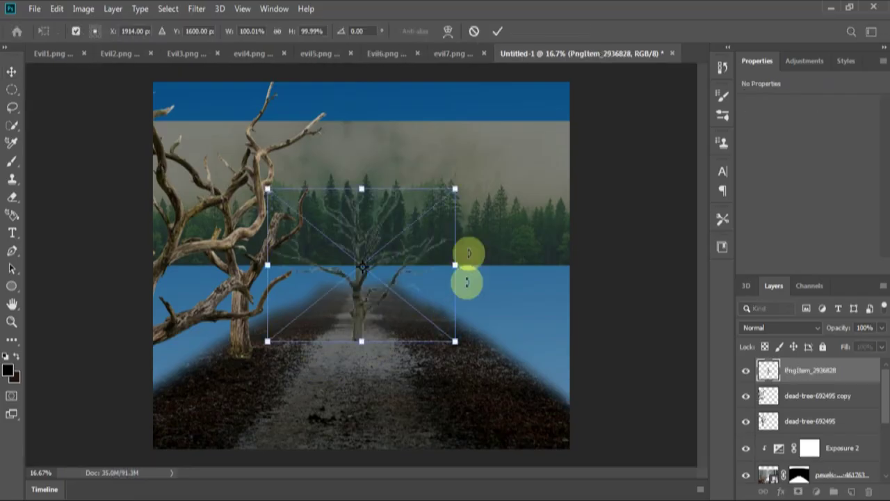
{"action": "left_click_drag", "start_coordinate": [455, 189], "coordinate": [571, 104]}
{"action": "key", "text": "Return"}
{"action": "left_click_drag", "start_coordinate": [438, 224], "coordinate": [216, 228]}
Move the PngItem tree below both dead trees and scale it down into place
{"action": "left_click", "coordinate": [820, 374]}
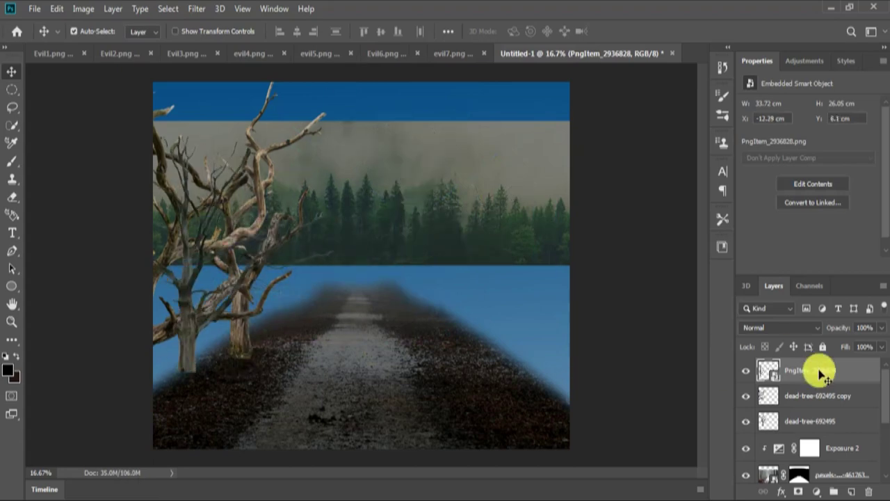
{"action": "left_click_drag", "start_coordinate": [821, 374], "coordinate": [810, 425]}
{"action": "key", "text": "ctrl+t"}
{"action": "left_click_drag", "start_coordinate": [336, 370], "coordinate": [285, 330]}
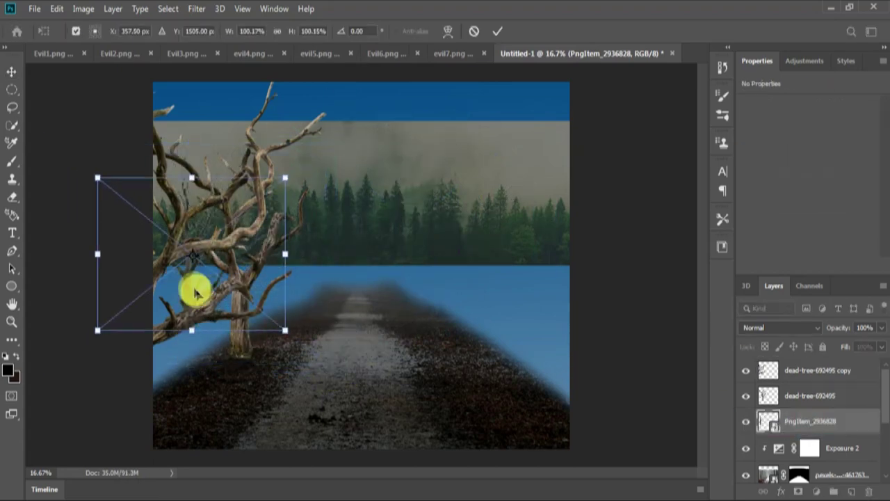
{"action": "left_click_drag", "start_coordinate": [195, 293], "coordinate": [196, 342]}
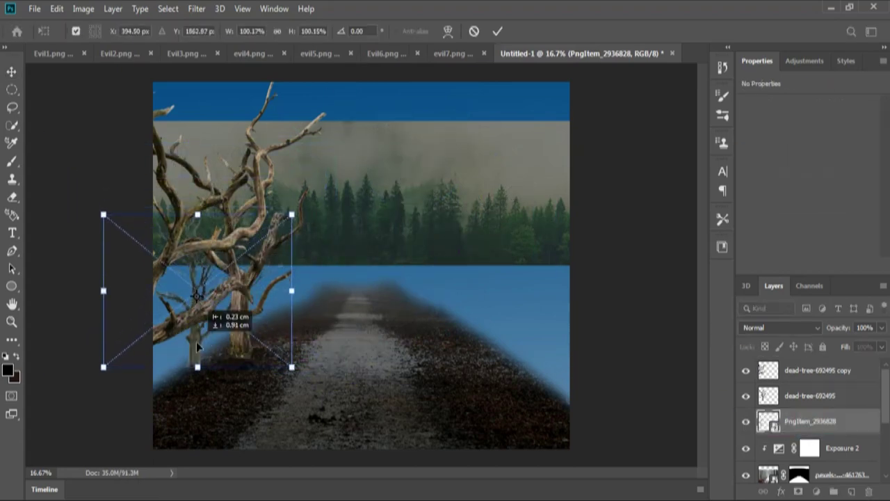
{"action": "key", "text": "Return"}
Place florian-olivo-b4focsAUALE-unsplash below the PngItem tree and shift it left
{"action": "left_click", "coordinate": [300, 475]}
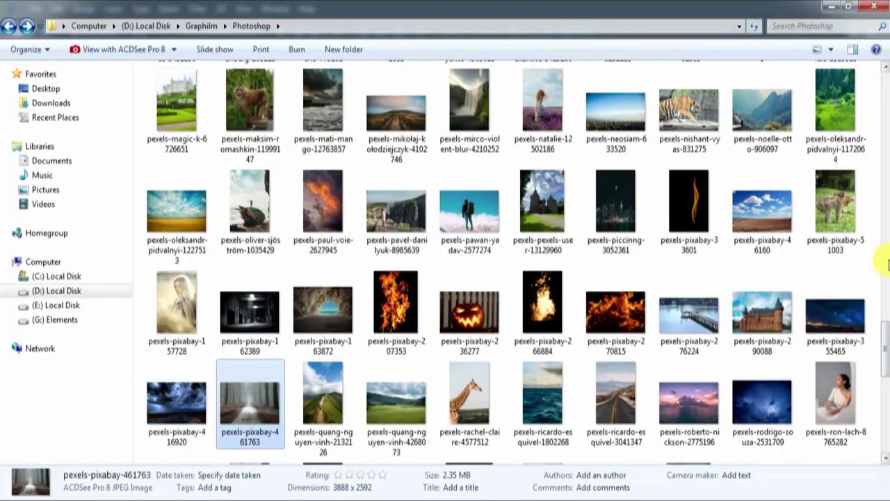
{"action": "double_click", "coordinate": [233, 167]}
{"action": "key", "text": "Escape"}
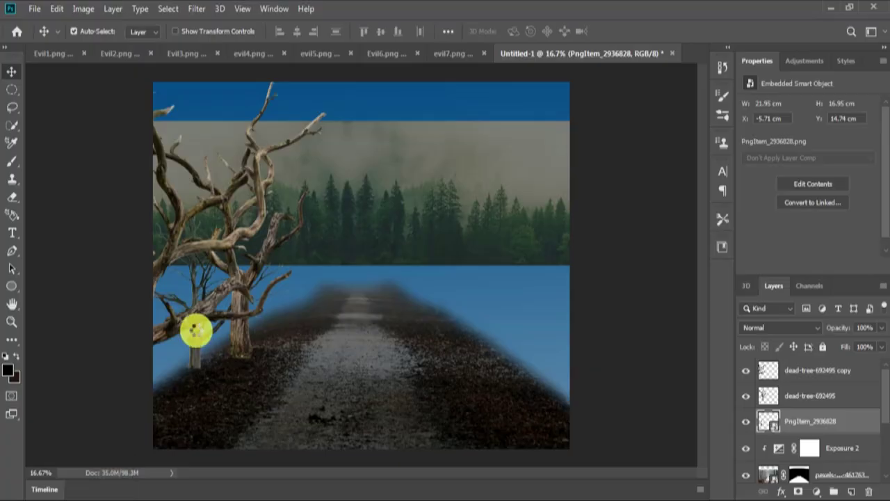
{"action": "left_click_drag", "start_coordinate": [233, 167], "coordinate": [193, 328]}
{"action": "key", "text": "Return"}
{"action": "key", "text": "ctrl+bracketleft"}
{"action": "mouse_move", "coordinate": [370, 273]}
{"action": "left_mouse_down"}
{"action": "mouse_move", "coordinate": [277, 313]}
{"action": "mouse_move", "coordinate": [287, 298]}
{"action": "left_mouse_up"}
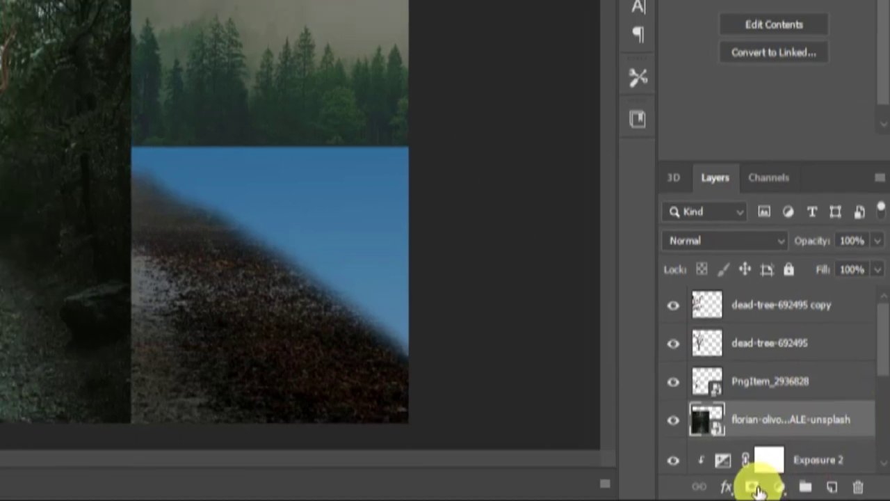
Mask away the forest photo's hard right edge with a soft black brush
{"action": "left_click", "coordinate": [756, 489]}
{"action": "key", "text": "b"}
{"action": "right_click", "coordinate": [351, 202]}
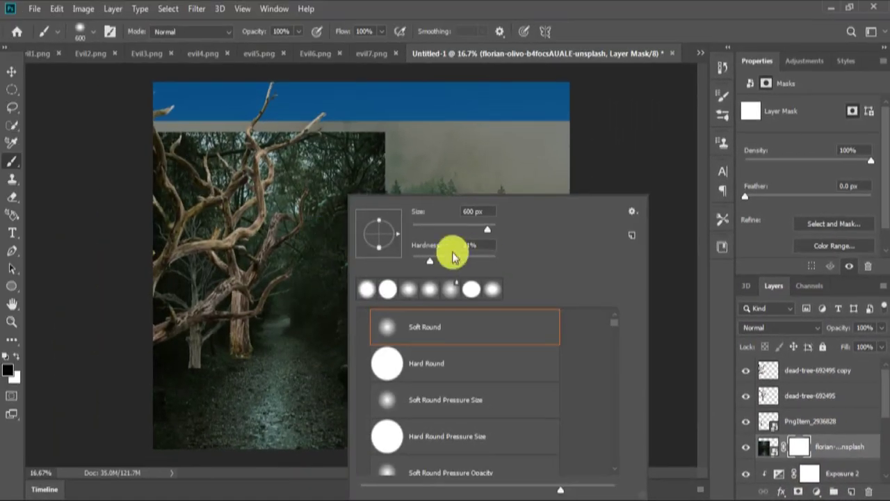
{"action": "key", "text": "Return"}
{"action": "mouse_move", "coordinate": [352, 143]}
{"action": "left_mouse_down"}
{"action": "mouse_move", "coordinate": [355, 431]}
{"action": "mouse_move", "coordinate": [235, 477]}
{"action": "mouse_move", "coordinate": [298, 367]}
{"action": "mouse_move", "coordinate": [283, 359]}
{"action": "mouse_move", "coordinate": [299, 139]}
{"action": "left_mouse_up"}
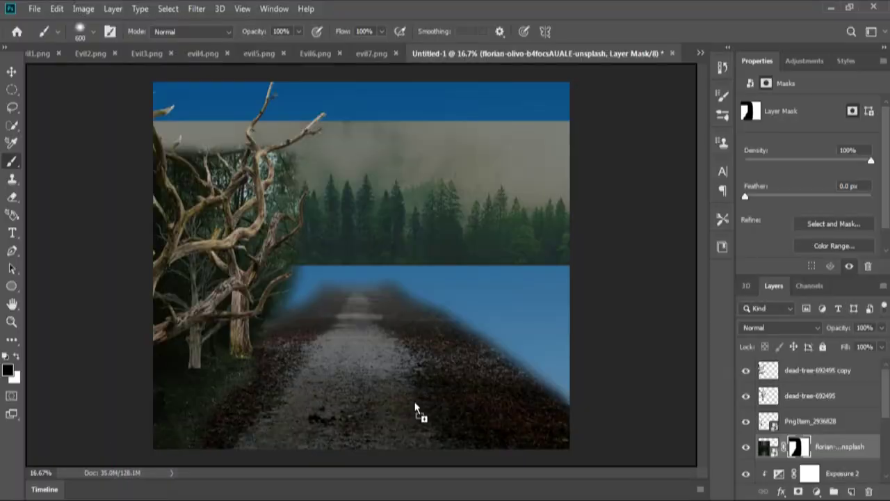
Enlarge the second forest photo on the right and mask it to reveal the path
{"action": "left_click", "coordinate": [429, 398]}
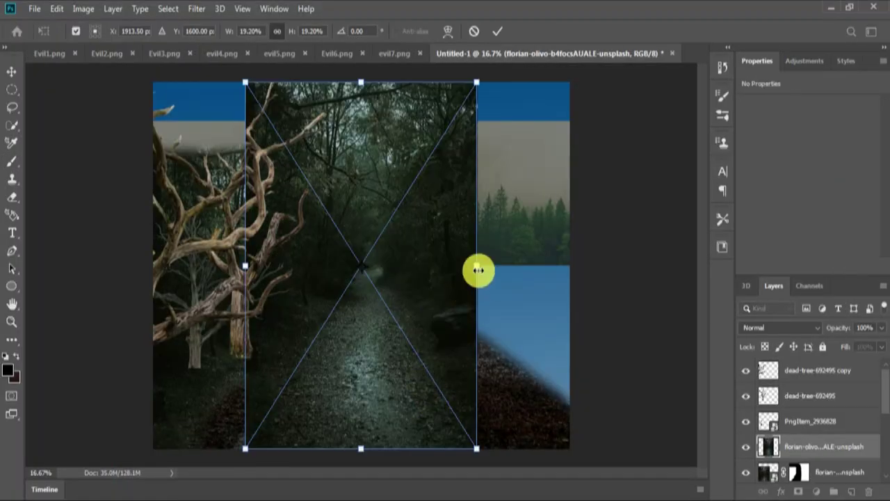
{"action": "left_click_drag", "start_coordinate": [478, 271], "coordinate": [475, 299]}
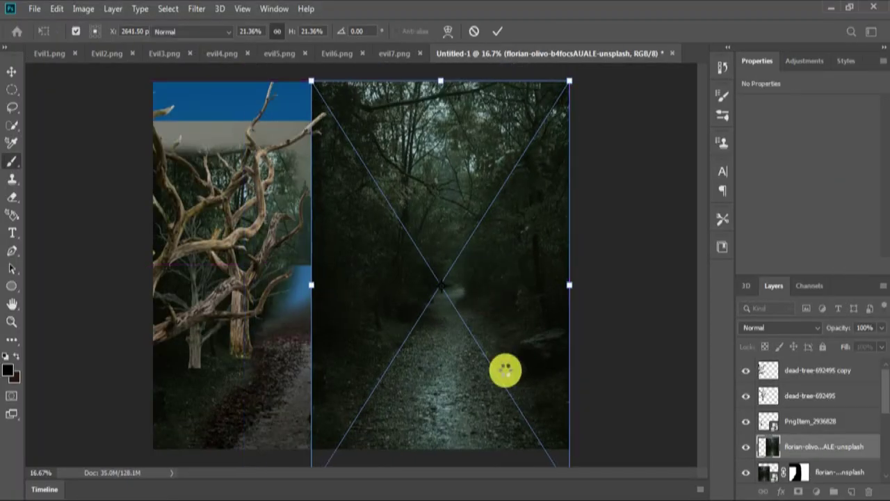
{"action": "double_click", "coordinate": [505, 370]}
{"action": "left_click", "coordinate": [798, 491]}
{"action": "mouse_move", "coordinate": [380, 364]}
{"action": "left_mouse_down"}
{"action": "mouse_move", "coordinate": [320, 410]}
{"action": "mouse_move", "coordinate": [416, 325]}
{"action": "left_mouse_up"}
Check both forest photo layers, then select the misty treeline layer
{"action": "left_click", "coordinate": [797, 471]}
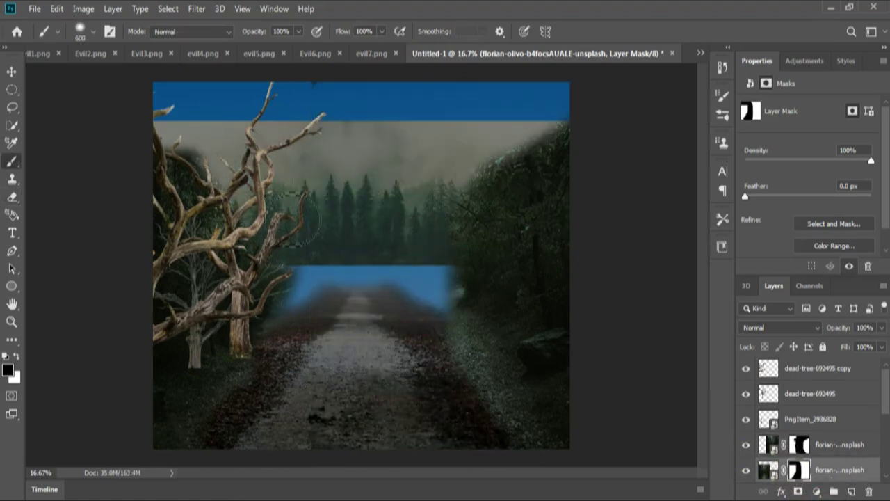
{"action": "left_click", "coordinate": [788, 440]}
{"action": "key", "text": "v"}
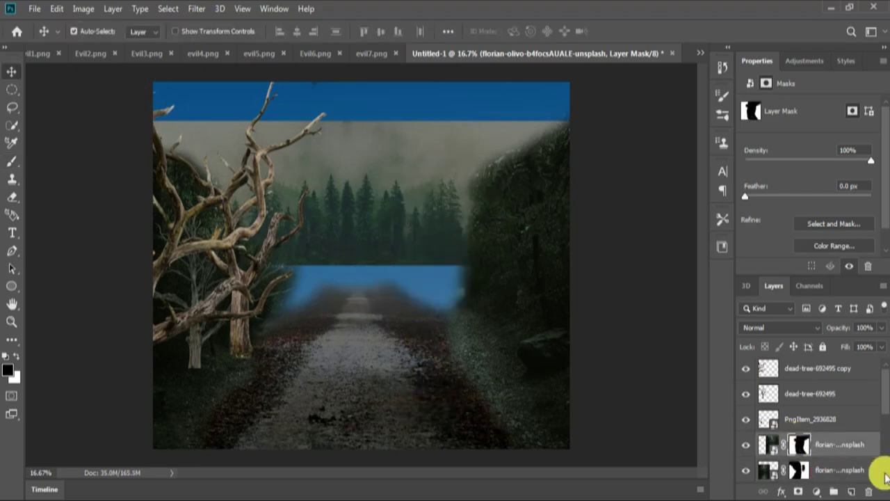
{"action": "scroll", "coordinate": [810, 417], "scroll_direction": "down", "scroll_amount": 5}
{"action": "left_click", "coordinate": [777, 417]}
Move the misty treeline down and stretch it taller with Free Transform
{"action": "left_click_drag", "start_coordinate": [445, 234], "coordinate": [445, 278]}
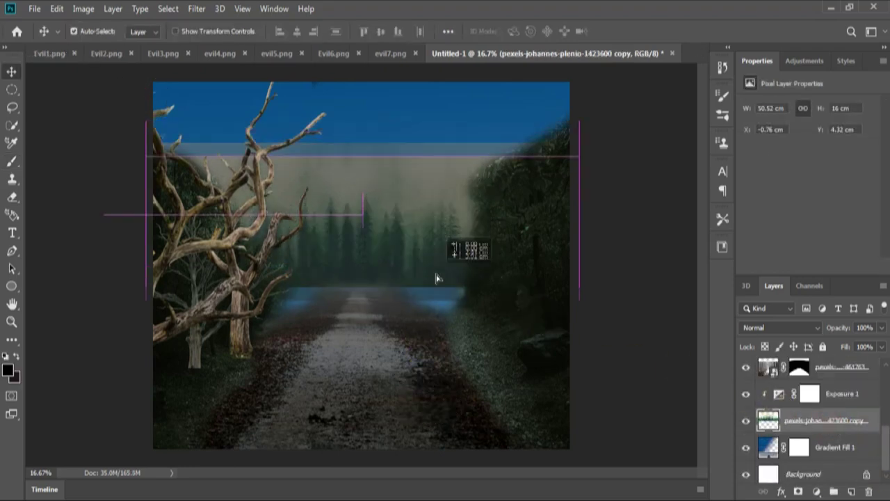
{"action": "key", "text": "ctrl+t"}
{"action": "left_click_drag", "start_coordinate": [372, 163], "coordinate": [362, 138]}
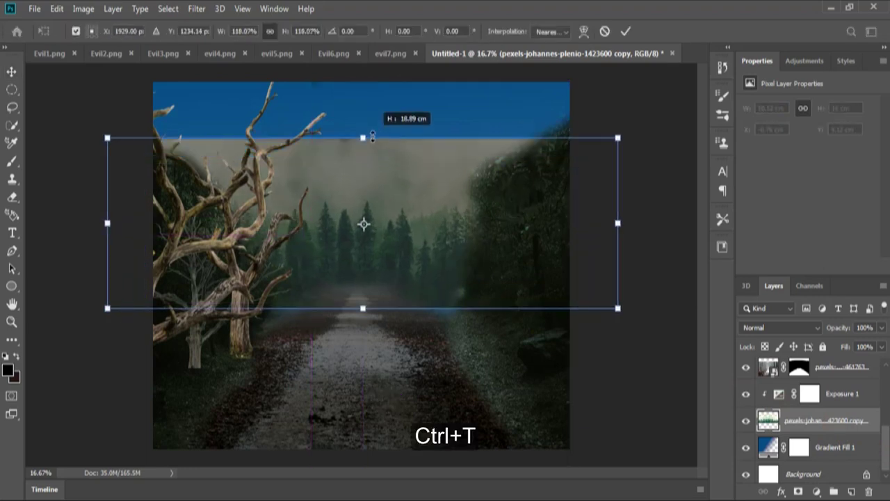
{"action": "left_click_drag", "start_coordinate": [370, 233], "coordinate": [373, 213]}
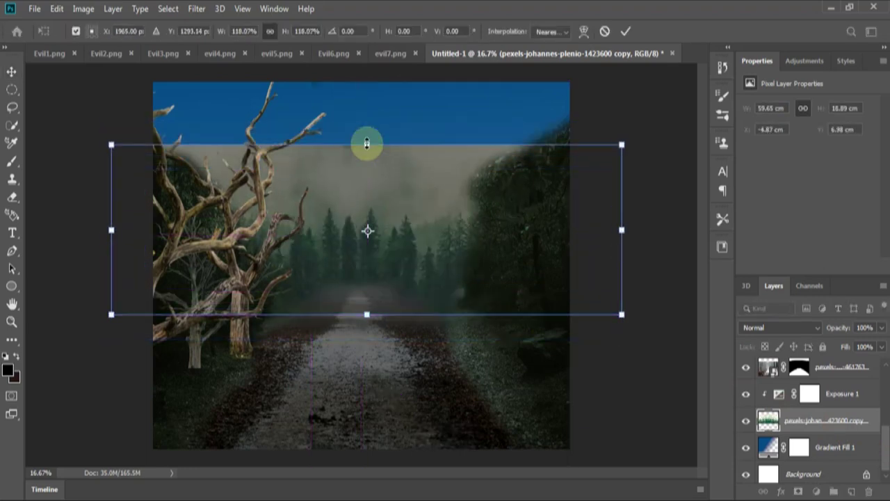
{"action": "left_click_drag", "start_coordinate": [367, 144], "coordinate": [382, 113]}
{"action": "left_click_drag", "start_coordinate": [389, 202], "coordinate": [400, 193]}
{"action": "key", "text": "Return"}
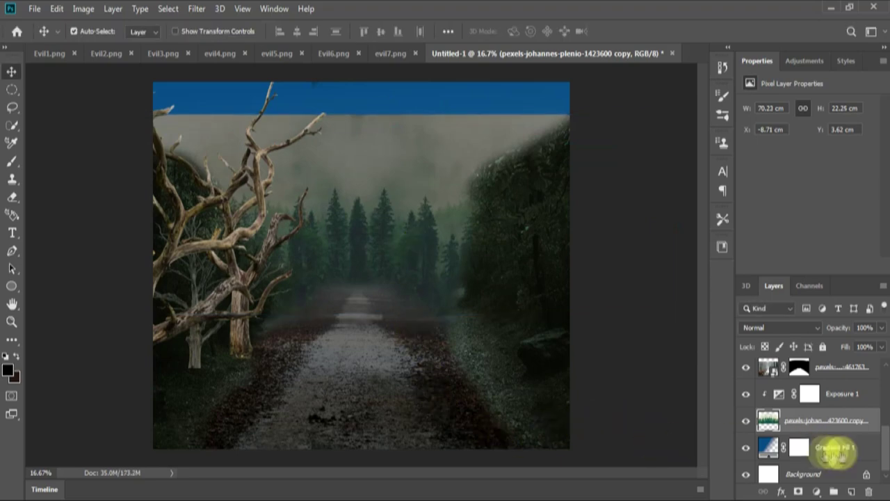
Add Exposure adjustment layers that darken the forest photos to -0.86
{"action": "scroll", "coordinate": [883, 438], "scroll_direction": "up", "scroll_amount": 2}
{"action": "key", "text": "ctrl+l"}
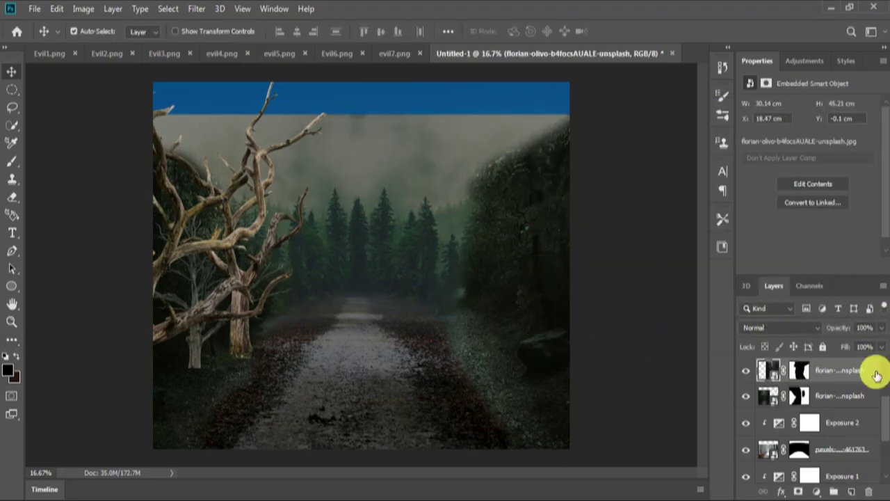
{"action": "left_click", "coordinate": [805, 60]}
{"action": "left_click", "coordinate": [821, 92]}
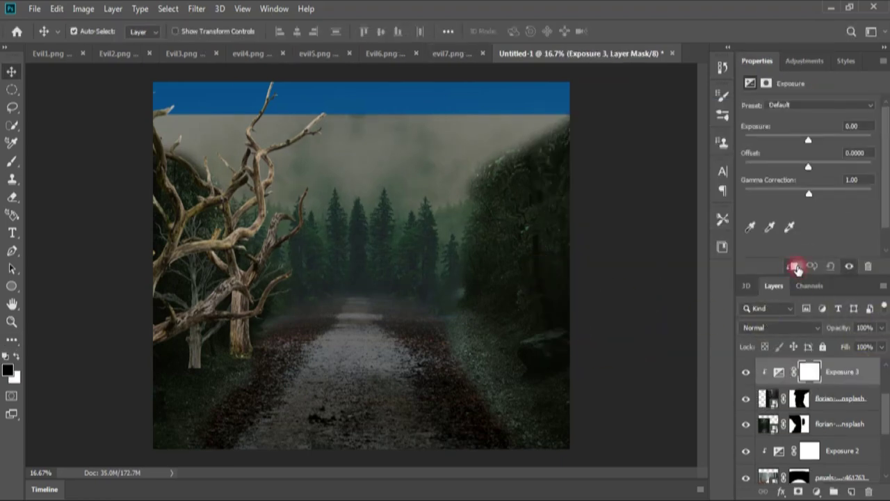
{"action": "left_click_drag", "start_coordinate": [808, 140], "coordinate": [793, 140]}
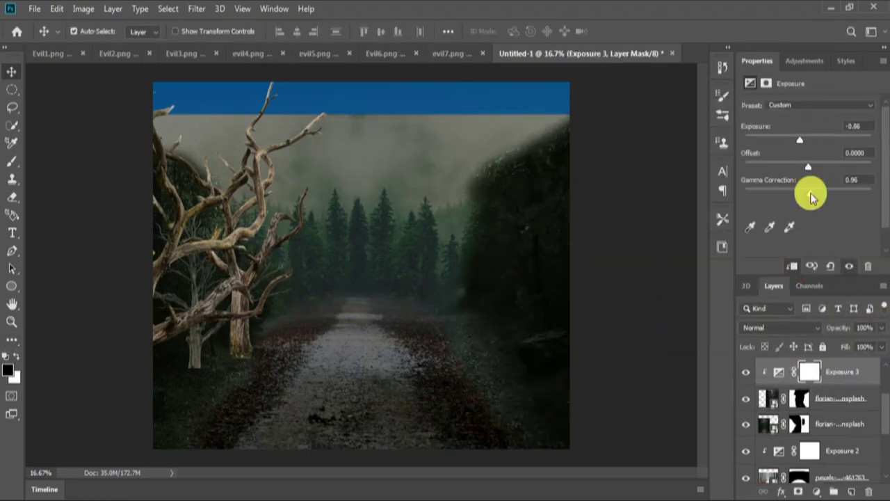
{"action": "left_click", "coordinate": [831, 426]}
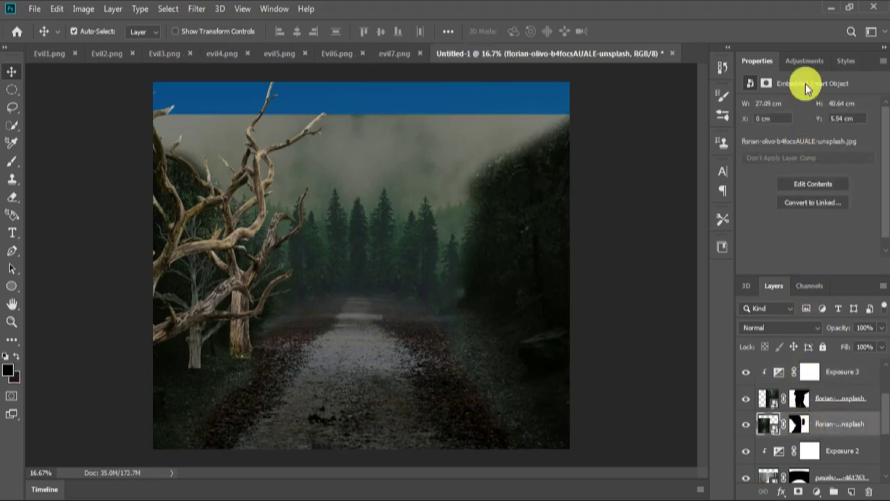
{"action": "left_click", "coordinate": [804, 61]}
{"action": "left_click", "coordinate": [814, 92]}
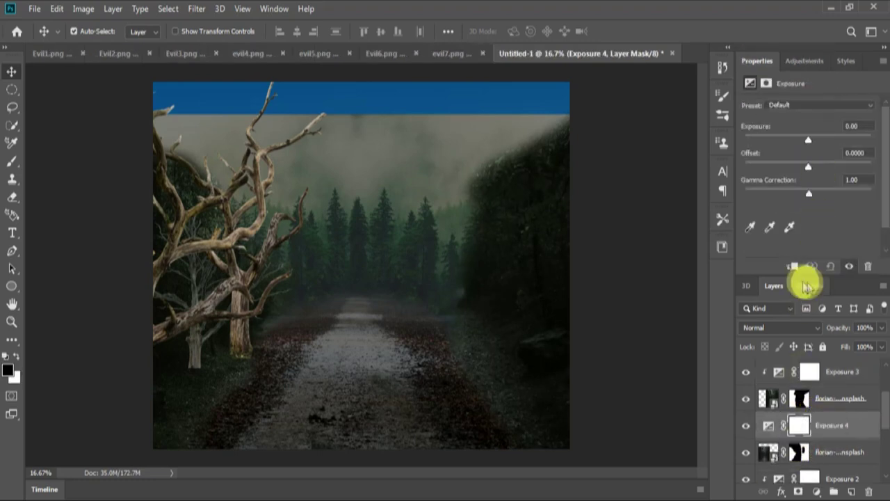
{"action": "left_click_drag", "start_coordinate": [800, 142], "coordinate": [799, 142]}
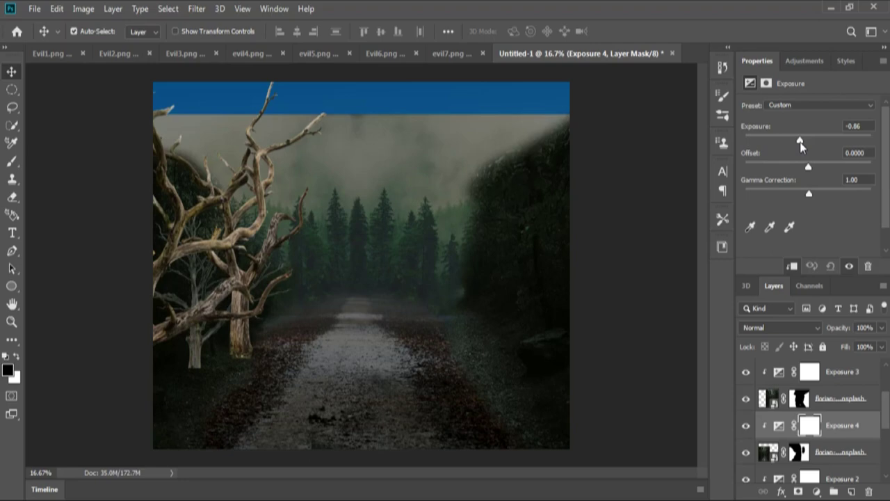
Darken the dead tree layer to Exposure -2.08 and duplicate it
{"action": "left_click", "coordinate": [278, 341]}
{"action": "left_click", "coordinate": [83, 8]}
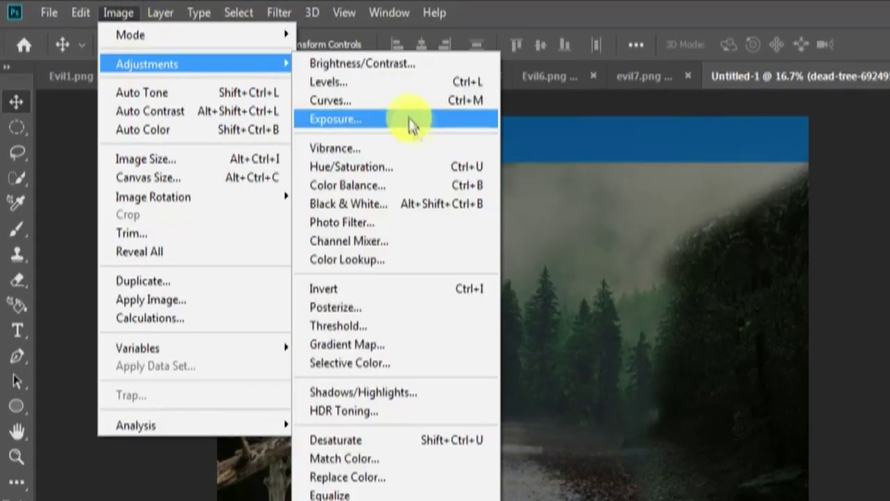
{"action": "left_click", "coordinate": [411, 123]}
{"action": "left_click_drag", "start_coordinate": [656, 150], "coordinate": [631, 155]}
{"action": "left_click", "coordinate": [783, 110]}
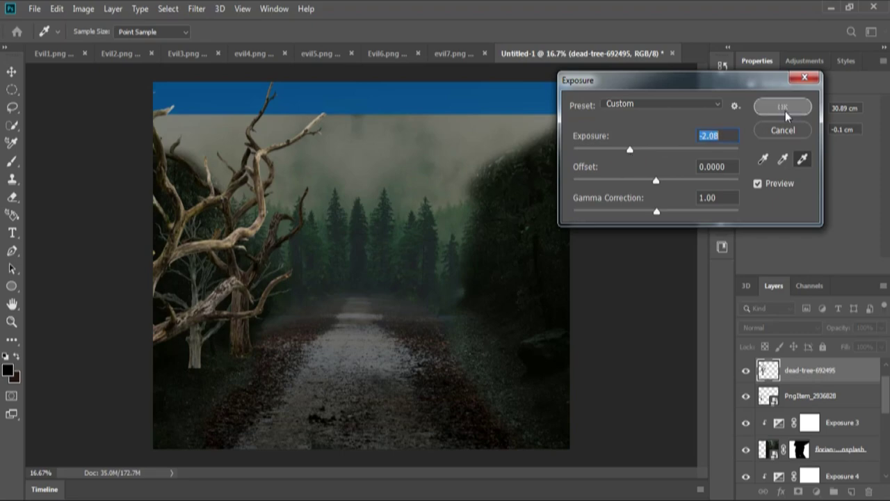
{"action": "key", "text": "ctrl+j"}
Cancel an Exposure change on the tree copy, then darken PngItem_2936828 to Exposure -1.29
{"action": "left_click", "coordinate": [83, 8]}
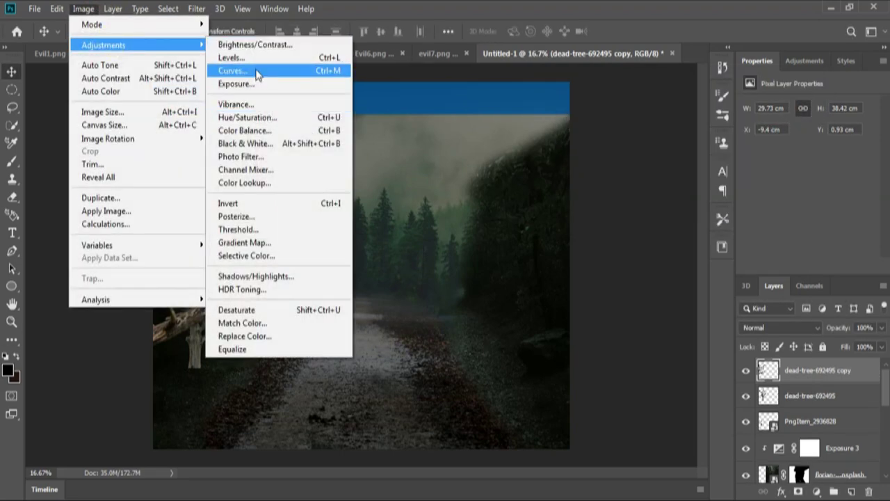
{"action": "left_click", "coordinate": [250, 83]}
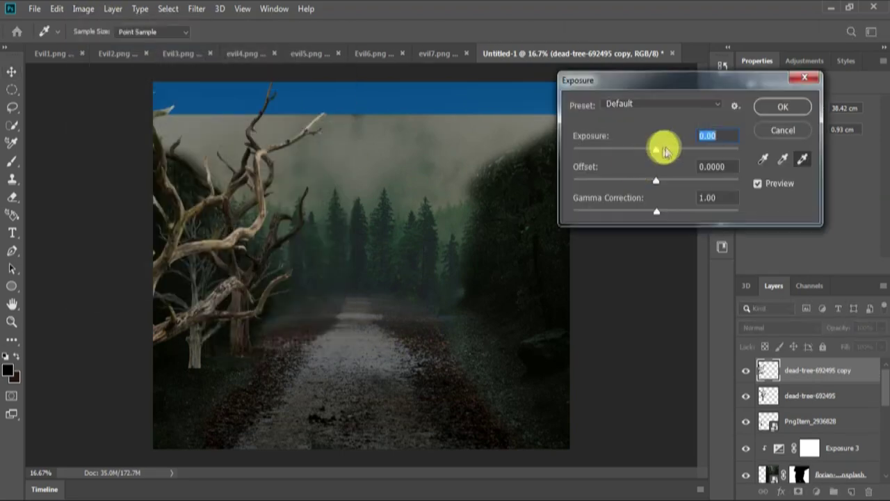
{"action": "left_click", "coordinate": [784, 135]}
{"action": "key", "text": "v"}
{"action": "left_click", "coordinate": [195, 350]}
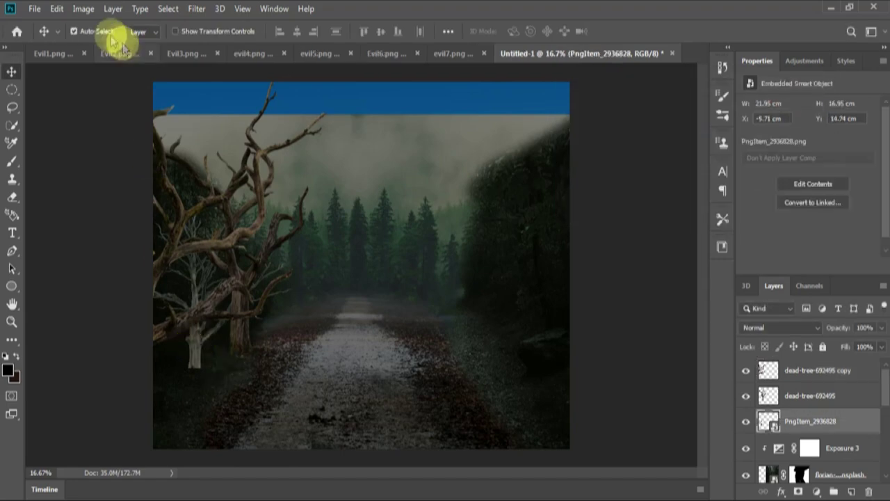
{"action": "left_click", "coordinate": [83, 8]}
{"action": "left_click", "coordinate": [269, 75]}
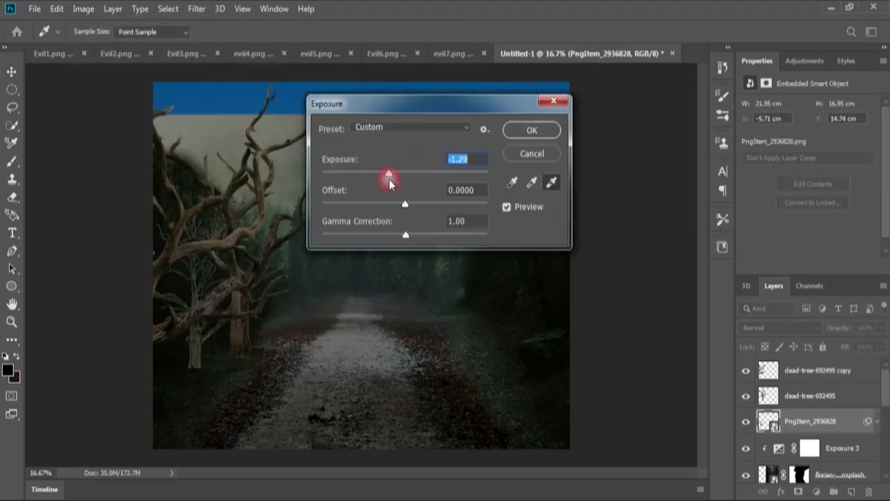
{"action": "left_click", "coordinate": [532, 130]}
Rasterize the PngItem_2936828 layer and set the Eraser to 78% with a chosen tip
{"action": "key", "text": "e"}
{"action": "right_click", "coordinate": [842, 421]}
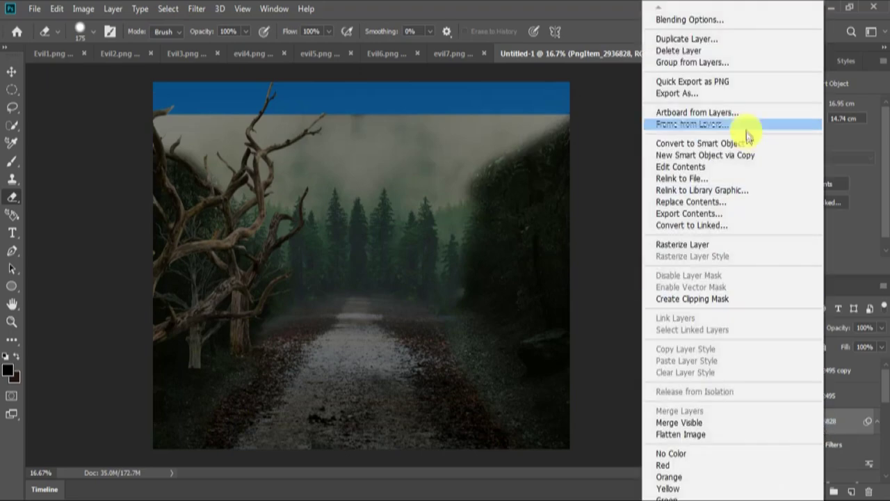
{"action": "left_click", "coordinate": [749, 245]}
{"action": "left_click_drag", "start_coordinate": [245, 45], "coordinate": [231, 45]}
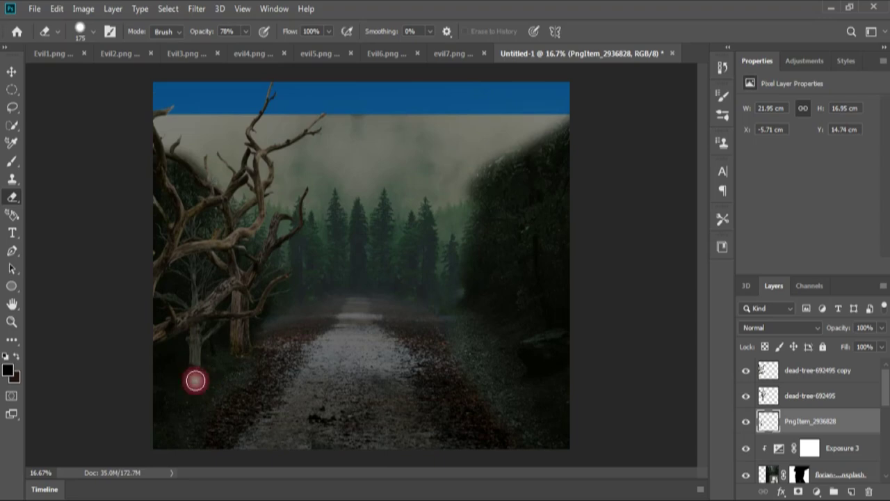
{"action": "right_click", "coordinate": [196, 379]}
{"action": "left_click", "coordinate": [195, 376]}
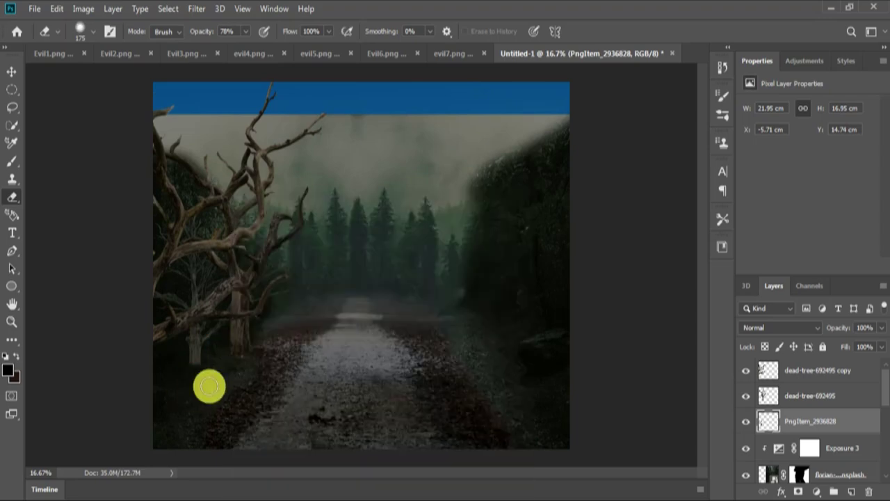
Paint dark shading at 46% brush opacity on a new Layer 1 clipped to the dead tree
{"action": "key", "text": "b"}
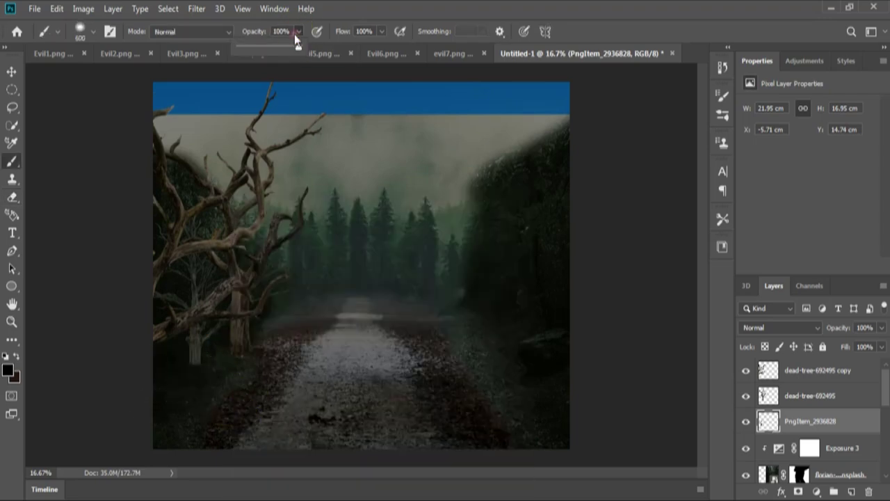
{"action": "left_click_drag", "start_coordinate": [295, 34], "coordinate": [263, 45]}
{"action": "left_click", "coordinate": [810, 396]}
{"action": "left_click", "coordinate": [851, 491]}
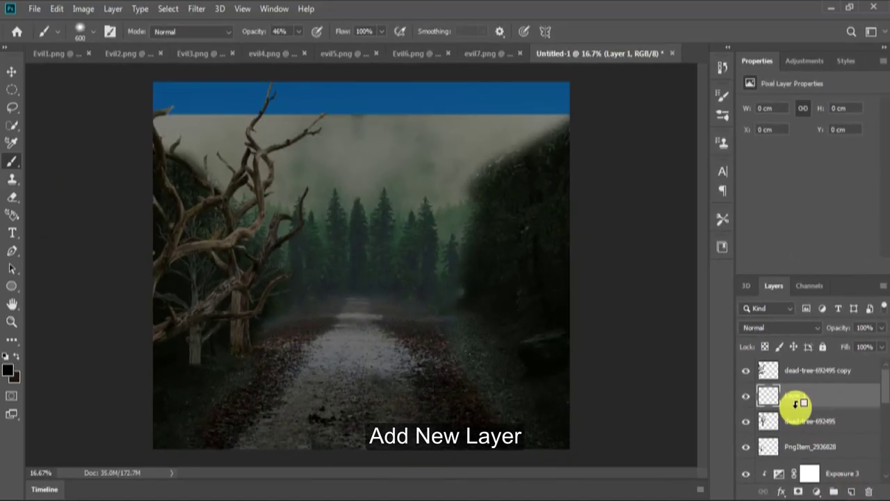
{"action": "left_click", "coordinate": [797, 403], "text": "alt"}
{"action": "mouse_move", "coordinate": [298, 368]}
{"action": "left_mouse_down"}
{"action": "mouse_move", "coordinate": [239, 364]}
{"action": "mouse_move", "coordinate": [233, 320]}
{"action": "left_mouse_up"}
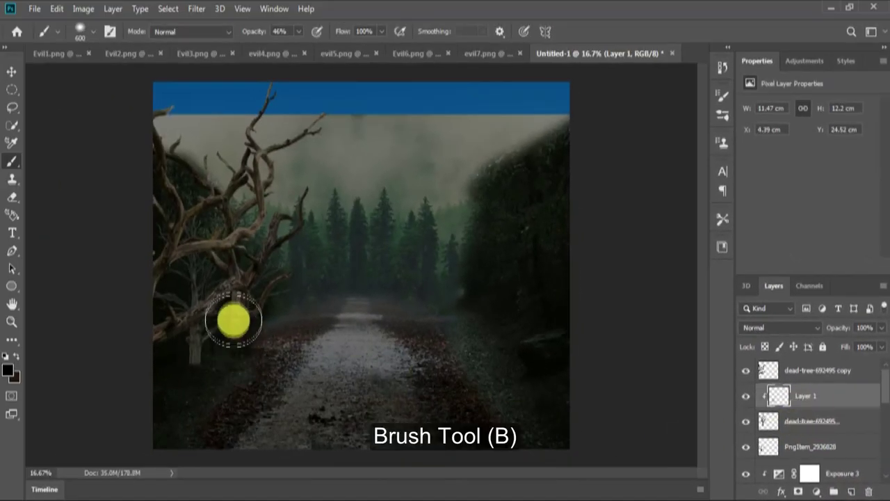
Clip a new Layer 2 to PngItem_2936828 and Alt-drag a dead-tree copy onto the road's right
{"action": "left_click", "coordinate": [810, 447]}
{"action": "left_click", "coordinate": [852, 492]}
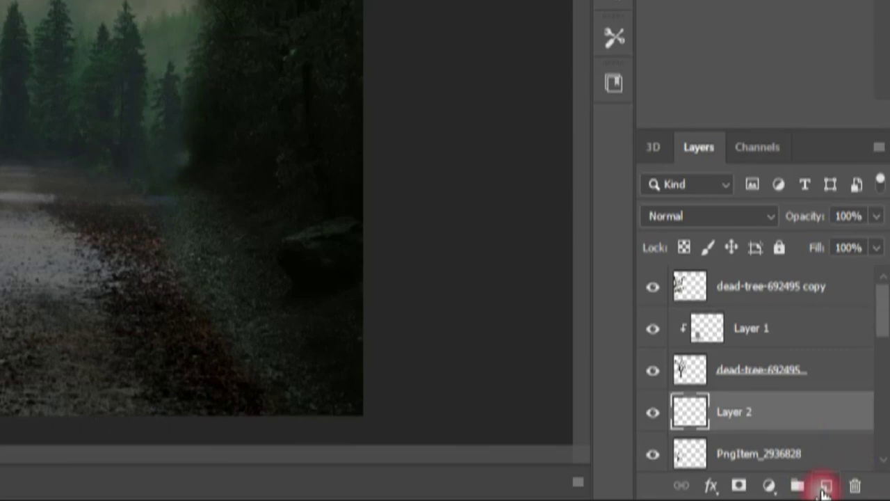
{"action": "left_click", "coordinate": [746, 431], "text": "alt"}
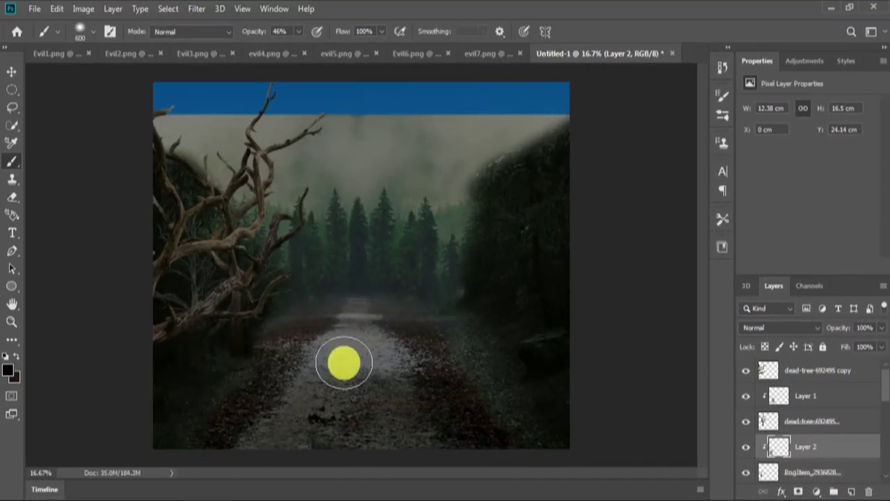
{"action": "key", "text": "v"}
{"action": "left_click_drag", "start_coordinate": [198, 312], "coordinate": [440, 334]}
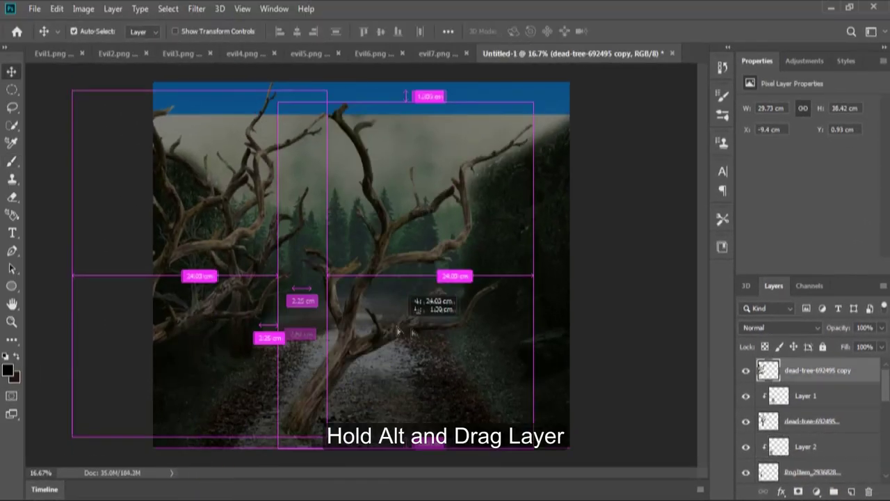
Warp the dead-tree copy into a bent shape stretching toward the top right
{"action": "key", "text": "ctrl+t"}
{"action": "right_click", "coordinate": [445, 362]}
{"action": "left_click", "coordinate": [448, 221]}
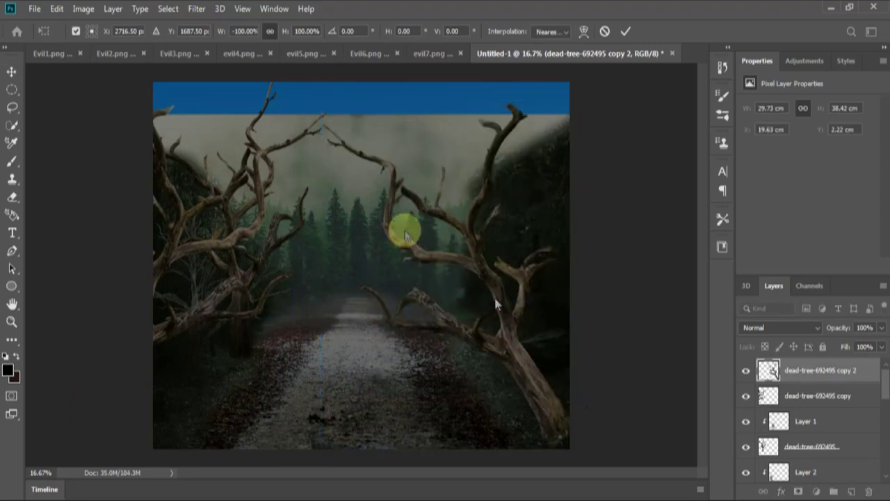
{"action": "left_click_drag", "start_coordinate": [405, 215], "coordinate": [487, 208]}
{"action": "left_click_drag", "start_coordinate": [576, 102], "coordinate": [463, 72]}
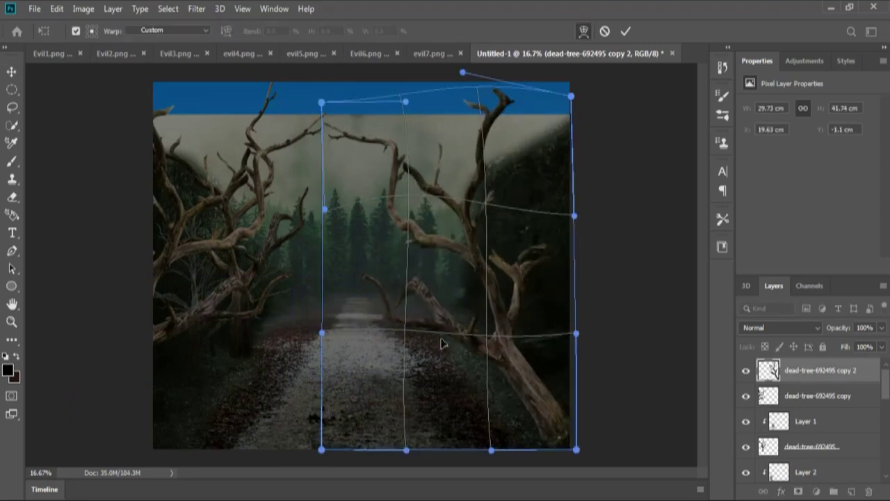
{"action": "mouse_move", "coordinate": [441, 341]}
{"action": "left_mouse_down"}
{"action": "mouse_move", "coordinate": [511, 278]}
{"action": "mouse_move", "coordinate": [420, 255]}
{"action": "left_mouse_up"}
{"action": "left_click_drag", "start_coordinate": [322, 141], "coordinate": [327, 171]}
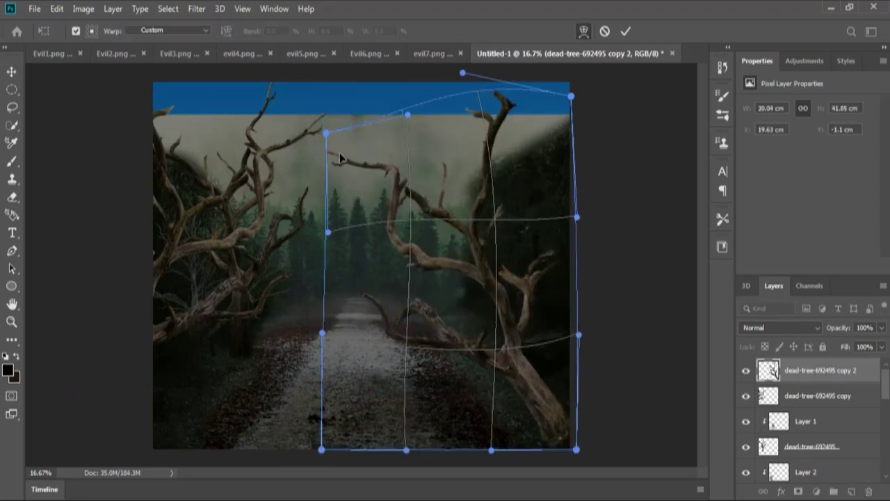
{"action": "left_click_drag", "start_coordinate": [546, 452], "coordinate": [525, 440]}
{"action": "mouse_move", "coordinate": [516, 311]}
{"action": "left_mouse_down"}
{"action": "mouse_move", "coordinate": [389, 272]}
{"action": "mouse_move", "coordinate": [399, 362]}
{"action": "left_mouse_up"}
{"action": "key", "text": "Return"}
Flip the tree copy horizontally and rotate it to about -38°
{"action": "key", "text": "ctrl+t"}
{"action": "right_click", "coordinate": [551, 237]}
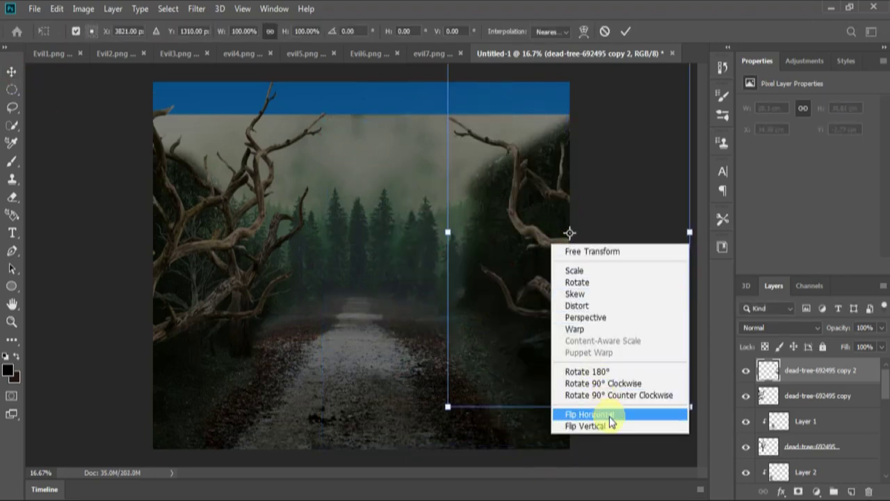
{"action": "left_click", "coordinate": [582, 414]}
{"action": "left_click_drag", "start_coordinate": [463, 370], "coordinate": [530, 334]}
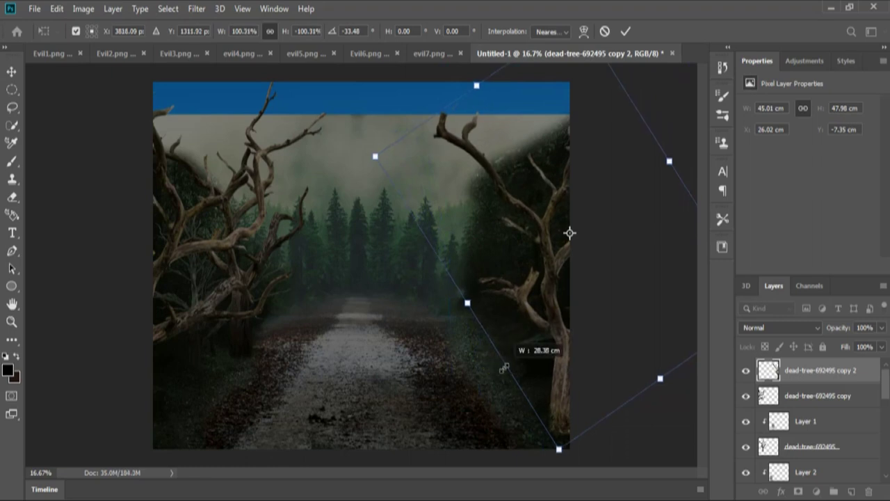
{"action": "left_click_drag", "start_coordinate": [484, 366], "coordinate": [491, 394]}
{"action": "key", "text": "Return"}
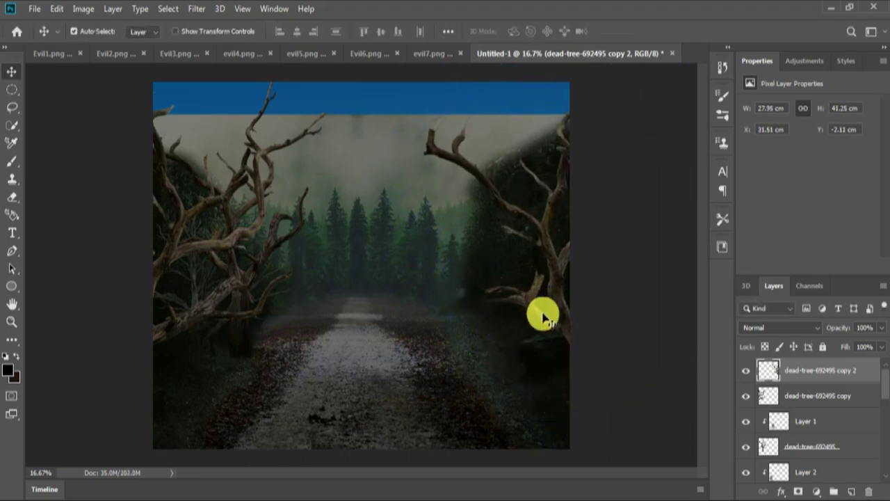
Duplicate the tree as copy 3, shrink, flip and tilt it, and stack it beneath copy 2
{"action": "left_click_drag", "start_coordinate": [533, 308], "coordinate": [487, 312]}
{"action": "key", "text": "ctrl+t"}
{"action": "left_click_drag", "start_coordinate": [583, 440], "coordinate": [550, 388]}
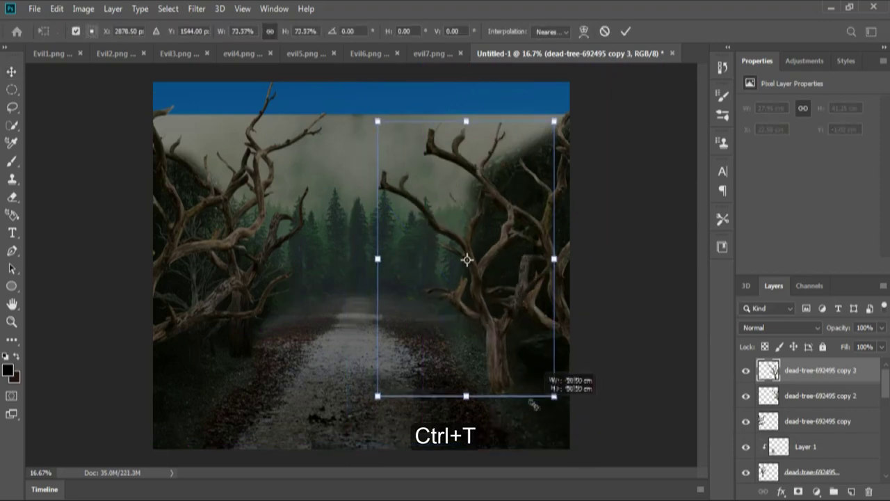
{"action": "right_click", "coordinate": [494, 354]}
{"action": "left_click", "coordinate": [522, 324]}
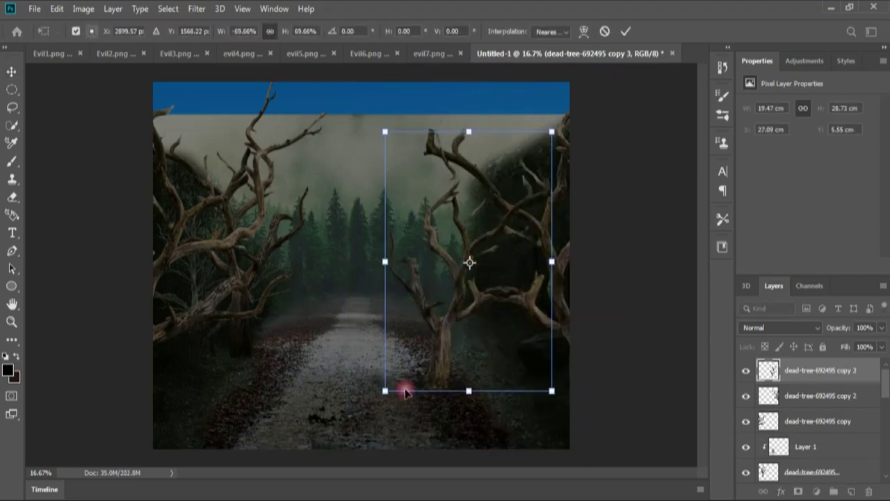
{"action": "mouse_move", "coordinate": [404, 384]}
{"action": "left_mouse_down"}
{"action": "mouse_move", "coordinate": [468, 364]}
{"action": "mouse_move", "coordinate": [431, 343]}
{"action": "left_mouse_up"}
{"action": "double_click", "coordinate": [492, 329]}
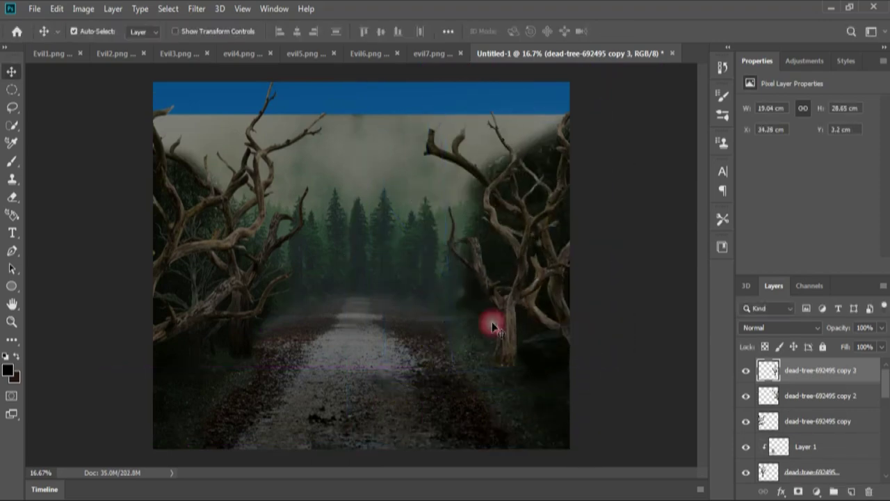
{"action": "left_click_drag", "start_coordinate": [807, 395], "coordinate": [808, 402]}
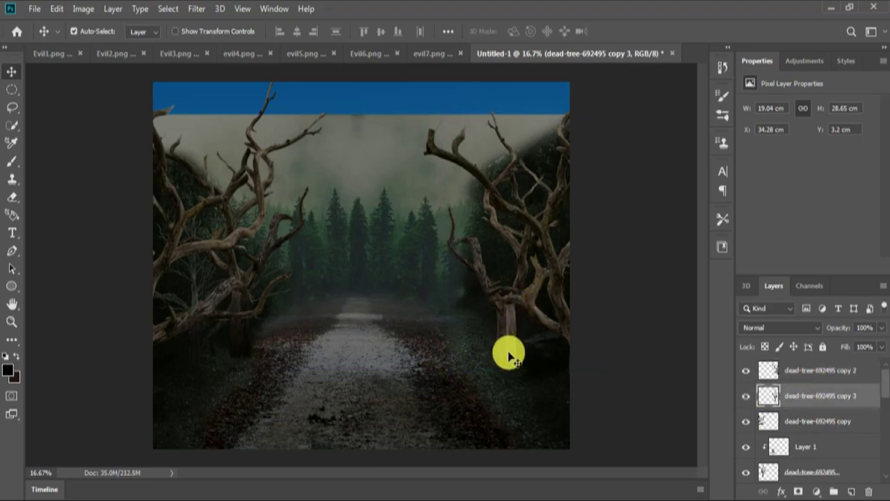
{"action": "left_click_drag", "start_coordinate": [506, 353], "coordinate": [463, 312]}
Shrink tree copy 4 and warp it, lowering its top and bulging its left side
{"action": "key", "text": "ctrl+t"}
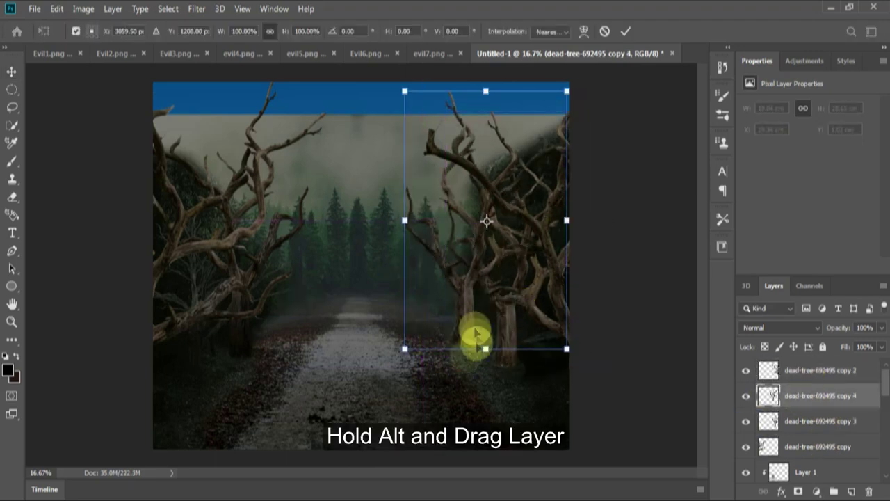
{"action": "left_click_drag", "start_coordinate": [407, 349], "coordinate": [436, 314]}
{"action": "left_click_drag", "start_coordinate": [453, 302], "coordinate": [449, 329]}
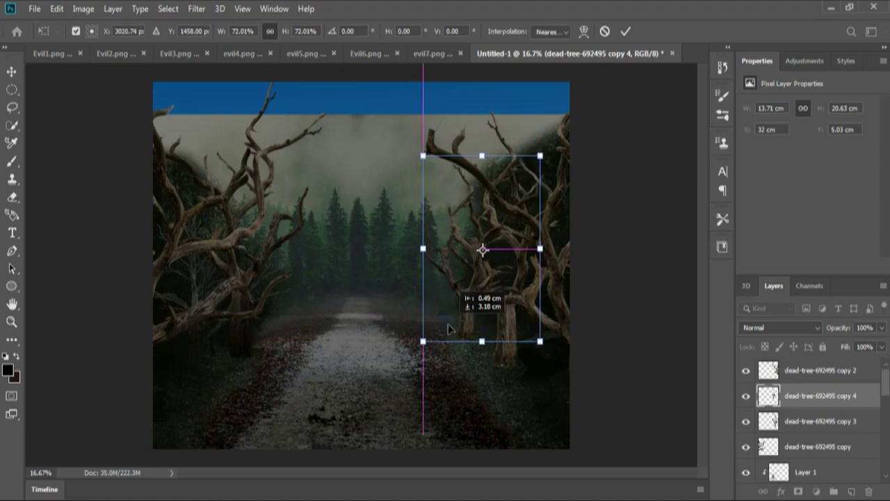
{"action": "right_click", "coordinate": [449, 327]}
{"action": "left_click", "coordinate": [528, 355]}
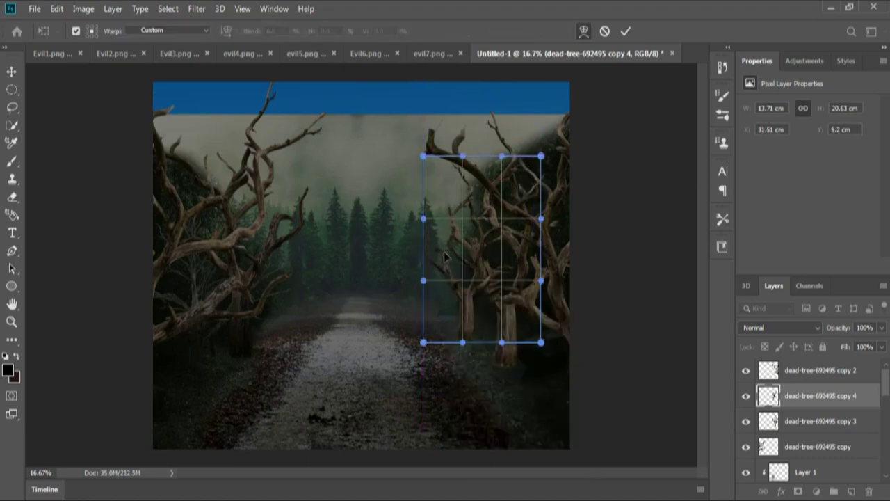
{"action": "left_click_drag", "start_coordinate": [468, 177], "coordinate": [460, 198]}
{"action": "left_click_drag", "start_coordinate": [541, 157], "coordinate": [539, 168]}
{"action": "left_click_drag", "start_coordinate": [419, 228], "coordinate": [402, 228]}
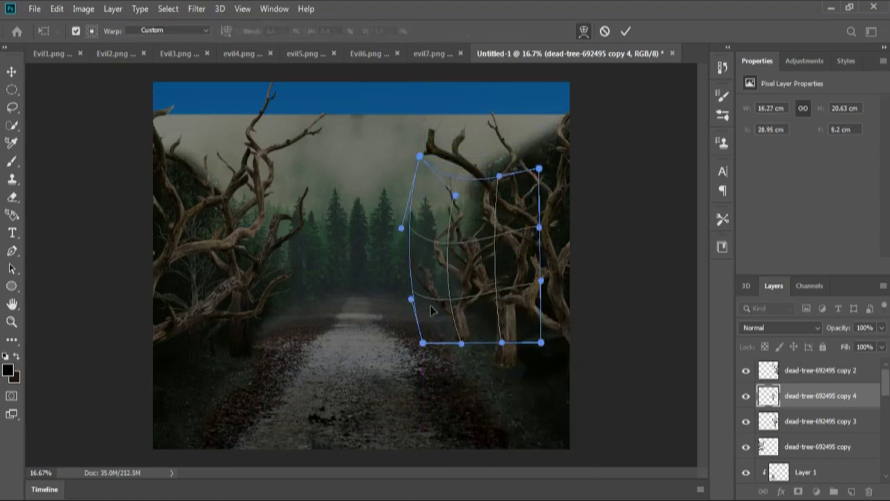
{"action": "left_click_drag", "start_coordinate": [432, 308], "coordinate": [485, 304]}
{"action": "key", "text": "Return"}
Move copy 4 below copy 3 and place the stormy house photo pexels-skyler-ewing-4757763
{"action": "left_click_drag", "start_coordinate": [815, 397], "coordinate": [817, 427]}
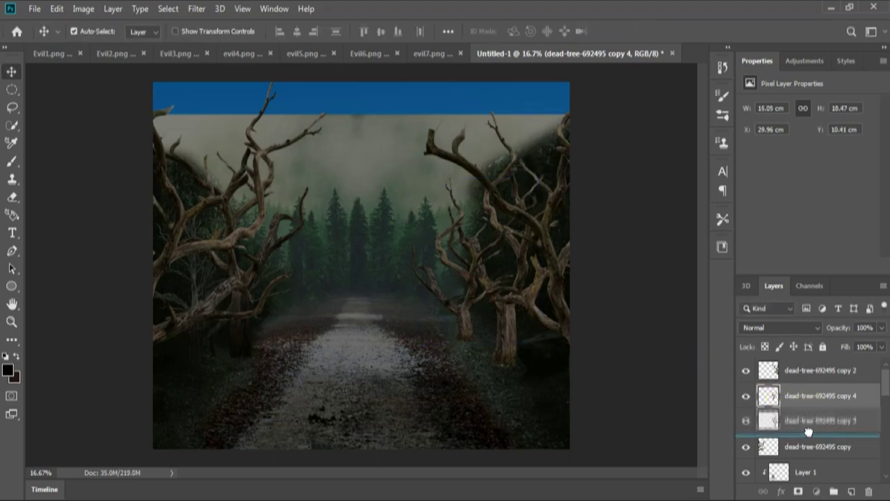
{"action": "key", "text": "e"}
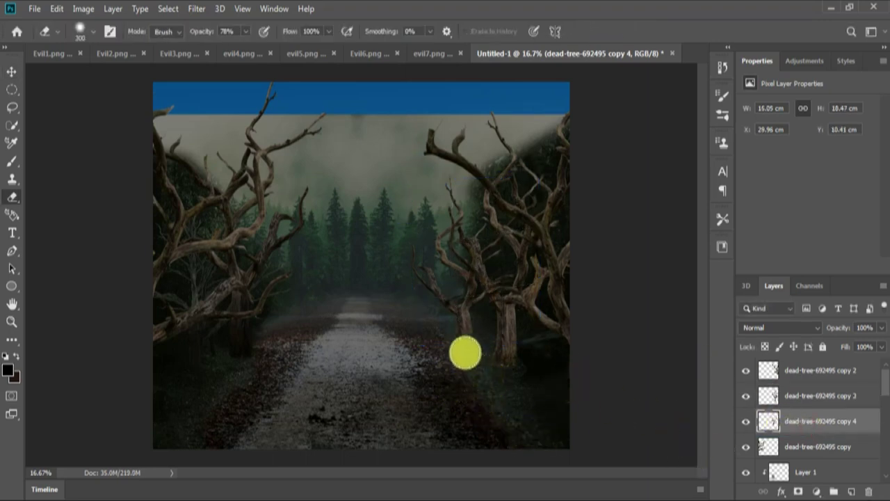
{"action": "left_click", "coordinate": [498, 385], "text": "ctrl"}
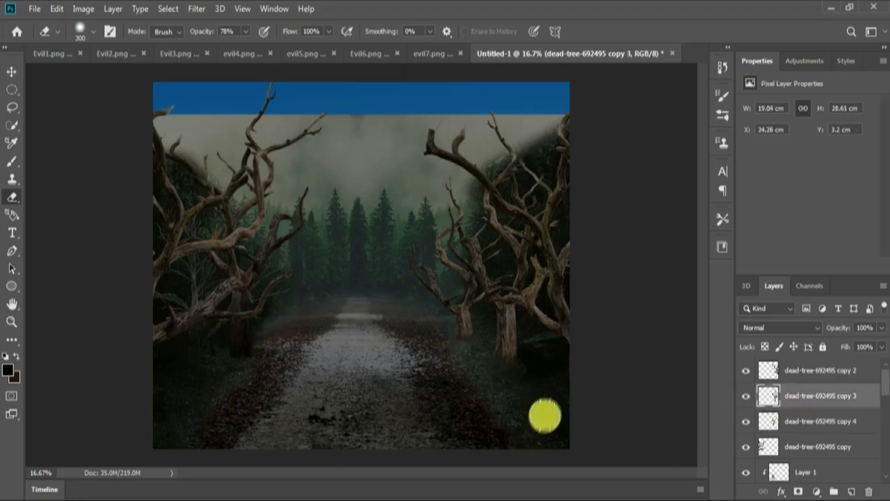
{"action": "left_click", "coordinate": [327, 426]}
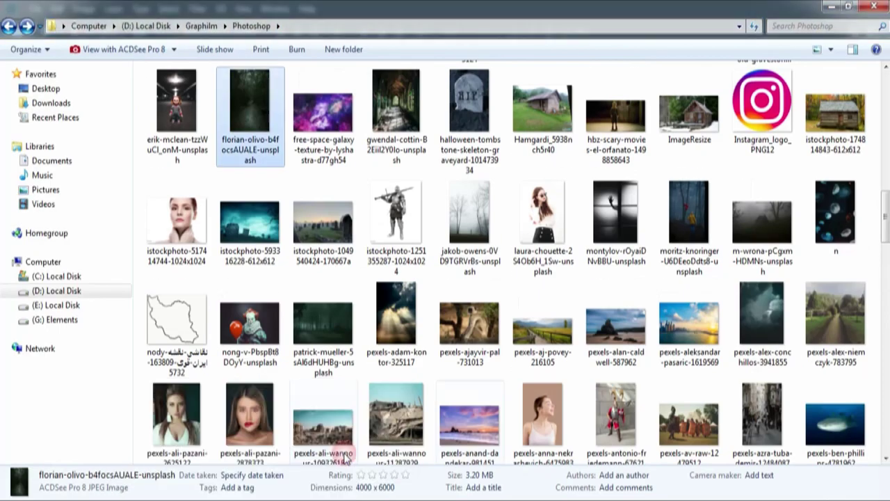
{"action": "left_click", "coordinate": [429, 477]}
Nudge the placed house photo up, commit it, and add a layer mask
{"action": "key", "text": "v"}
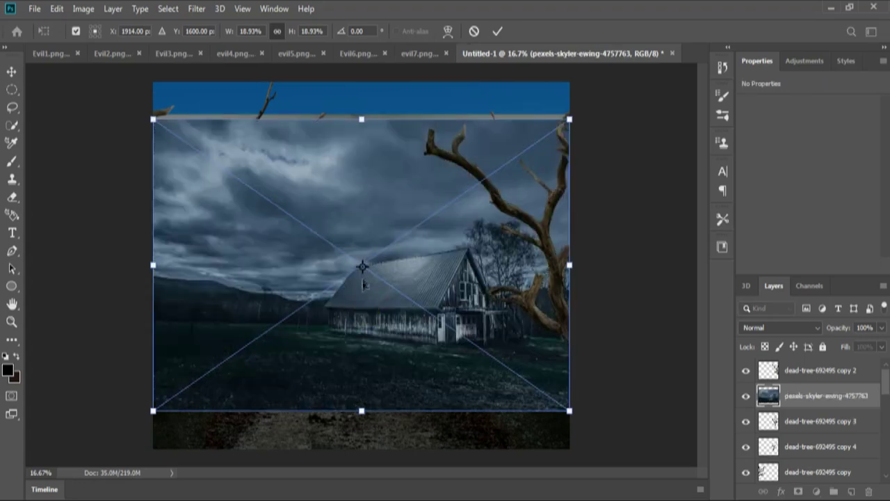
{"action": "left_click_drag", "start_coordinate": [354, 322], "coordinate": [351, 282]}
{"action": "key", "text": "Return"}
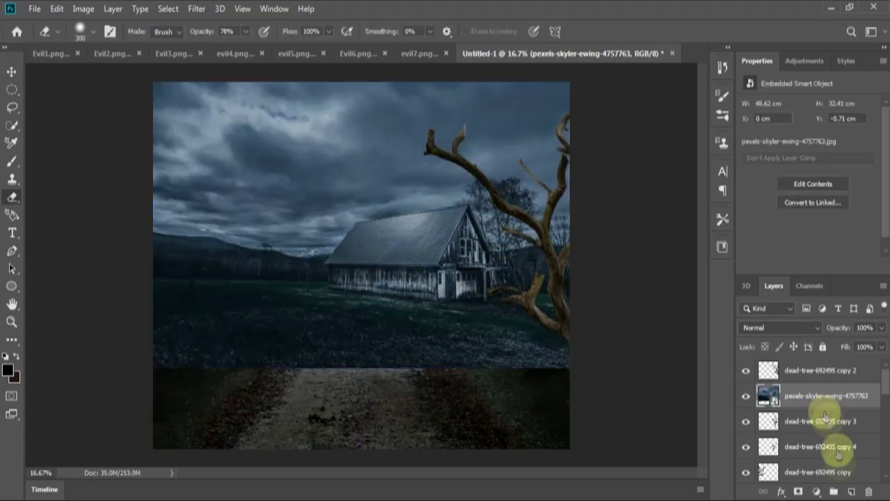
{"action": "left_click", "coordinate": [798, 492]}
Paint the mask over the forest, trees and road so only the stormy sky remains
{"action": "key", "text": "b"}
{"action": "mouse_move", "coordinate": [651, 362]}
{"action": "left_mouse_down"}
{"action": "mouse_move", "coordinate": [199, 308]}
{"action": "mouse_move", "coordinate": [237, 312]}
{"action": "left_mouse_up"}
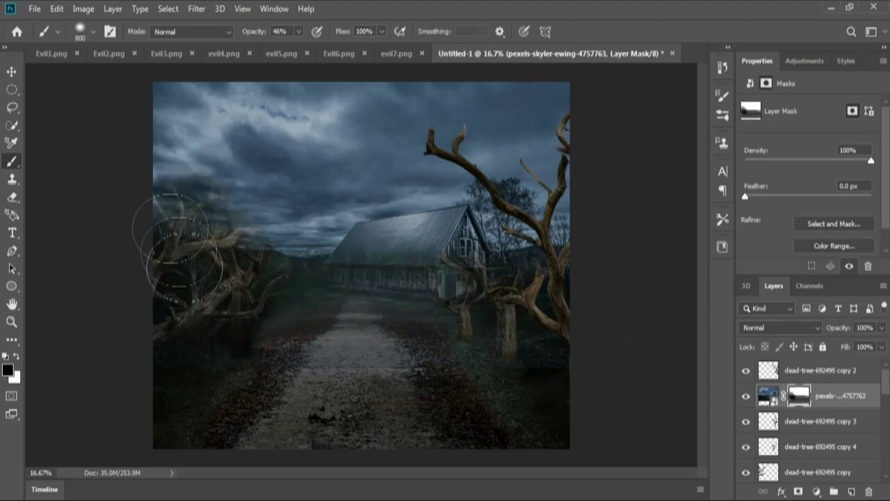
{"action": "left_click_drag", "start_coordinate": [206, 275], "coordinate": [445, 313]}
{"action": "left_click_drag", "start_coordinate": [466, 402], "coordinate": [495, 402]}
{"action": "left_click", "coordinate": [179, 423]}
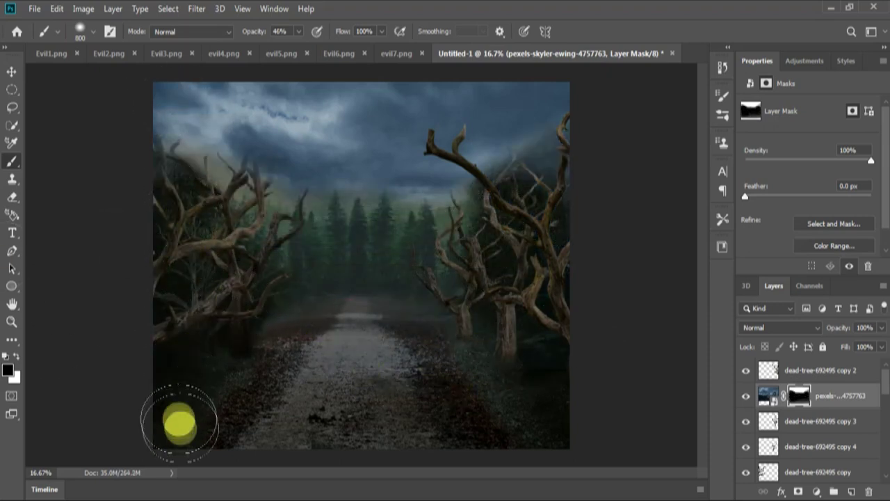
{"action": "left_click", "coordinate": [364, 313]}
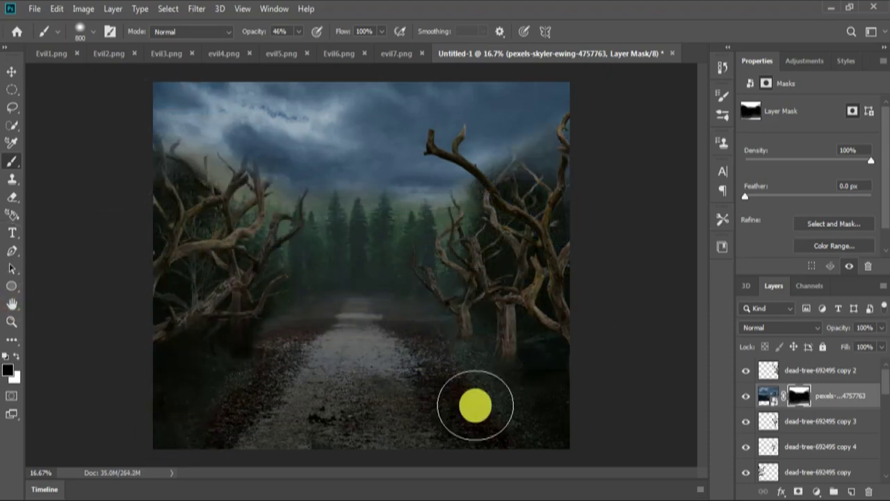
{"action": "left_click", "coordinate": [83, 9]}
Lower the sky layer's exposure to -1.29 and retune tree copy 3's exposure
{"action": "left_click", "coordinate": [278, 81]}
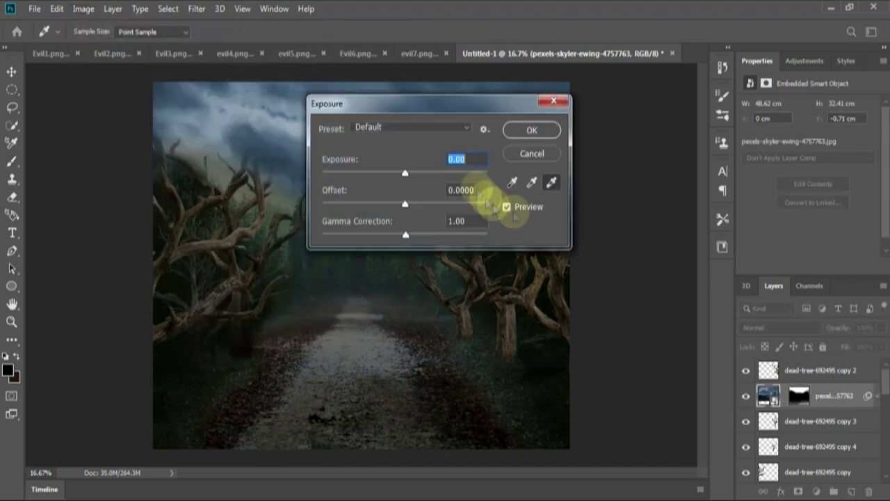
{"action": "left_click_drag", "start_coordinate": [396, 176], "coordinate": [393, 176]}
{"action": "left_click", "coordinate": [531, 131]}
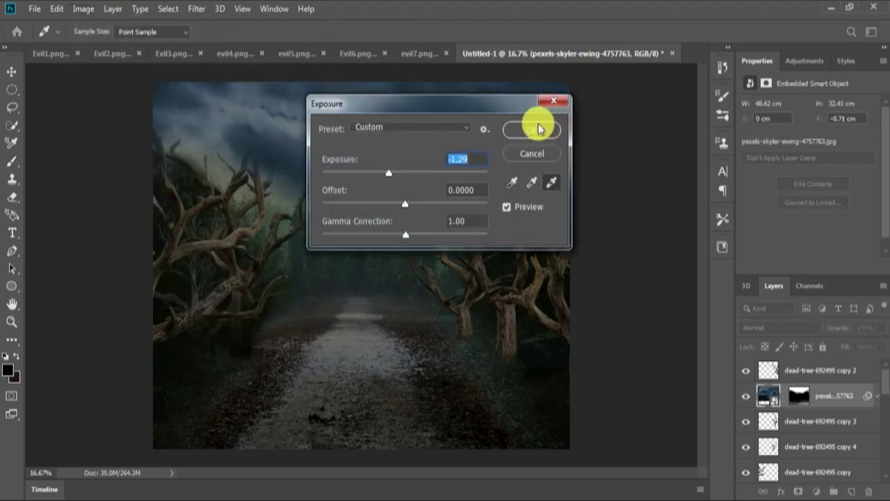
{"action": "key", "text": "v"}
{"action": "left_click", "coordinate": [545, 216]}
{"action": "left_click", "coordinate": [83, 8]}
{"action": "left_click", "coordinate": [240, 81]}
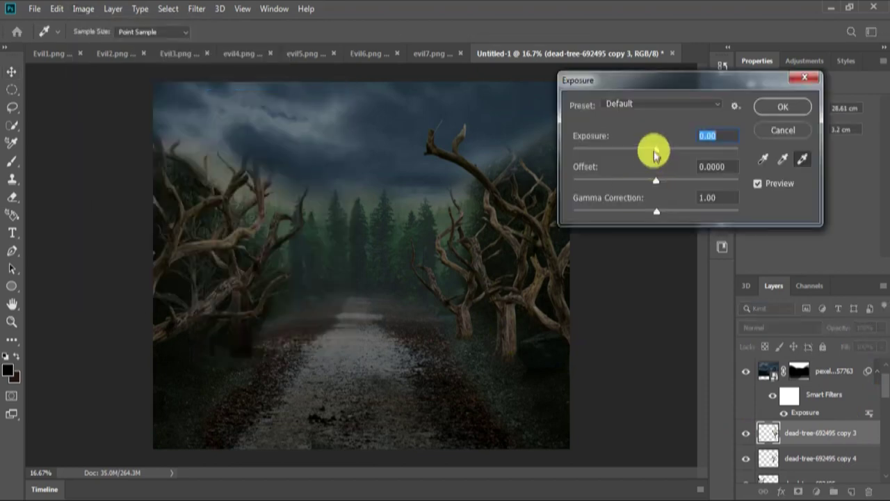
{"action": "left_click_drag", "start_coordinate": [640, 151], "coordinate": [637, 154]}
{"action": "left_click", "coordinate": [762, 110]}
Set tree copy 4's exposure to 0.71 and tree copy 2's to -1.29
{"action": "key", "text": "v"}
{"action": "left_click", "coordinate": [463, 318]}
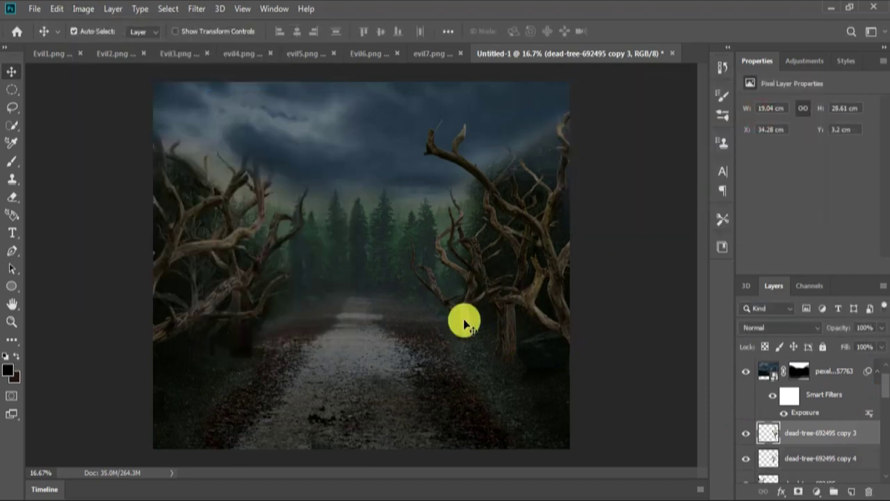
{"action": "left_click", "coordinate": [83, 10]}
{"action": "left_click", "coordinate": [240, 81]}
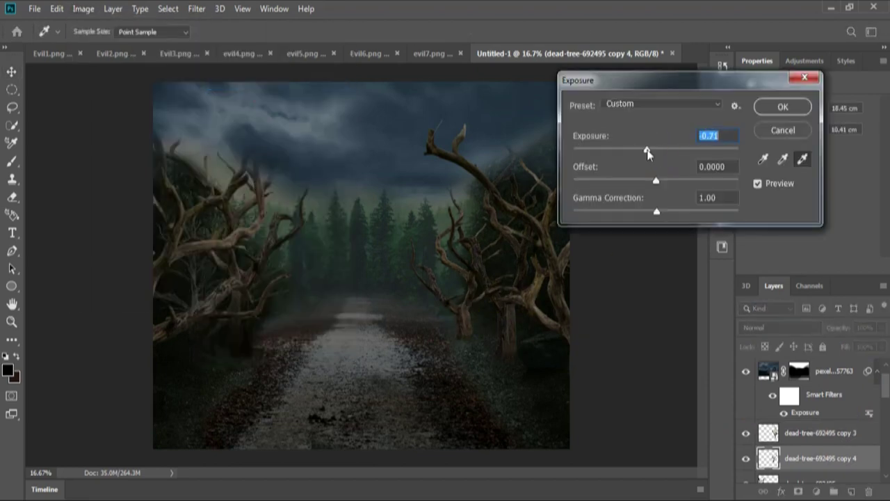
{"action": "key", "text": "Return"}
{"action": "key", "text": "v"}
{"action": "left_click", "coordinate": [83, 8]}
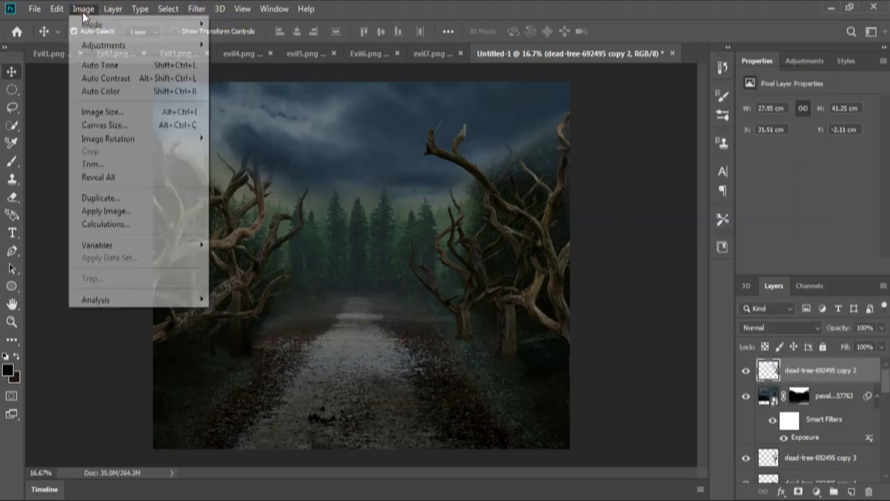
{"action": "mouse_move", "coordinate": [104, 45]}
{"action": "left_click", "coordinate": [268, 82]}
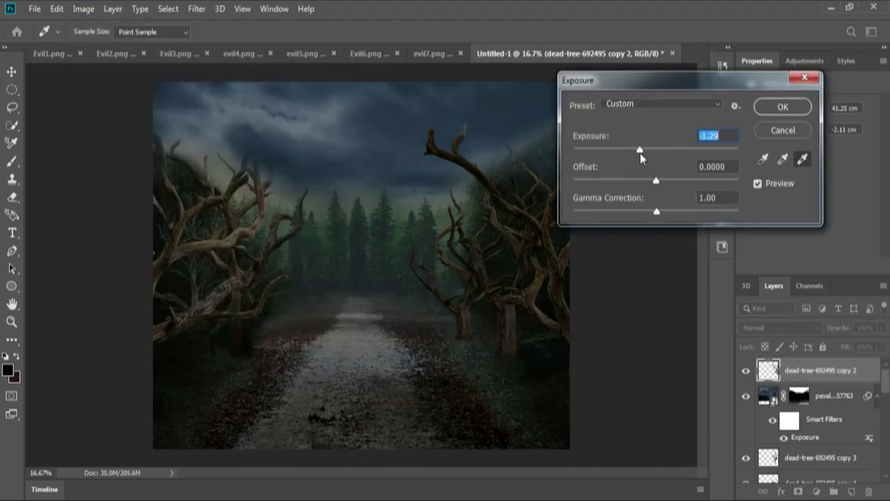
{"action": "key", "text": "Return"}
Set the dead-tree-692495 copy layer's exposure to -0.55
{"action": "key", "text": "v"}
{"action": "left_click", "coordinate": [219, 295]}
{"action": "left_click", "coordinate": [56, 9]}
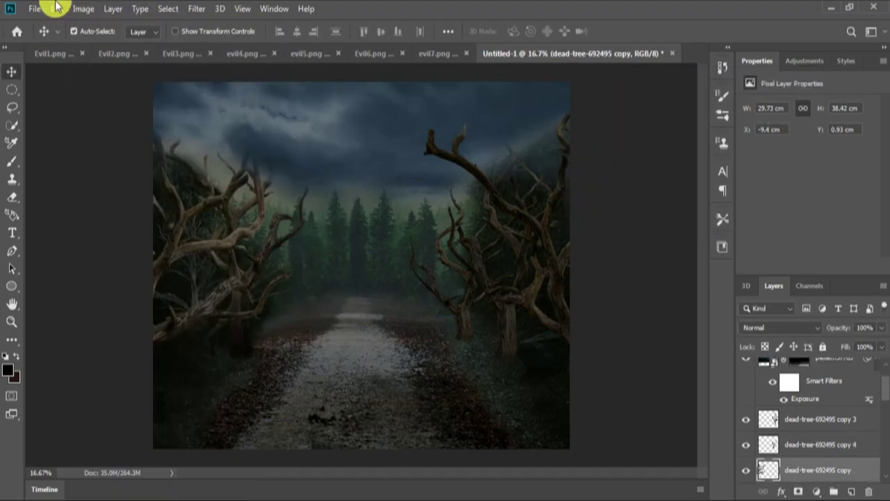
{"action": "left_click", "coordinate": [82, 9]}
{"action": "left_click", "coordinate": [268, 82]}
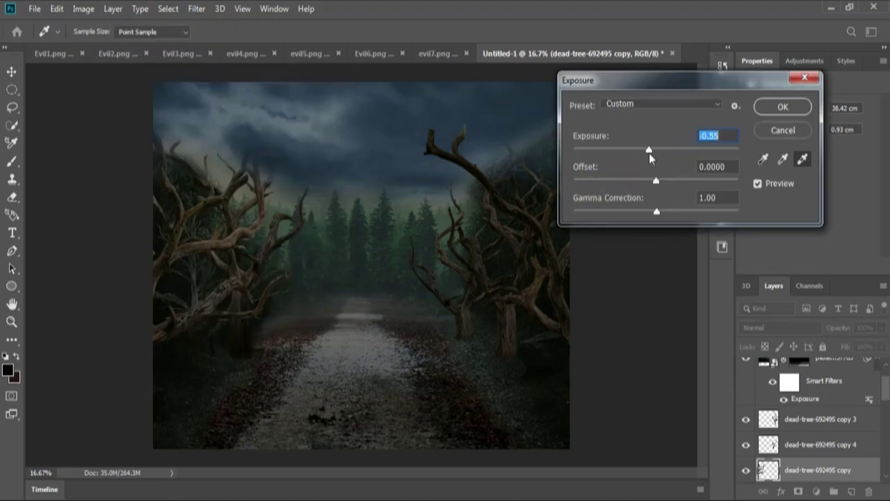
{"action": "left_click", "coordinate": [783, 106]}
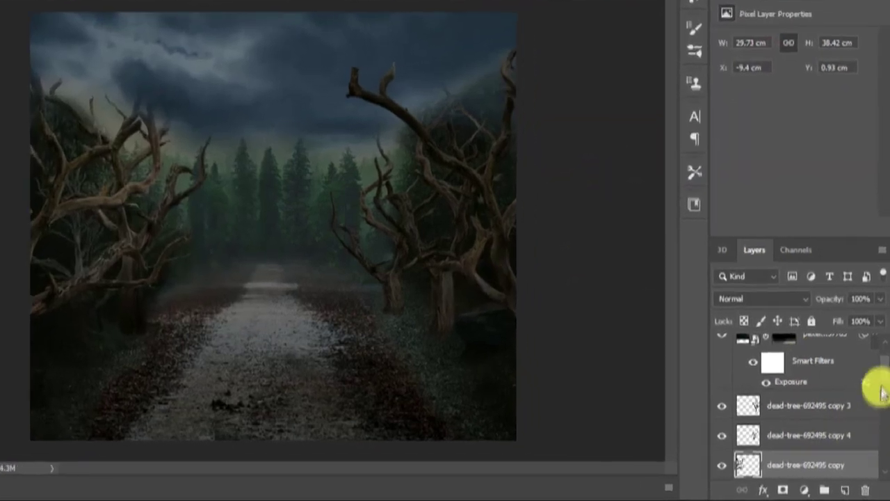
{"action": "left_click", "coordinate": [811, 350]}
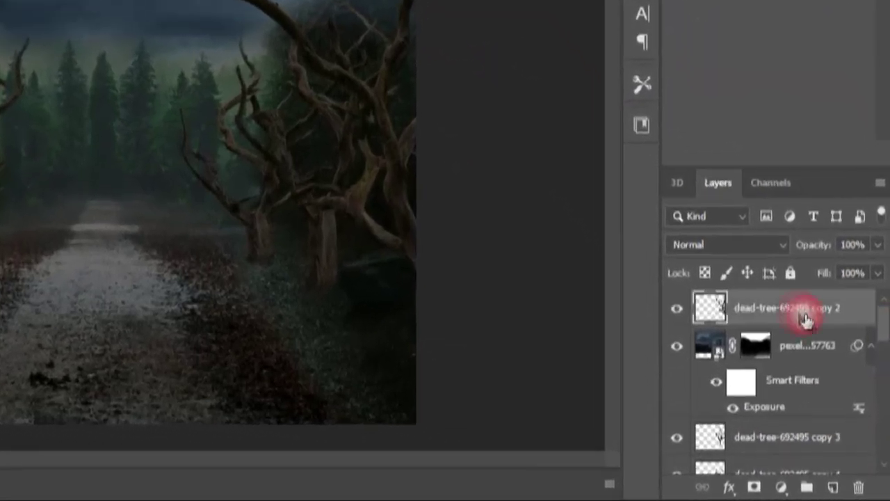
On a new layer, stamp white fog over the road with the 2500 px Free Fog brush
{"action": "left_click", "coordinate": [845, 490]}
{"action": "key", "text": "b"}
{"action": "right_click", "coordinate": [260, 294]}
{"action": "left_click_drag", "start_coordinate": [622, 327], "coordinate": [621, 457]}
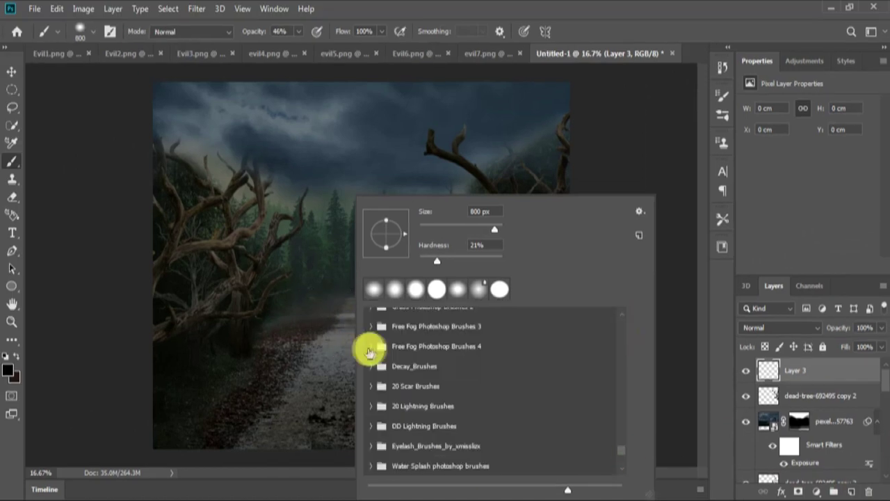
{"action": "left_click", "coordinate": [370, 347]}
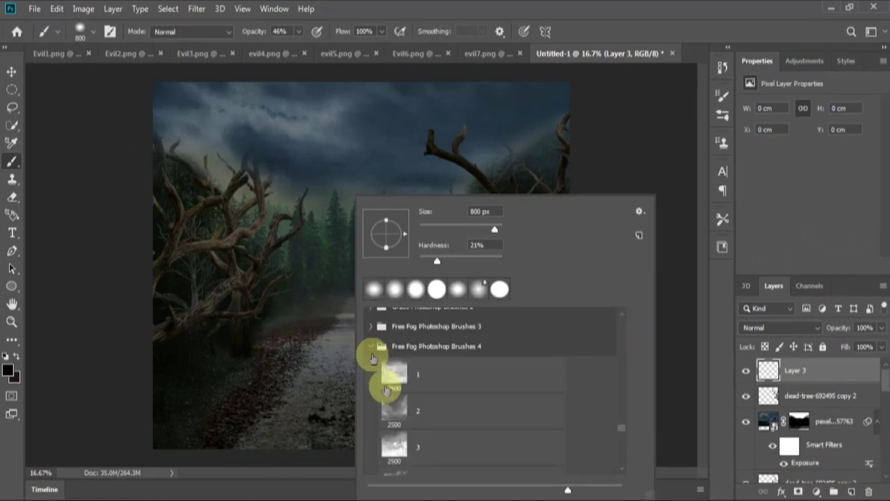
{"action": "left_click", "coordinate": [400, 445]}
{"action": "key", "text": "Return"}
{"action": "key", "text": "x"}
{"action": "left_click", "coordinate": [400, 351]}
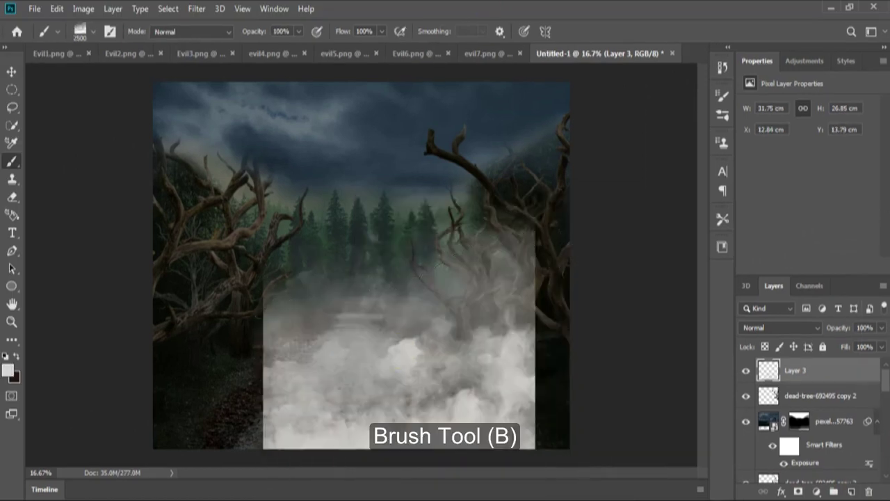
Free Transform the fog, shifting it right and reshaping its corners into perspective
{"action": "key", "text": "v"}
{"action": "key", "text": "ctrl+t"}
{"action": "left_click_drag", "start_coordinate": [264, 204], "coordinate": [288, 209]}
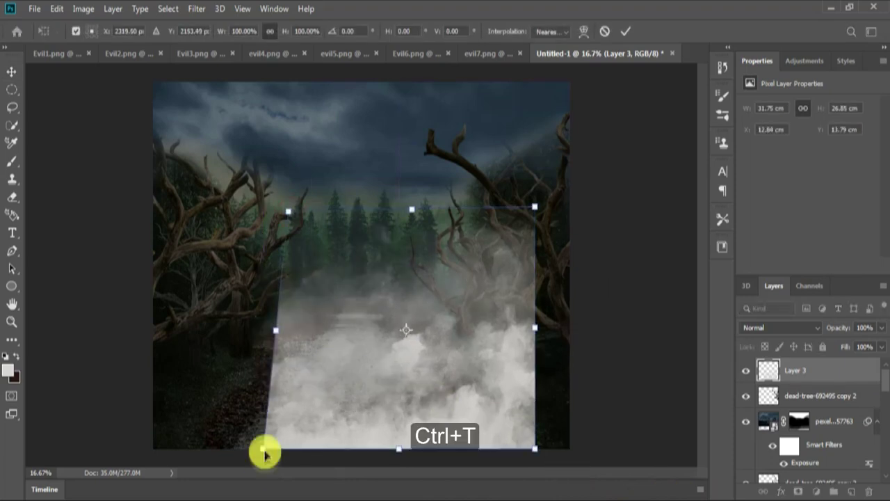
{"action": "left_click_drag", "start_coordinate": [264, 449], "coordinate": [287, 426]}
{"action": "mouse_move", "coordinate": [392, 381]}
{"action": "left_mouse_down"}
{"action": "mouse_move", "coordinate": [464, 357]}
{"action": "mouse_move", "coordinate": [460, 375]}
{"action": "left_mouse_up"}
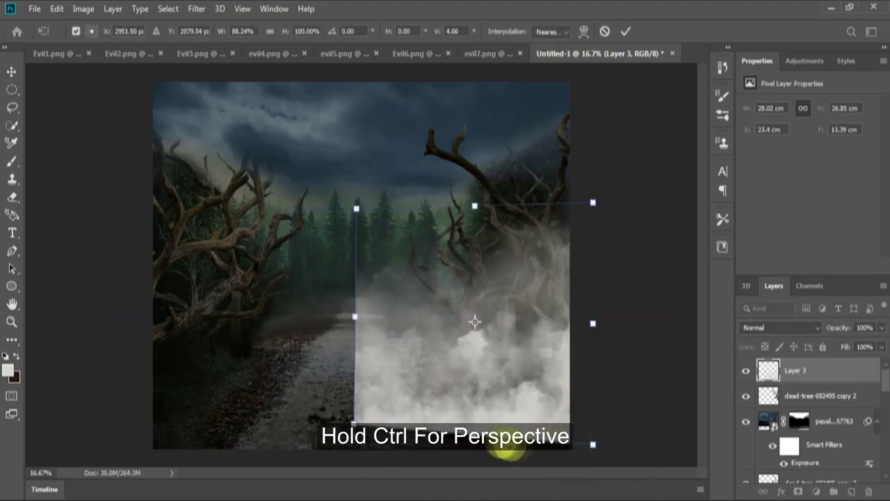
{"action": "left_click_drag", "start_coordinate": [593, 444], "coordinate": [588, 464]}
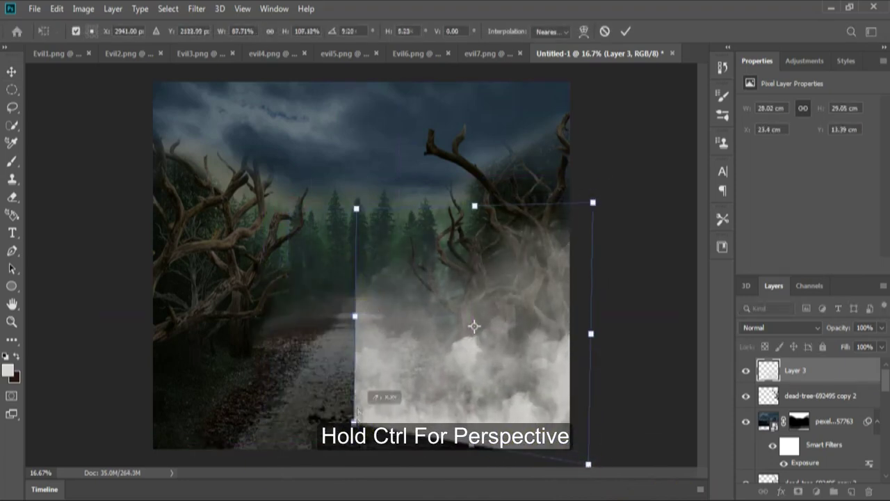
{"action": "left_click_drag", "start_coordinate": [356, 420], "coordinate": [375, 375]}
{"action": "left_click_drag", "start_coordinate": [357, 208], "coordinate": [374, 188]}
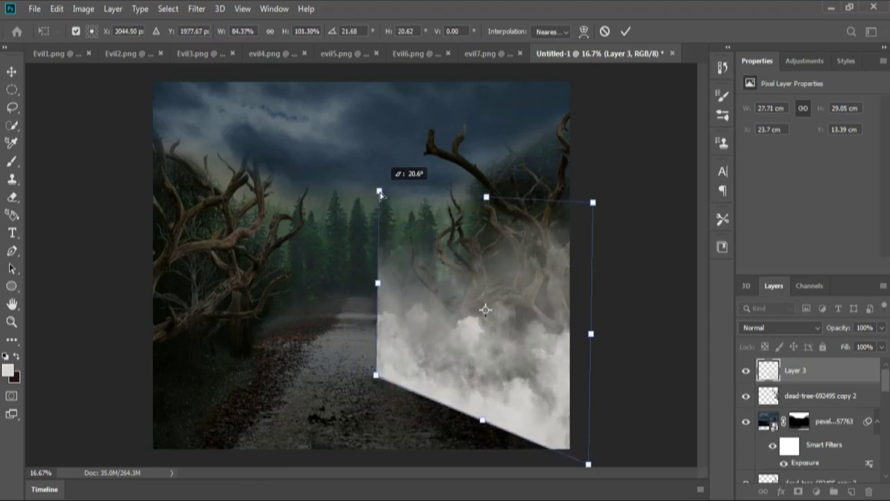
{"action": "left_click_drag", "start_coordinate": [590, 470], "coordinate": [591, 487]}
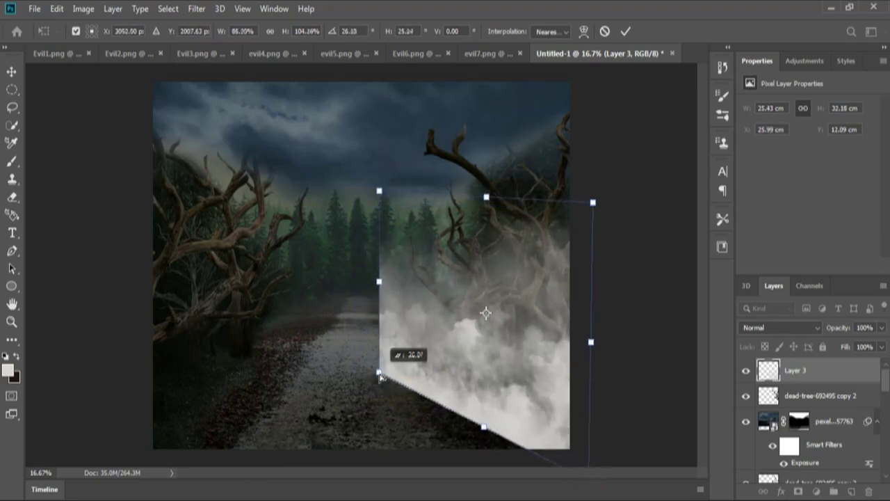
{"action": "key", "text": "Return"}
Erase the fog's hard edges with a 500–700 px eraser and lower the layer's fill to 78%
{"action": "key", "text": "e"}
{"action": "key", "text": "bracketright"}
{"action": "key", "text": "bracketright"}
{"action": "left_click_drag", "start_coordinate": [393, 386], "coordinate": [430, 411]}
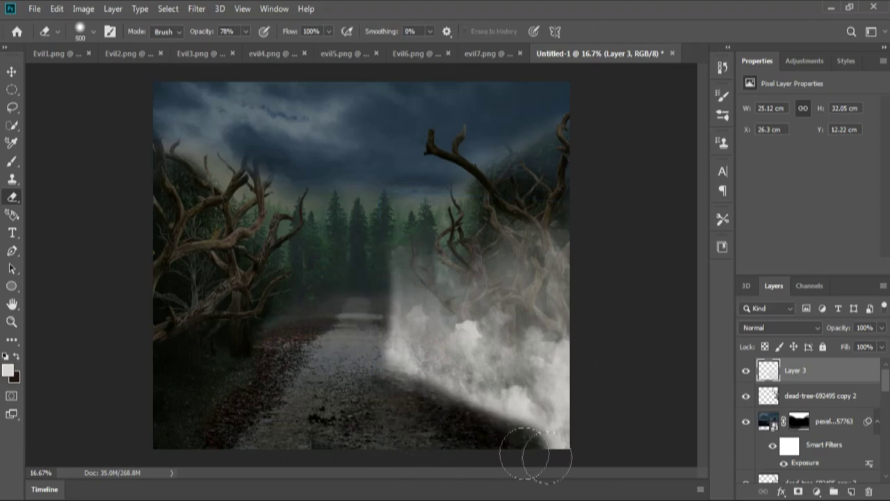
{"action": "key", "text": "bracketright"}
{"action": "key", "text": "bracketright"}
{"action": "left_click_drag", "start_coordinate": [368, 248], "coordinate": [486, 418]}
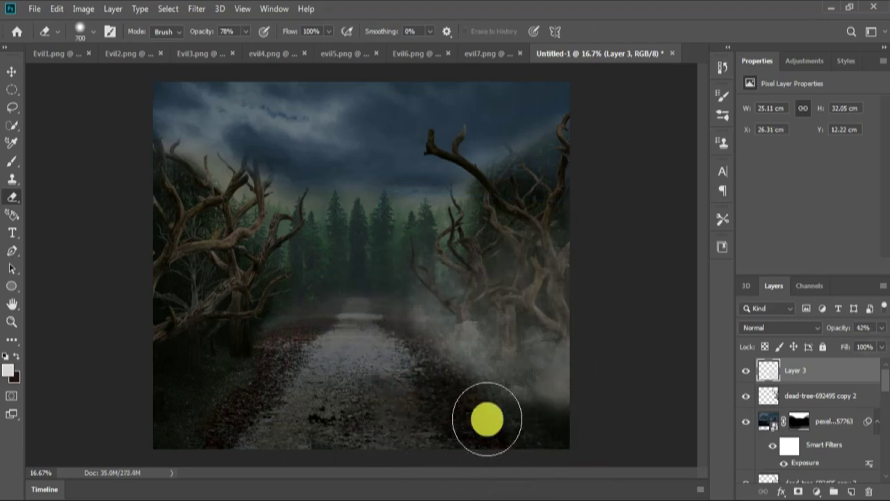
{"action": "left_click_drag", "start_coordinate": [878, 364], "coordinate": [868, 364]}
Stamp another large fog cloud at the lower left and erase it off the lower path
{"action": "key", "text": "b"}
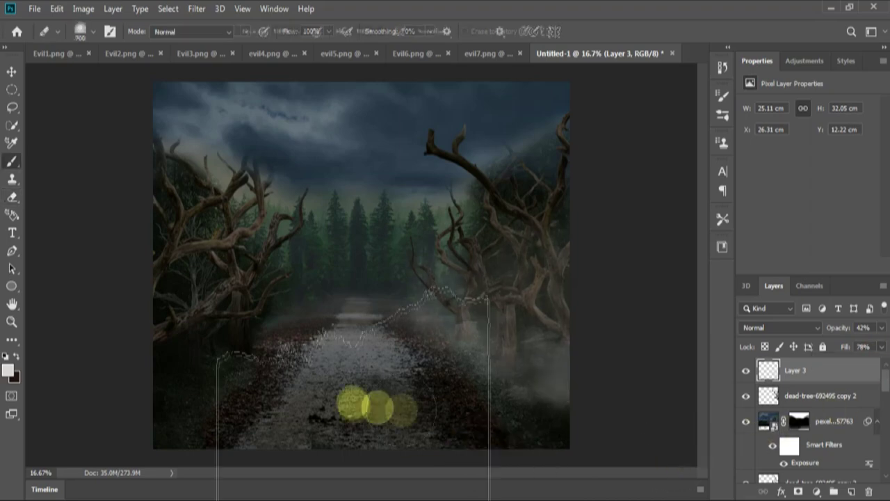
{"action": "right_click", "coordinate": [376, 407]}
{"action": "scroll", "coordinate": [598, 471], "scroll_direction": "down", "scroll_amount": 2}
{"action": "key", "text": "Return"}
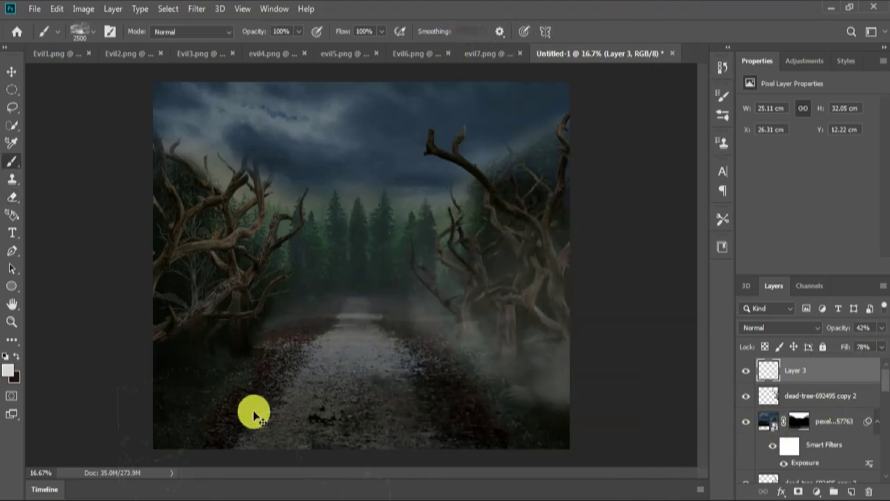
{"action": "left_click", "coordinate": [254, 415]}
{"action": "key", "text": "e"}
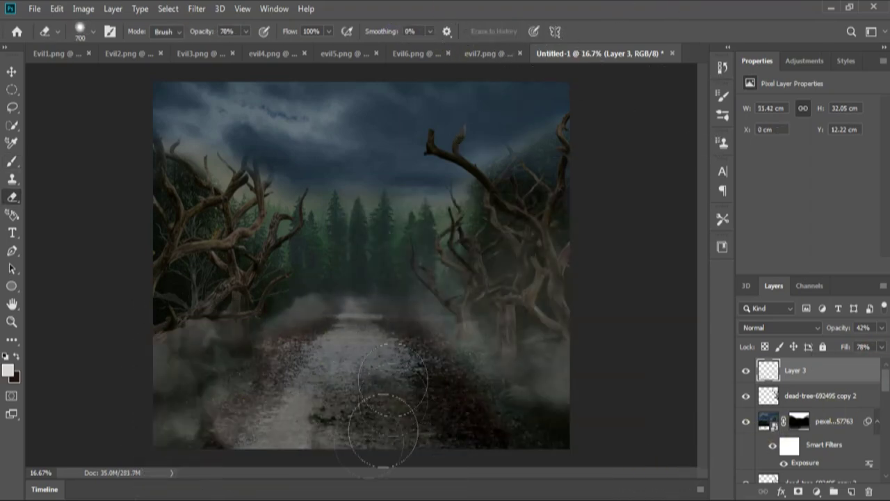
{"action": "left_click_drag", "start_coordinate": [383, 430], "coordinate": [464, 411]}
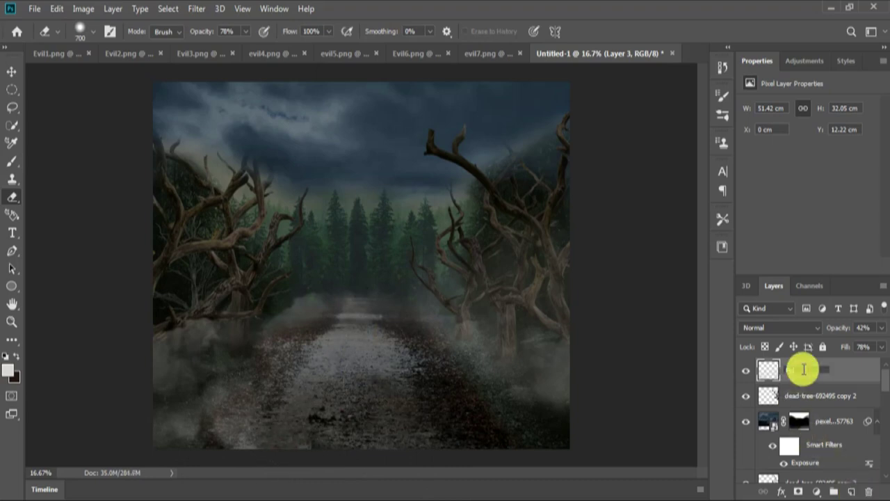
Name the fog layer Fog1, then stamp another fog brush mid-canvas on a new layer
{"action": "key", "text": "Return"}
{"action": "left_click", "coordinate": [850, 491]}
{"action": "key", "text": "b"}
{"action": "right_click", "coordinate": [457, 397]}
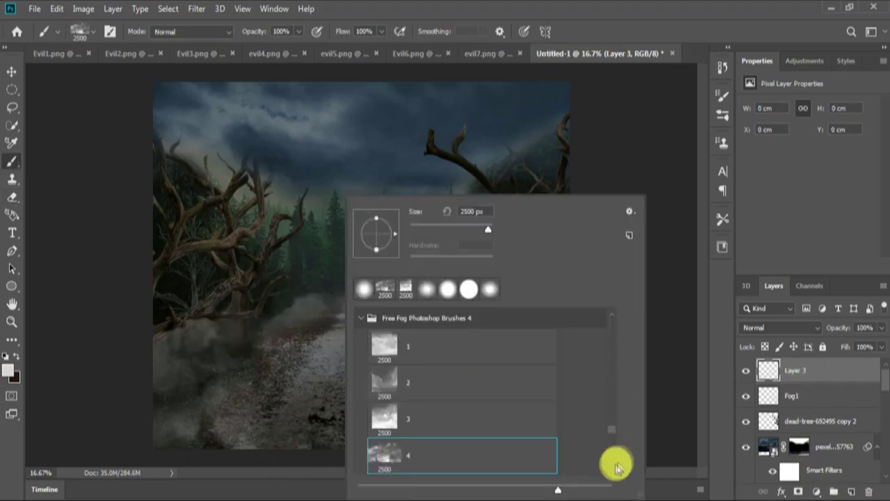
{"action": "scroll", "coordinate": [614, 471], "scroll_direction": "down", "scroll_amount": 2}
{"action": "scroll", "coordinate": [613, 472], "scroll_direction": "down", "scroll_amount": 3}
{"action": "double_click", "coordinate": [419, 419]}
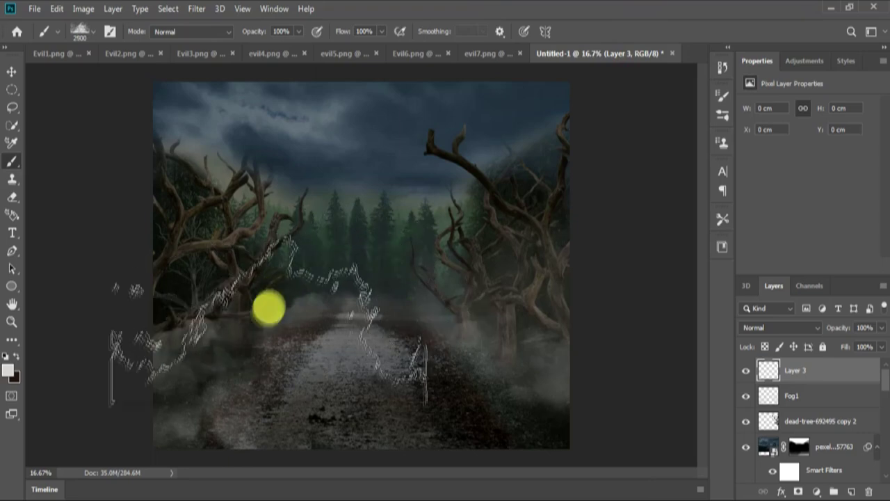
{"action": "left_click", "coordinate": [342, 277]}
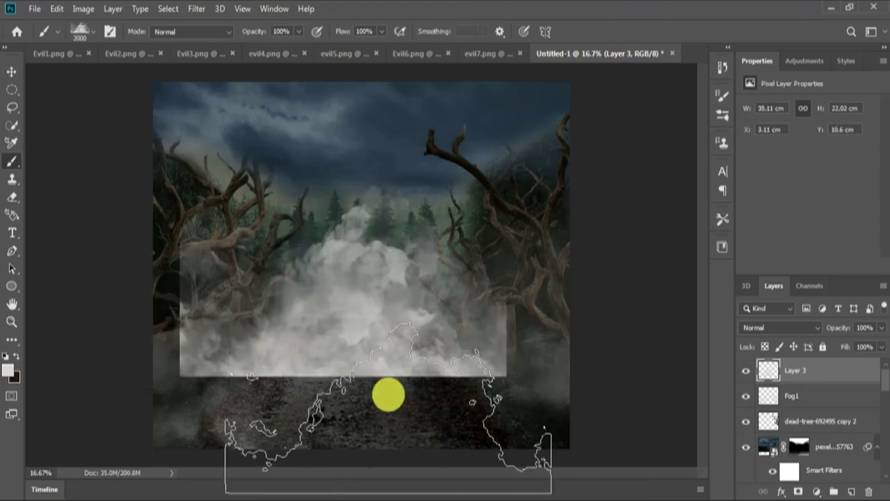
Free Transform the new fog into a smaller patch, skewed to follow the road
{"action": "key", "text": "v"}
{"action": "key", "text": "ctrl+t"}
{"action": "left_click_drag", "start_coordinate": [506, 376], "coordinate": [431, 330]}
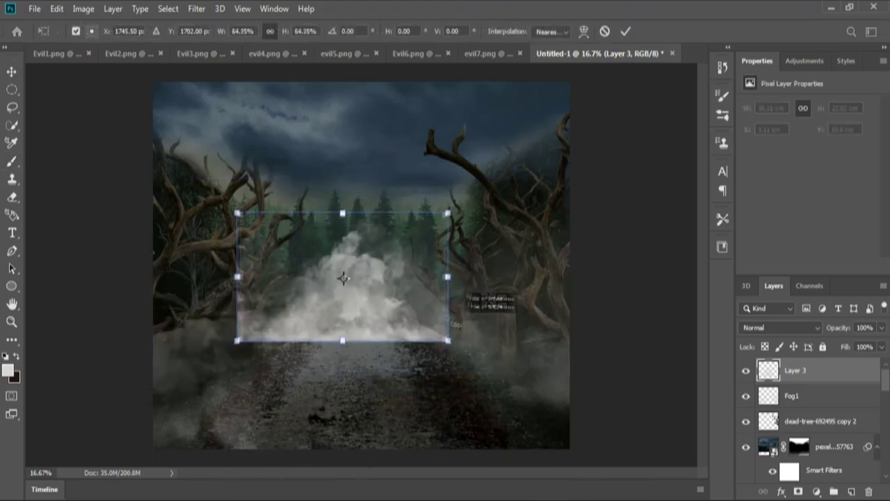
{"action": "left_click_drag", "start_coordinate": [369, 313], "coordinate": [336, 341]}
{"action": "left_click_drag", "start_coordinate": [394, 350], "coordinate": [371, 240]}
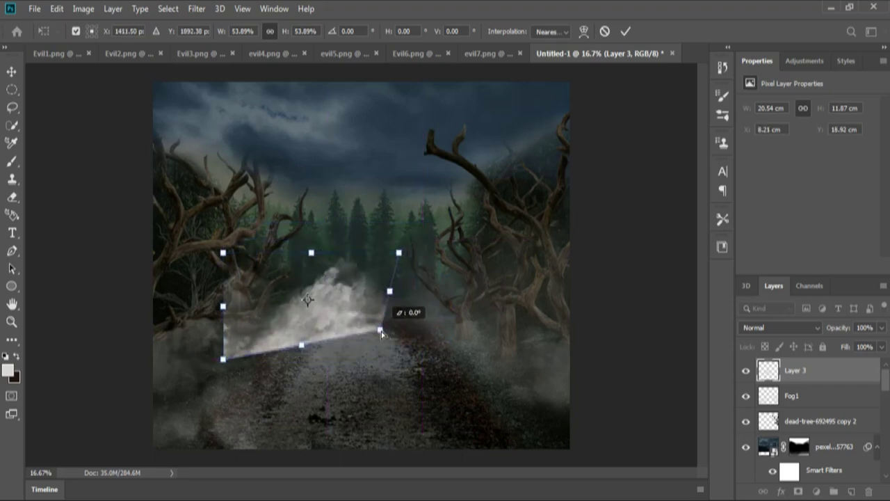
{"action": "left_click_drag", "start_coordinate": [380, 329], "coordinate": [373, 316]}
{"action": "left_click_drag", "start_coordinate": [225, 370], "coordinate": [225, 378]}
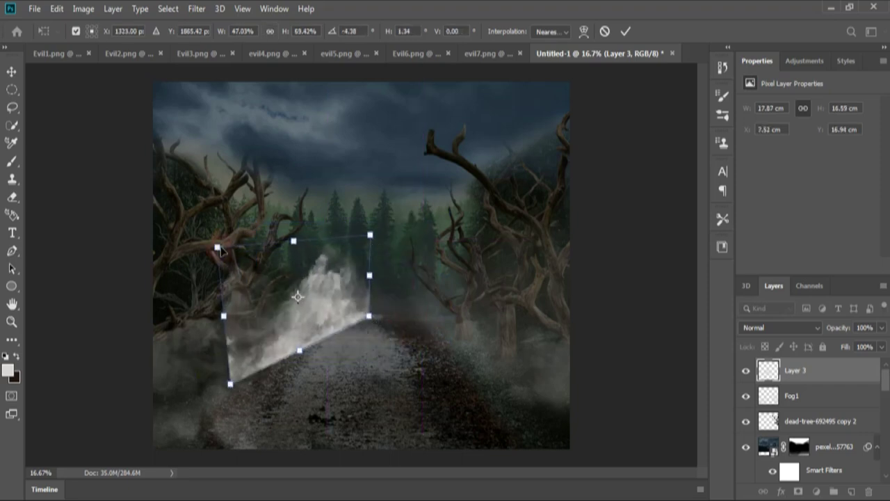
{"action": "left_click_drag", "start_coordinate": [297, 292], "coordinate": [308, 279]}
{"action": "key", "text": "Return"}
Set the new fog layer to 51% opacity and erase patches along the road
{"action": "key", "text": "e"}
{"action": "left_click_drag", "start_coordinate": [881, 327], "coordinate": [862, 347]}
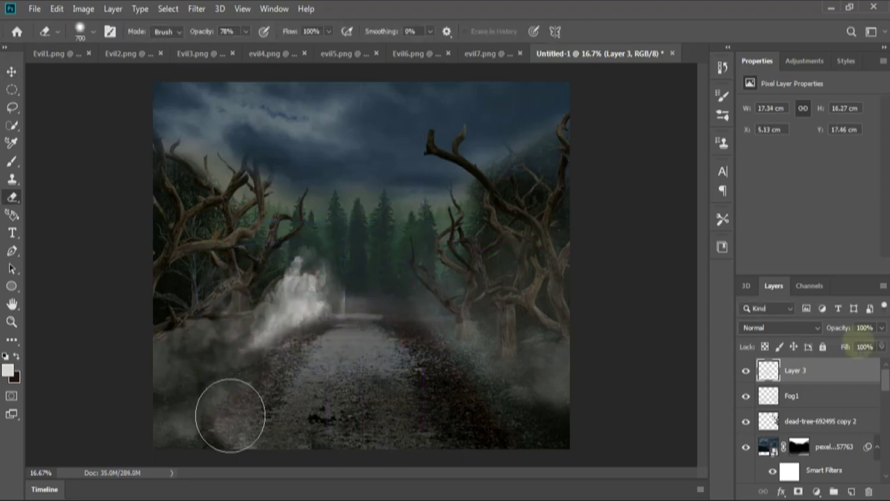
{"action": "left_click", "coordinate": [306, 325]}
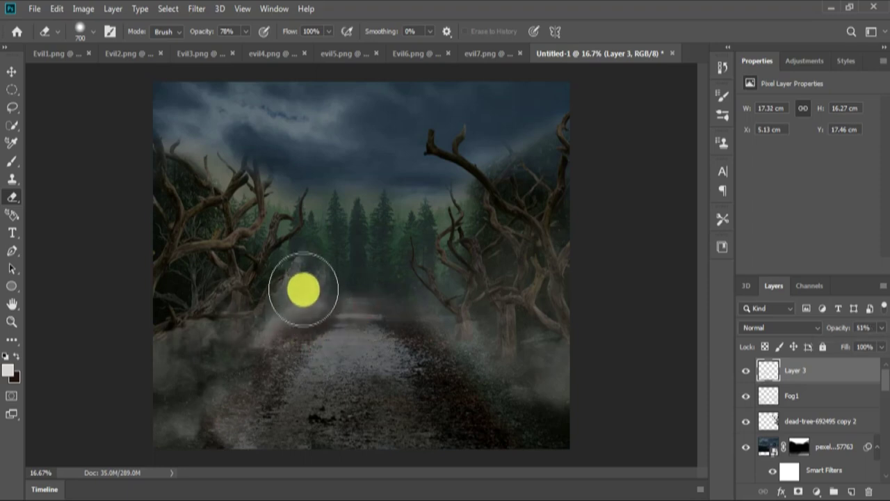
{"action": "left_click_drag", "start_coordinate": [304, 289], "coordinate": [366, 304]}
{"action": "left_click_drag", "start_coordinate": [391, 427], "coordinate": [342, 414]}
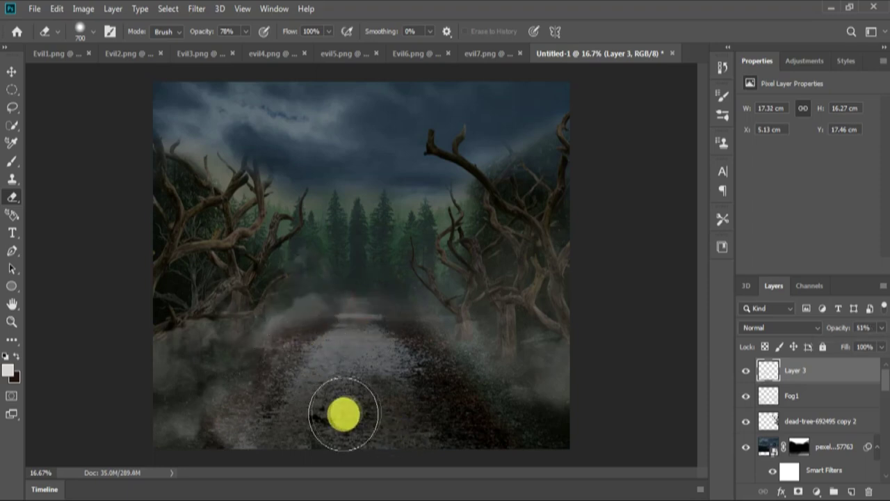
Stamp fog over the right-hand trees with a large fog brush, undoing the lower-right stroke
{"action": "key", "text": "b"}
{"action": "right_click", "coordinate": [342, 413]}
{"action": "scroll", "coordinate": [617, 473], "scroll_direction": "down", "scroll_amount": 2}
{"action": "left_click", "coordinate": [516, 264]}
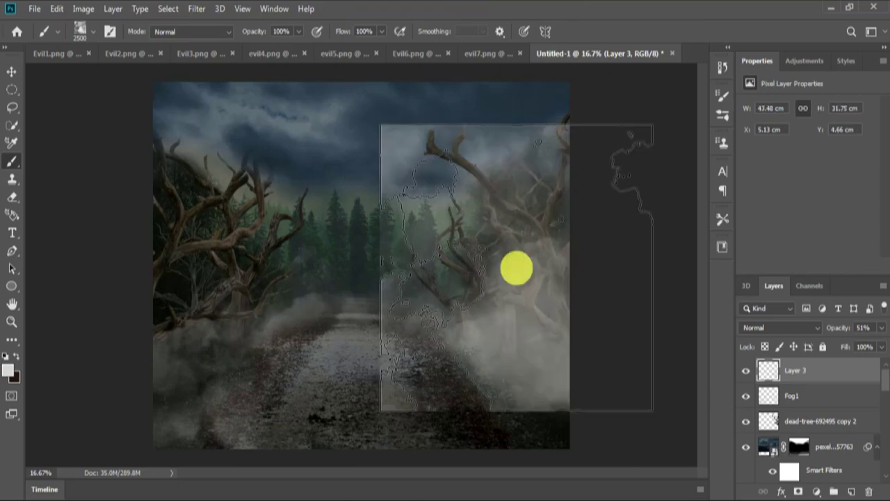
{"action": "key", "text": "ctrl+z"}
{"action": "left_click", "coordinate": [410, 269]}
{"action": "left_click_drag", "start_coordinate": [522, 442], "coordinate": [673, 459]}
{"action": "key", "text": "ctrl+z"}
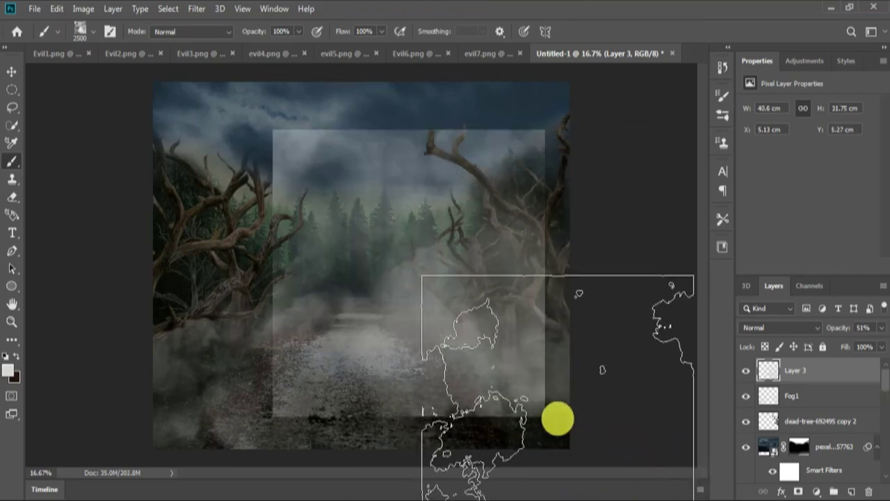
Erase fog from the upper and right areas and the middle of the road
{"action": "key", "text": "e"}
{"action": "mouse_move", "coordinate": [556, 411]}
{"action": "left_mouse_down"}
{"action": "mouse_move", "coordinate": [256, 120]}
{"action": "mouse_move", "coordinate": [368, 409]}
{"action": "mouse_move", "coordinate": [295, 161]}
{"action": "left_mouse_up"}
{"action": "left_click_drag", "start_coordinate": [390, 327], "coordinate": [512, 382]}
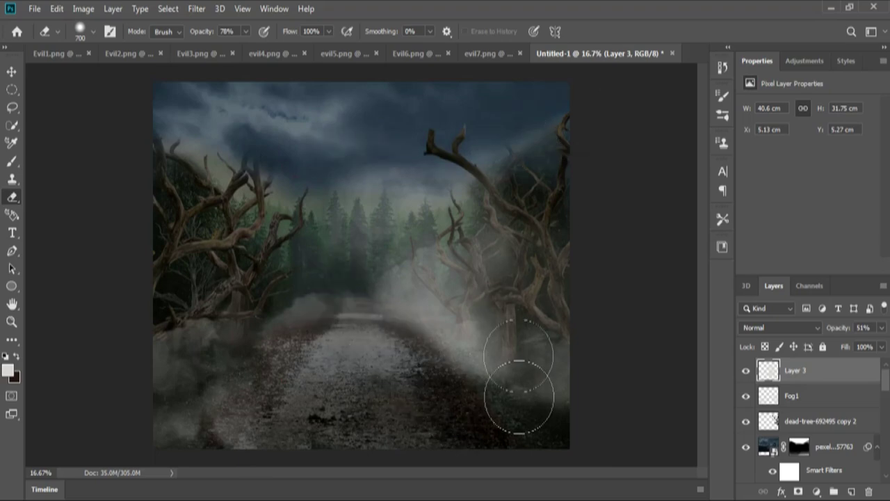
{"action": "left_click", "coordinate": [416, 358]}
{"action": "mouse_move", "coordinate": [415, 358]}
{"action": "left_mouse_down"}
{"action": "mouse_move", "coordinate": [481, 411]}
{"action": "mouse_move", "coordinate": [408, 318]}
{"action": "mouse_move", "coordinate": [428, 228]}
{"action": "left_mouse_up"}
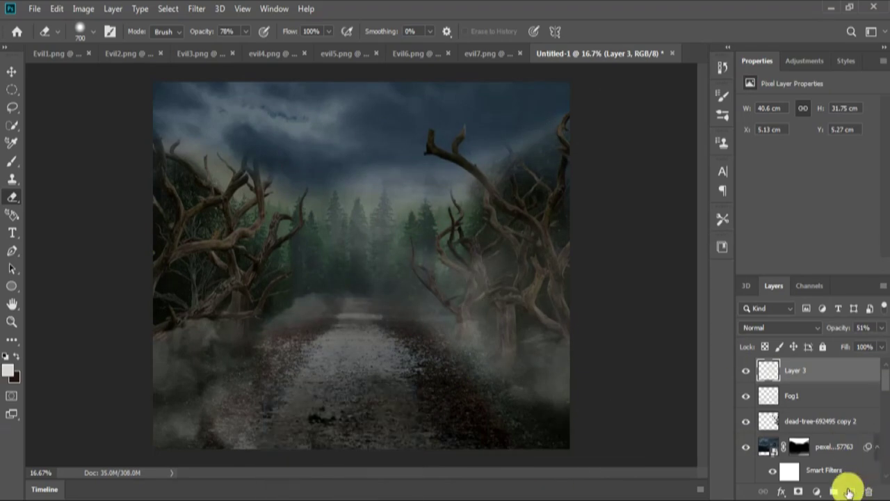
On a new layer, stamp a large 4400 px fog cloud over the lower canvas
{"action": "left_click", "coordinate": [851, 491]}
{"action": "key", "text": "b"}
{"action": "right_click", "coordinate": [616, 473]}
{"action": "scroll", "coordinate": [616, 418], "scroll_direction": "down", "scroll_amount": 3}
{"action": "key", "text": "Return"}
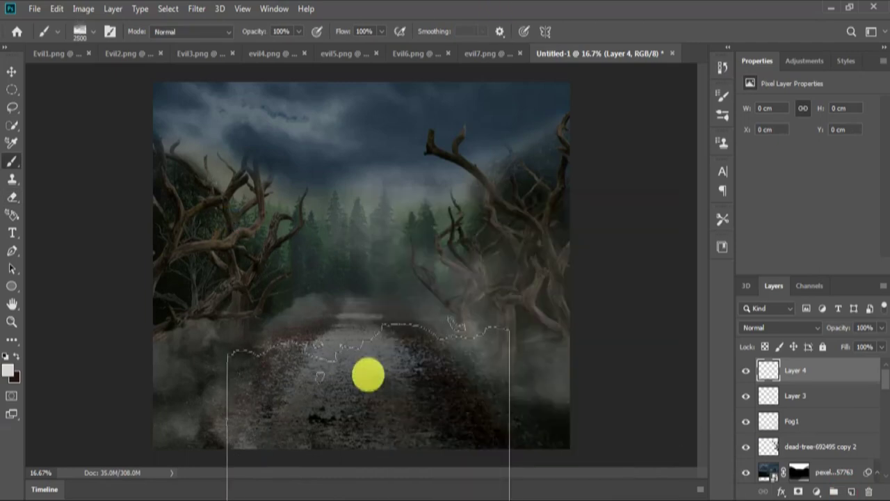
{"action": "left_click", "coordinate": [365, 369]}
Thin the new fog layer to 36% opacity and partly erase it near the bottom
{"action": "key", "text": "v"}
{"action": "left_click", "coordinate": [881, 328]}
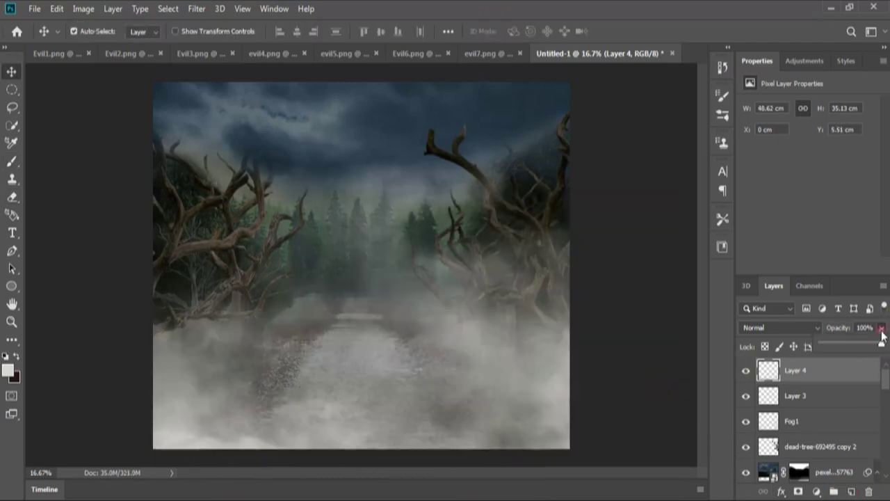
{"action": "left_click_drag", "start_coordinate": [884, 346], "coordinate": [844, 348]}
{"action": "key", "text": "e"}
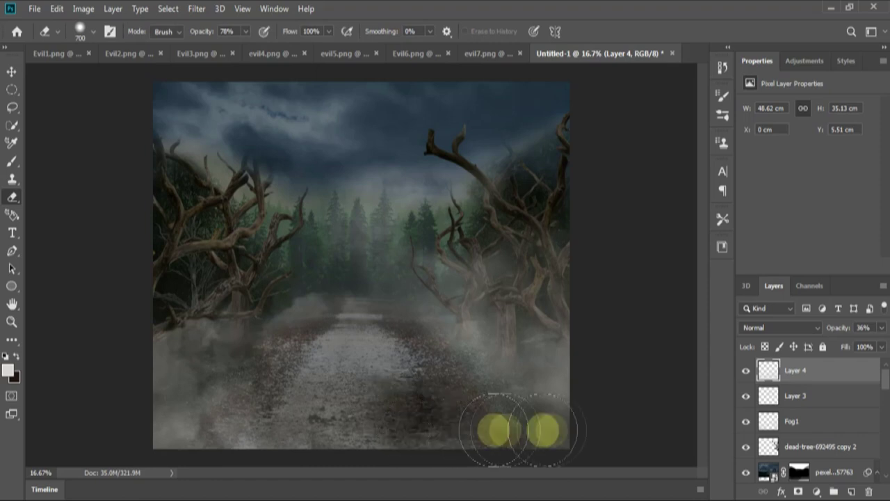
{"action": "left_click_drag", "start_coordinate": [265, 374], "coordinate": [512, 411]}
Rename the fog layers Fog2 and Fog3 and erase fog near the lower corners
{"action": "key", "text": "v"}
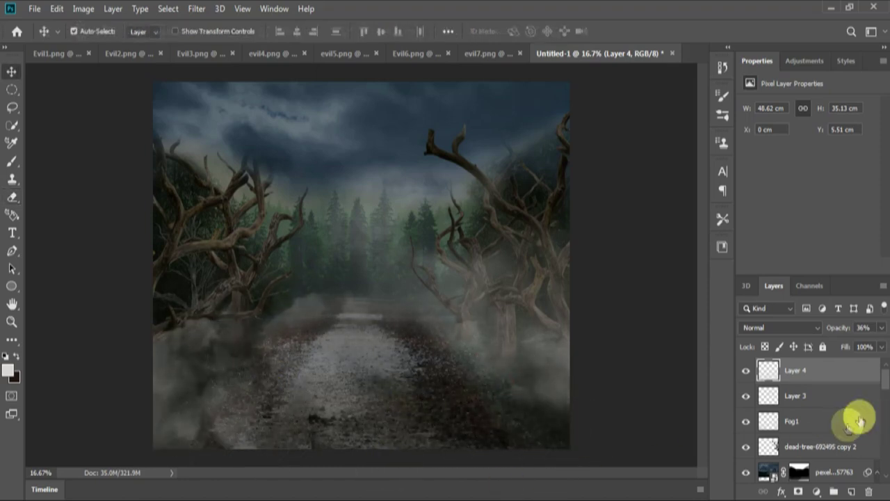
{"action": "left_click", "coordinate": [796, 397]}
{"action": "type", "text": "Fog2"}
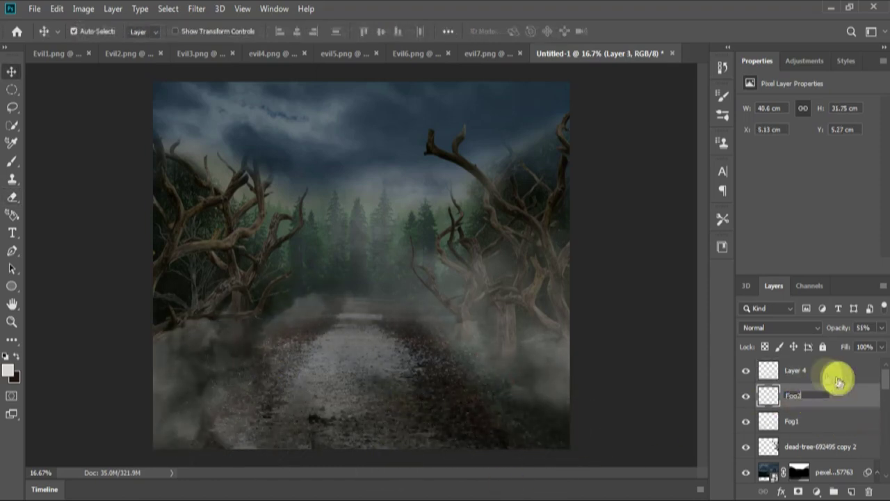
{"action": "key", "text": "Return"}
{"action": "left_click", "coordinate": [793, 421]}
{"action": "key", "text": "e"}
{"action": "left_click_drag", "start_coordinate": [495, 417], "coordinate": [607, 440]}
Add a new layer above Fog1 and stamp white fog over the upper left
{"action": "left_click", "coordinate": [854, 492]}
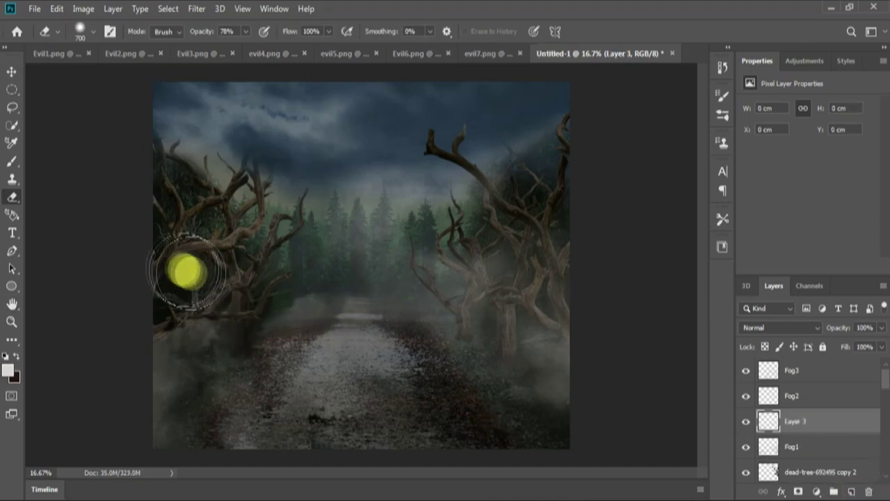
{"action": "key", "text": "b"}
{"action": "left_click", "coordinate": [258, 204]}
Erase the white fog's hard edges along the lower-left road and upper-left branches, at 51% opacity
{"action": "key", "text": "e"}
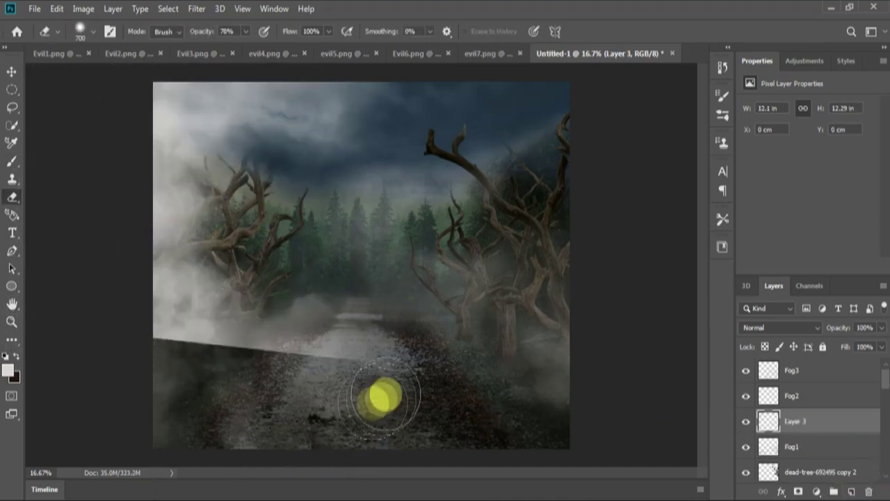
{"action": "left_click_drag", "start_coordinate": [378, 393], "coordinate": [69, 365]}
{"action": "left_click_drag", "start_coordinate": [111, 346], "coordinate": [305, 377]}
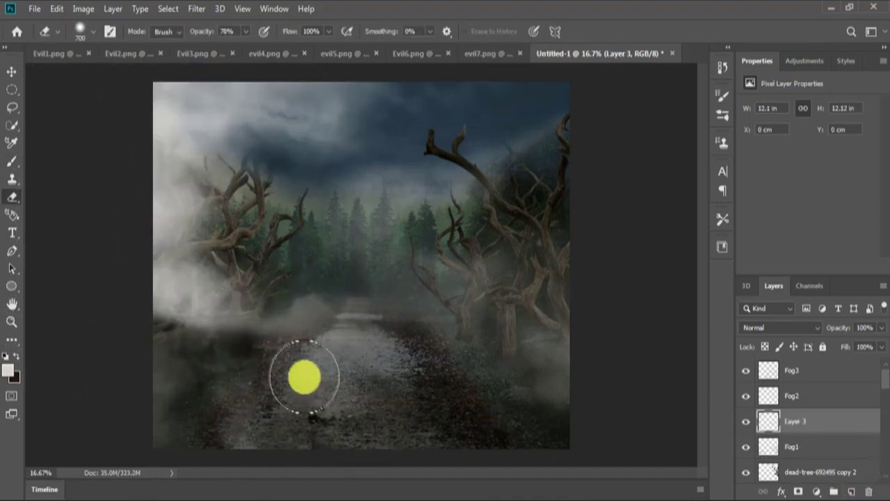
{"action": "left_click", "coordinate": [854, 346]}
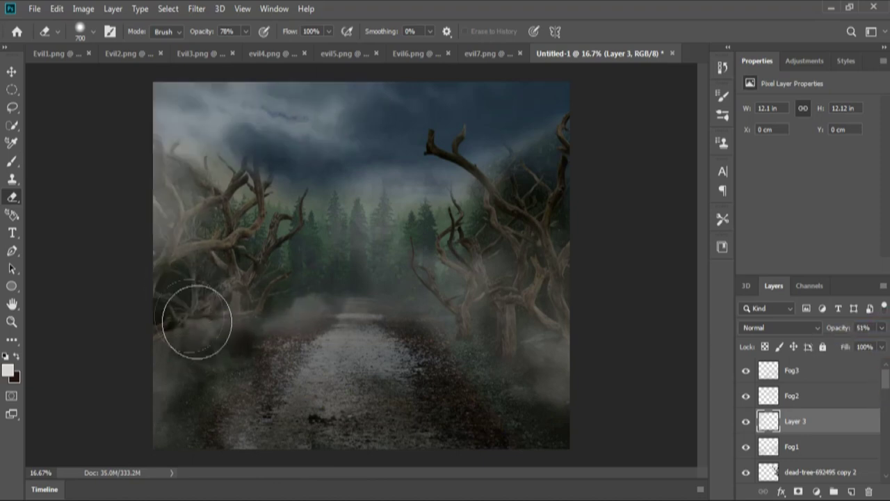
{"action": "left_click_drag", "start_coordinate": [222, 172], "coordinate": [213, 195]}
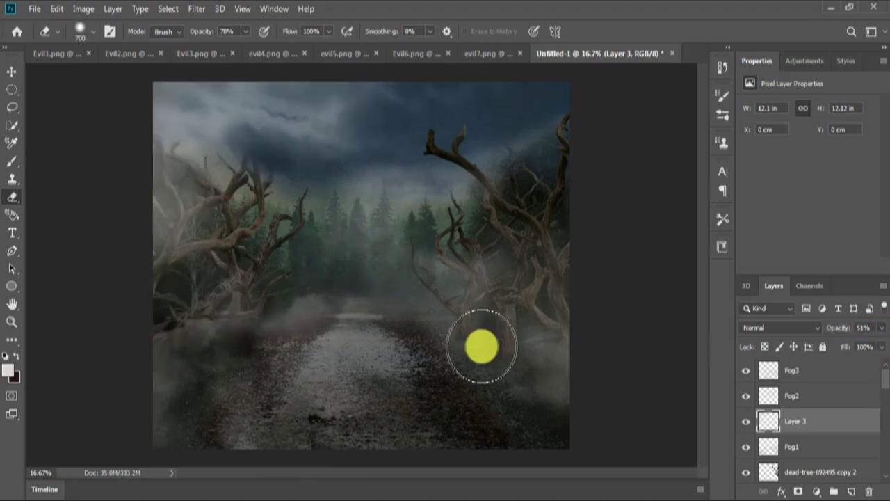
Paint another fog stroke across the right side of the canvas
{"action": "key", "text": "b"}
{"action": "right_click", "coordinate": [482, 346]}
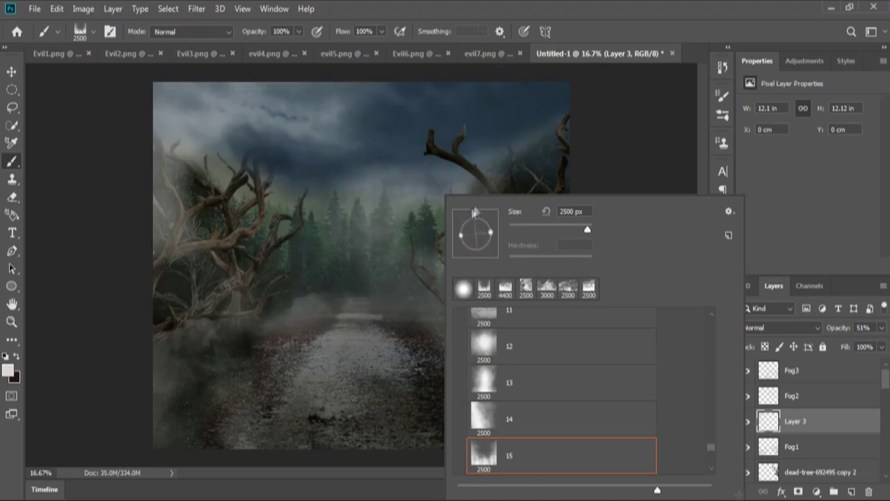
{"action": "key", "text": "Return"}
{"action": "left_click_drag", "start_coordinate": [477, 203], "coordinate": [445, 220]}
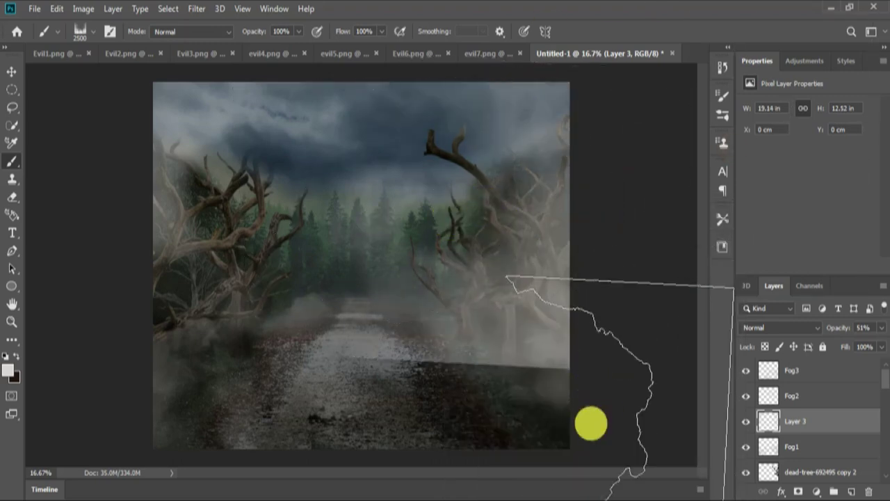
Erase fog over the lower road, the right-hand tree trunks and the lower-left road
{"action": "key", "text": "e"}
{"action": "left_click_drag", "start_coordinate": [432, 372], "coordinate": [592, 377]}
{"action": "left_click_drag", "start_coordinate": [413, 386], "coordinate": [457, 155]}
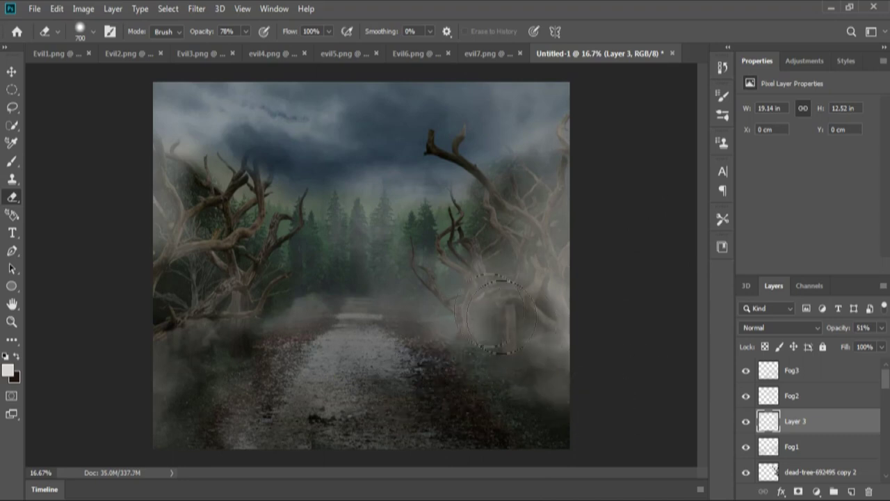
{"action": "mouse_move", "coordinate": [291, 330]}
{"action": "left_mouse_down"}
{"action": "mouse_move", "coordinate": [390, 375]}
{"action": "mouse_move", "coordinate": [467, 444]}
{"action": "left_mouse_up"}
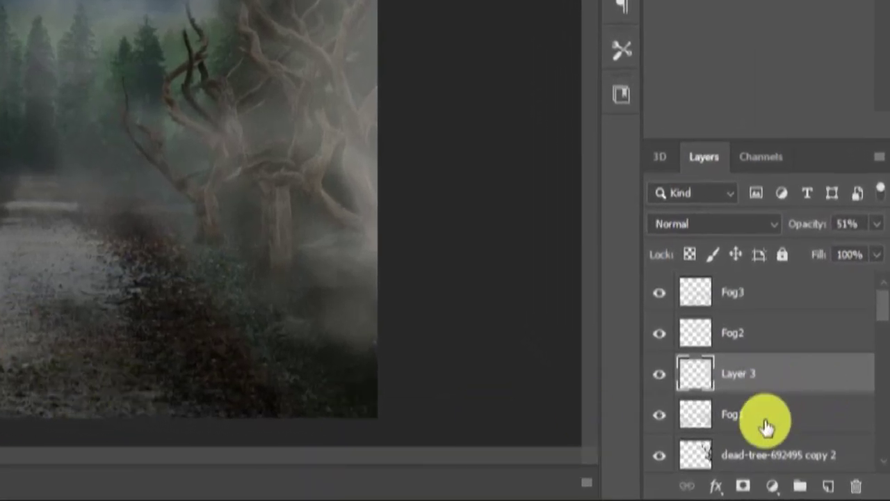
Group layers Fog1 through Fog3 into a folder named Fog
{"action": "left_click", "coordinate": [765, 426]}
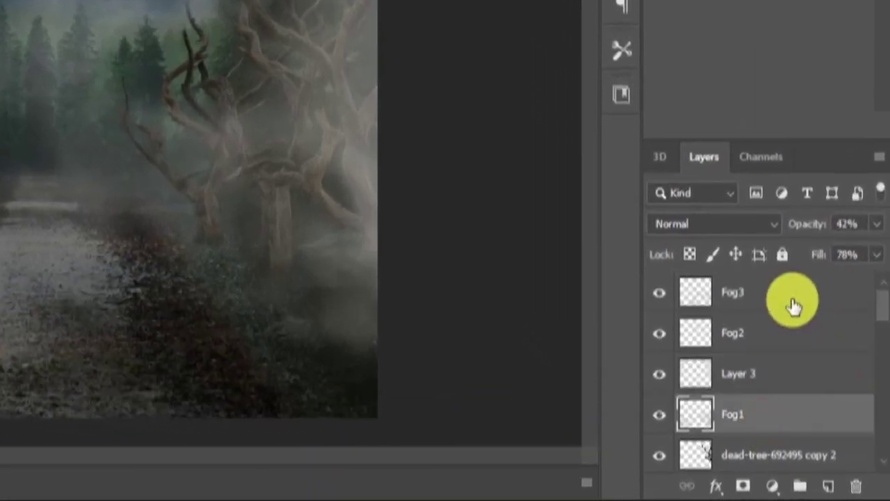
{"action": "left_click", "coordinate": [786, 306], "text": "shift"}
{"action": "key", "text": "ctrl+g"}
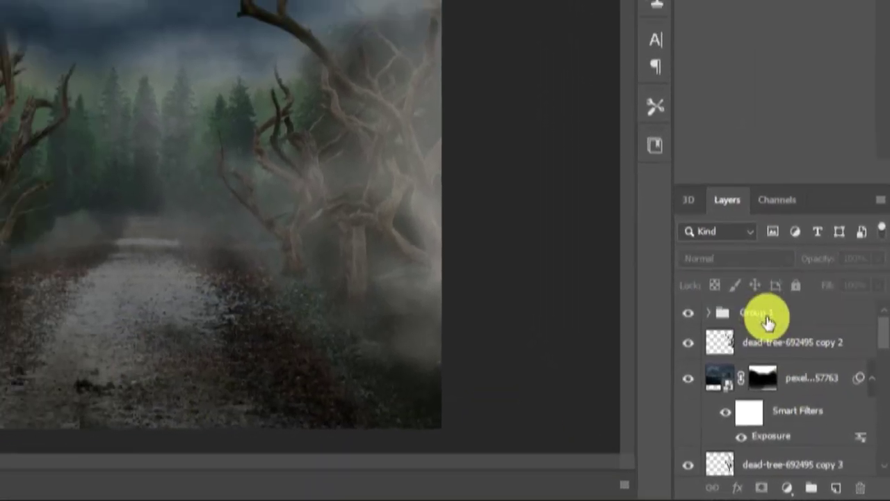
{"action": "double_click", "coordinate": [767, 321]}
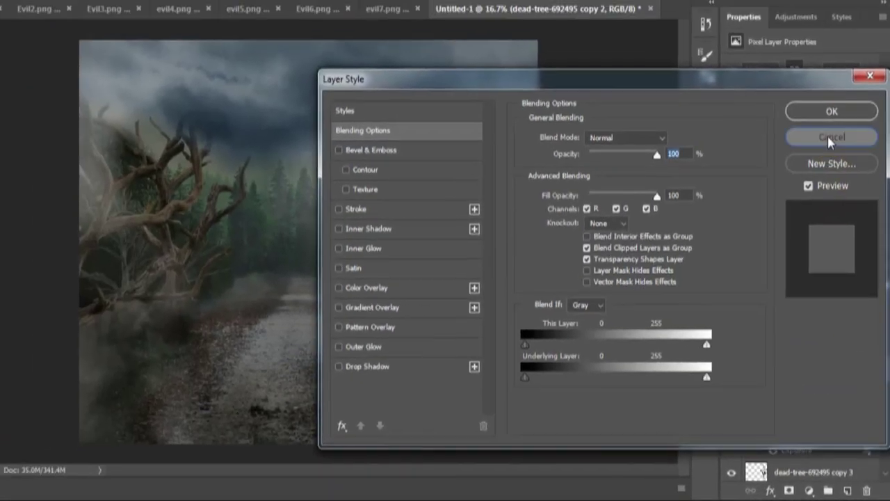
{"action": "key", "text": "Escape"}
{"action": "double_click", "coordinate": [800, 366]}
{"action": "type", "text": "Fog"}
{"action": "key", "text": "Return"}
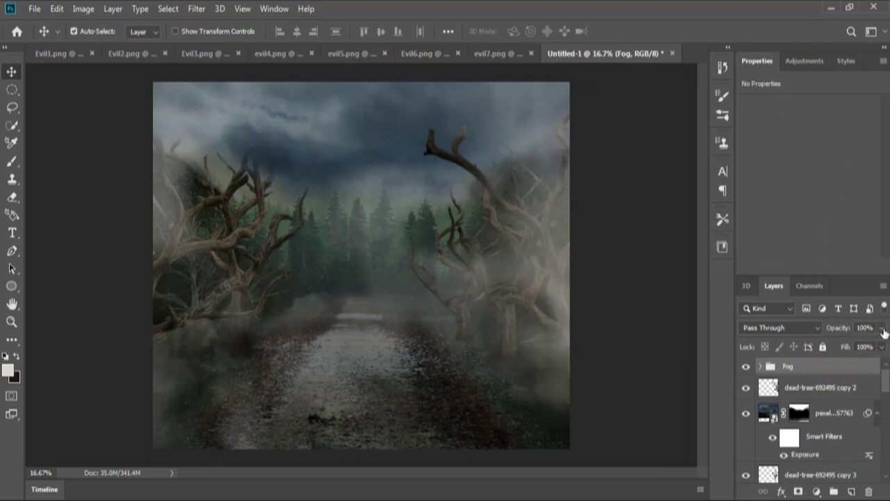
Set the Fog group to 63% opacity and open Color Balance on pexels-pixabay-461763
{"action": "left_click_drag", "start_coordinate": [875, 349], "coordinate": [859, 345]}
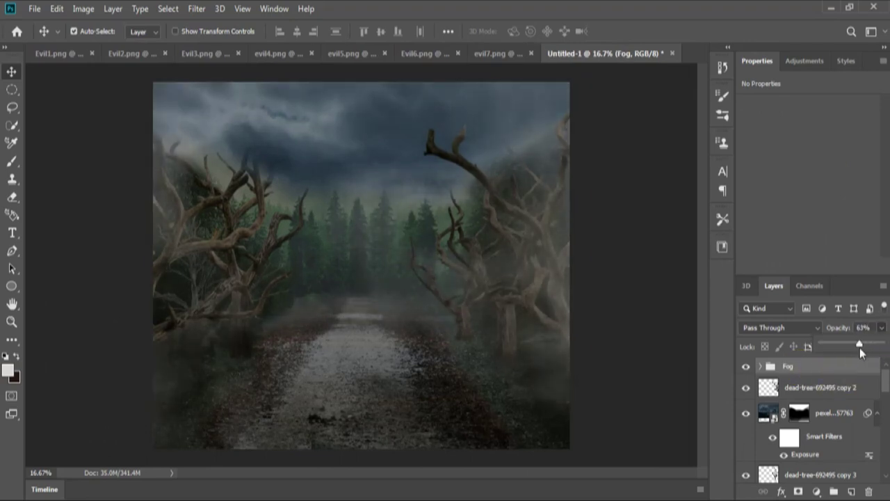
{"action": "left_click_drag", "start_coordinate": [885, 386], "coordinate": [888, 463]}
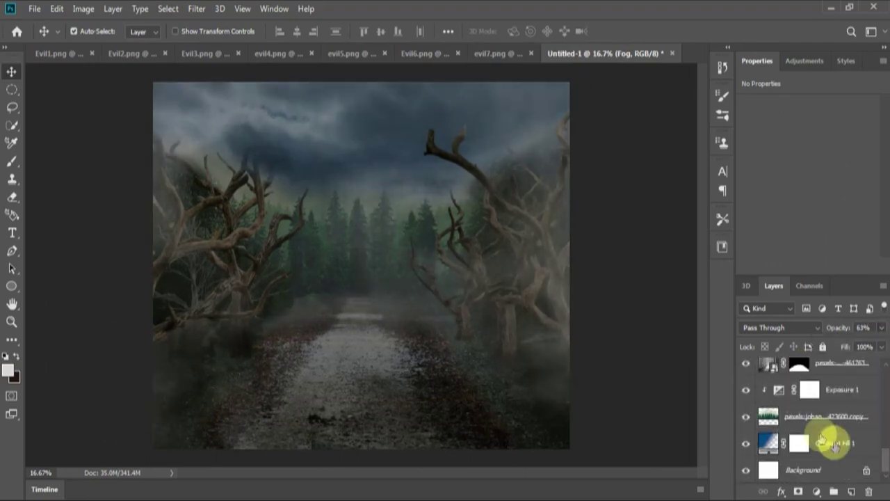
{"action": "left_click", "coordinate": [770, 400]}
{"action": "key", "text": "ctrl+b"}
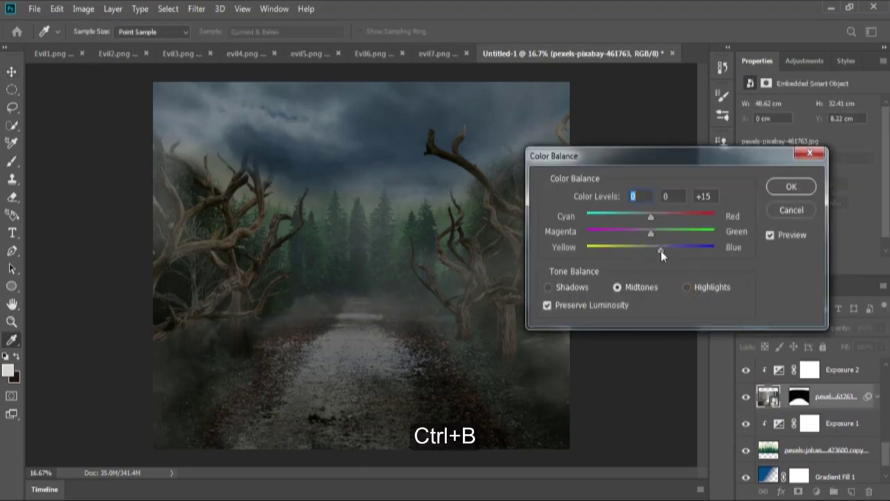
Apply Color Balance shifted +15 toward blue, then darken Exposure 2 to -3.97
{"action": "left_click", "coordinate": [661, 250]}
{"action": "left_click_drag", "start_coordinate": [650, 217], "coordinate": [653, 217]}
{"action": "key", "text": "Return"}
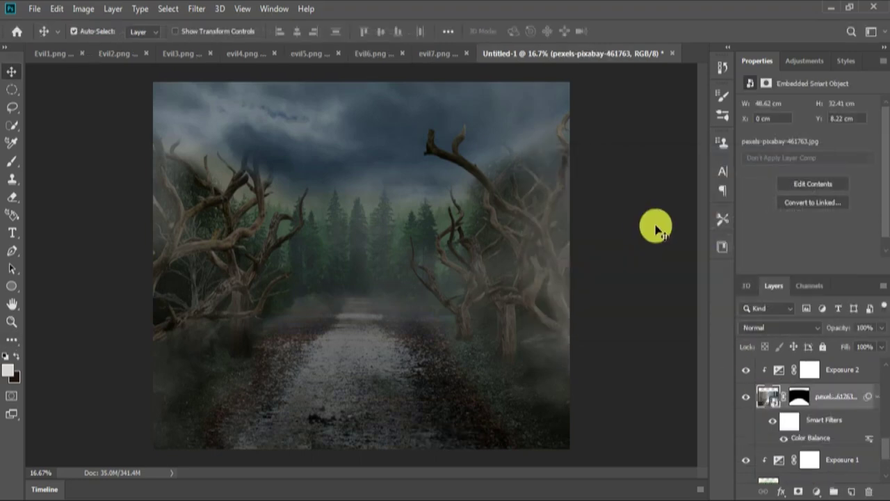
{"action": "left_click", "coordinate": [809, 370]}
{"action": "left_click", "coordinate": [749, 82]}
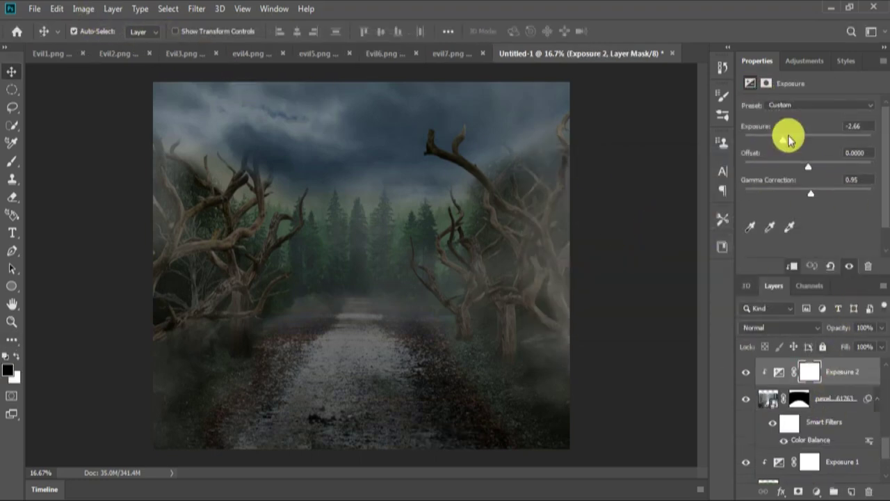
{"action": "left_click_drag", "start_coordinate": [788, 138], "coordinate": [771, 142]}
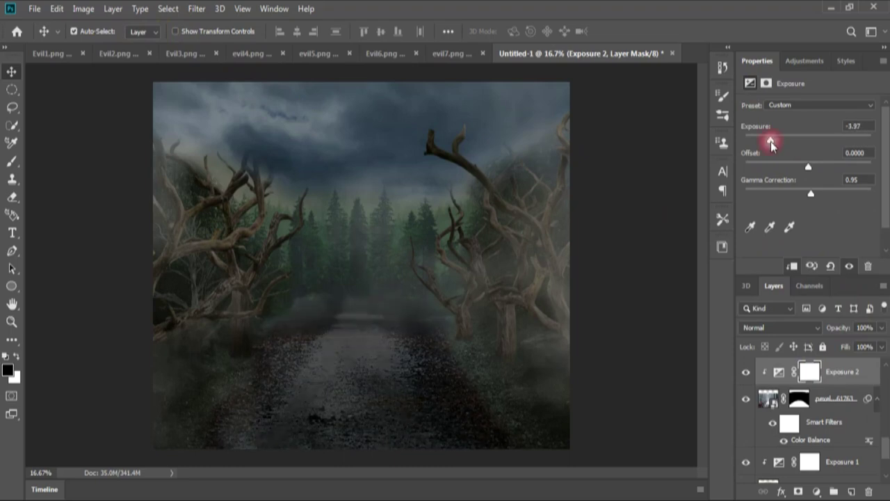
{"action": "scroll", "coordinate": [882, 424], "scroll_direction": "up", "scroll_amount": 2}
Darken Exposure 4 to -2.38 and Exposure 3 to -3.28
{"action": "left_click", "coordinate": [834, 420]}
{"action": "left_click", "coordinate": [809, 394]}
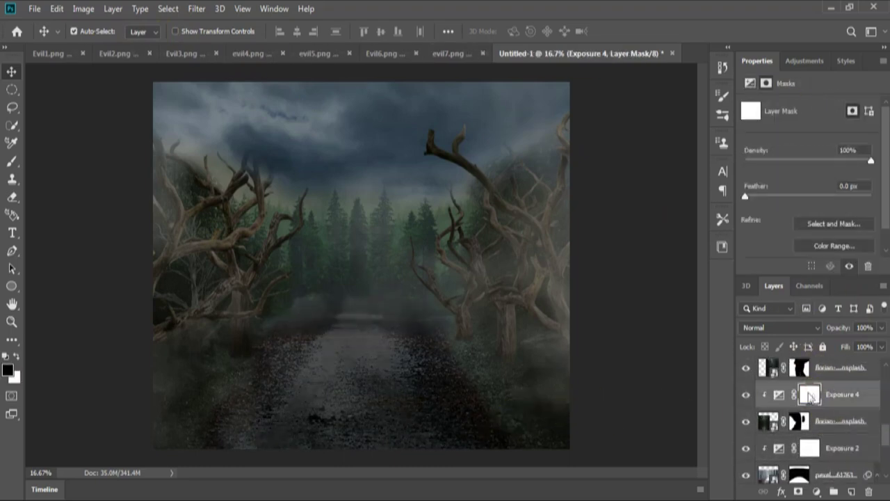
{"action": "left_click", "coordinate": [750, 83]}
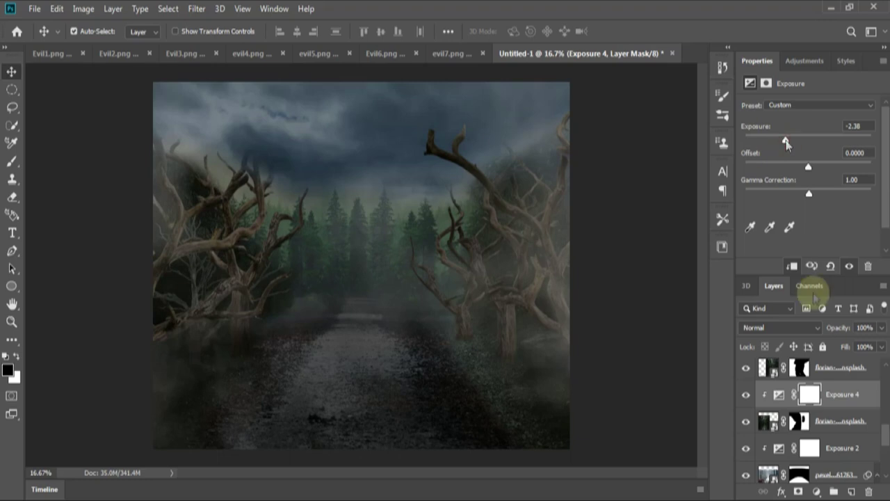
{"action": "scroll", "coordinate": [793, 363], "scroll_direction": "up", "scroll_amount": 1}
{"action": "left_click", "coordinate": [807, 370]}
{"action": "left_click", "coordinate": [750, 84]}
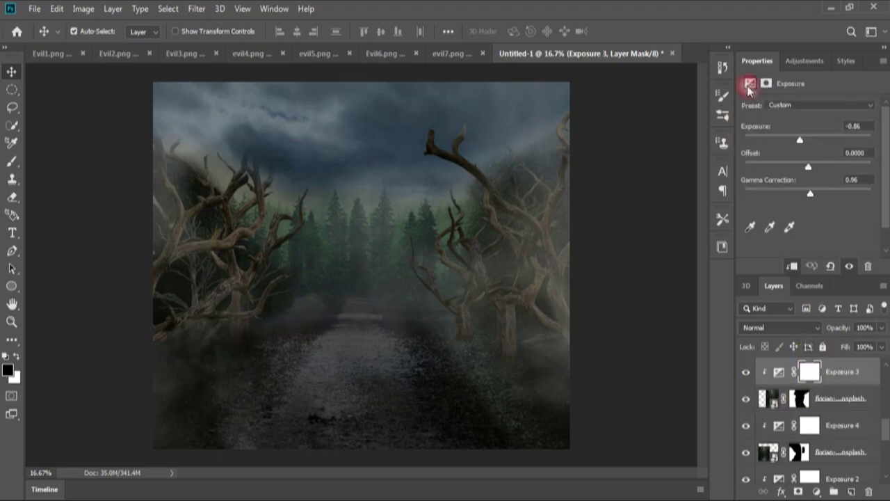
{"action": "left_click_drag", "start_coordinate": [784, 144], "coordinate": [773, 148]}
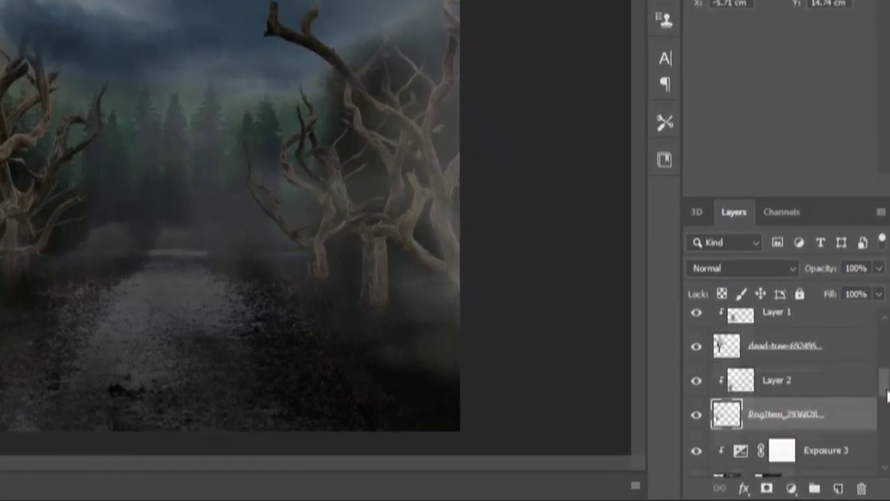
Group the selected dead-tree layers into a folder named Tree
{"action": "scroll", "coordinate": [821, 432], "scroll_direction": "up", "scroll_amount": 5}
{"action": "key", "text": "ctrl+g"}
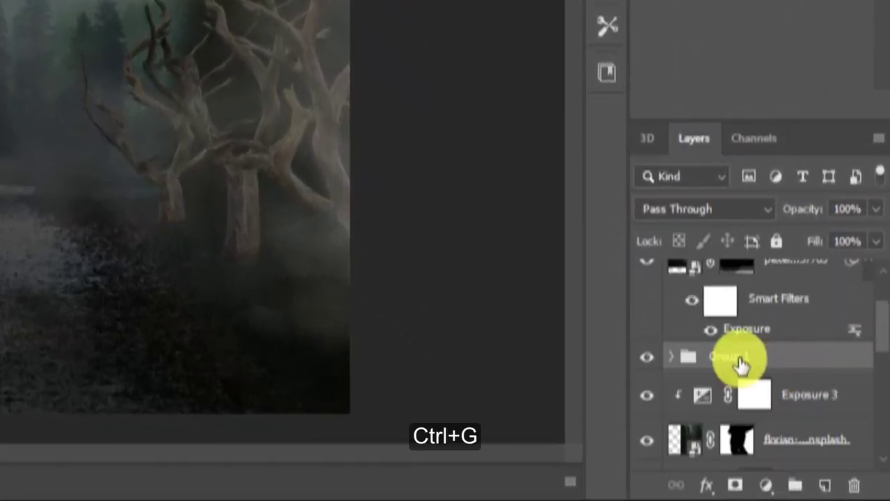
{"action": "double_click", "coordinate": [730, 357]}
{"action": "type", "text": "Tree"}
{"action": "key", "text": "Return"}
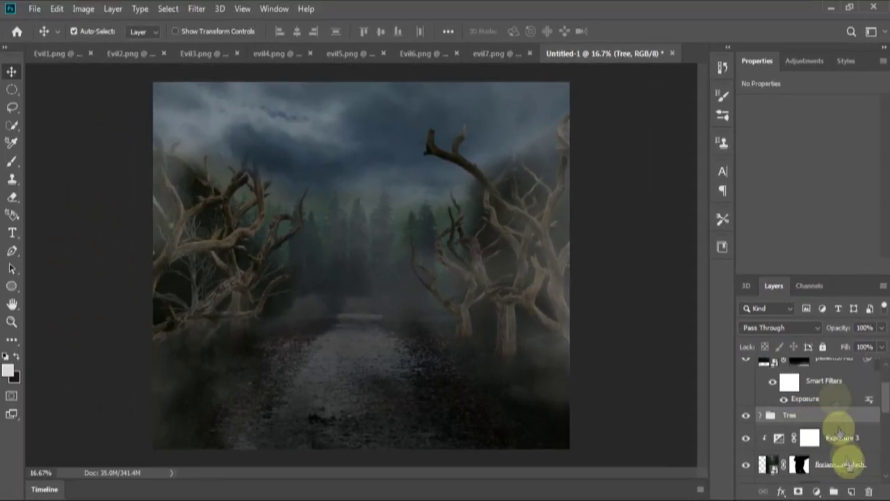
Add an Exposure 5 adjustment darkened to -1.62
{"action": "left_click", "coordinate": [800, 60]}
{"action": "left_click", "coordinate": [805, 92]}
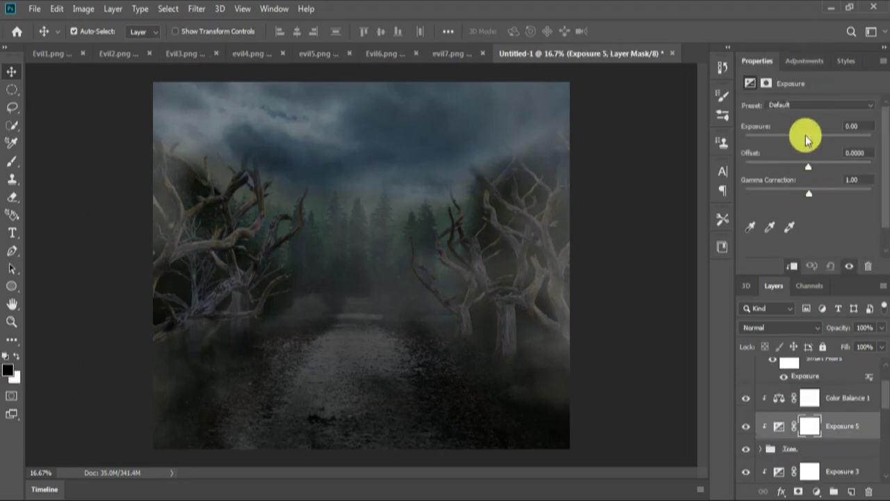
{"action": "left_click_drag", "start_coordinate": [805, 135], "coordinate": [797, 141]}
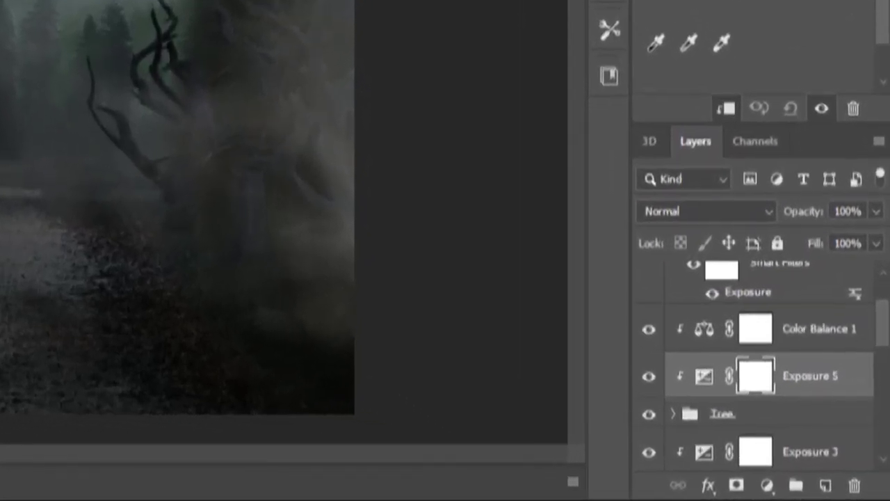
Invert the Exposure 5 mask to black and set up a Soft Round brush at 40% opacity
{"action": "left_click", "coordinate": [752, 364]}
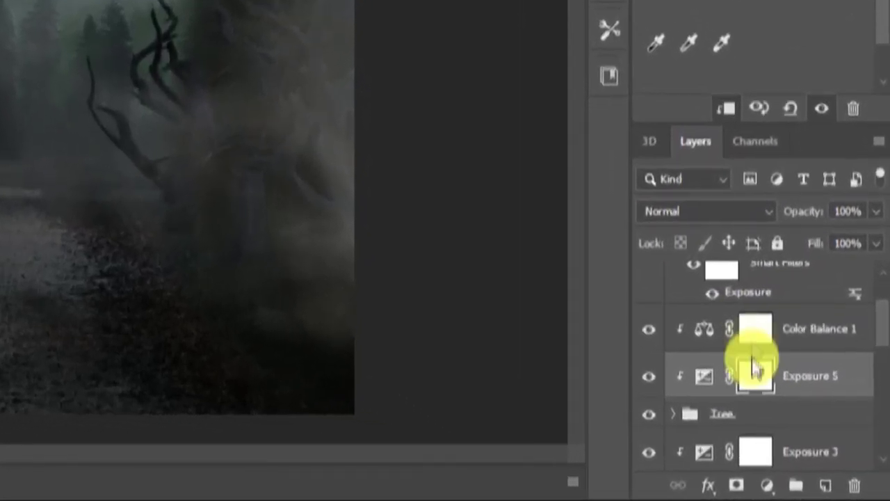
{"action": "key", "text": "ctrl+i"}
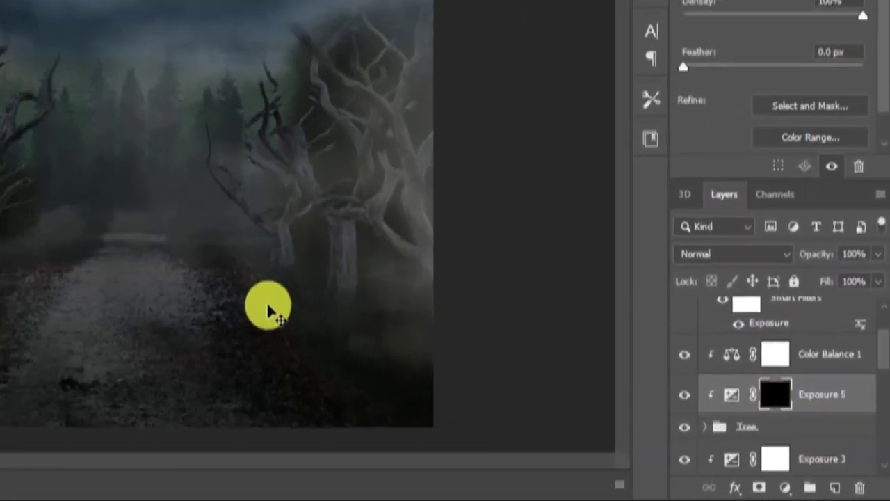
{"action": "right_click", "coordinate": [454, 198]}
{"action": "scroll", "coordinate": [557, 389], "scroll_direction": "up", "scroll_amount": 5}
{"action": "left_click", "coordinate": [545, 346]}
{"action": "key", "text": "Return"}
{"action": "key", "text": "4"}
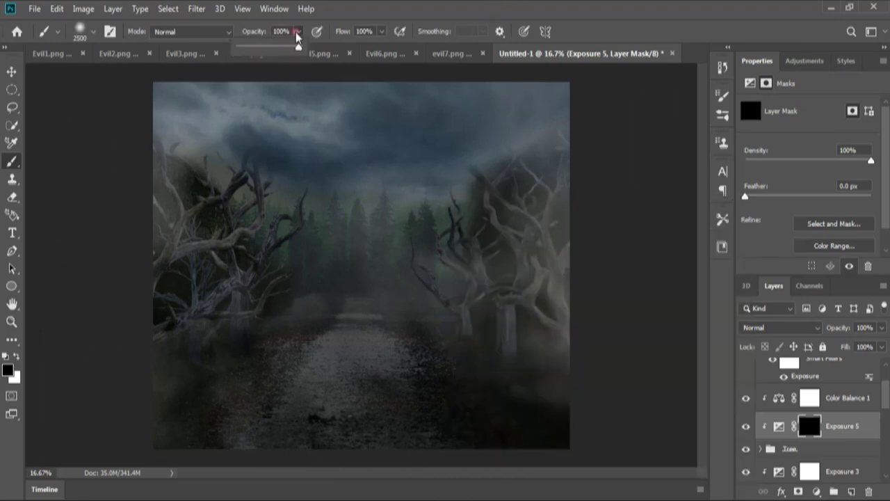
{"action": "left_click", "coordinate": [457, 299]}
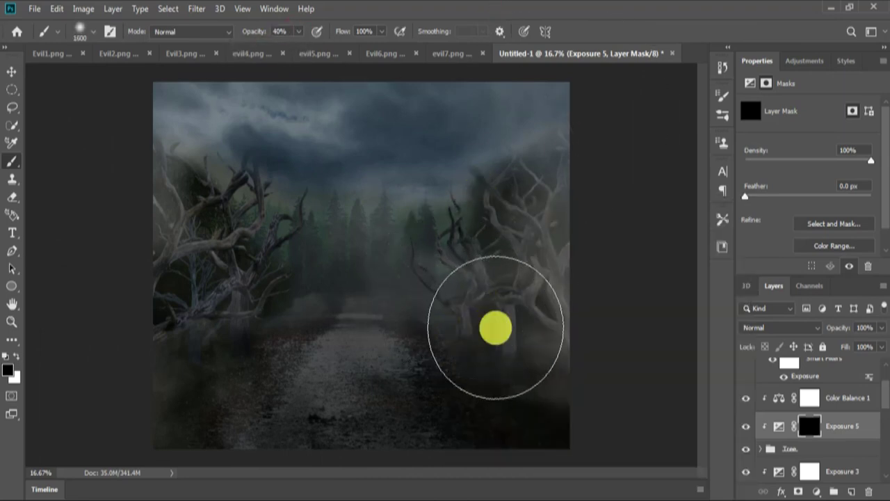
Paint white on the mask over the left and right dead-tree clusters
{"action": "key", "text": "x"}
{"action": "key", "text": "bracketleft"}
{"action": "key", "text": "bracketleft"}
{"action": "key", "text": "bracketleft"}
{"action": "left_click_drag", "start_coordinate": [445, 279], "coordinate": [592, 305]}
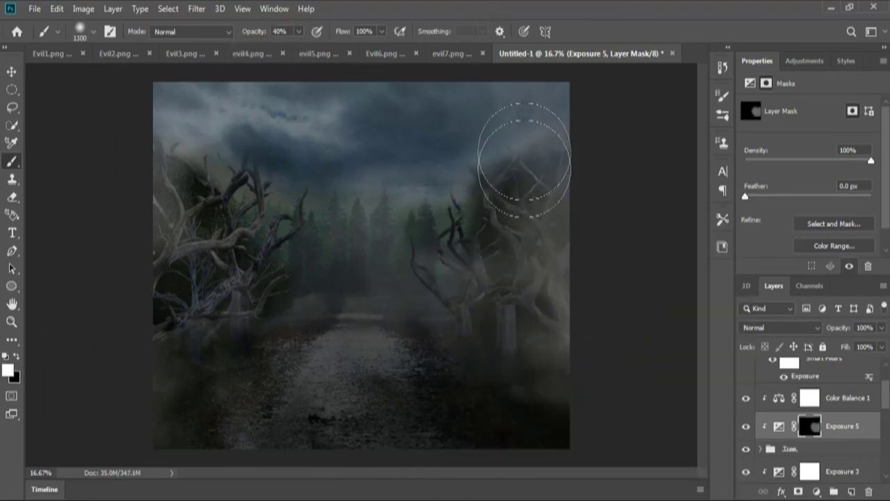
{"action": "left_click_drag", "start_coordinate": [189, 294], "coordinate": [161, 292]}
{"action": "key", "text": "bracketleft"}
{"action": "key", "text": "bracketleft"}
{"action": "key", "text": "bracketleft"}
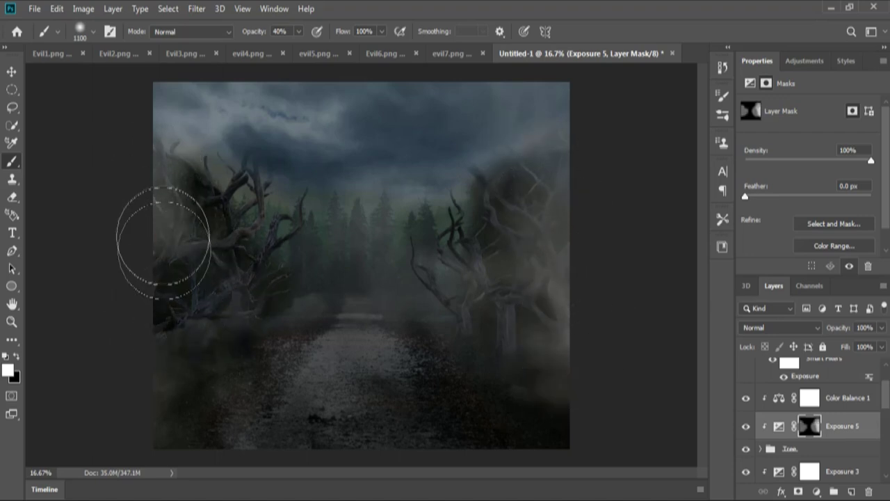
{"action": "left_click", "coordinate": [480, 329]}
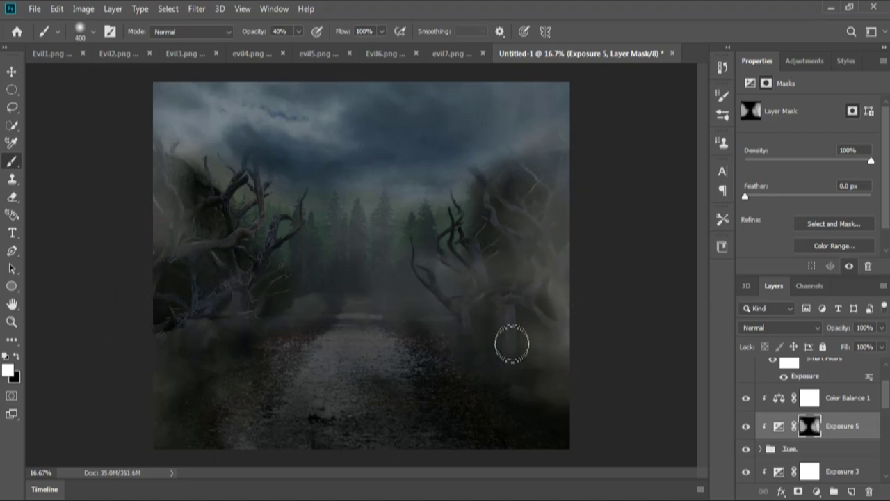
{"action": "scroll", "coordinate": [807, 404], "scroll_direction": "up", "scroll_amount": 2}
Add an Exposure adjustment clipped to the pexels-skyler-ewing sky photo, darkening it to -1.07
{"action": "left_click", "coordinate": [766, 388]}
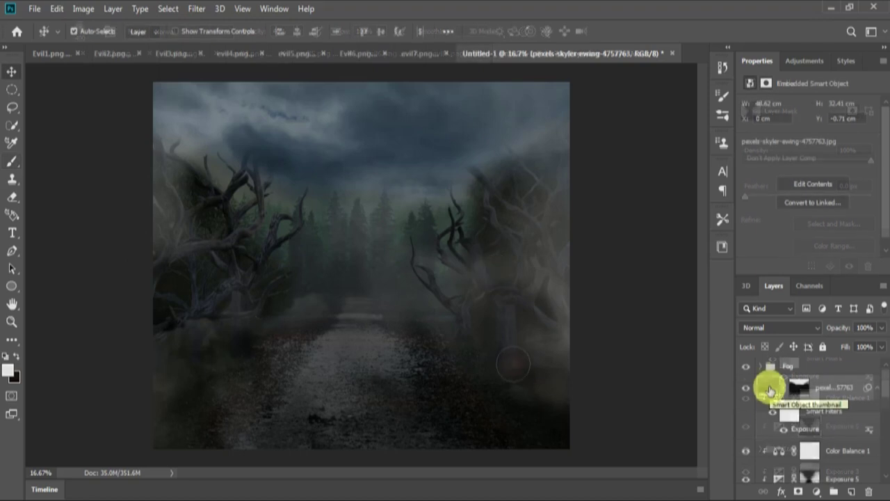
{"action": "left_click", "coordinate": [805, 61]}
{"action": "left_click", "coordinate": [800, 105]}
{"action": "left_click", "coordinate": [793, 267]}
{"action": "left_click_drag", "start_coordinate": [809, 140], "coordinate": [799, 141]}
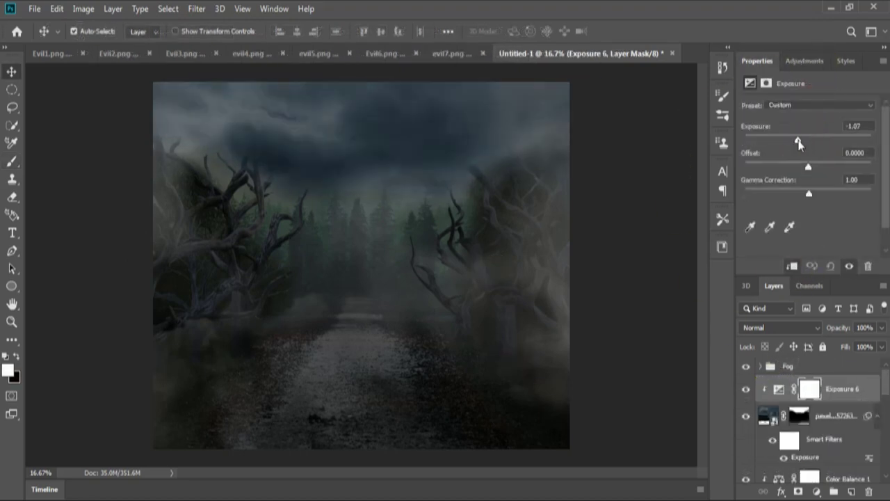
{"action": "scroll", "coordinate": [821, 417], "scroll_direction": "down", "scroll_amount": 2}
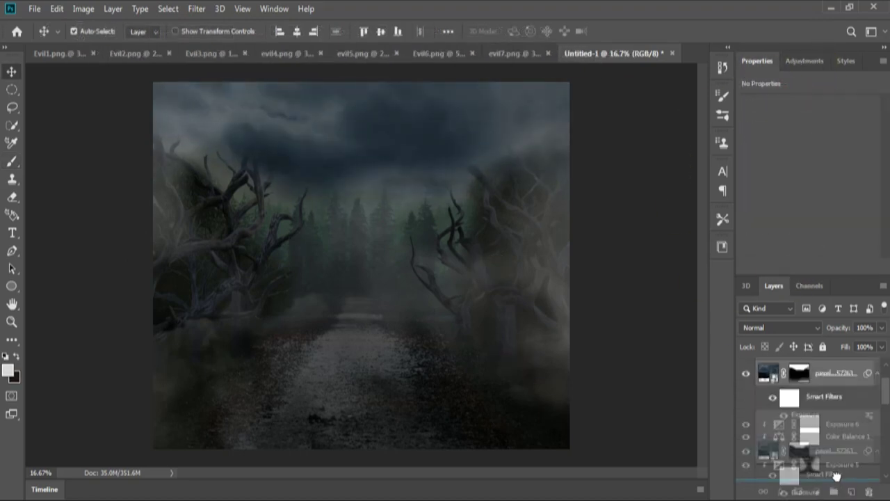
{"action": "scroll", "coordinate": [821, 431], "scroll_direction": "down", "scroll_amount": 3}
{"action": "scroll", "coordinate": [825, 438], "scroll_direction": "up", "scroll_amount": 4}
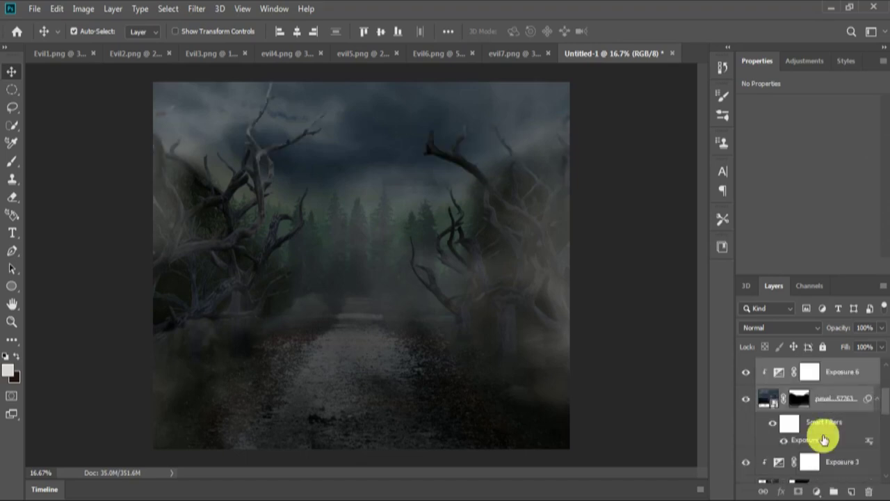
{"action": "scroll", "coordinate": [791, 446], "scroll_direction": "up", "scroll_amount": 2}
Target the Exposure 5 mask with the Brush and set Exposure 5's gamma to 0.86
{"action": "left_click", "coordinate": [809, 417]}
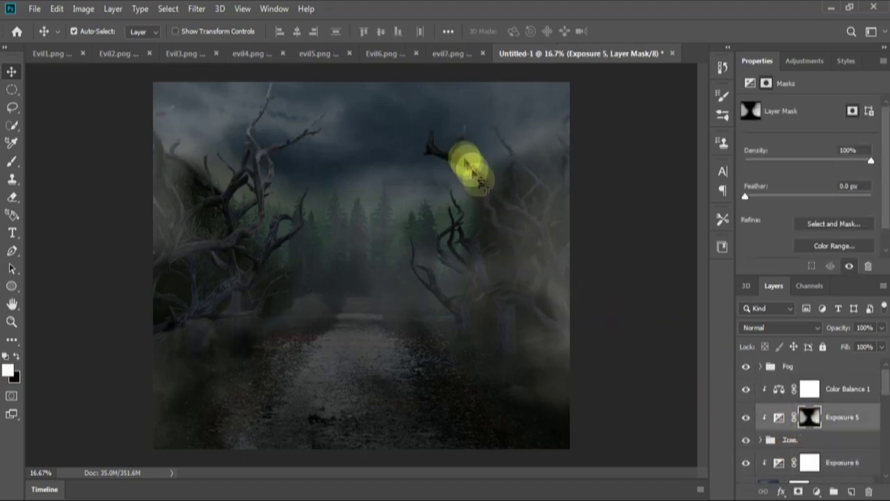
{"action": "key", "text": "b"}
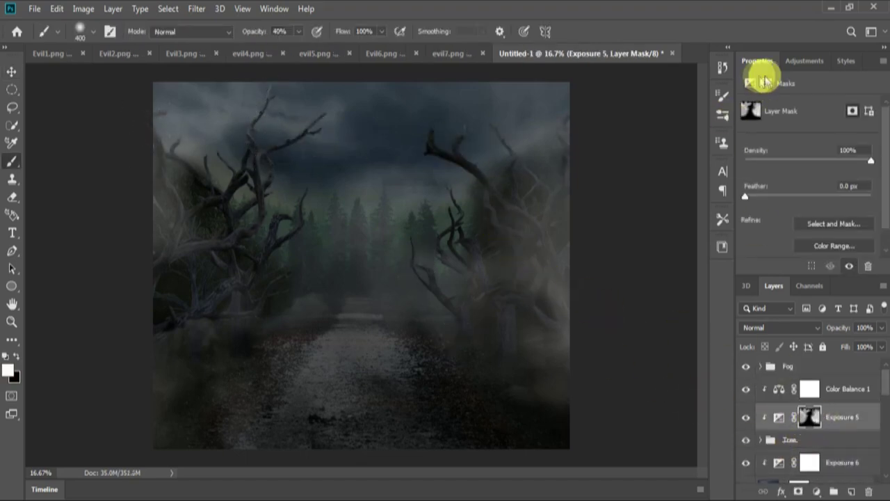
{"action": "left_click", "coordinate": [779, 417]}
{"action": "left_click_drag", "start_coordinate": [811, 194], "coordinate": [815, 199]}
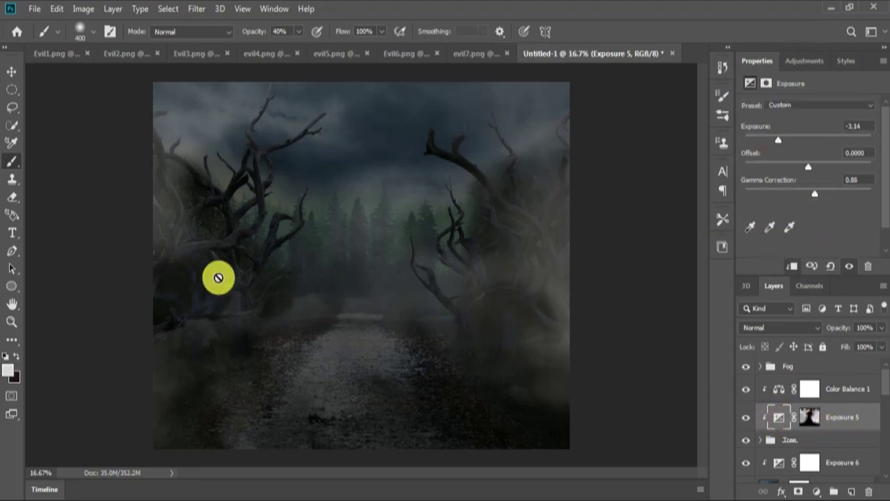
{"action": "key", "text": "v"}
Lower Exposure 4's exposure value to -3.90
{"action": "scroll", "coordinate": [824, 444], "scroll_direction": "down", "scroll_amount": 2}
{"action": "scroll", "coordinate": [828, 438], "scroll_direction": "down", "scroll_amount": 2}
{"action": "scroll", "coordinate": [831, 435], "scroll_direction": "down", "scroll_amount": 2}
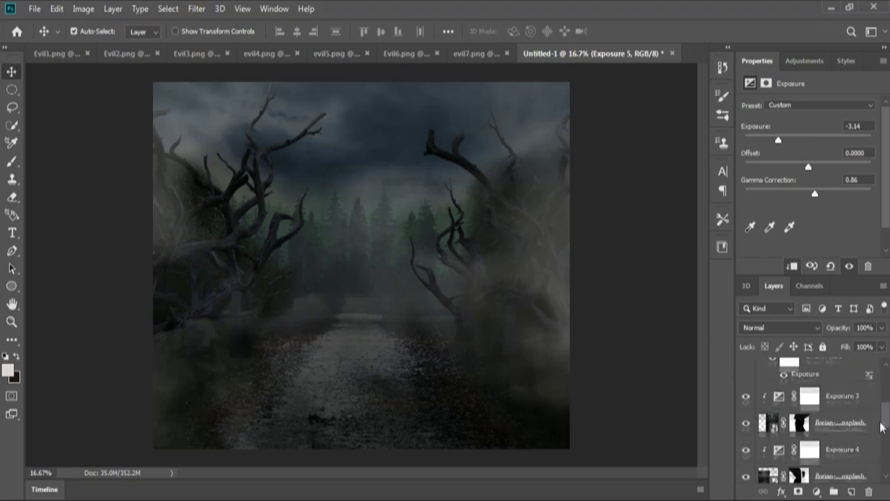
{"action": "scroll", "coordinate": [835, 430], "scroll_direction": "down", "scroll_amount": 1}
{"action": "left_click", "coordinate": [835, 425]}
{"action": "left_click", "coordinate": [750, 83]}
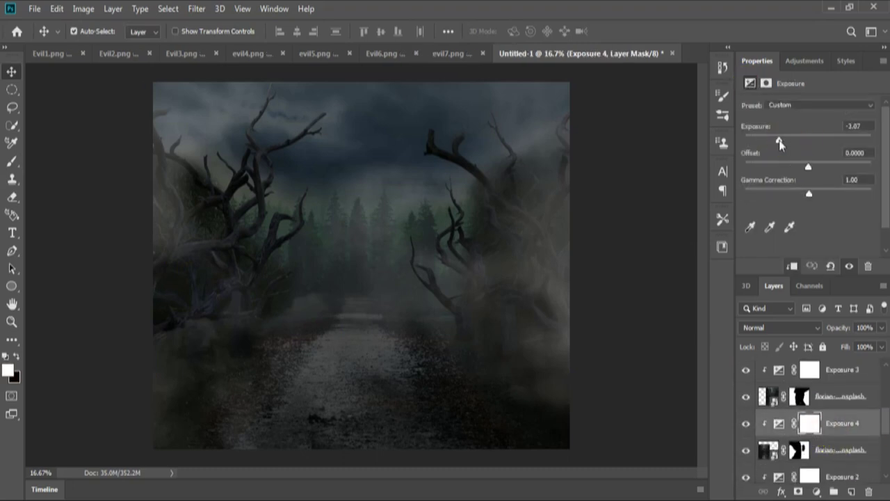
{"action": "left_click_drag", "start_coordinate": [779, 140], "coordinate": [775, 140]}
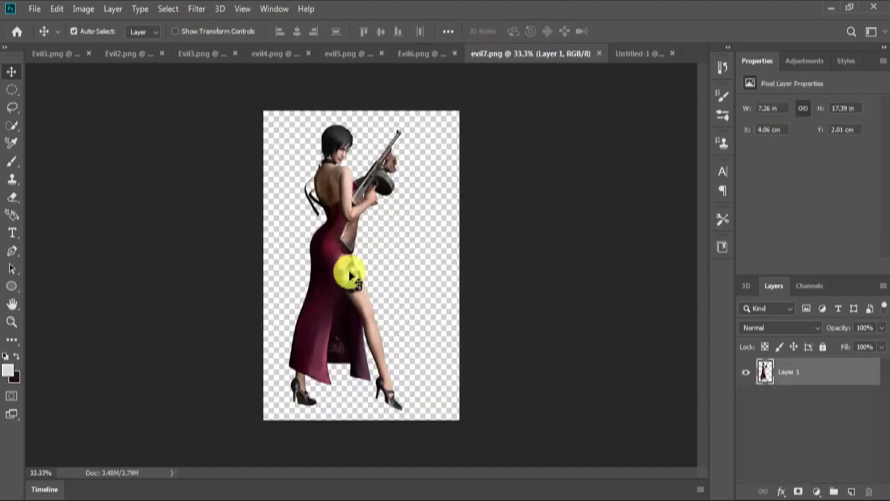
Bring the armed woman from evil7 onto the path, scaled up and positioned
{"action": "left_click_drag", "start_coordinate": [348, 212], "coordinate": [369, 358]}
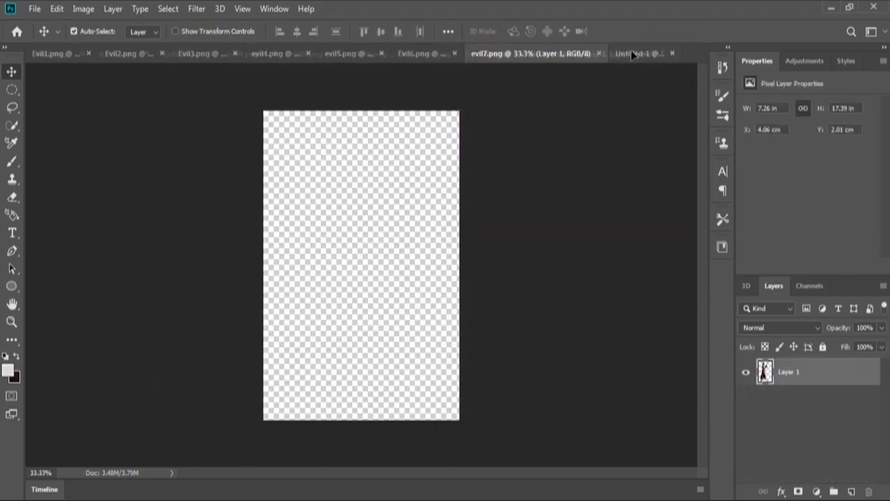
{"action": "key", "text": "ctrl+t"}
{"action": "left_click_drag", "start_coordinate": [415, 285], "coordinate": [438, 218]}
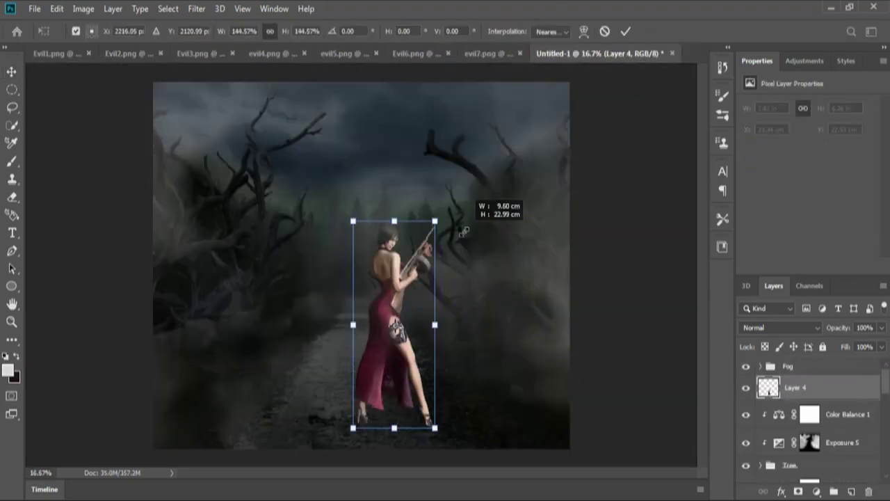
{"action": "left_click_drag", "start_coordinate": [385, 330], "coordinate": [389, 341]}
{"action": "left_click", "coordinate": [389, 341]}
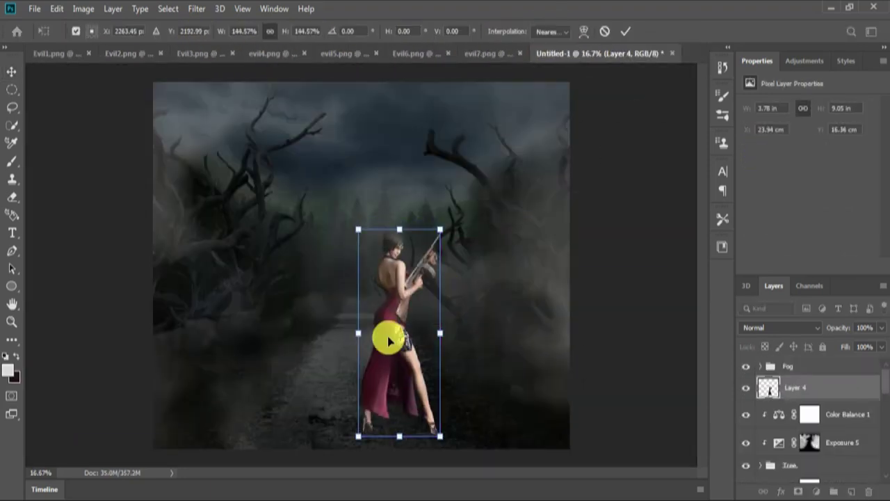
{"action": "double_click", "coordinate": [392, 320]}
Enlarge and reposition the right-hand and left-hand dead trees in the Tree group
{"action": "left_click", "coordinate": [600, 421]}
{"action": "left_click", "coordinate": [802, 458]}
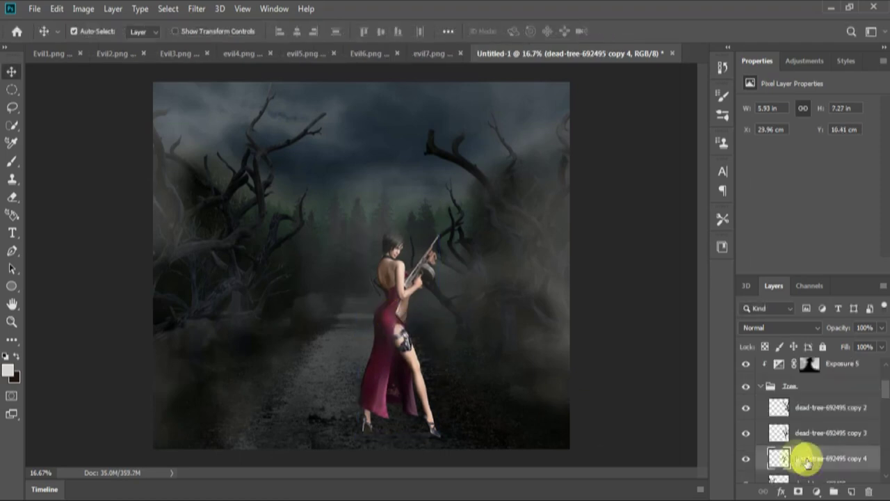
{"action": "key", "text": "ctrl+t"}
{"action": "left_click_drag", "start_coordinate": [541, 173], "coordinate": [588, 83]}
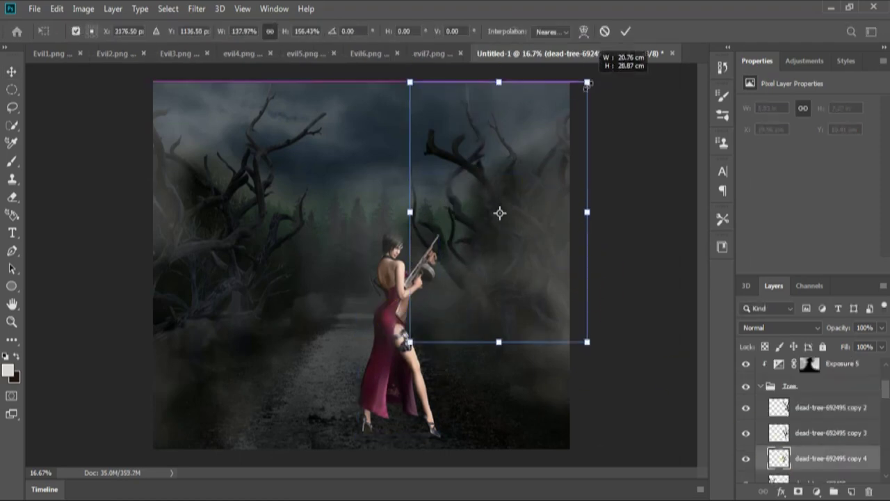
{"action": "left_click_drag", "start_coordinate": [477, 179], "coordinate": [452, 169]}
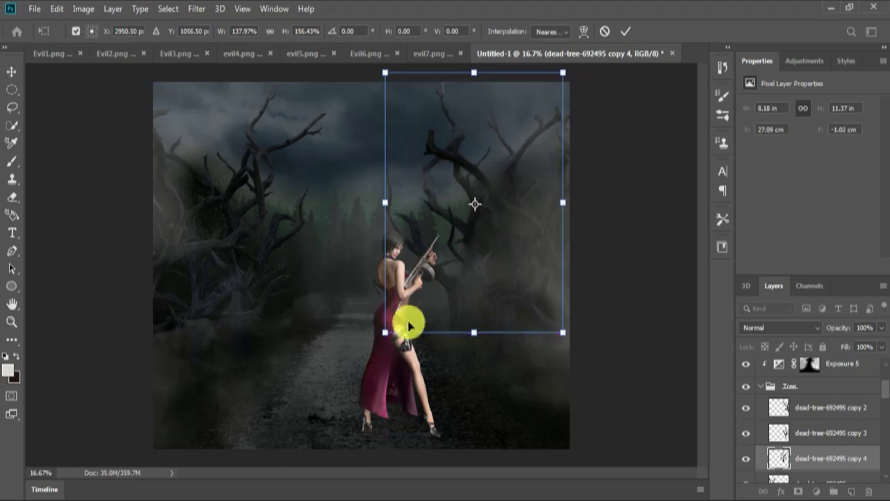
{"action": "left_click_drag", "start_coordinate": [354, 292], "coordinate": [443, 293]}
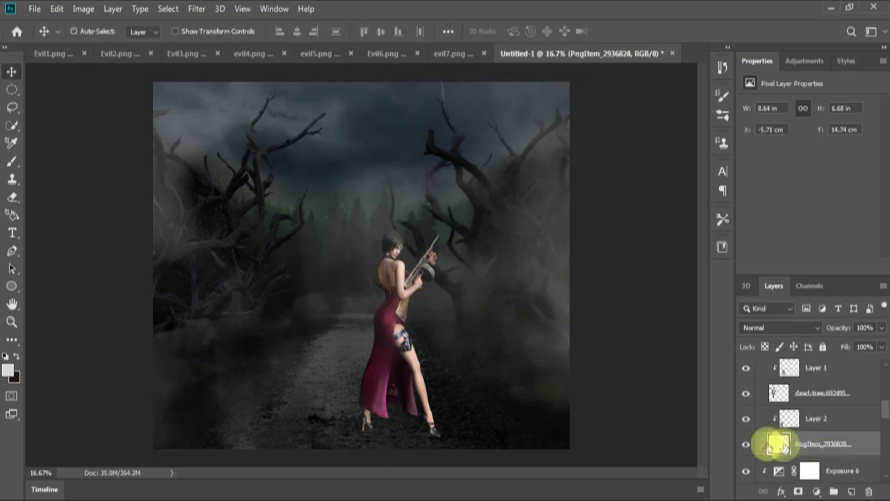
{"action": "left_click_drag", "start_coordinate": [291, 209], "coordinate": [358, 88]}
{"action": "left_click_drag", "start_coordinate": [232, 258], "coordinate": [217, 246]}
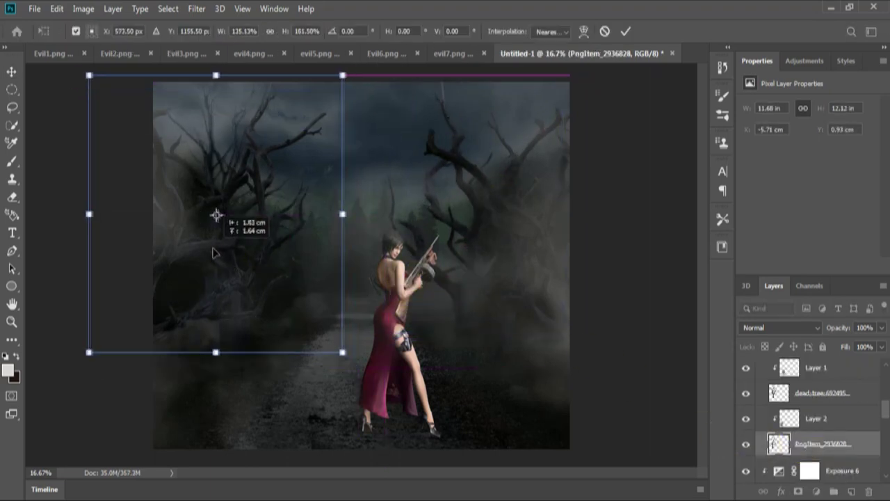
{"action": "key", "text": "Return"}
Bring the armed man into the scene and scale him to about 120%
{"action": "left_click", "coordinate": [496, 53]}
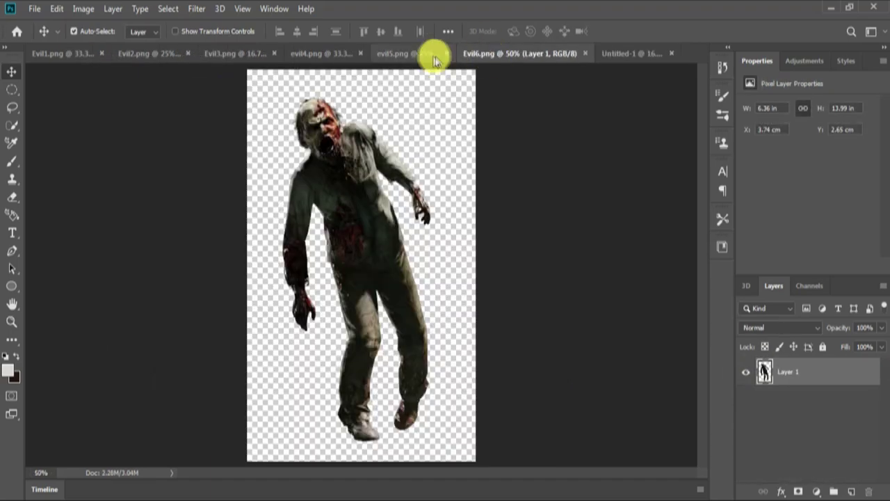
{"action": "left_click", "coordinate": [428, 56]}
{"action": "mouse_move", "coordinate": [366, 229]}
{"action": "left_mouse_down"}
{"action": "mouse_move", "coordinate": [381, 245]}
{"action": "mouse_move", "coordinate": [423, 192]}
{"action": "left_mouse_up"}
{"action": "key", "text": "ctrl+t"}
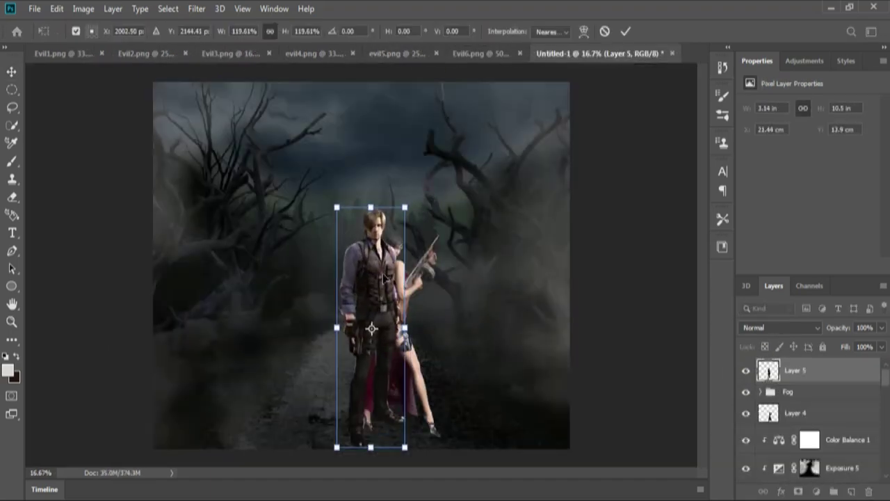
{"action": "left_click_drag", "start_coordinate": [384, 275], "coordinate": [379, 274]}
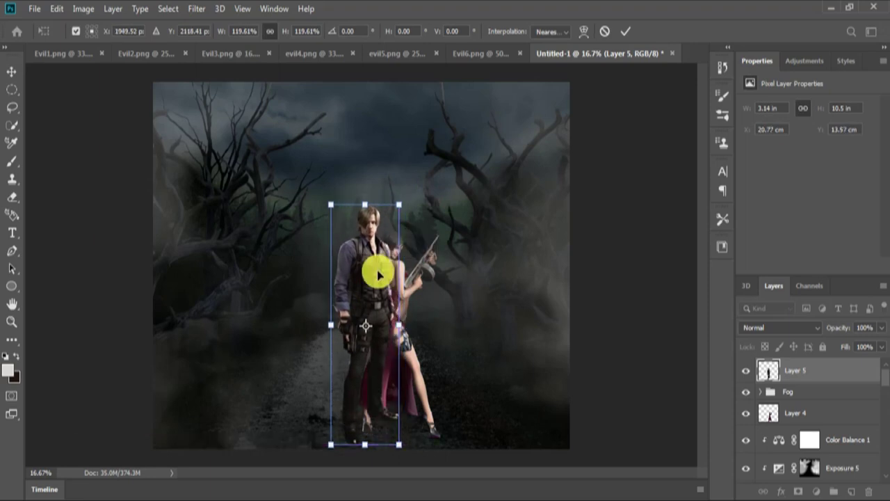
{"action": "key", "text": "Return"}
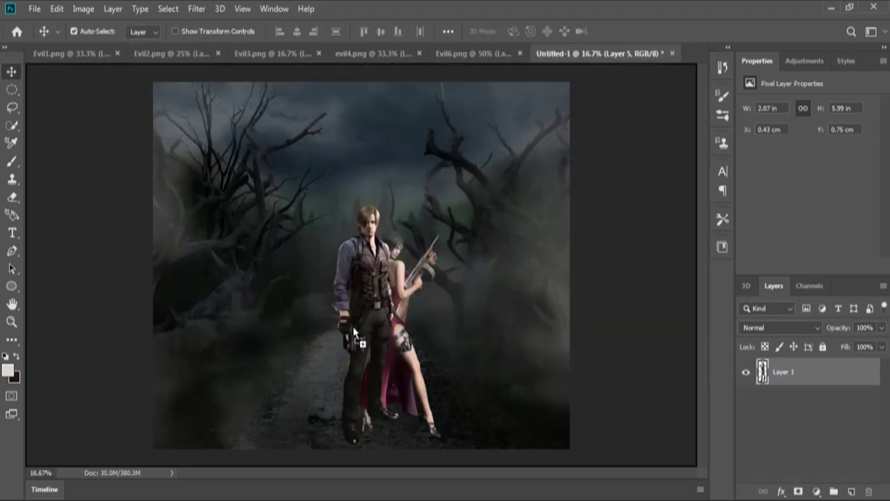
Paste the second armed woman into the scene and scale her up slightly
{"action": "key", "text": "ctrl+v"}
{"action": "key", "text": "ctrl+t"}
{"action": "mouse_move", "coordinate": [318, 215]}
{"action": "left_mouse_down"}
{"action": "mouse_move", "coordinate": [306, 215]}
{"action": "mouse_move", "coordinate": [306, 243]}
{"action": "left_mouse_up"}
{"action": "key", "text": "Return"}
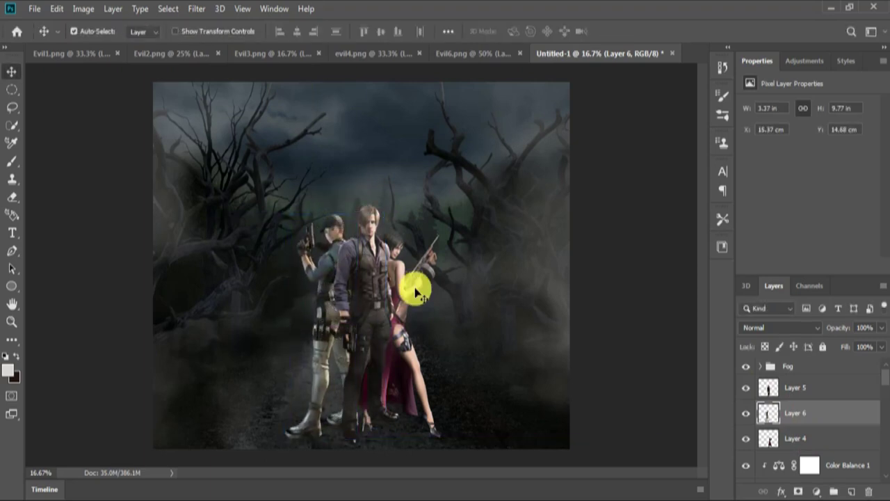
Add the zombie, shrink it to about 66%, and place it beneath the other layers near the group
{"action": "key", "text": "ctrl+v"}
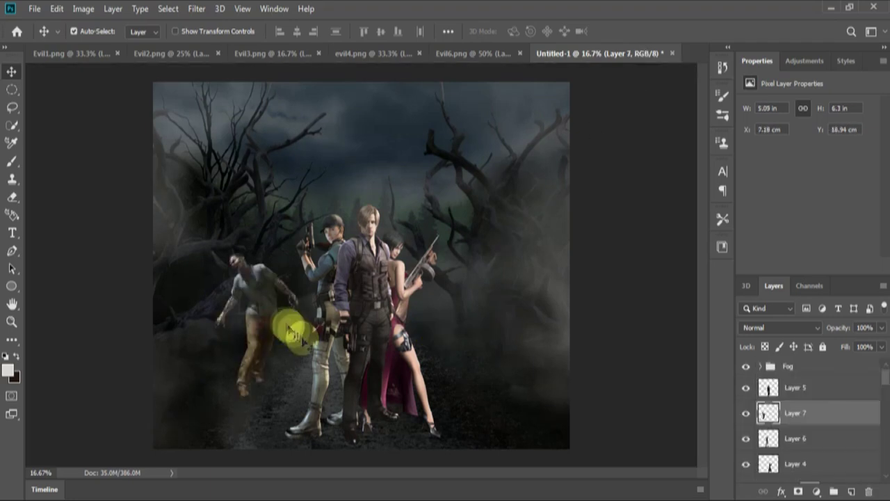
{"action": "key", "text": "ctrl+t"}
{"action": "mouse_move", "coordinate": [324, 396]}
{"action": "left_mouse_down"}
{"action": "mouse_move", "coordinate": [313, 372]}
{"action": "mouse_move", "coordinate": [265, 334]}
{"action": "left_mouse_up"}
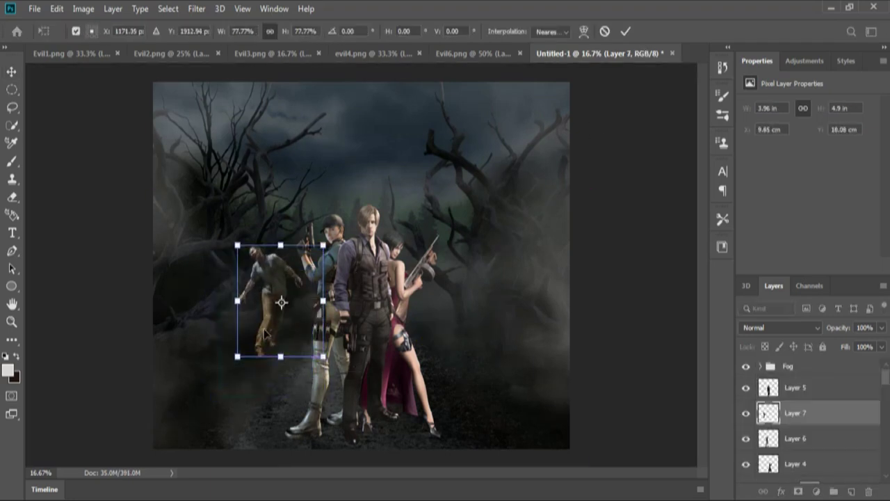
{"action": "key", "text": "Return"}
{"action": "left_click_drag", "start_coordinate": [795, 413], "coordinate": [795, 463]}
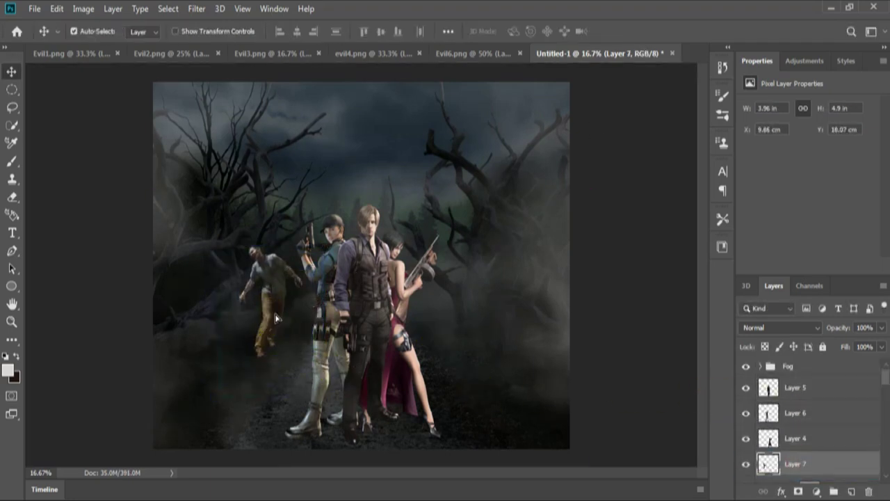
{"action": "left_click_drag", "start_coordinate": [277, 319], "coordinate": [306, 309]}
{"action": "key", "text": "ctrl+t"}
{"action": "left_click_drag", "start_coordinate": [338, 261], "coordinate": [325, 273]}
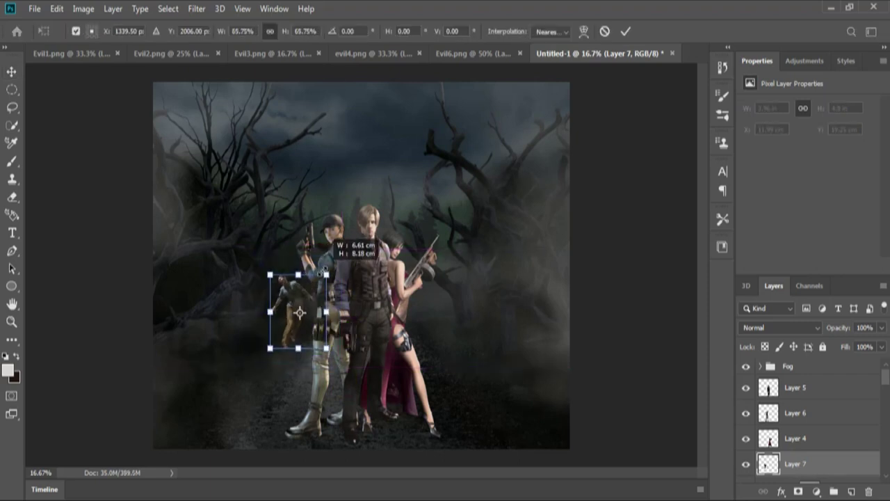
{"action": "key", "text": "Return"}
Darken the zombie's midtones with Levels and zoom in on the characters
{"action": "key", "text": "ctrl+l"}
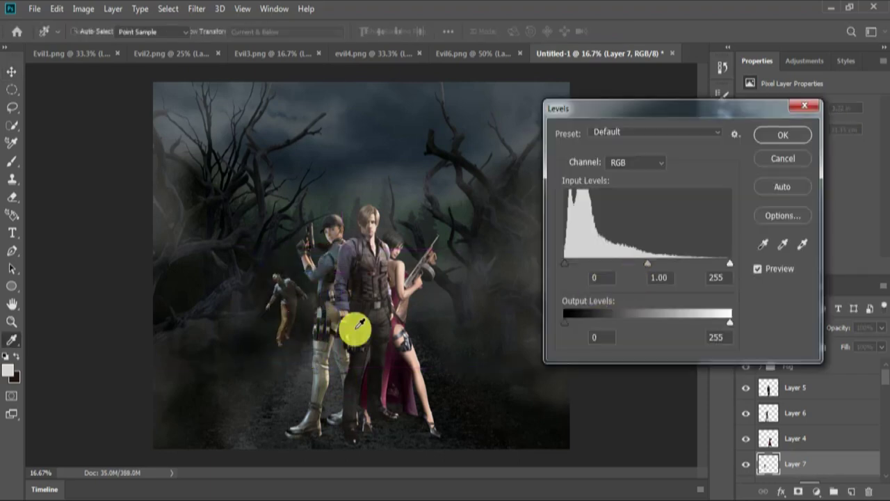
{"action": "left_click_drag", "start_coordinate": [647, 264], "coordinate": [665, 264]}
{"action": "key", "text": "Return"}
{"action": "key", "text": "ctrl+plus"}
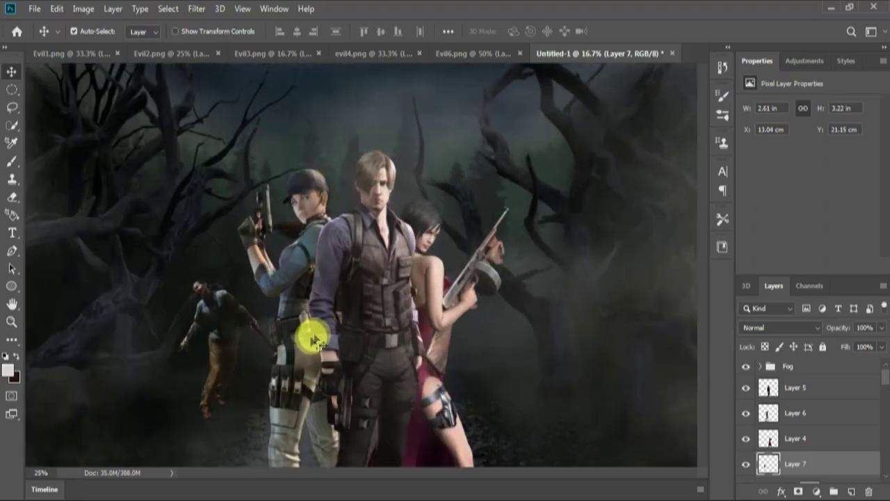
{"action": "key", "text": "ctrl+plus"}
Darken the man with Exposure and Levels image adjustments
{"action": "left_click", "coordinate": [83, 8]}
{"action": "left_click", "coordinate": [341, 69]}
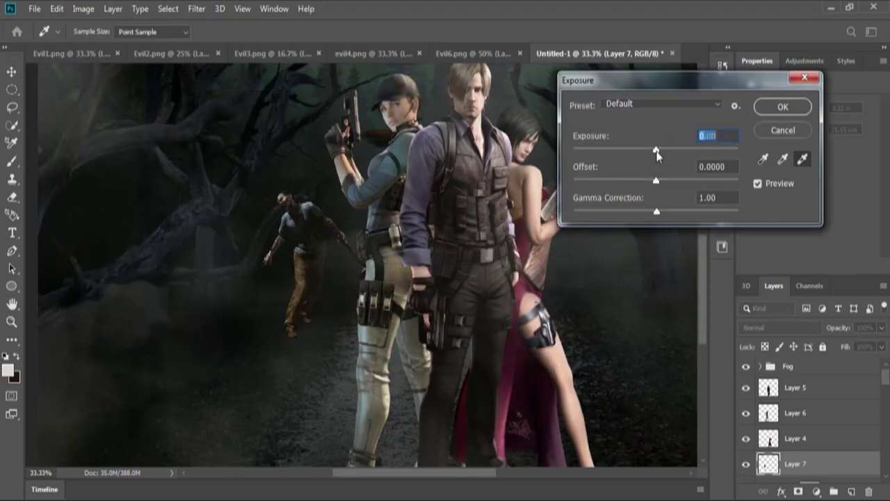
{"action": "left_click_drag", "start_coordinate": [646, 152], "coordinate": [627, 153]}
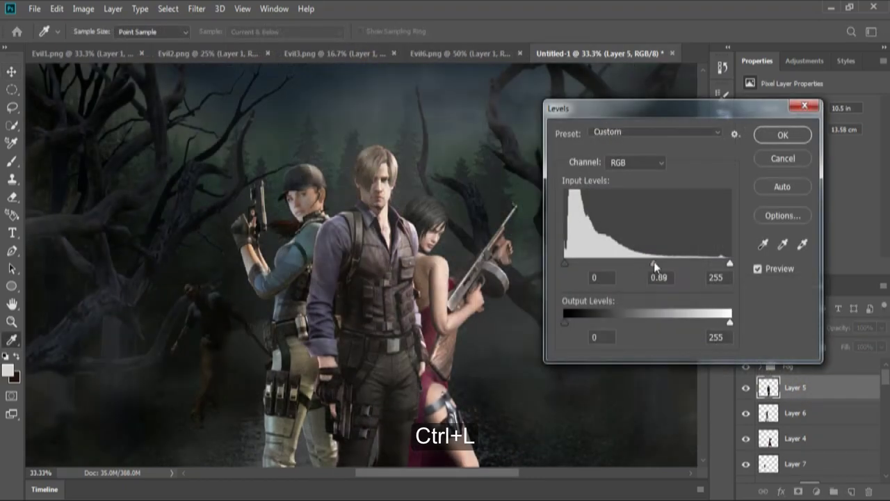
{"action": "left_click_drag", "start_coordinate": [654, 261], "coordinate": [662, 266]}
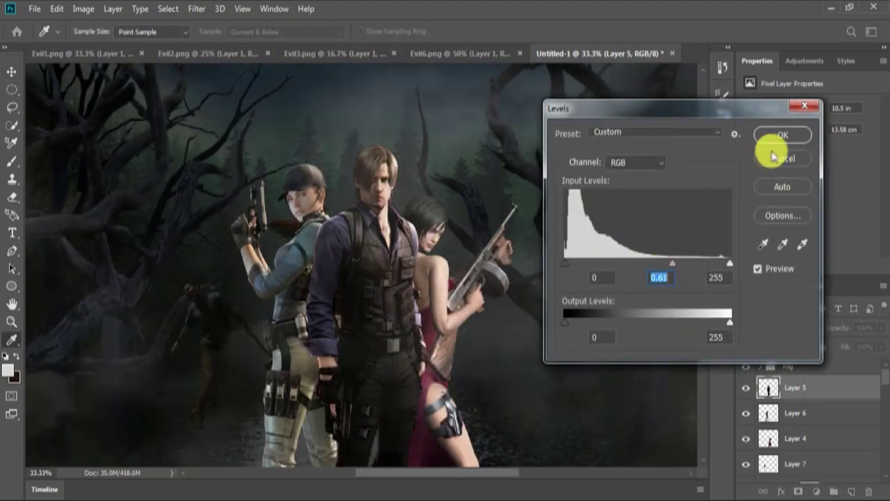
{"action": "left_click", "coordinate": [777, 139]}
Add a clipped Exposure adjustment layer darkening the man
{"action": "left_click", "coordinate": [802, 62]}
{"action": "left_click", "coordinate": [818, 91]}
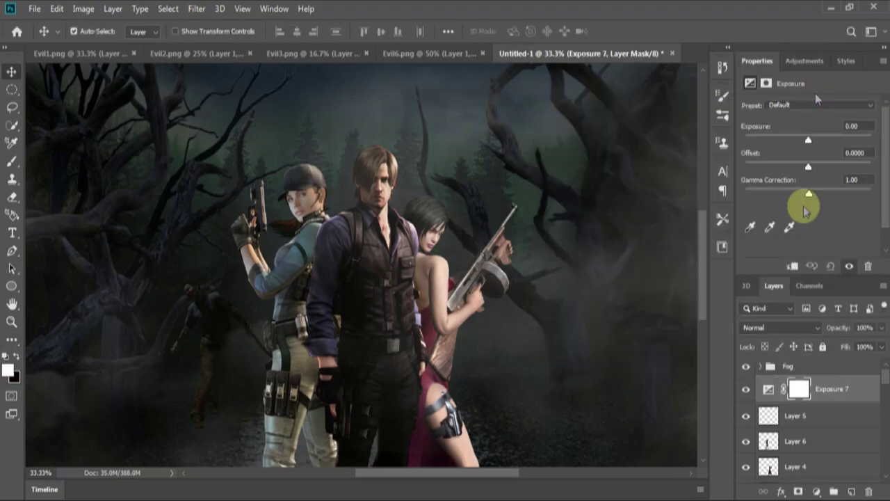
{"action": "key", "text": "ctrl+alt+g"}
{"action": "left_click_drag", "start_coordinate": [807, 140], "coordinate": [781, 146]}
Add a clipped Exposure adjustment darkening the second woman to -2.52
{"action": "left_click", "coordinate": [795, 441]}
{"action": "left_click", "coordinate": [804, 61]}
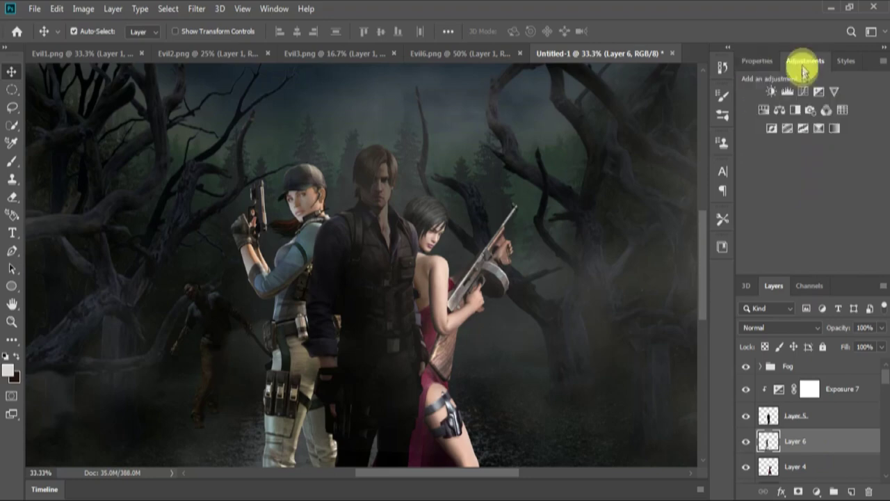
{"action": "left_click", "coordinate": [818, 91]}
{"action": "key", "text": "ctrl+alt+g"}
{"action": "left_click_drag", "start_coordinate": [797, 143], "coordinate": [784, 143]}
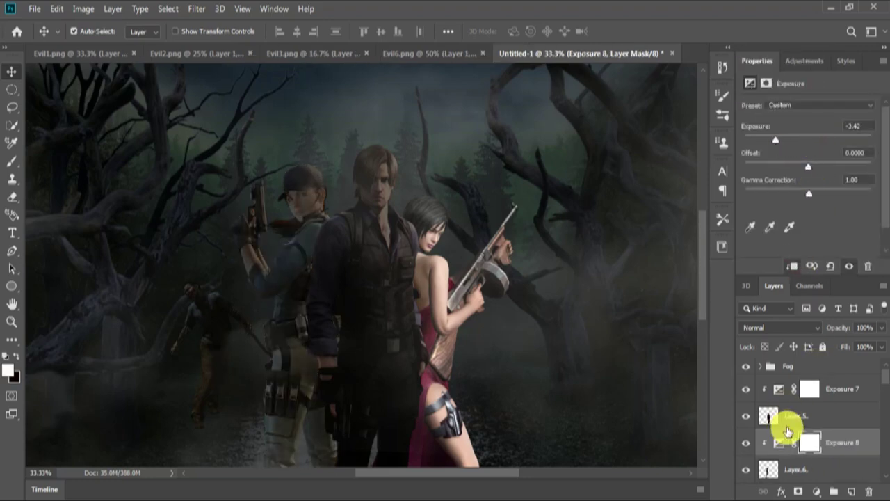
Try another clipped Exposure on Layer 6, then delete the stray Exposure 9 layer
{"action": "left_click", "coordinate": [793, 469]}
{"action": "left_click", "coordinate": [804, 61]}
{"action": "left_click", "coordinate": [813, 88]}
{"action": "left_click", "coordinate": [792, 266]}
{"action": "left_click_drag", "start_coordinate": [808, 139], "coordinate": [790, 141]}
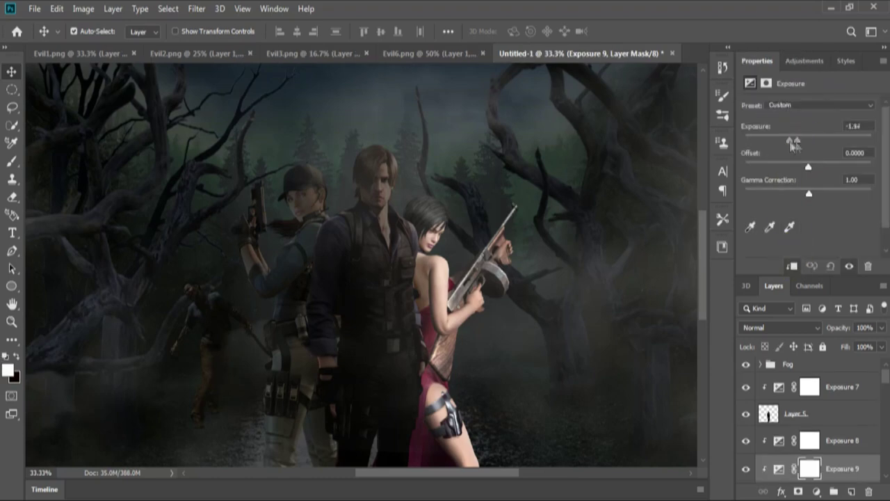
{"action": "left_click", "coordinate": [831, 265]}
{"action": "right_click", "coordinate": [842, 468]}
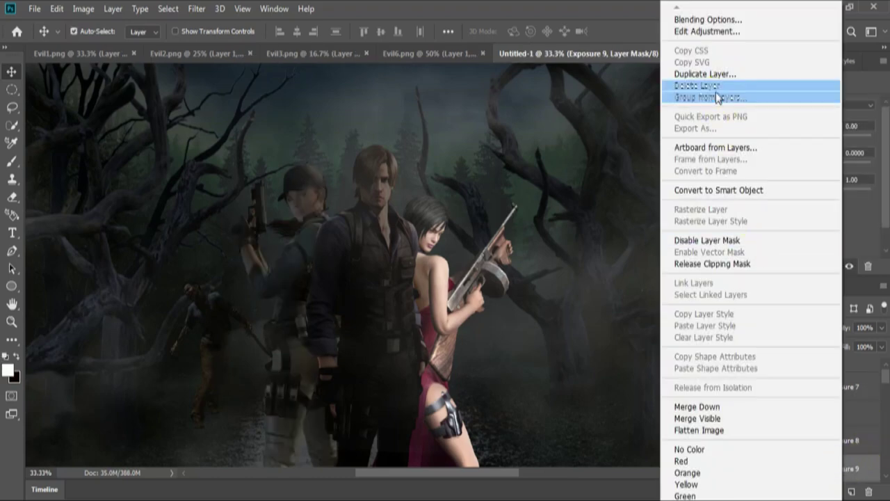
{"action": "left_click", "coordinate": [716, 86]}
{"action": "left_click", "coordinate": [402, 202]}
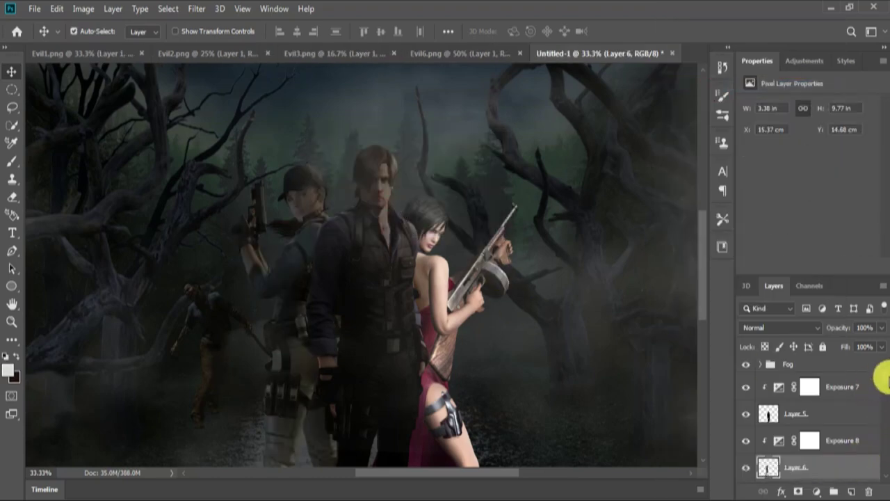
Add a clipped Exposure over Layer 4, darkening the woman in red to about -4.66
{"action": "left_click", "coordinate": [804, 61]}
{"action": "left_click", "coordinate": [818, 91]}
{"action": "left_click", "coordinate": [794, 267]}
{"action": "left_click_drag", "start_coordinate": [799, 144], "coordinate": [770, 147]}
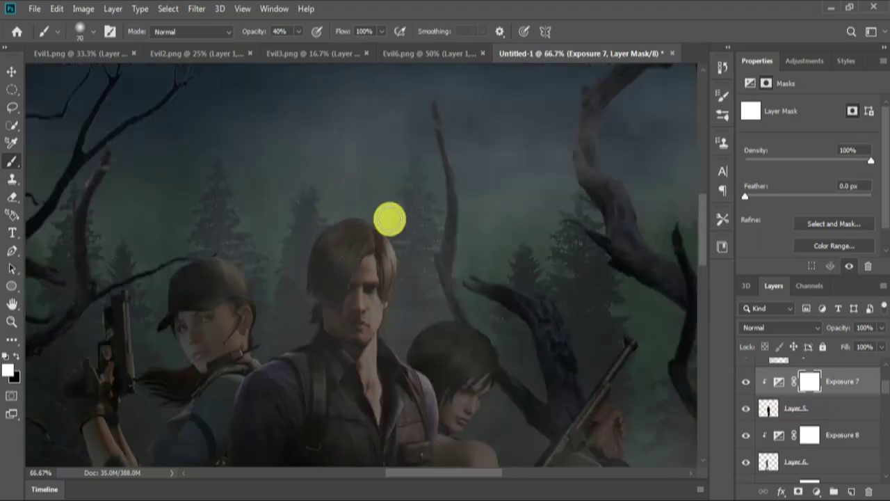
Paint black on the Exposure 8 mask from the cap woman's neck to her gun
{"action": "key", "text": "x"}
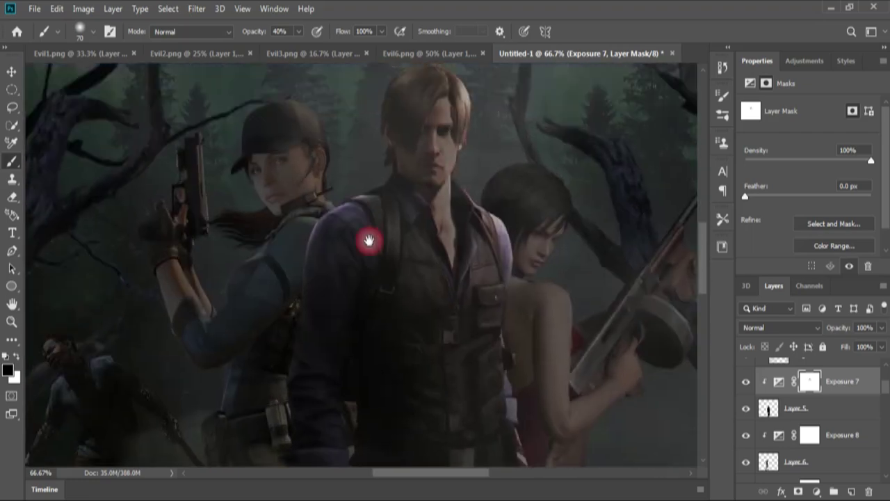
{"action": "left_click", "coordinate": [810, 437]}
{"action": "left_click", "coordinate": [312, 139]}
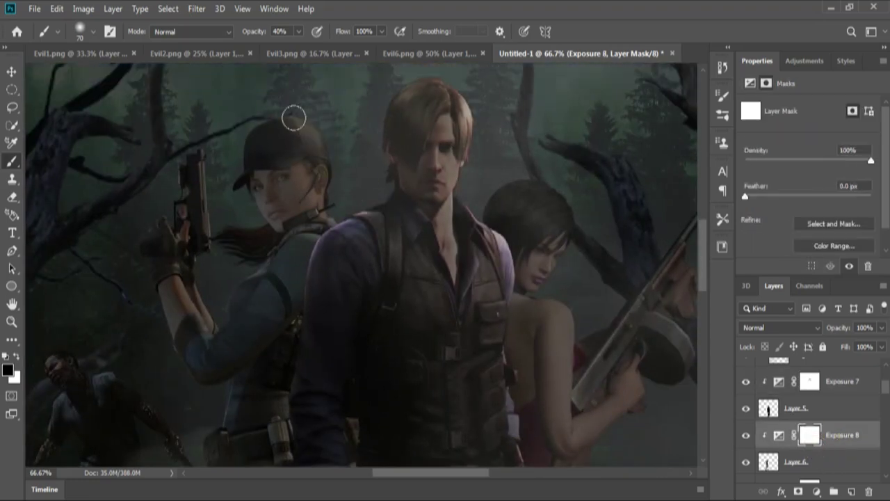
{"action": "left_click_drag", "start_coordinate": [297, 237], "coordinate": [202, 152]}
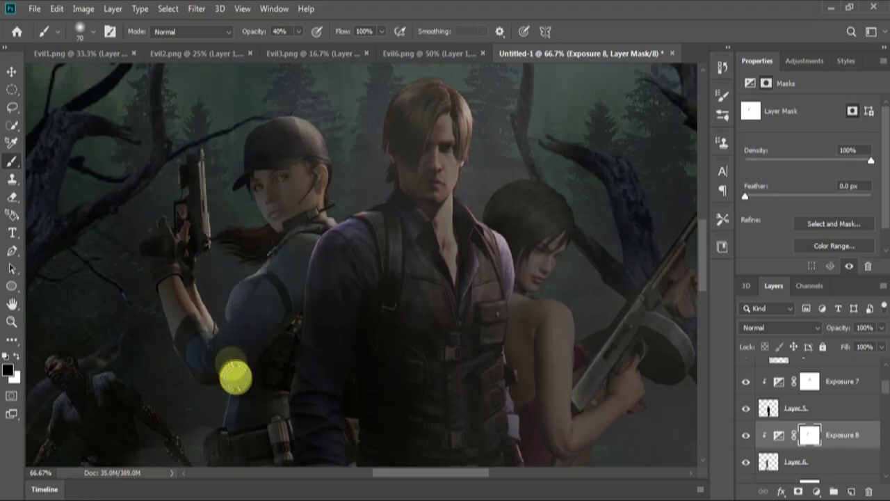
{"action": "left_click_drag", "start_coordinate": [256, 398], "coordinate": [256, 63]}
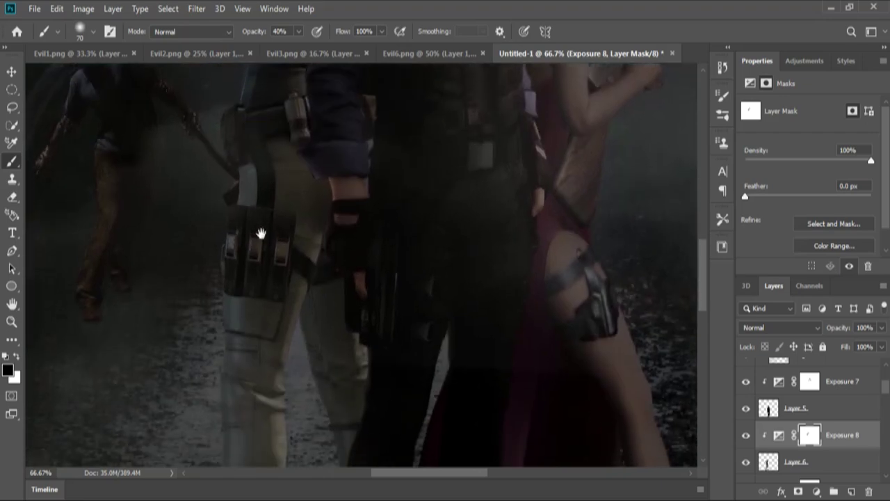
{"action": "left_click_drag", "start_coordinate": [261, 131], "coordinate": [260, 218]}
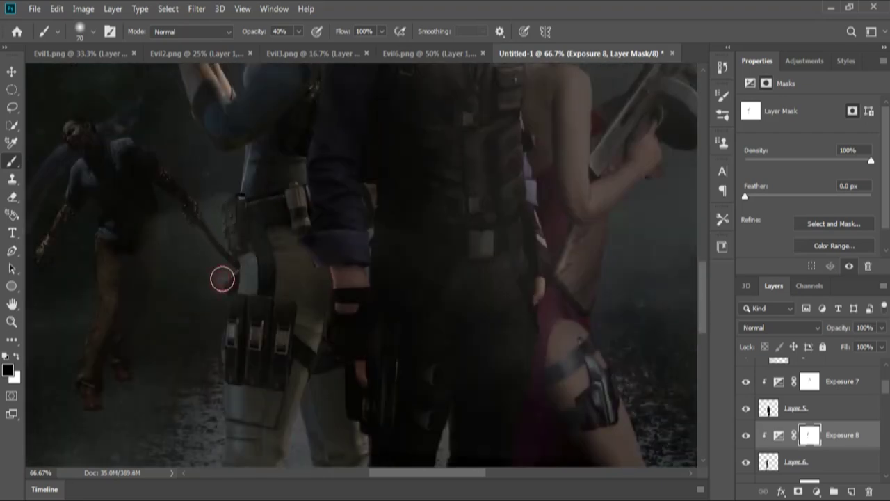
{"action": "left_click_drag", "start_coordinate": [414, 141], "coordinate": [414, 325]}
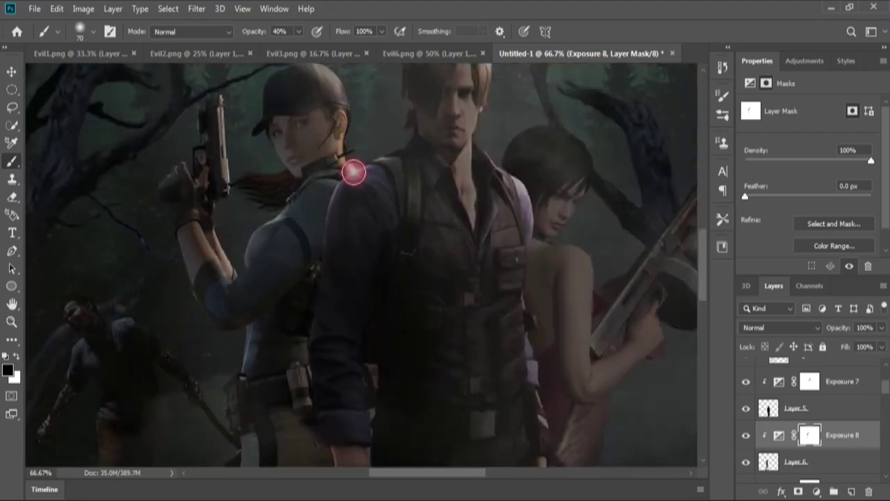
Paint black strokes on the Exposure 9 mask over the woman in red's edges
{"action": "key", "text": "alt+bracketleft"}
{"action": "key", "text": "alt+bracketleft"}
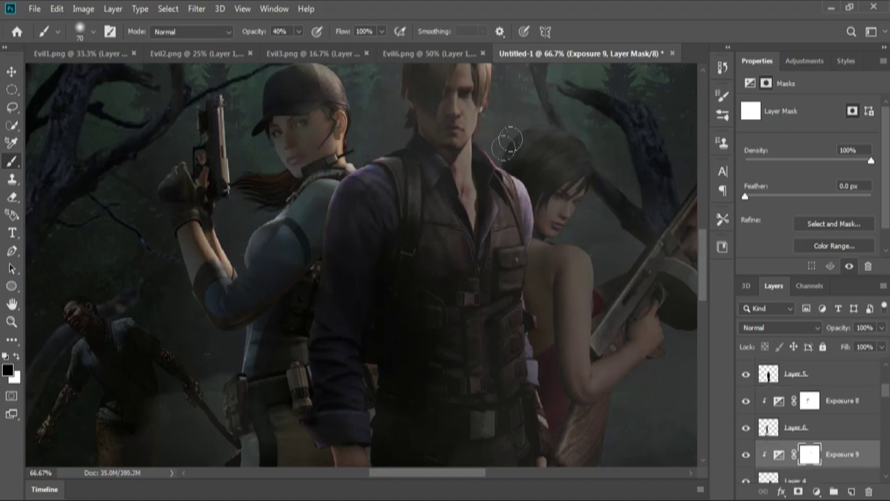
{"action": "left_click", "coordinate": [578, 218]}
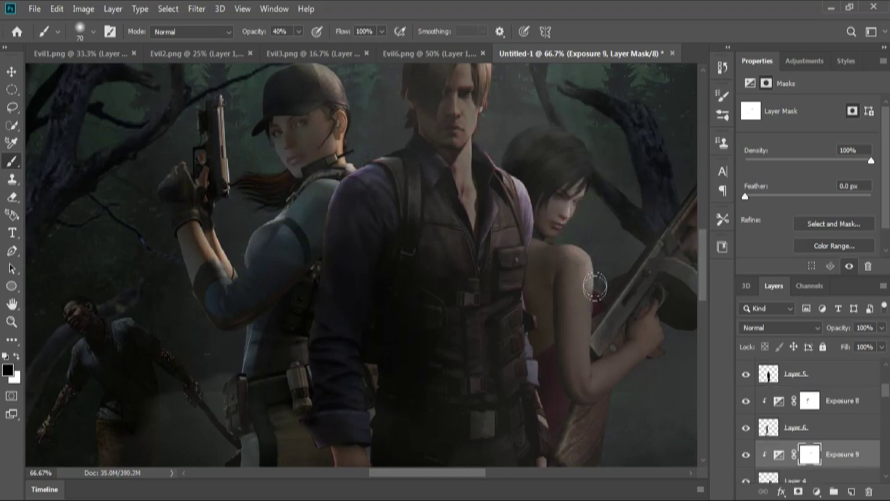
{"action": "left_click_drag", "start_coordinate": [612, 302], "coordinate": [462, 295]}
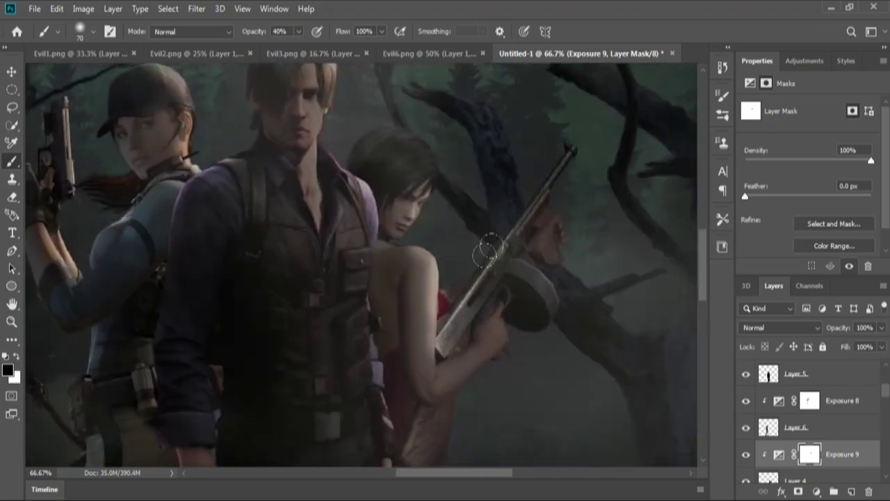
{"action": "left_click", "coordinate": [453, 155]}
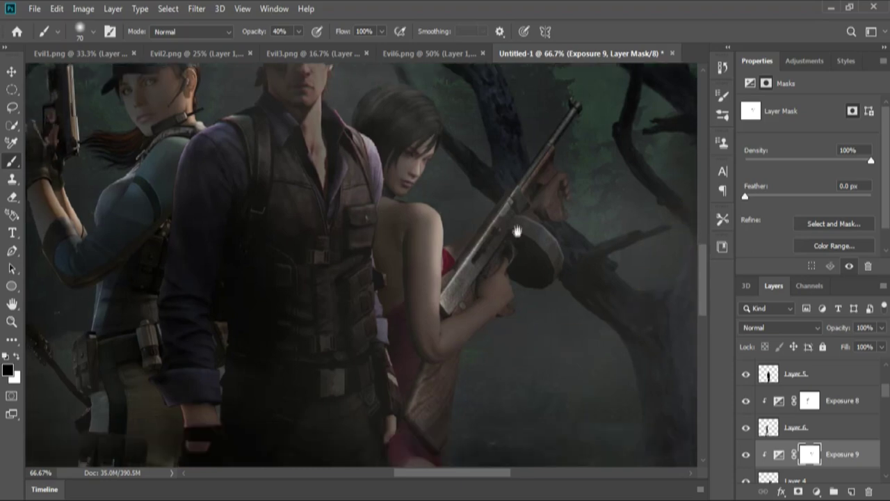
{"action": "scroll", "coordinate": [518, 229], "scroll_direction": "down", "scroll_amount": 5}
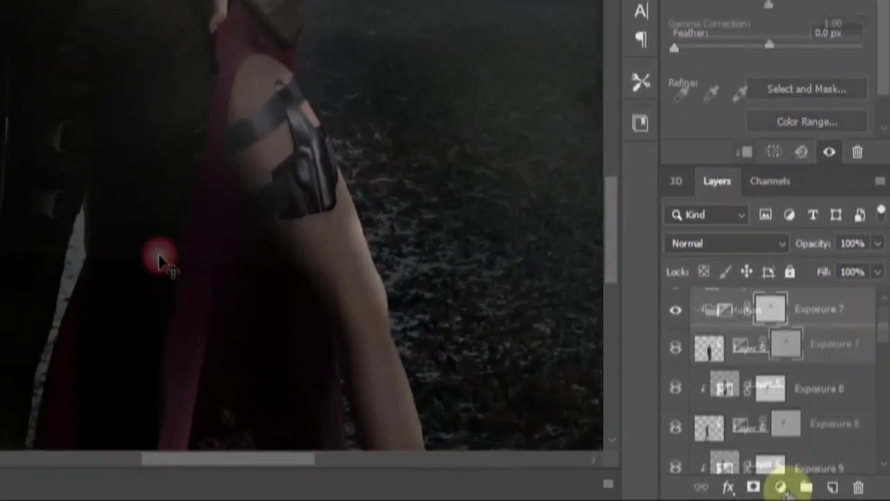
{"action": "left_click", "coordinate": [781, 487]}
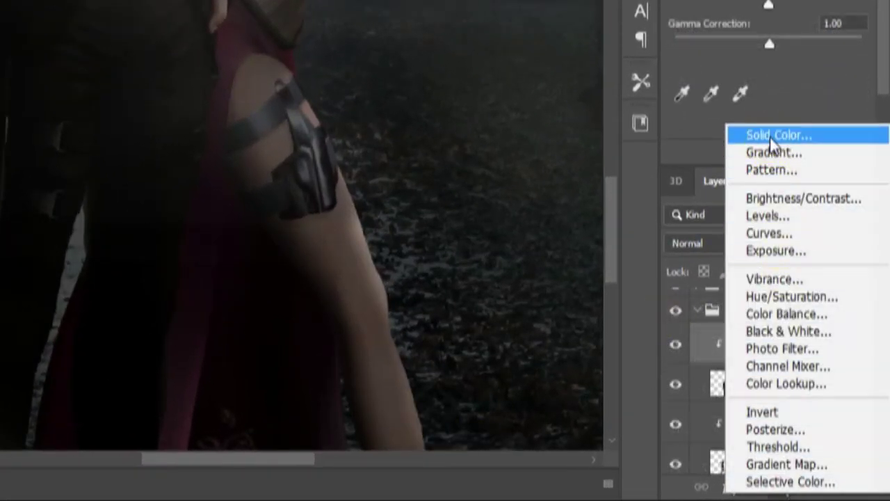
Add a bright blue Solid Color fill (#007cfb) and invert its mask to hide it
{"action": "left_click", "coordinate": [781, 132]}
{"action": "left_click", "coordinate": [714, 209]}
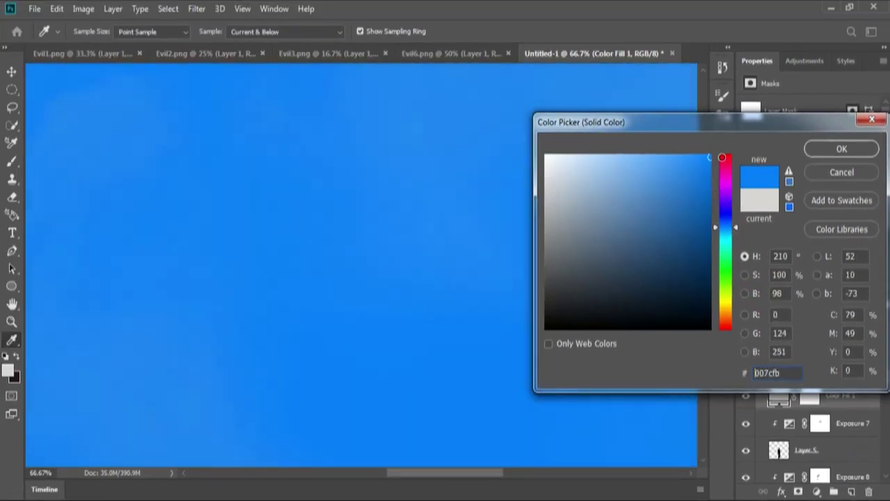
{"action": "left_click_drag", "start_coordinate": [683, 183], "coordinate": [662, 153]}
{"action": "left_click", "coordinate": [821, 144]}
{"action": "left_click", "coordinate": [811, 396]}
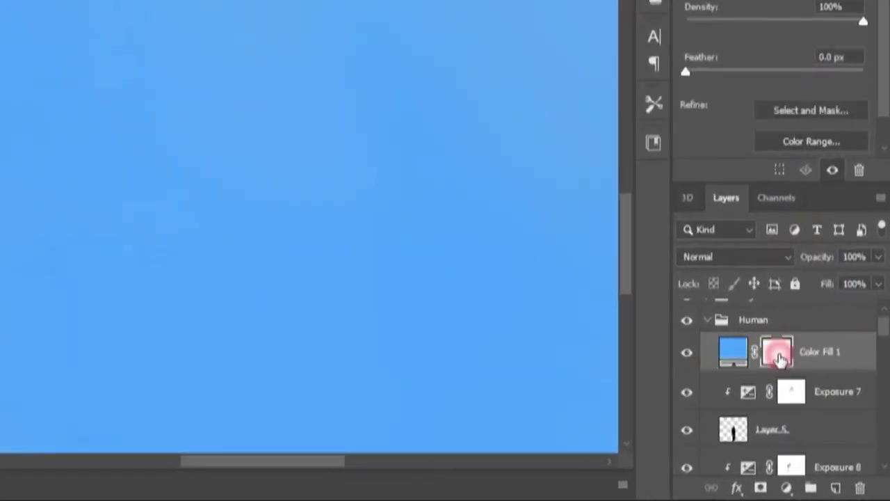
{"action": "key", "text": "ctrl+i"}
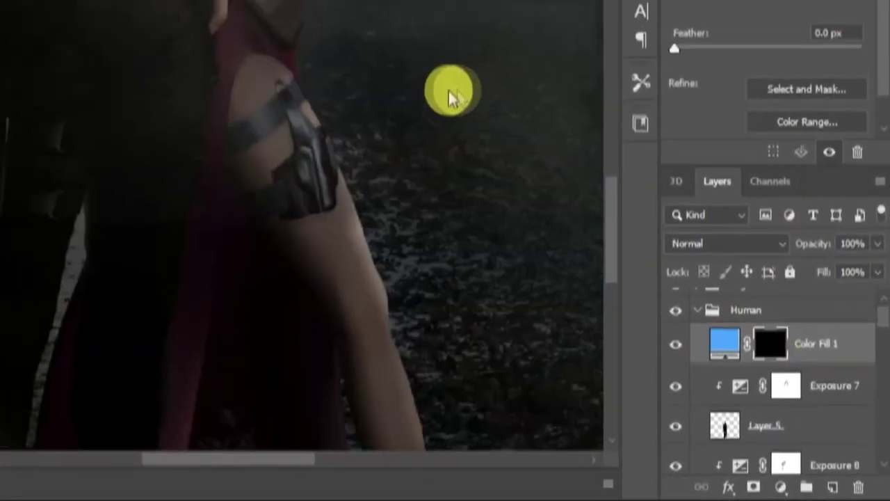
Clip the blue fill and paint rim light along the man's hair and cap woman's shoulder
{"action": "key", "text": "b"}
{"action": "right_click", "coordinate": [452, 202]}
{"action": "key", "text": "Return"}
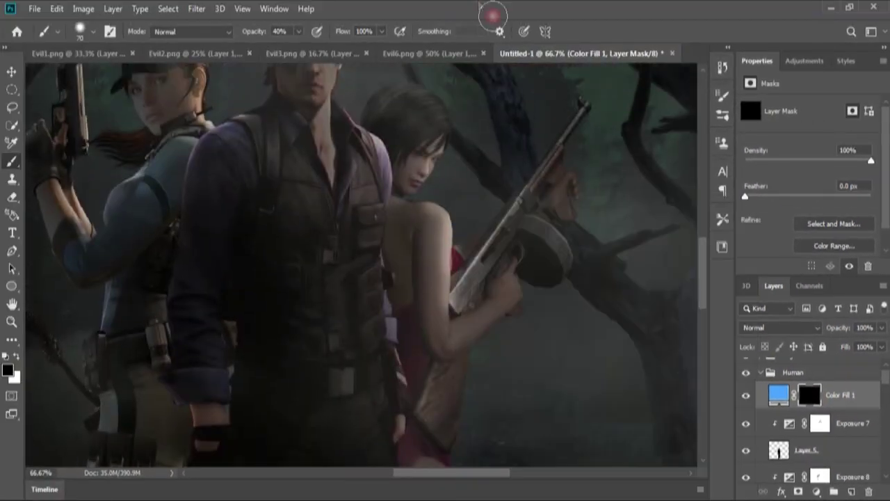
{"action": "scroll", "coordinate": [320, 94], "scroll_direction": "up", "scroll_amount": 1}
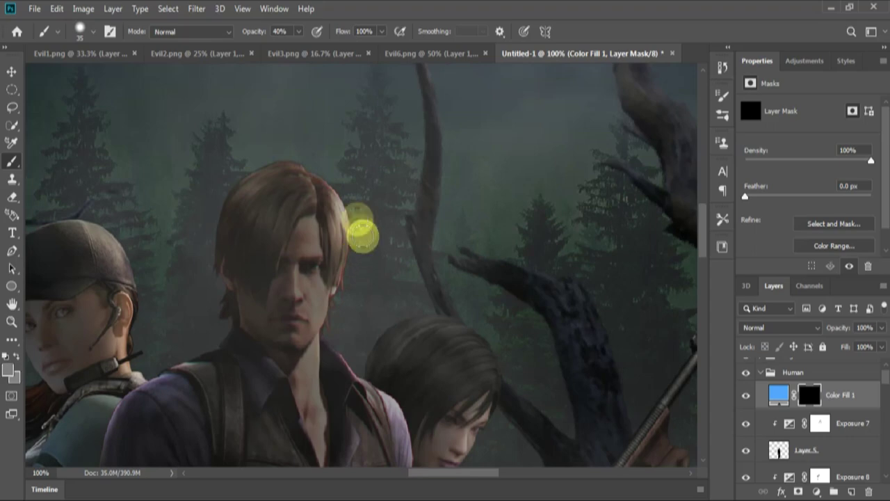
{"action": "left_click", "coordinate": [798, 409], "text": "alt"}
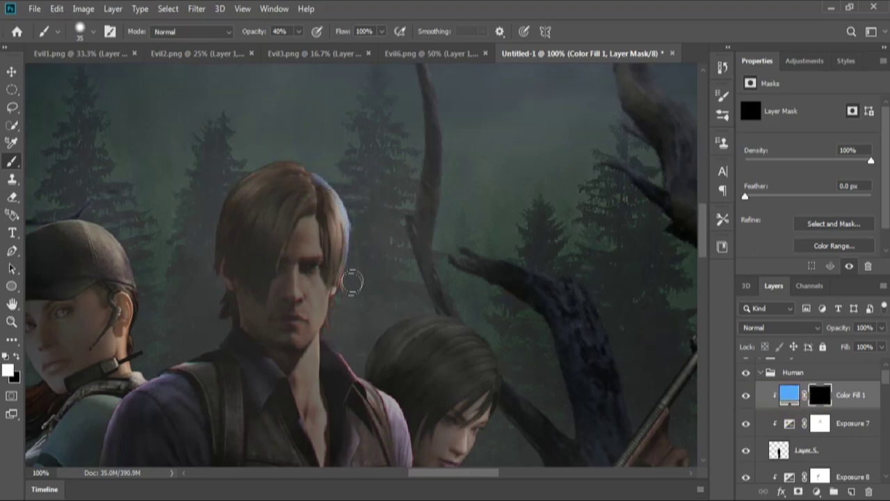
{"action": "left_click_drag", "start_coordinate": [256, 157], "coordinate": [269, 155]}
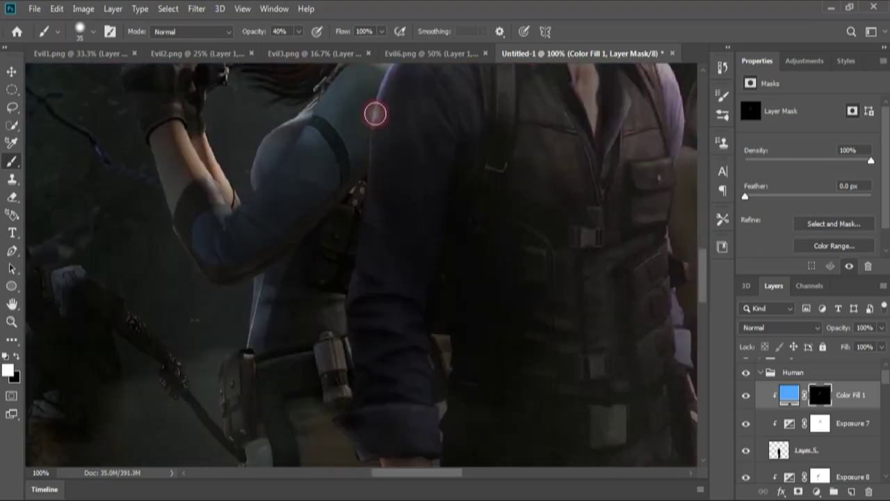
{"action": "left_click_drag", "start_coordinate": [391, 176], "coordinate": [390, 192]}
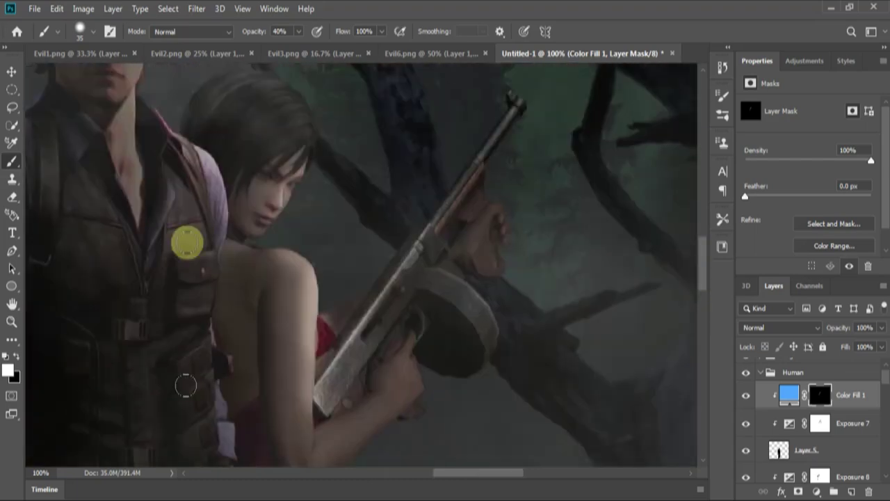
{"action": "left_click", "coordinate": [160, 94]}
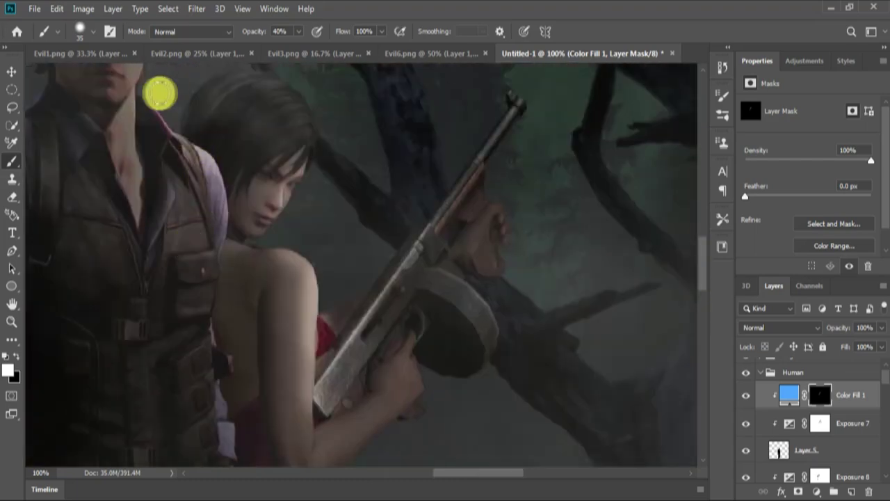
{"action": "left_click_drag", "start_coordinate": [207, 144], "coordinate": [154, 99]}
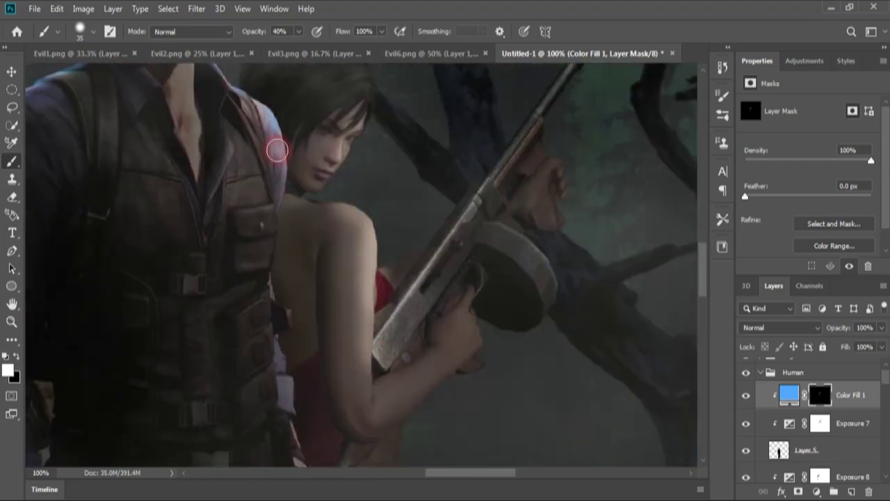
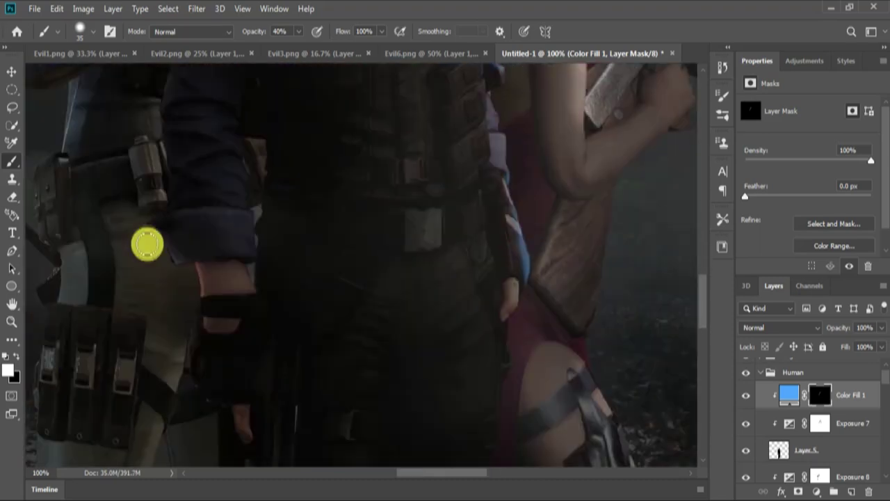
Paint blue rim light on the man's hair via the Color Fill 1 mask, limiting it with Blend If
{"action": "key", "text": "x"}
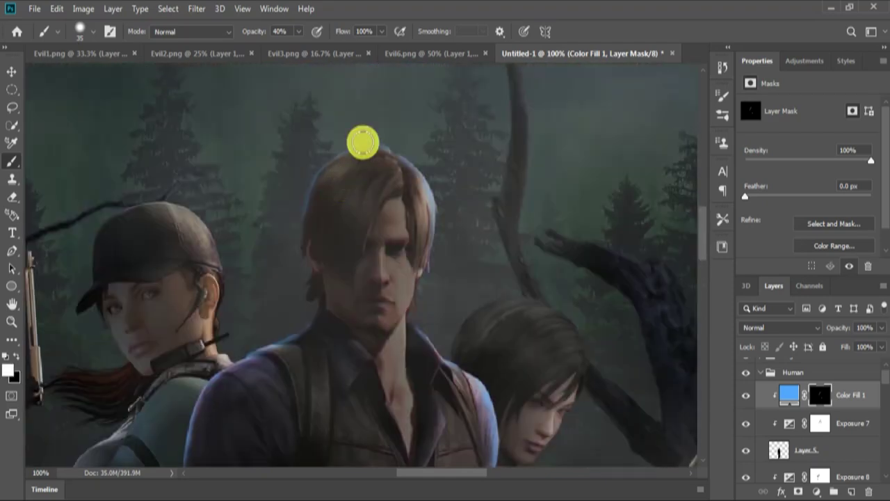
{"action": "left_click_drag", "start_coordinate": [363, 143], "coordinate": [330, 161]}
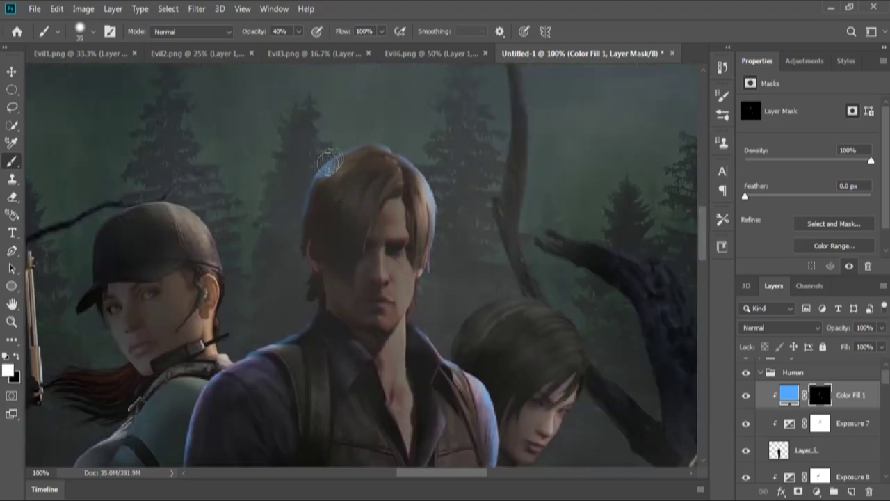
{"action": "right_click", "coordinate": [852, 394]}
{"action": "left_click", "coordinate": [688, 18]}
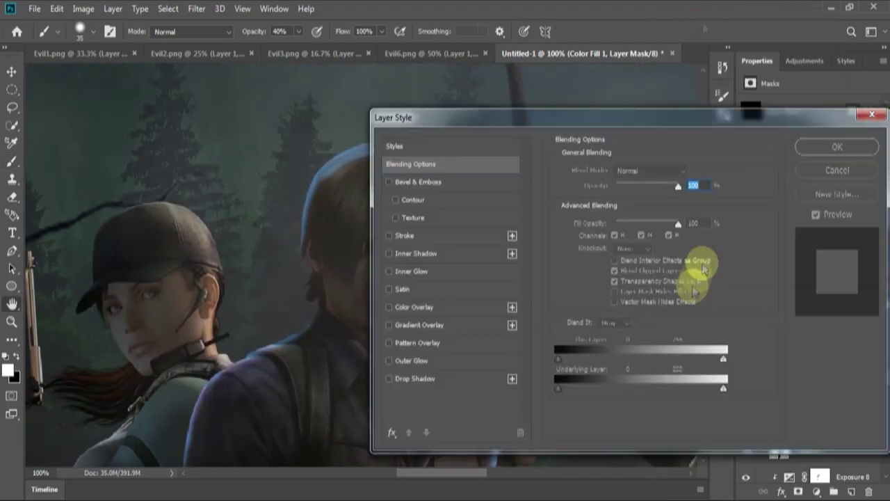
{"action": "left_click", "coordinate": [837, 146]}
{"action": "left_click", "coordinate": [347, 174]}
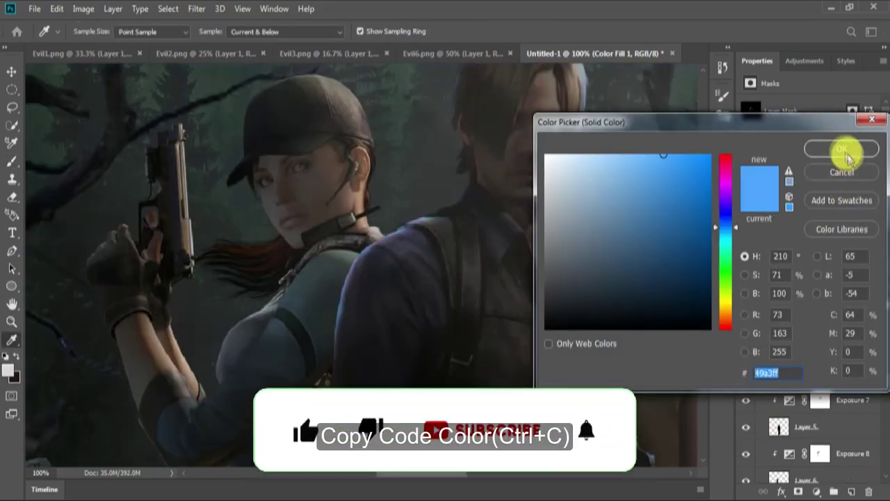
Add a 49a3ff Solid Color fill clipped to Layer 6 and invert its mask to black
{"action": "left_click", "coordinate": [848, 157]}
{"action": "left_click", "coordinate": [811, 428]}
{"action": "left_click", "coordinate": [847, 432]}
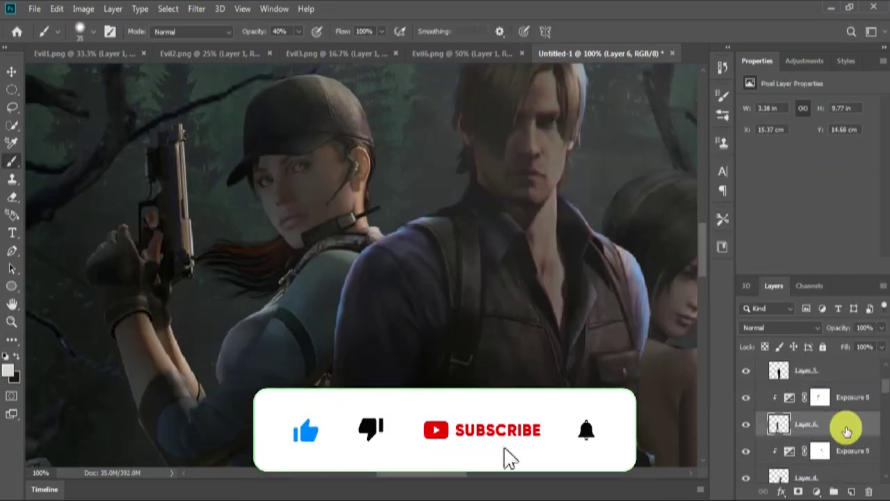
{"action": "left_click", "coordinate": [817, 492]}
{"action": "left_click", "coordinate": [811, 250]}
{"action": "key", "text": "ctrl+v"}
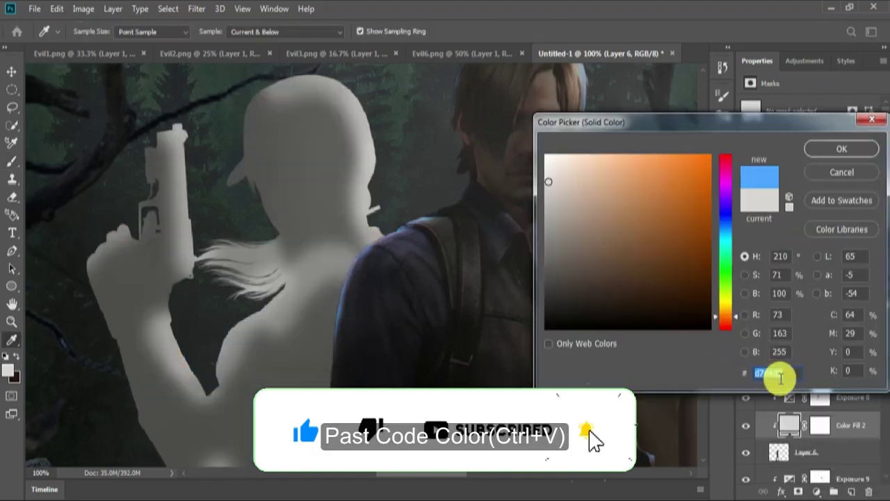
{"action": "left_click", "coordinate": [842, 148]}
{"action": "left_click", "coordinate": [820, 425]}
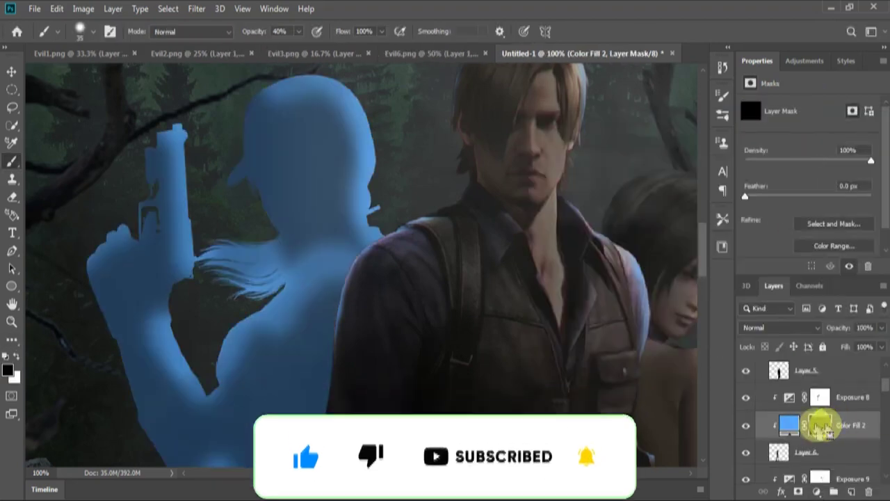
{"action": "key", "text": "ctrl+i"}
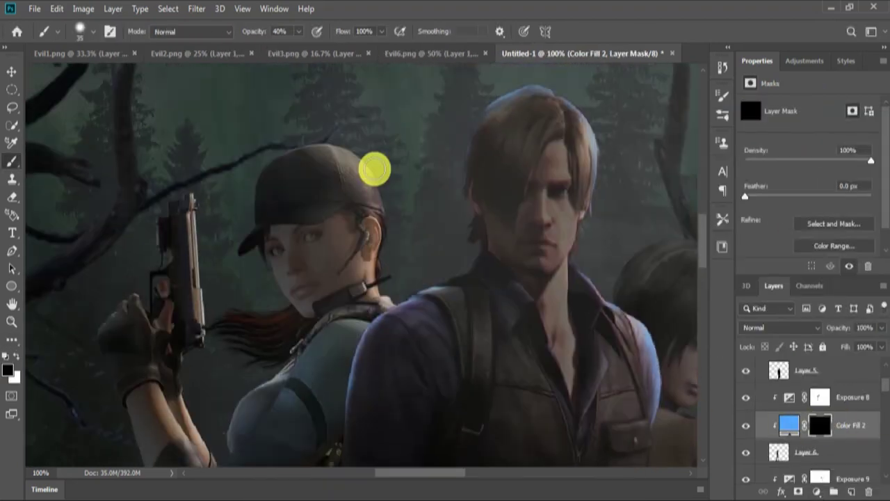
Limit Color Fill 2 to lighter tones by splitting the Underlying Layer black slider to 20
{"action": "key", "text": "x"}
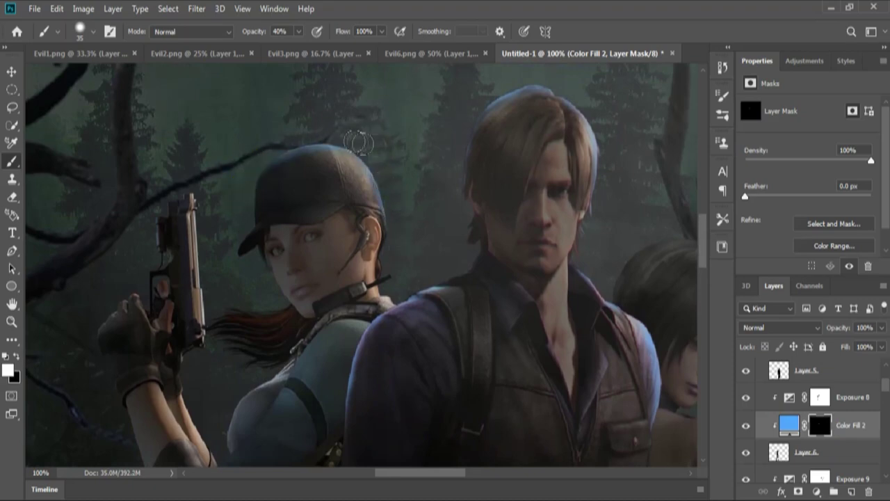
{"action": "right_click", "coordinate": [762, 407]}
{"action": "left_click", "coordinate": [723, 14]}
{"action": "left_click_drag", "start_coordinate": [557, 389], "coordinate": [576, 390]}
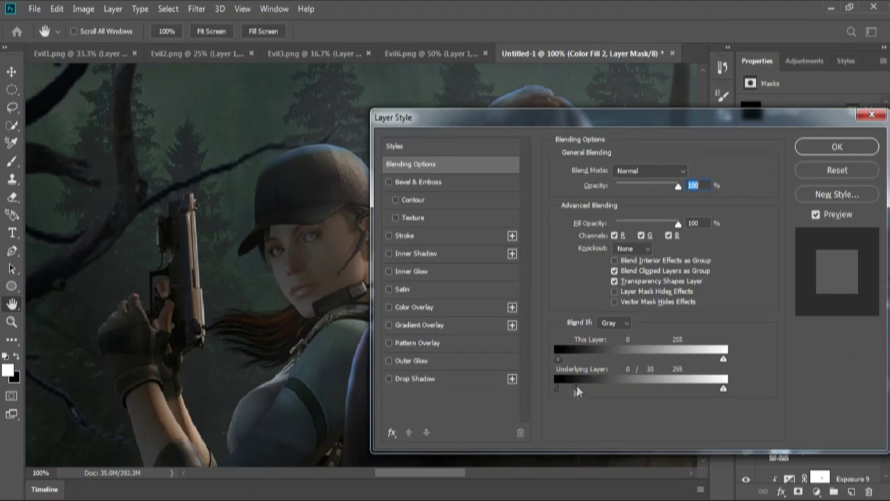
{"action": "left_click", "coordinate": [837, 146]}
{"action": "left_click", "coordinate": [387, 203]}
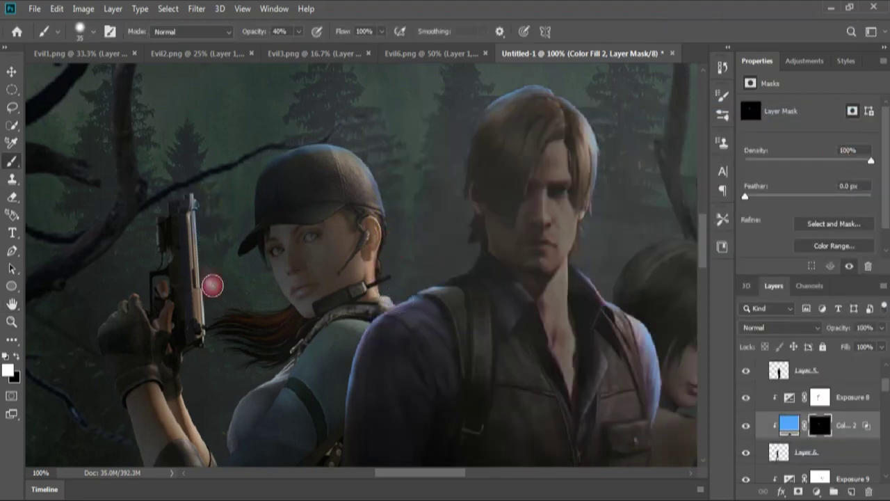
Paint blue rim light on the Color Fill 2 mask along her cap, gloved hand and arm
{"action": "left_click_drag", "start_coordinate": [212, 285], "coordinate": [330, 205]}
{"action": "left_click_drag", "start_coordinate": [299, 158], "coordinate": [311, 154]}
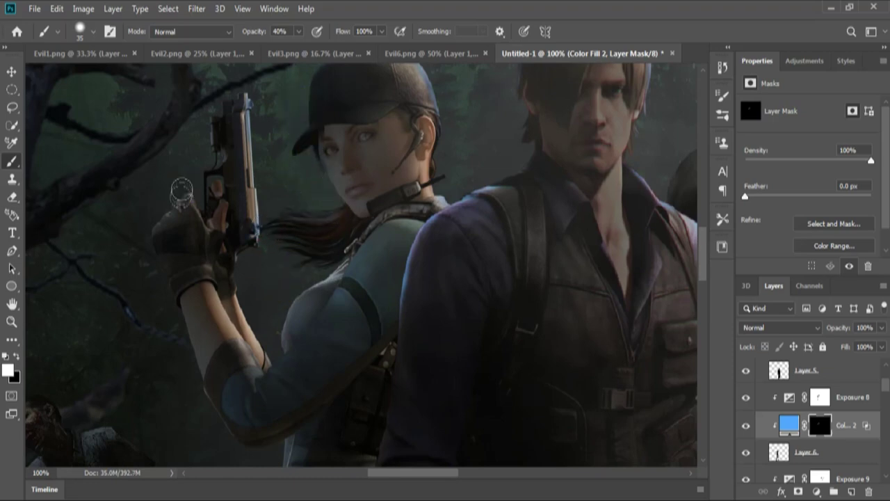
{"action": "left_click_drag", "start_coordinate": [155, 249], "coordinate": [209, 239]}
{"action": "key", "text": "x"}
{"action": "key", "text": "x"}
{"action": "left_click_drag", "start_coordinate": [238, 265], "coordinate": [308, 274]}
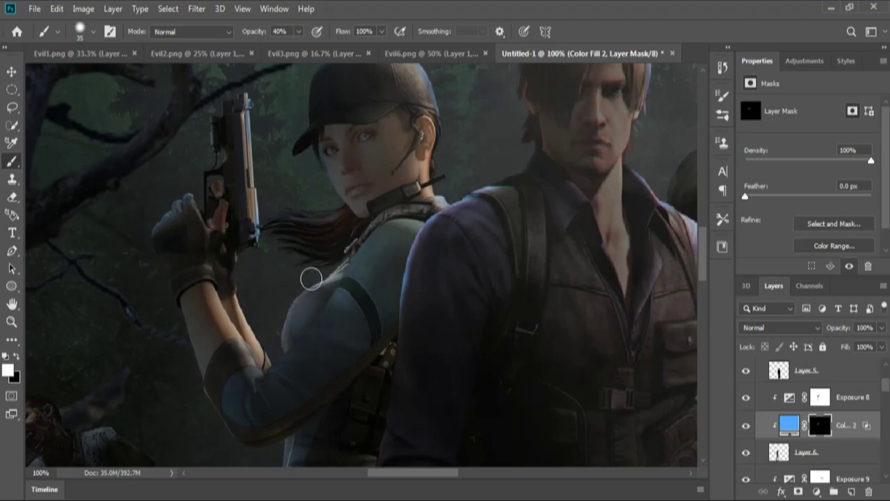
{"action": "left_click_drag", "start_coordinate": [253, 341], "coordinate": [292, 392]}
Add rim light along her lower leg and the cap's upper-right edge, then select Layer 4
{"action": "left_click_drag", "start_coordinate": [343, 341], "coordinate": [314, 130]}
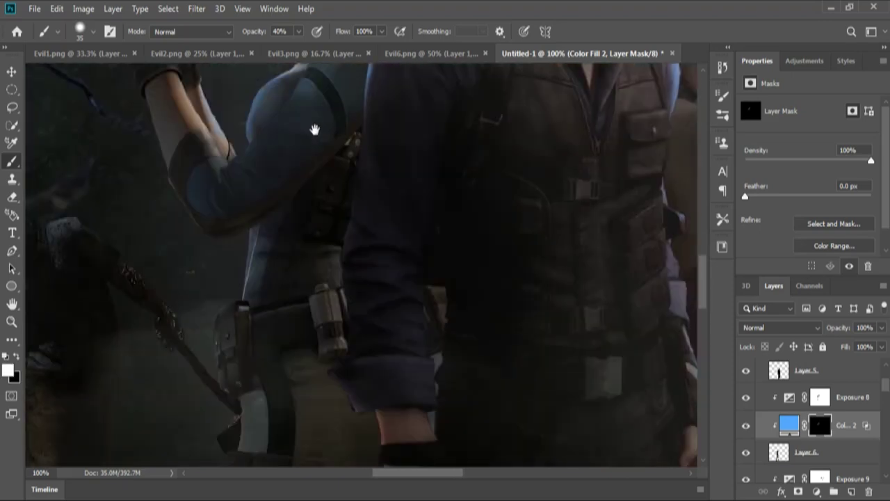
{"action": "left_click_drag", "start_coordinate": [218, 359], "coordinate": [348, 146]}
{"action": "left_click_drag", "start_coordinate": [304, 322], "coordinate": [288, 334]}
{"action": "left_click", "coordinate": [348, 258]}
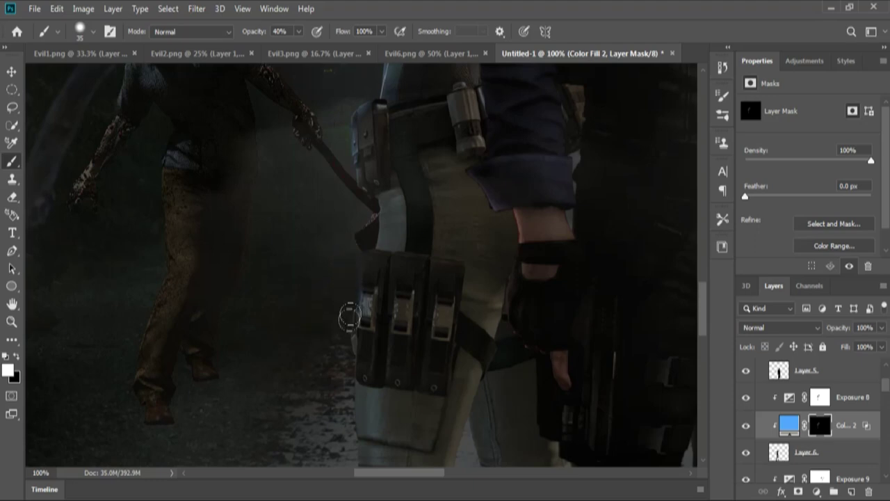
{"action": "left_click_drag", "start_coordinate": [348, 318], "coordinate": [400, 178]}
{"action": "left_click_drag", "start_coordinate": [408, 375], "coordinate": [407, 199]}
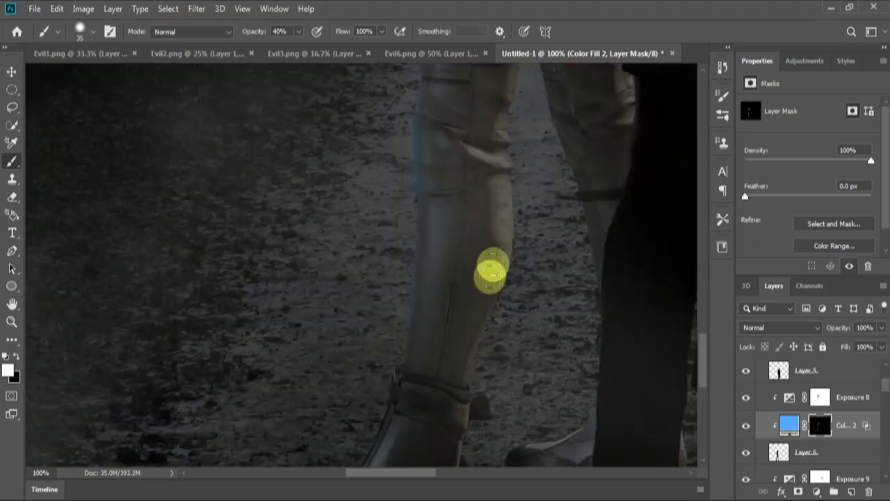
{"action": "left_click_drag", "start_coordinate": [491, 269], "coordinate": [363, 292]}
{"action": "left_click_drag", "start_coordinate": [328, 234], "coordinate": [314, 223]}
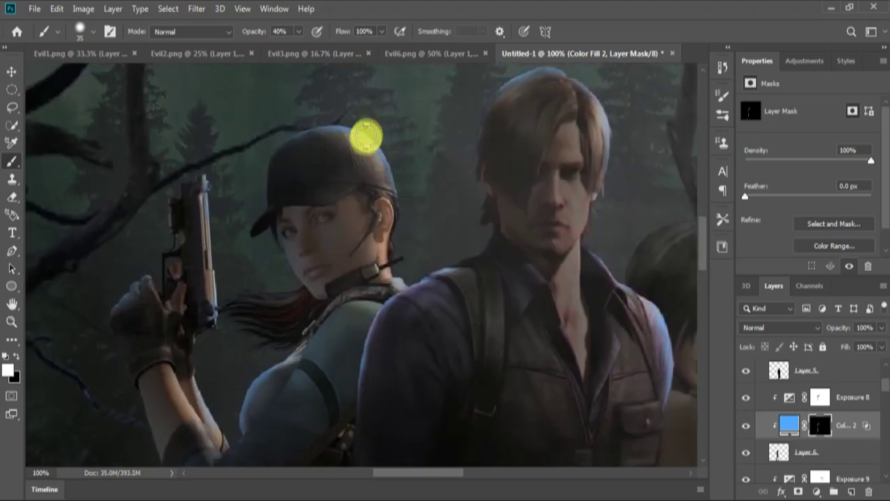
{"action": "left_click_drag", "start_coordinate": [279, 160], "coordinate": [374, 162]}
{"action": "left_click_drag", "start_coordinate": [450, 239], "coordinate": [206, 205]}
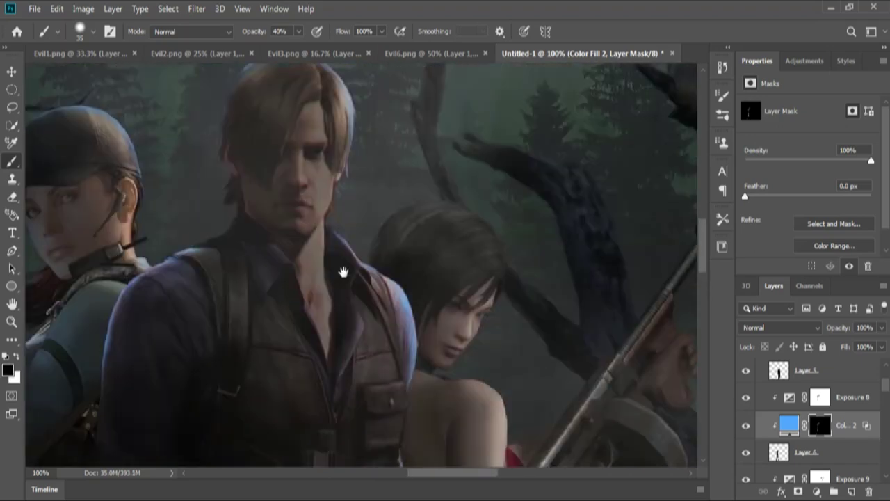
{"action": "scroll", "coordinate": [807, 417], "scroll_direction": "down", "scroll_amount": 2}
{"action": "left_click_drag", "start_coordinate": [807, 409], "coordinate": [826, 487]}
Add a blue Solid Color fill clipped to Layer 4 and invert its mask to black
{"action": "left_click", "coordinate": [826, 491]}
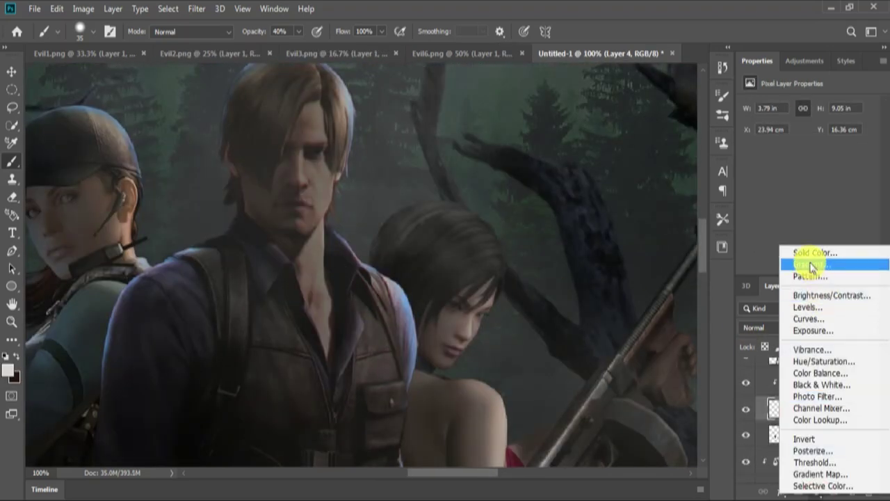
{"action": "left_click", "coordinate": [804, 258]}
{"action": "key", "text": "Return"}
{"action": "left_click", "coordinate": [820, 411]}
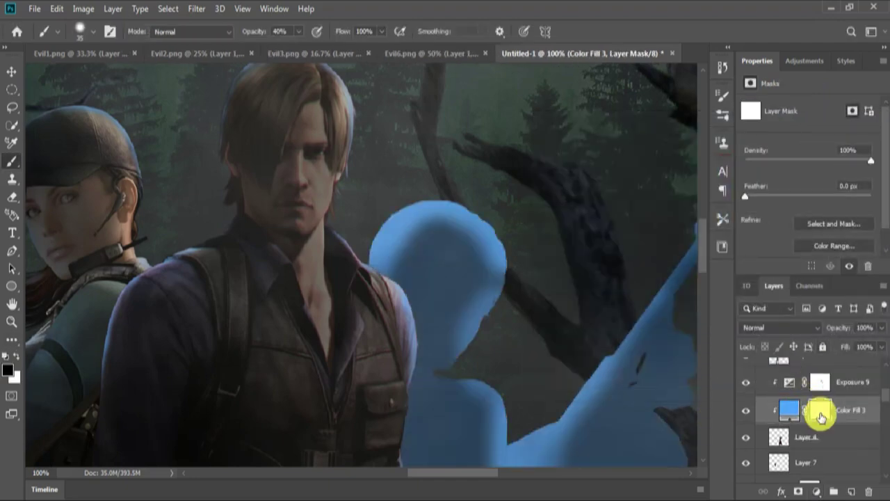
{"action": "key", "text": "ctrl+i"}
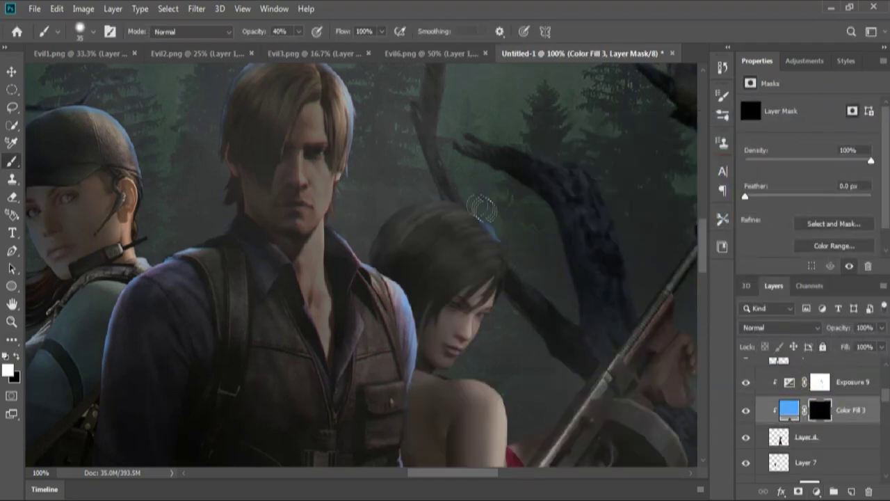
Limit Color Fill 3 to lighter underlying tones and set its blend mode to Linear Dodge (Add)
{"action": "right_click", "coordinate": [874, 411]}
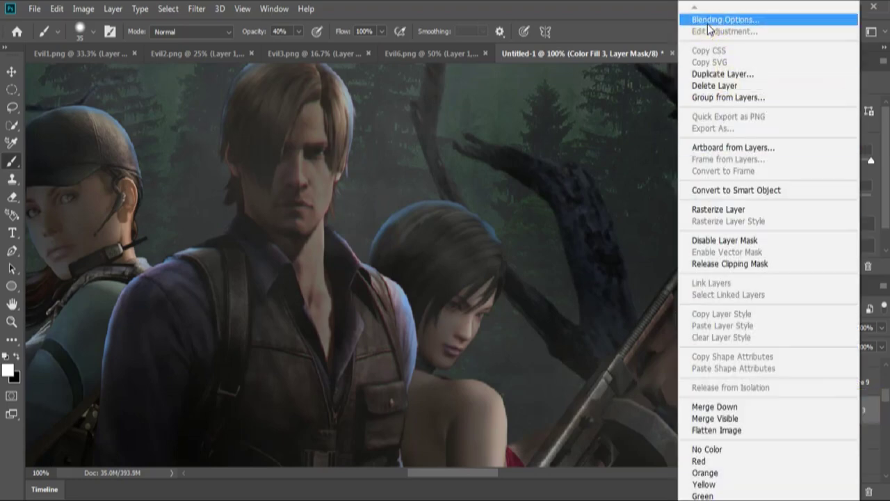
{"action": "left_click", "coordinate": [685, 15]}
{"action": "left_click_drag", "start_coordinate": [695, 394], "coordinate": [732, 395]}
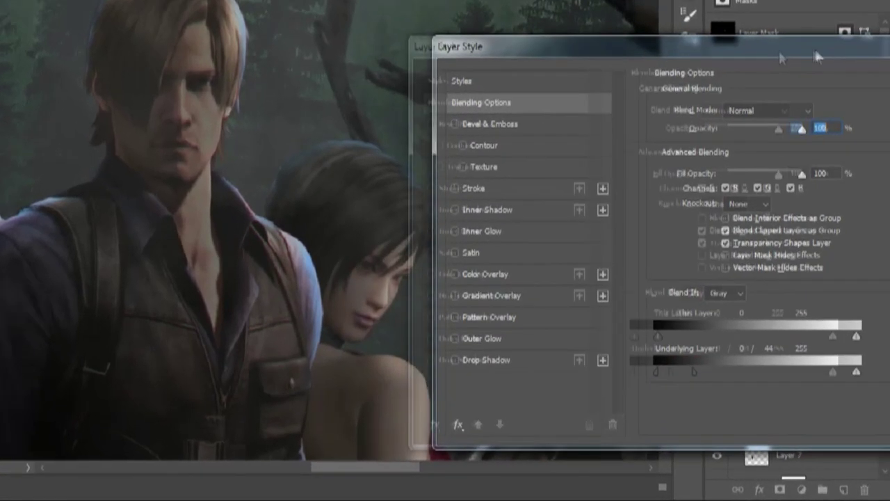
{"action": "key", "text": "Return"}
{"action": "left_click", "coordinate": [685, 236]}
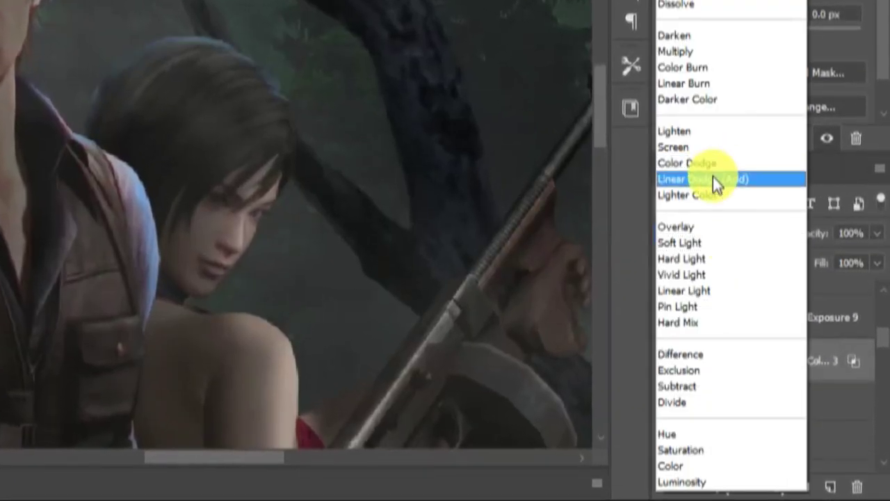
{"action": "left_click", "coordinate": [713, 179]}
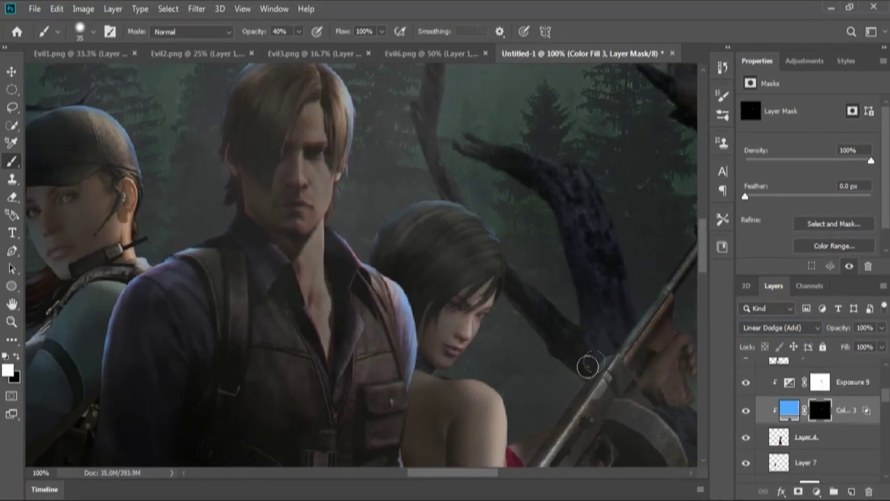
Paint the Color Fill 3 mask at 40% to add blue rim light on her shoulder
{"action": "left_click_drag", "start_coordinate": [587, 365], "coordinate": [510, 338]}
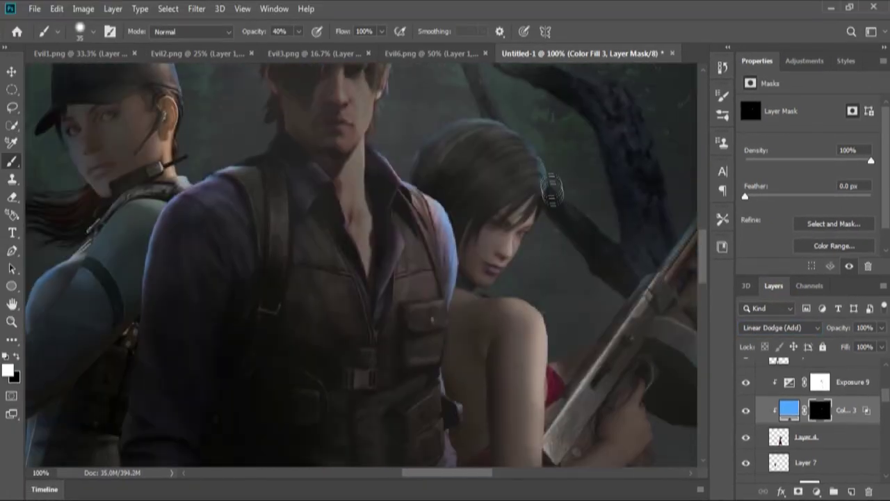
{"action": "left_click", "coordinate": [558, 192]}
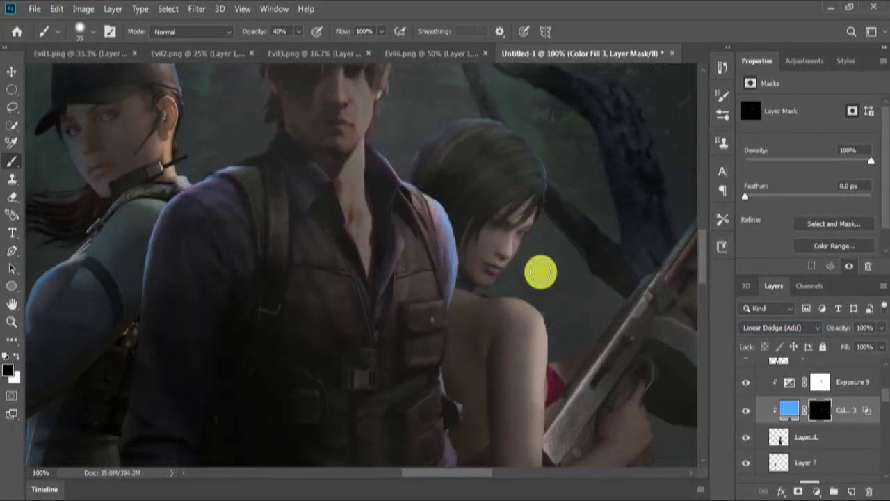
{"action": "key", "text": "x"}
{"action": "left_click", "coordinate": [504, 293]}
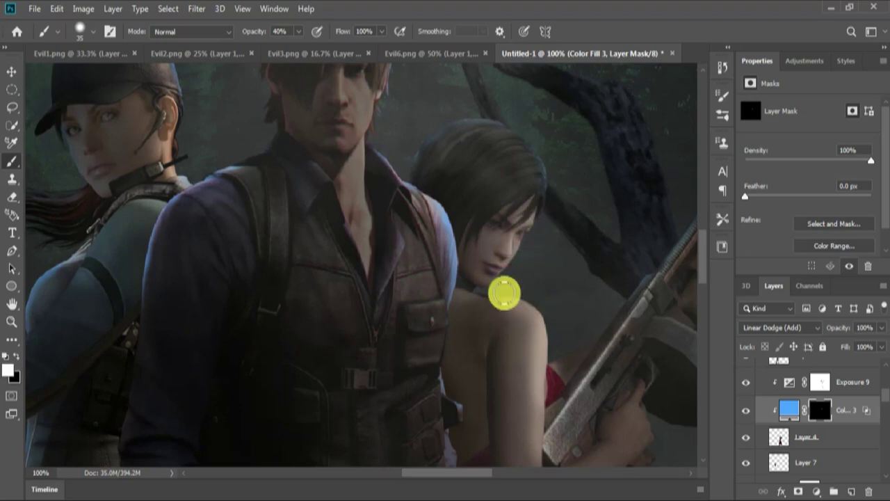
{"action": "left_click", "coordinate": [589, 346]}
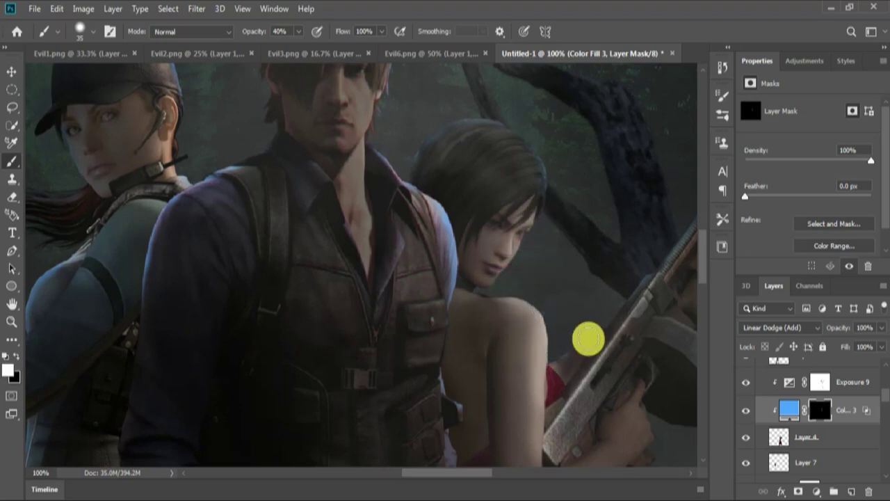
{"action": "scroll", "coordinate": [568, 351], "scroll_direction": "down", "scroll_amount": 5}
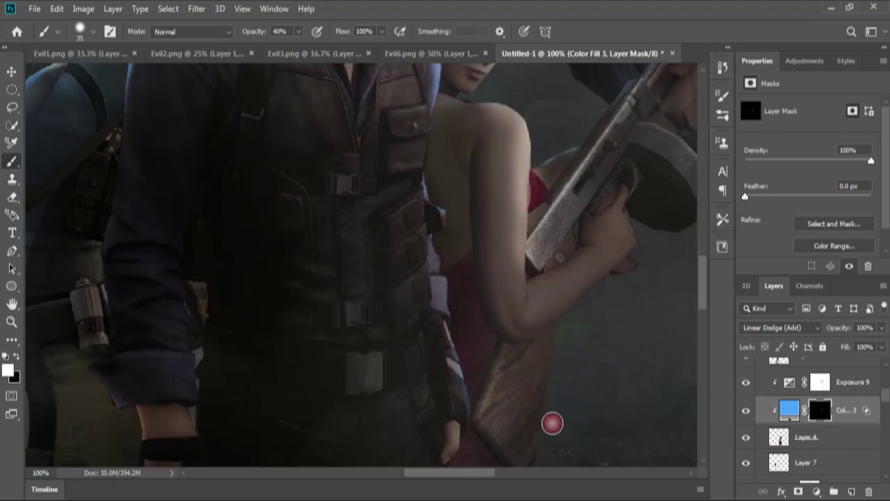
{"action": "scroll", "coordinate": [552, 423], "scroll_direction": "up", "scroll_amount": 5}
{"action": "left_click", "coordinate": [487, 280]}
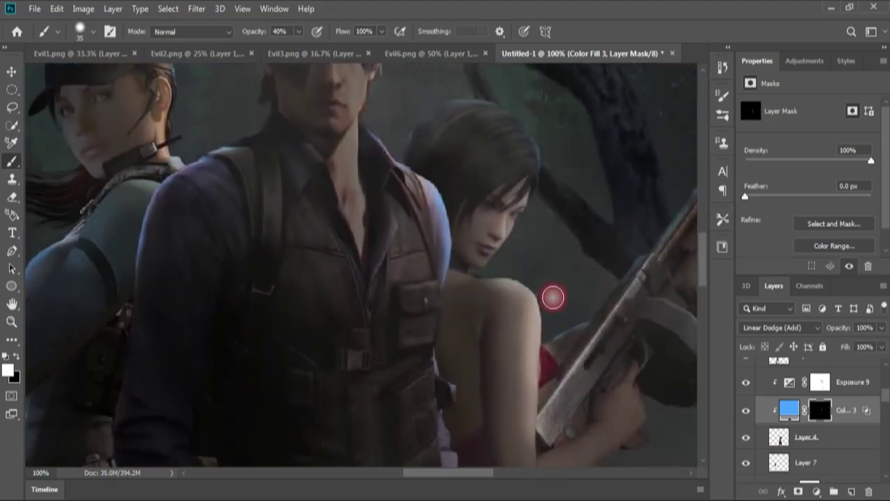
{"action": "scroll", "coordinate": [534, 297], "scroll_direction": "up", "scroll_amount": 1}
{"action": "left_click", "coordinate": [516, 298]}
{"action": "key", "text": "x"}
{"action": "left_click", "coordinate": [524, 337]}
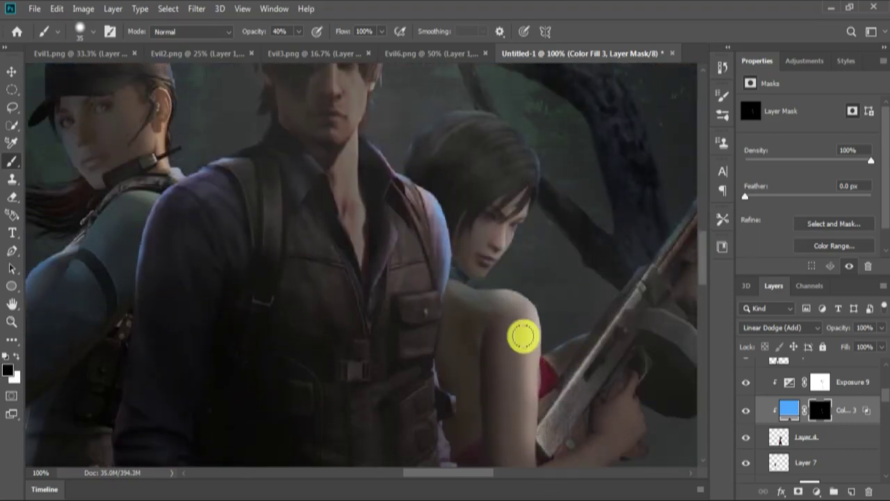
Paint rim light along her leg in white, then add a new empty Layer 8
{"action": "scroll", "coordinate": [499, 315], "scroll_direction": "down", "scroll_amount": 10}
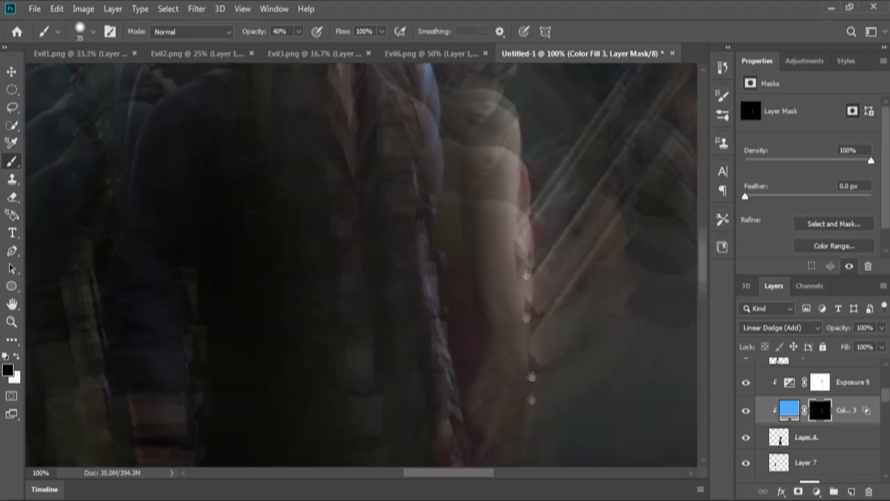
{"action": "scroll", "coordinate": [407, 233], "scroll_direction": "up", "scroll_amount": 10}
{"action": "scroll", "coordinate": [408, 232], "scroll_direction": "down", "scroll_amount": 10}
{"action": "key", "text": "x"}
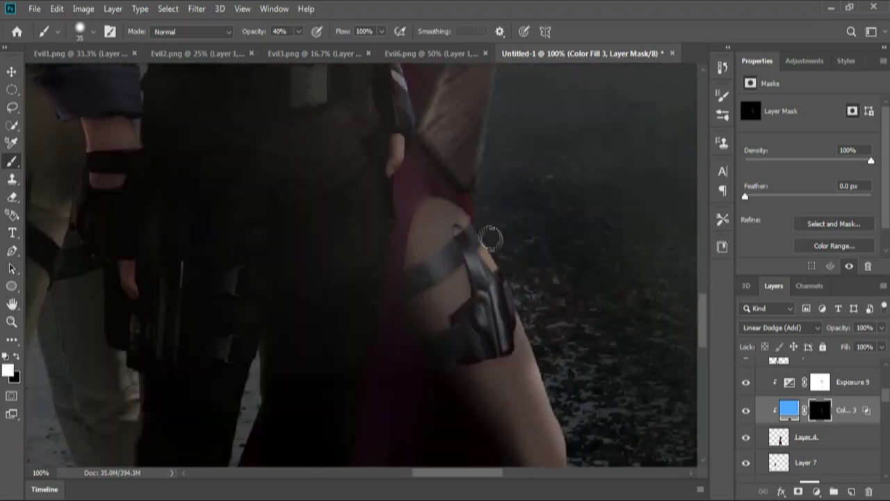
{"action": "scroll", "coordinate": [547, 210], "scroll_direction": "down", "scroll_amount": 5}
{"action": "scroll", "coordinate": [547, 330], "scroll_direction": "down", "scroll_amount": 5}
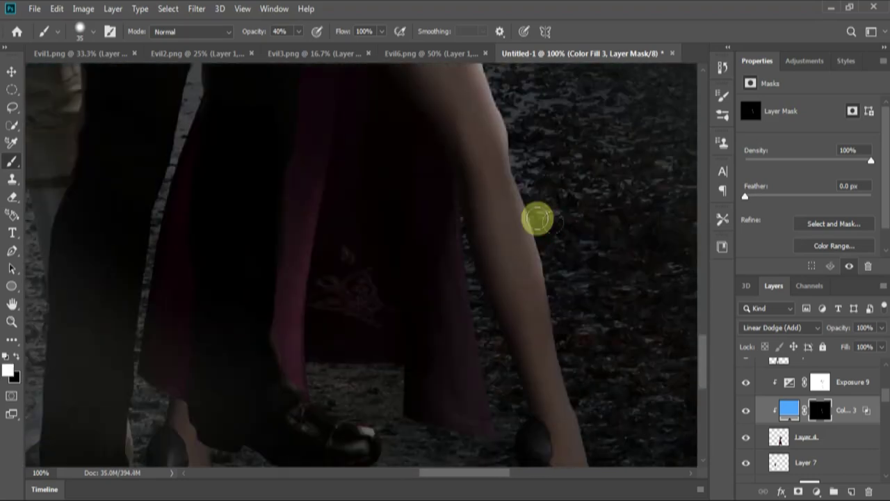
{"action": "left_click_drag", "start_coordinate": [533, 215], "coordinate": [555, 301]}
{"action": "scroll", "coordinate": [550, 284], "scroll_direction": "down", "scroll_amount": 5}
{"action": "scroll", "coordinate": [543, 297], "scroll_direction": "up", "scroll_amount": 10}
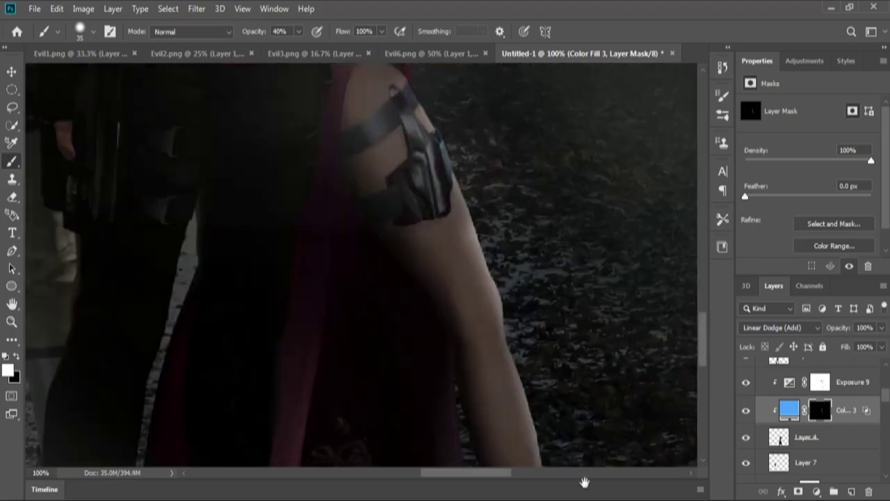
{"action": "scroll", "coordinate": [464, 294], "scroll_direction": "up", "scroll_amount": 4}
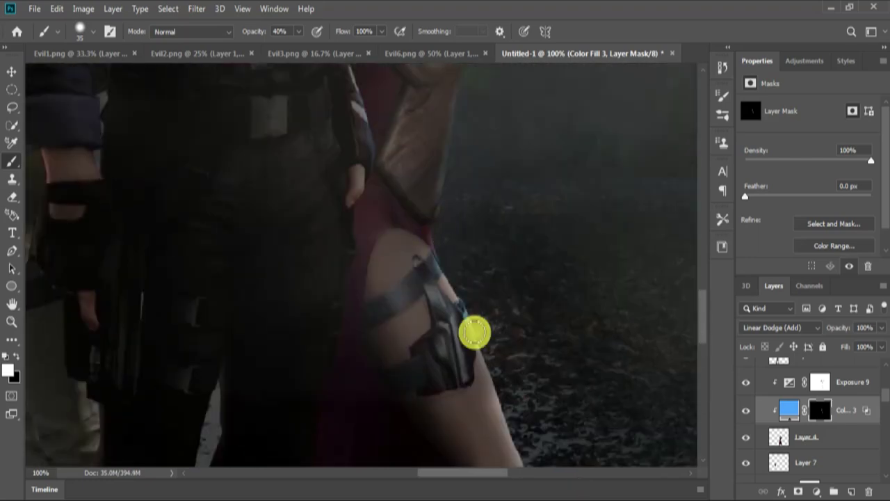
{"action": "scroll", "coordinate": [474, 332], "scroll_direction": "up", "scroll_amount": 10}
{"action": "left_click", "coordinate": [851, 491]}
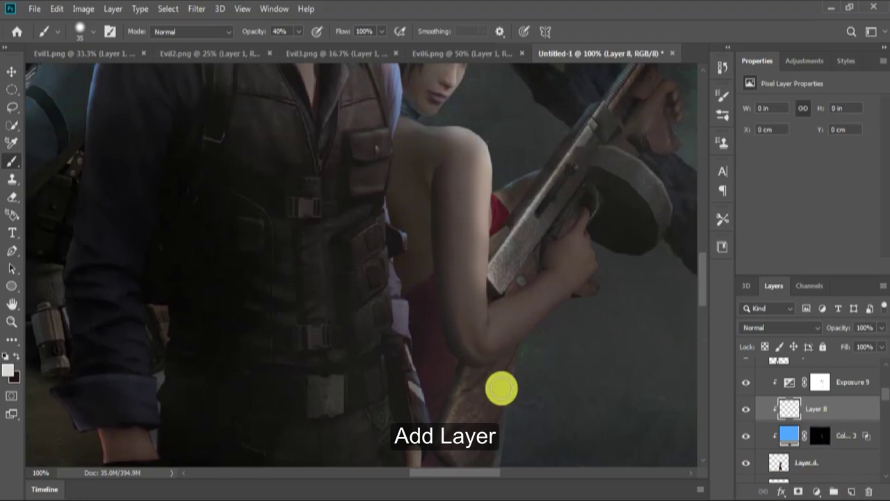
Paint short light highlight strokes along the edge of the woman's gun on Layer 8
{"action": "scroll", "coordinate": [403, 173], "scroll_direction": "up", "scroll_amount": 4}
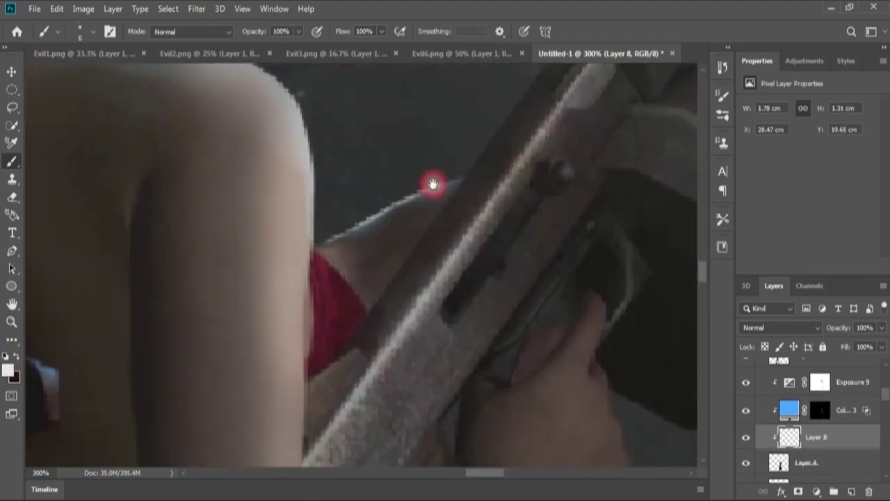
{"action": "left_click_drag", "start_coordinate": [432, 184], "coordinate": [372, 400]}
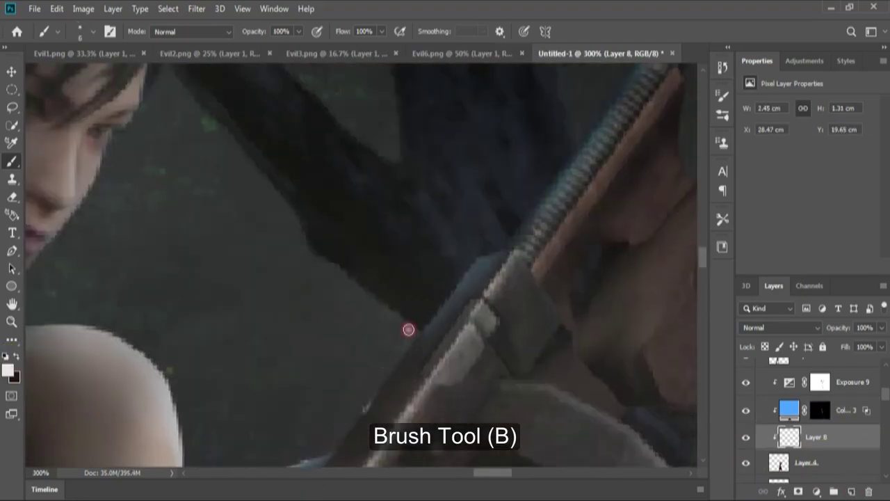
{"action": "mouse_move", "coordinate": [409, 329]}
{"action": "left_mouse_down"}
{"action": "mouse_move", "coordinate": [461, 278]}
{"action": "mouse_move", "coordinate": [399, 328]}
{"action": "left_mouse_up"}
{"action": "mouse_move", "coordinate": [496, 235]}
{"action": "left_mouse_down"}
{"action": "mouse_move", "coordinate": [413, 324]}
{"action": "mouse_move", "coordinate": [402, 427]}
{"action": "left_mouse_up"}
{"action": "mouse_move", "coordinate": [515, 260]}
{"action": "left_mouse_down"}
{"action": "mouse_move", "coordinate": [485, 340]}
{"action": "mouse_move", "coordinate": [441, 125]}
{"action": "left_mouse_up"}
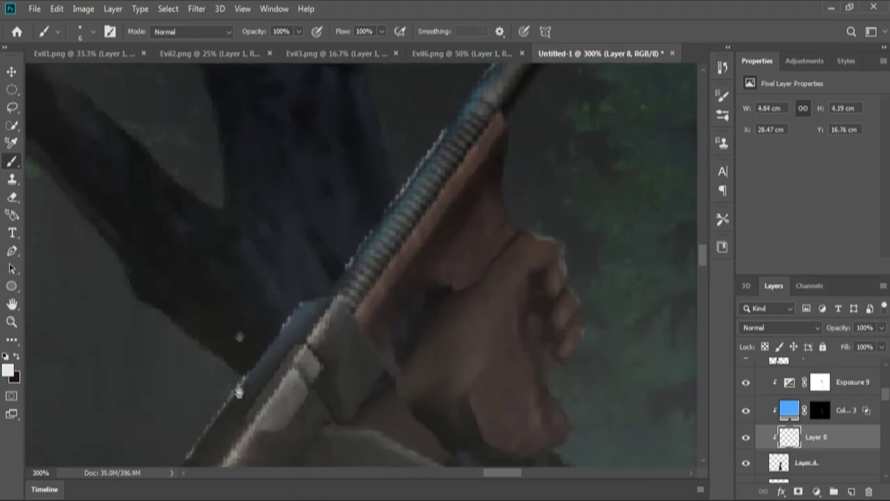
Pan to her hand and forearm and set the foreground colour to near-white
{"action": "left_click_drag", "start_coordinate": [239, 391], "coordinate": [473, 91]}
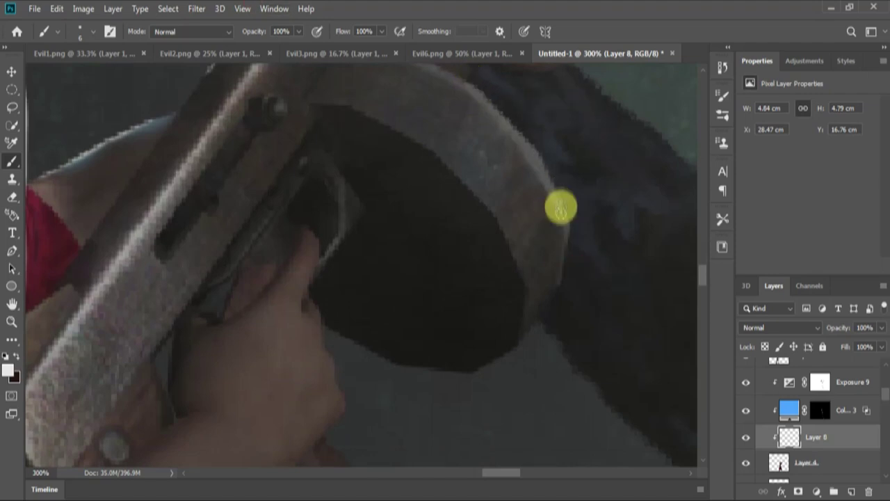
{"action": "left_click_drag", "start_coordinate": [560, 207], "coordinate": [341, 93]}
{"action": "key", "text": "x"}
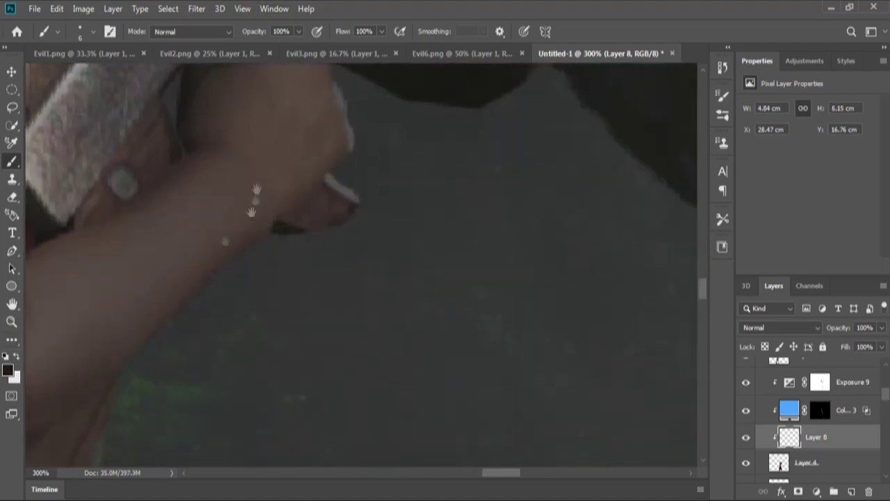
{"action": "left_click_drag", "start_coordinate": [252, 212], "coordinate": [417, 104]}
{"action": "left_click_drag", "start_coordinate": [208, 348], "coordinate": [337, 143]}
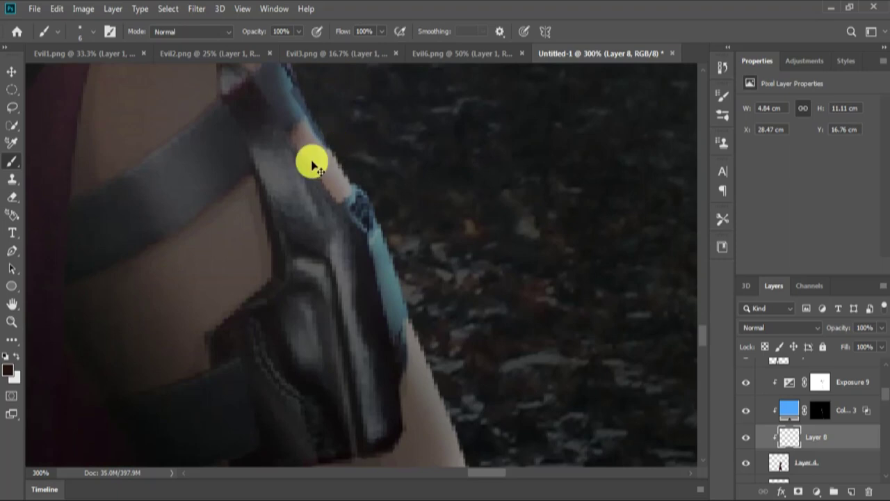
{"action": "left_click", "coordinate": [8, 369]}
{"action": "left_click", "coordinate": [725, 218]}
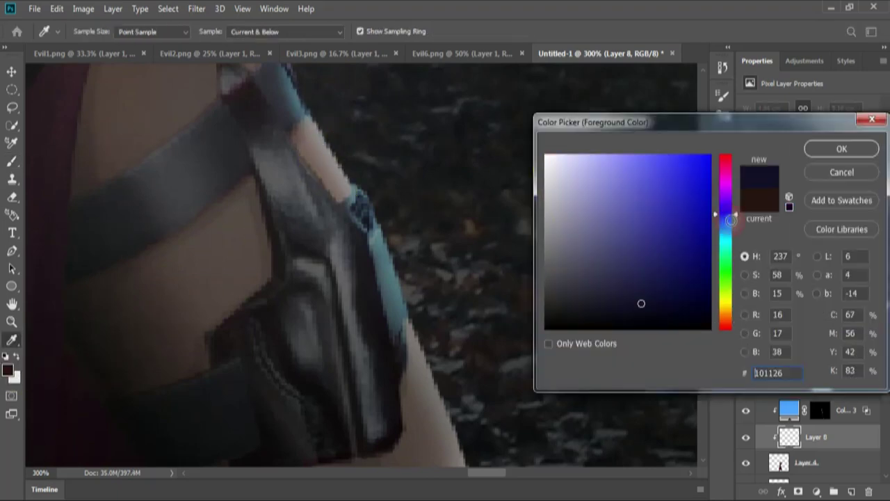
{"action": "left_click", "coordinate": [549, 174]}
{"action": "left_click", "coordinate": [841, 148]}
Paint thin near-white rim highlights along her arm and leg edges
{"action": "left_click_drag", "start_coordinate": [348, 209], "coordinate": [412, 265]}
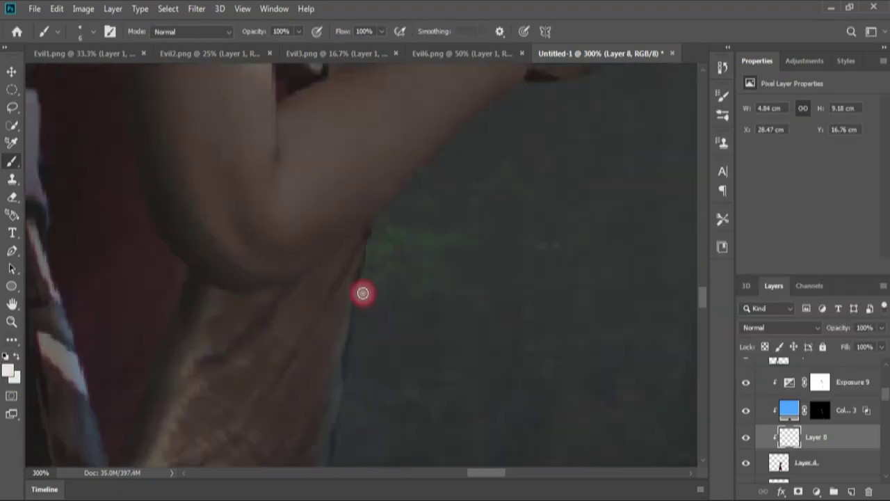
{"action": "scroll", "coordinate": [373, 199], "scroll_direction": "down", "scroll_amount": 3}
{"action": "scroll", "coordinate": [365, 324], "scroll_direction": "down", "scroll_amount": 3}
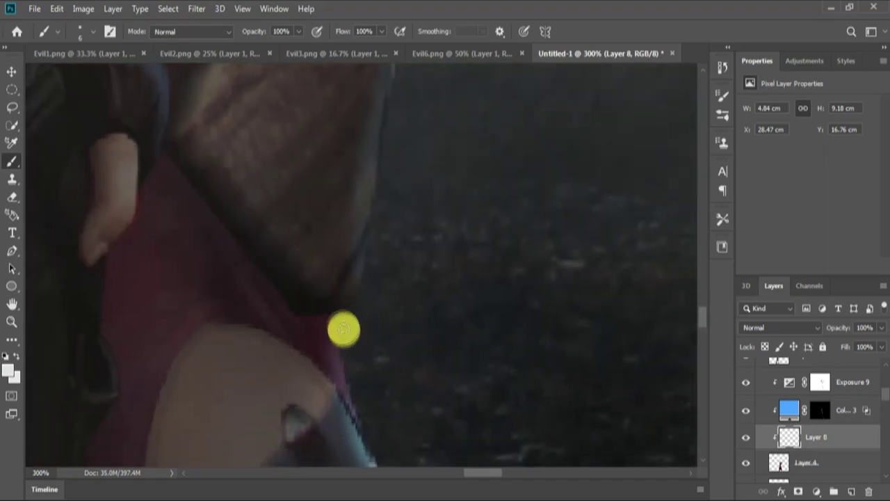
{"action": "scroll", "coordinate": [374, 298], "scroll_direction": "down", "scroll_amount": 3}
{"action": "scroll", "coordinate": [363, 249], "scroll_direction": "down", "scroll_amount": 3}
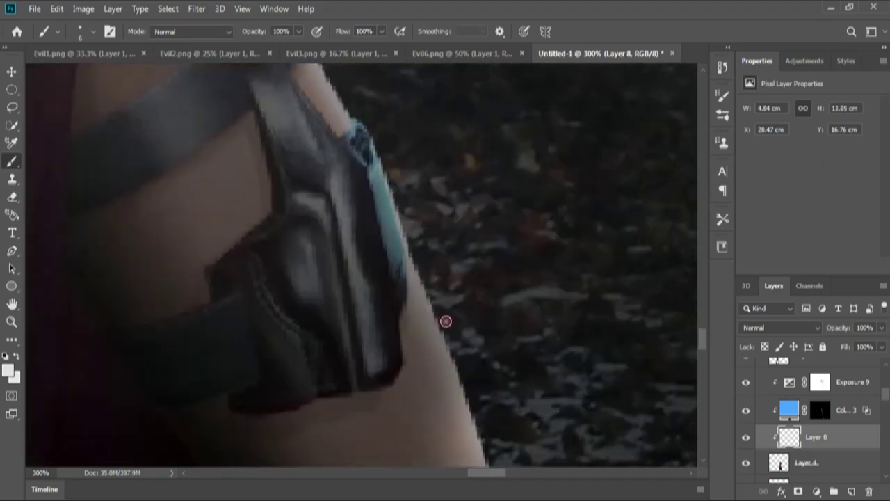
{"action": "scroll", "coordinate": [446, 321], "scroll_direction": "down", "scroll_amount": 3}
{"action": "scroll", "coordinate": [500, 364], "scroll_direction": "down", "scroll_amount": 3}
{"action": "left_click", "coordinate": [506, 160]}
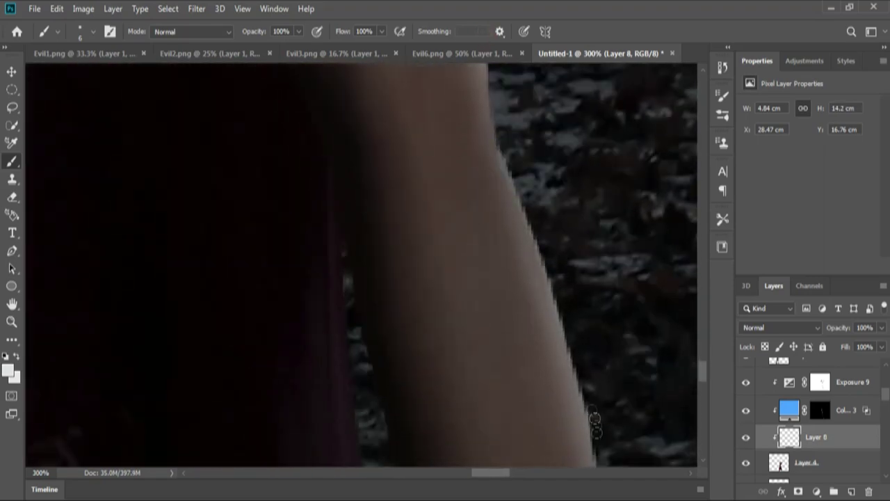
{"action": "scroll", "coordinate": [417, 174], "scroll_direction": "down", "scroll_amount": 3}
{"action": "scroll", "coordinate": [417, 119], "scroll_direction": "down", "scroll_amount": 3}
{"action": "scroll", "coordinate": [441, 199], "scroll_direction": "down", "scroll_amount": 3}
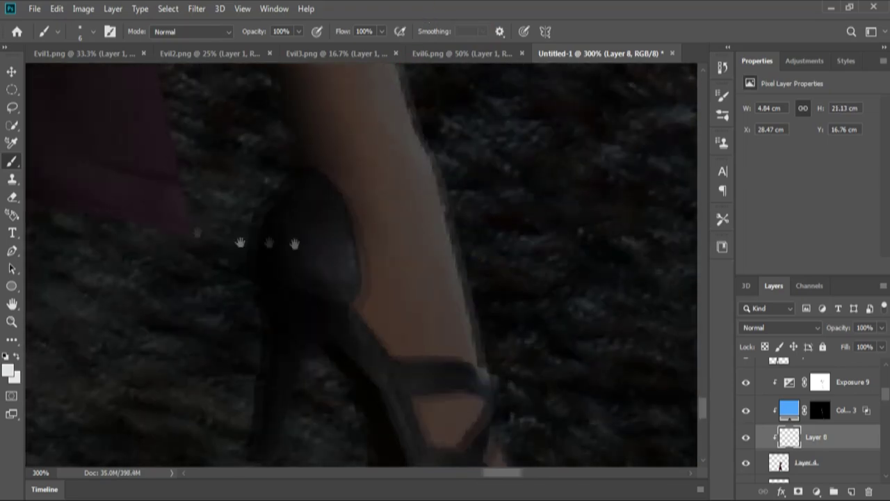
{"action": "scroll", "coordinate": [402, 236], "scroll_direction": "down", "scroll_amount": 2}
{"action": "scroll", "coordinate": [402, 239], "scroll_direction": "down", "scroll_amount": 1}
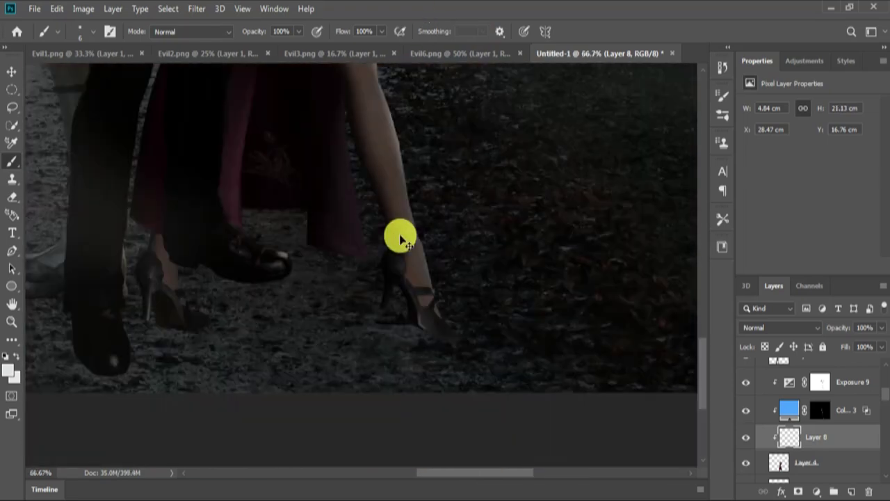
{"action": "scroll", "coordinate": [397, 234], "scroll_direction": "down", "scroll_amount": 1}
{"action": "mouse_move", "coordinate": [69, 248]}
{"action": "left_mouse_down"}
{"action": "mouse_move", "coordinate": [334, 199]}
{"action": "mouse_move", "coordinate": [342, 354]}
{"action": "left_mouse_up"}
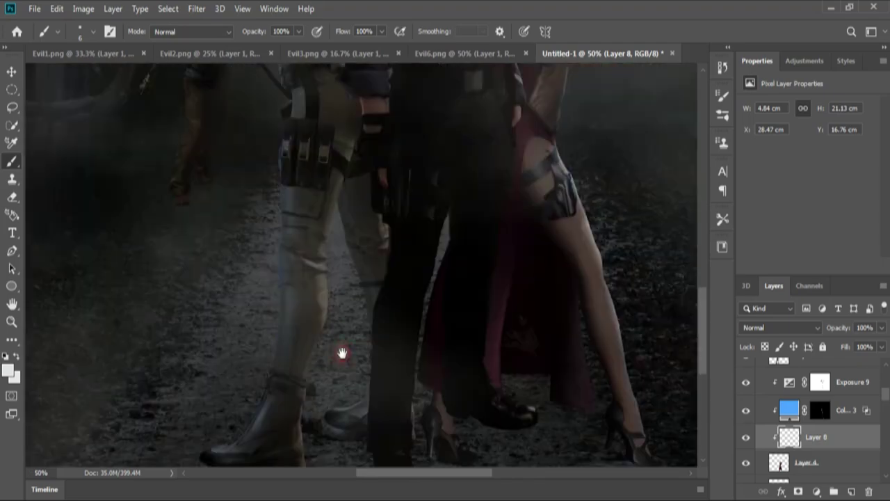
{"action": "scroll", "coordinate": [382, 318], "scroll_direction": "down", "scroll_amount": 1}
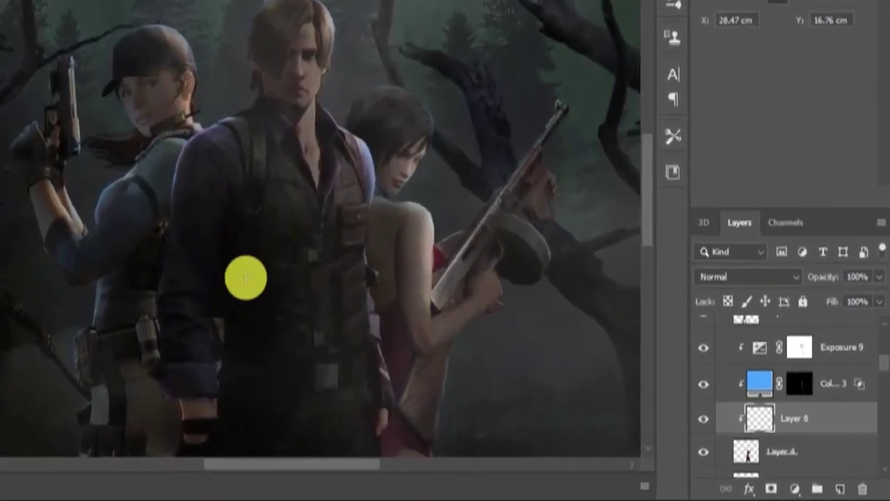
On Layer 9, paint light highlights on the man's shoulder, collar and face
{"action": "scroll", "coordinate": [852, 459], "scroll_direction": "down", "scroll_amount": 3}
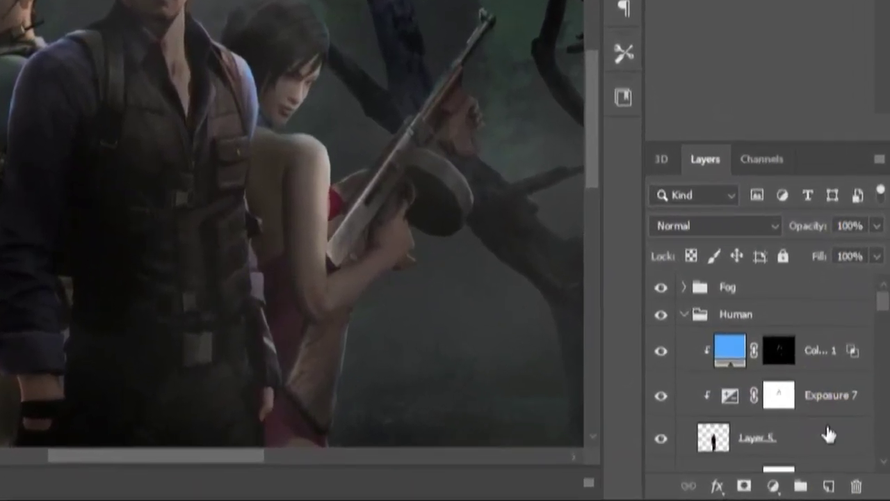
{"action": "left_click", "coordinate": [790, 452]}
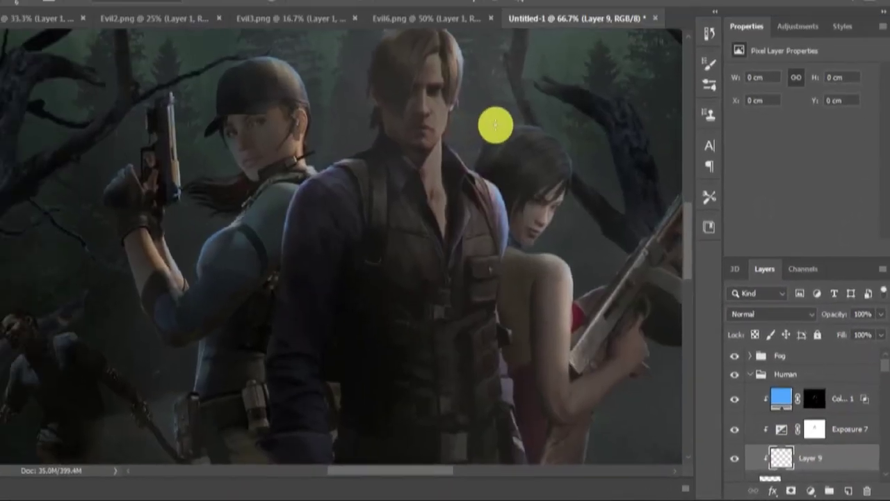
{"action": "scroll", "coordinate": [505, 133], "scroll_direction": "up", "scroll_amount": 2}
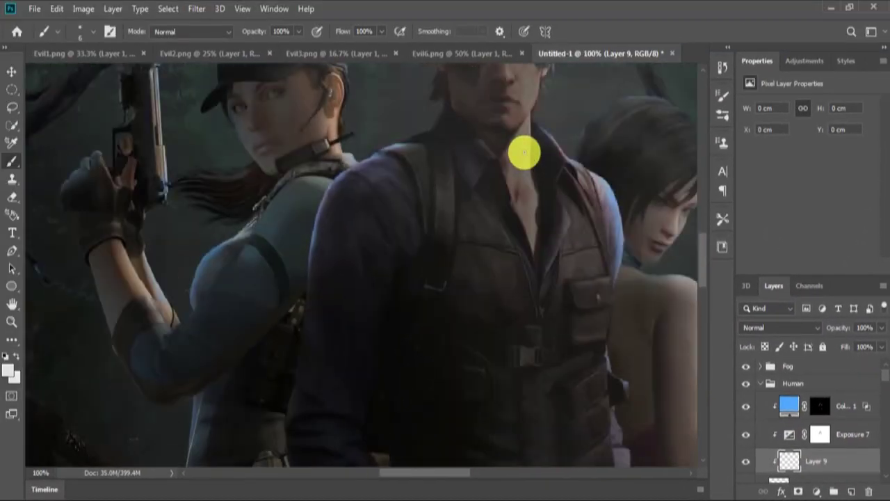
{"action": "left_click_drag", "start_coordinate": [524, 153], "coordinate": [472, 252]}
{"action": "left_click", "coordinate": [361, 260]}
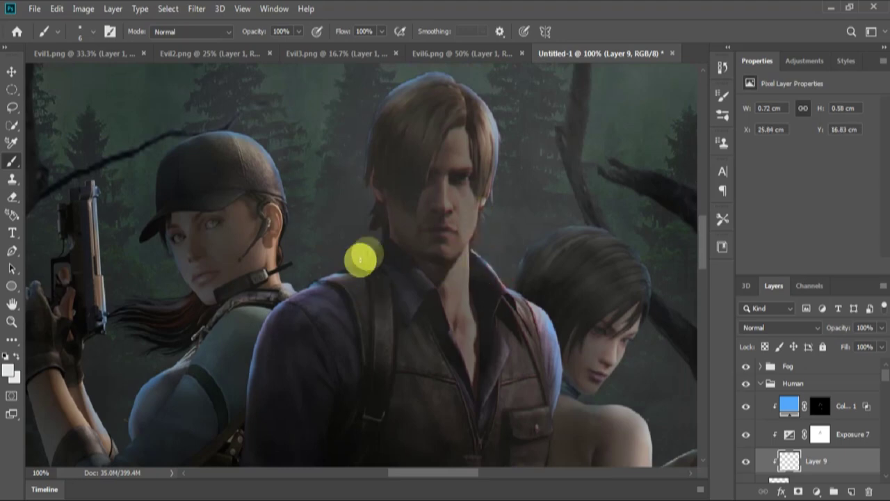
{"action": "left_click_drag", "start_coordinate": [363, 312], "coordinate": [411, 312]}
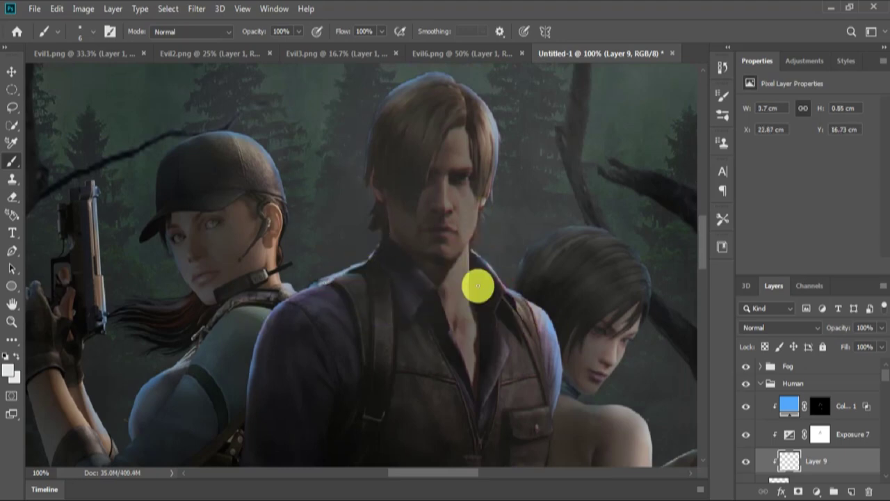
{"action": "left_click", "coordinate": [343, 263]}
{"action": "left_click", "coordinate": [523, 314]}
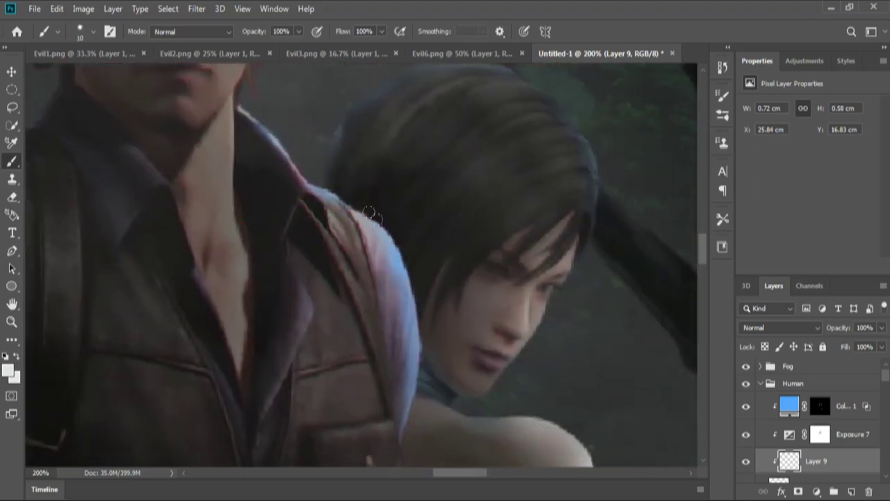
{"action": "left_click", "coordinate": [327, 130]}
{"action": "left_click_drag", "start_coordinate": [427, 258], "coordinate": [414, 327]}
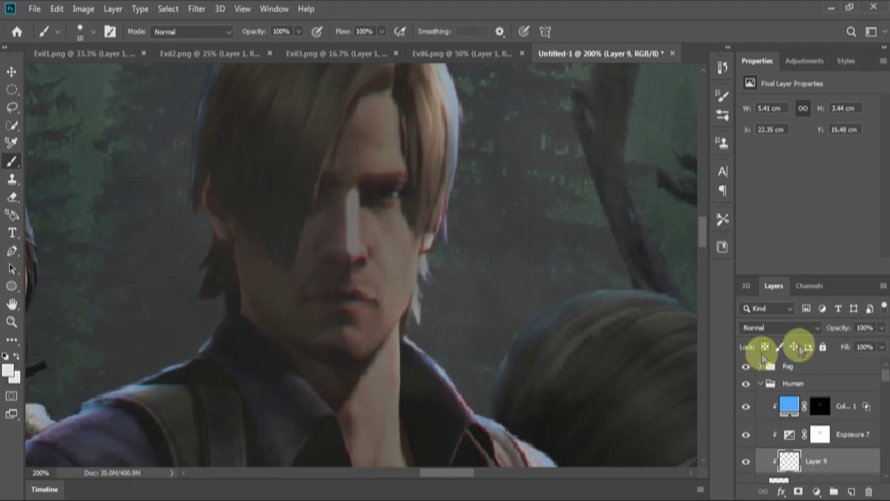
Set Layer 9's Blend If Underlying Layer black slider to 0 and split the white at 110
{"action": "right_click", "coordinate": [843, 451]}
{"action": "left_click", "coordinate": [705, 19]}
{"action": "left_click_drag", "start_coordinate": [396, 130], "coordinate": [565, 136]}
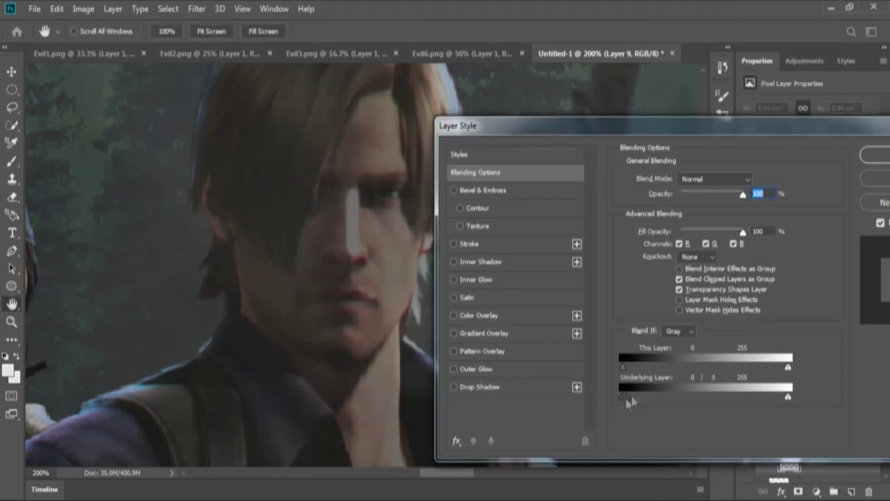
{"action": "left_click_drag", "start_coordinate": [658, 393], "coordinate": [619, 411]}
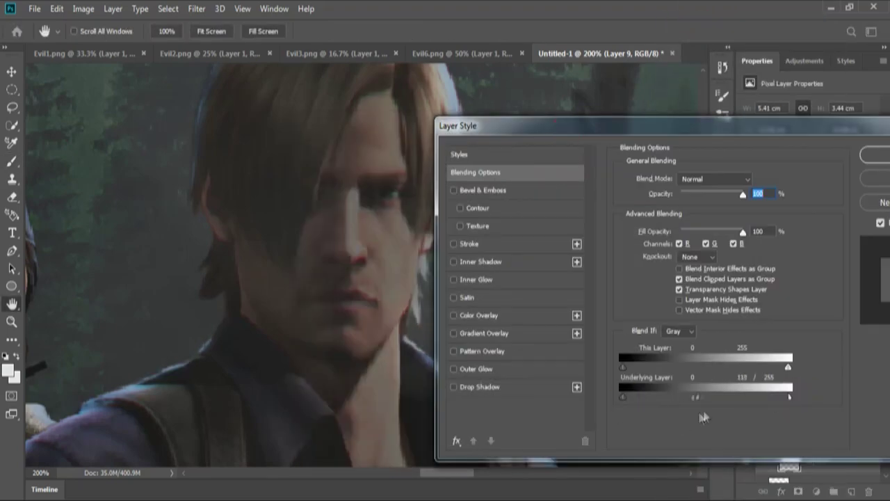
{"action": "key", "text": "Return"}
Paint a small light highlight on the man's face and erase the stray light spot
{"action": "key", "text": "b"}
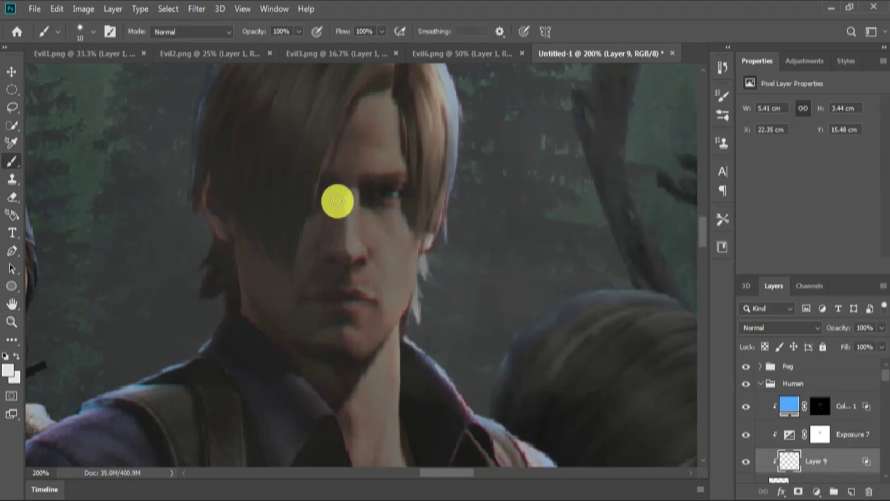
{"action": "mouse_move", "coordinate": [366, 220]}
{"action": "left_mouse_down"}
{"action": "mouse_move", "coordinate": [349, 197]}
{"action": "mouse_move", "coordinate": [334, 197]}
{"action": "left_mouse_up"}
{"action": "key", "text": "e"}
{"action": "left_click", "coordinate": [405, 326]}
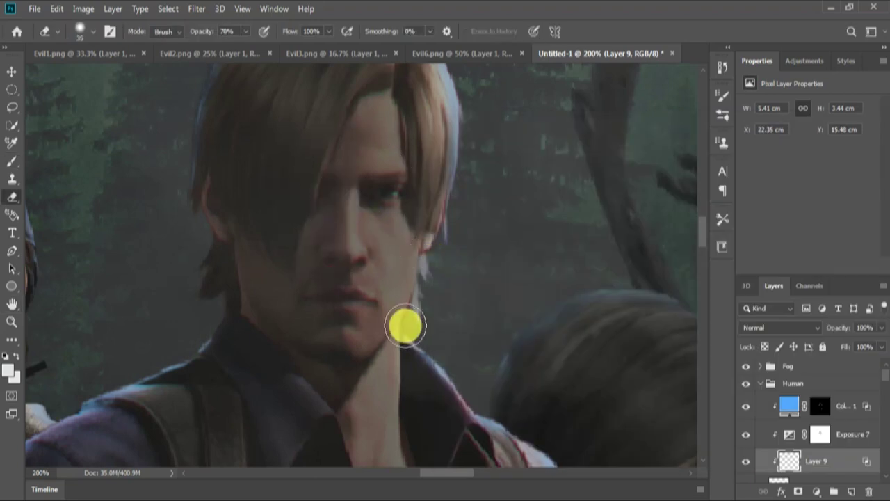
Paint small highlight touches on Layer 9 and erase excess light near the chin
{"action": "key", "text": "b"}
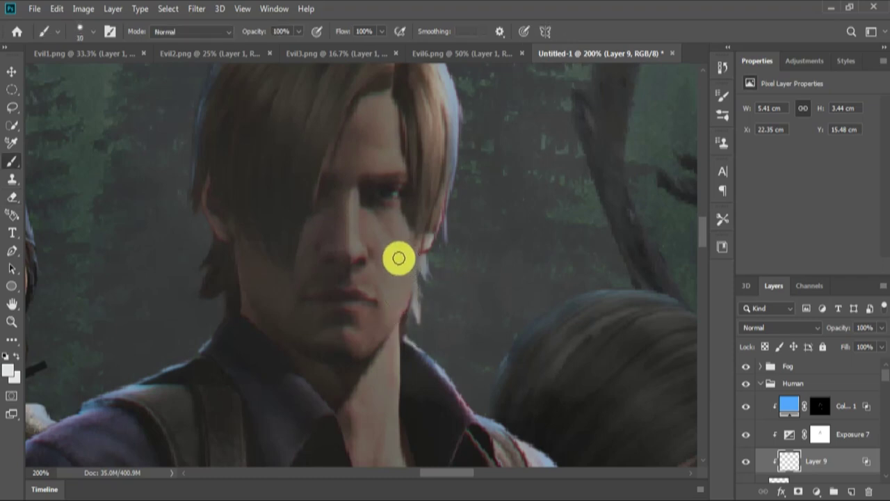
{"action": "left_click", "coordinate": [241, 263]}
{"action": "left_click", "coordinate": [364, 280]}
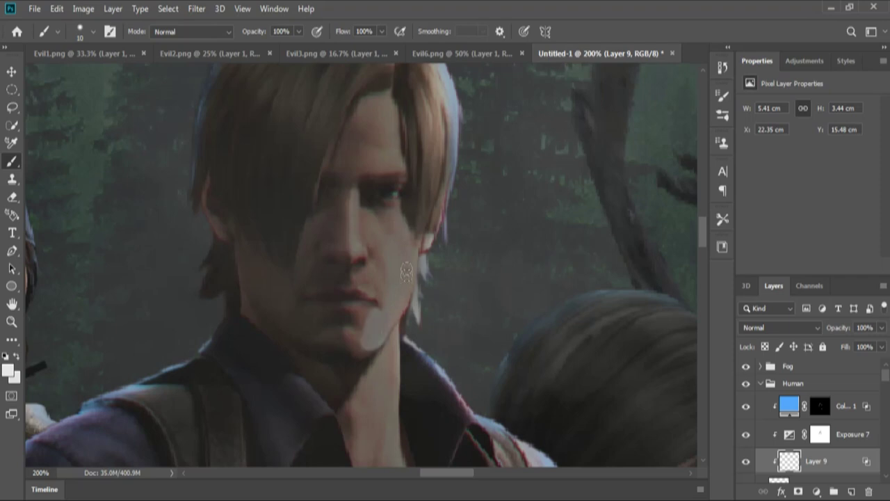
{"action": "left_click_drag", "start_coordinate": [392, 322], "coordinate": [371, 343]}
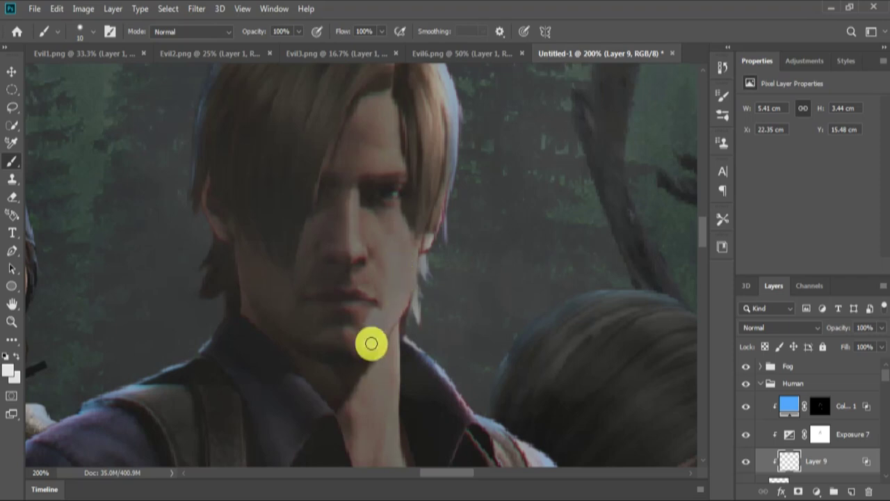
{"action": "key", "text": "e"}
{"action": "left_click", "coordinate": [362, 364]}
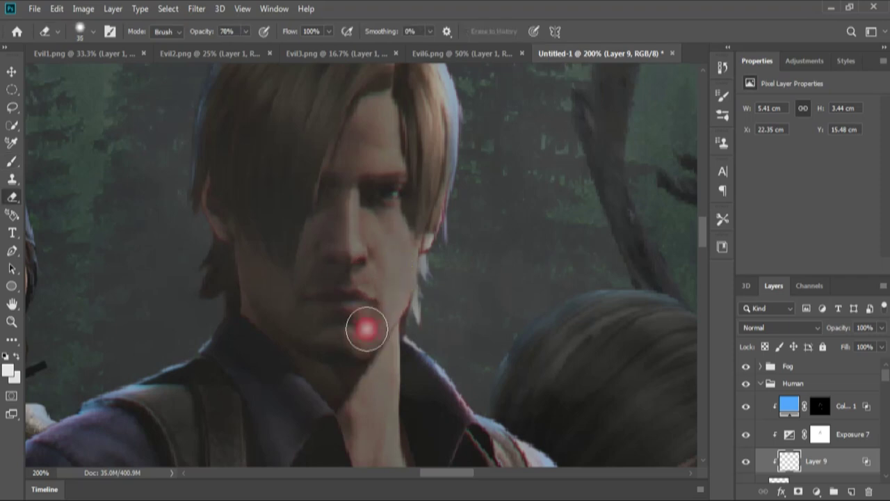
{"action": "scroll", "coordinate": [400, 348], "scroll_direction": "up", "scroll_amount": 5}
Paint rim light along the hair outline and the shoulder edge
{"action": "key", "text": "b"}
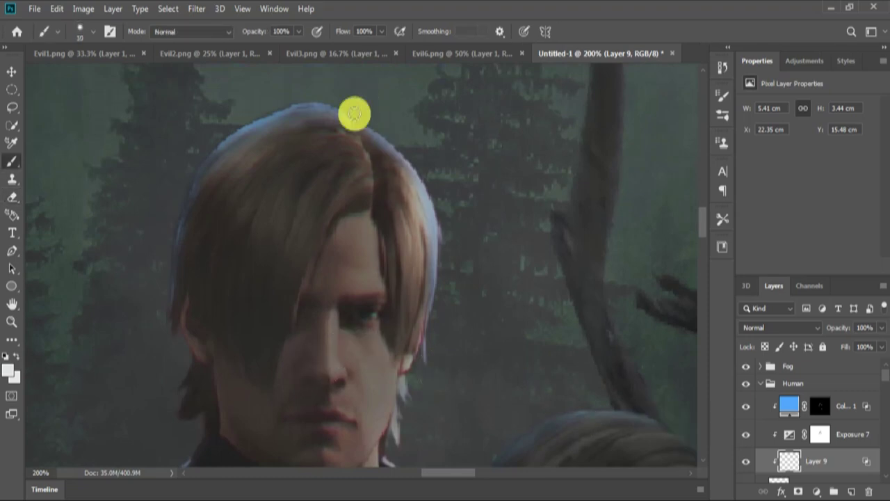
{"action": "left_click_drag", "start_coordinate": [162, 161], "coordinate": [200, 155]}
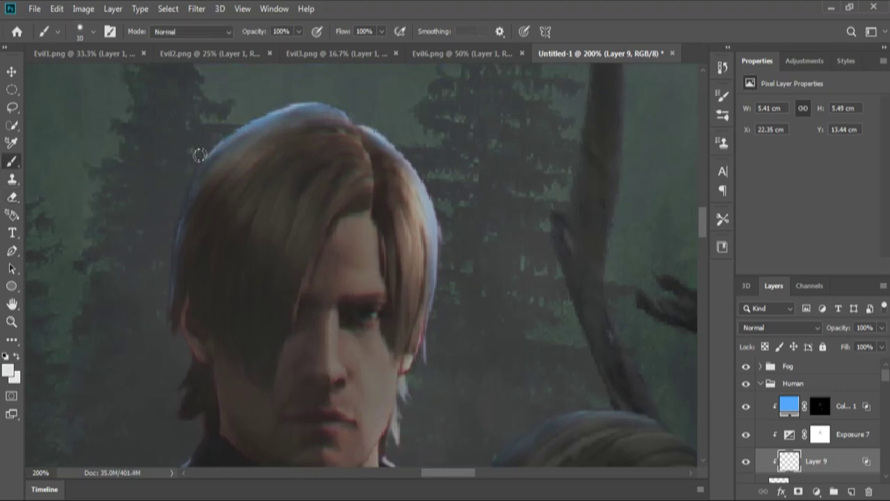
{"action": "scroll", "coordinate": [187, 174], "scroll_direction": "down", "scroll_amount": 3}
{"action": "scroll", "coordinate": [278, 244], "scroll_direction": "down", "scroll_amount": 5}
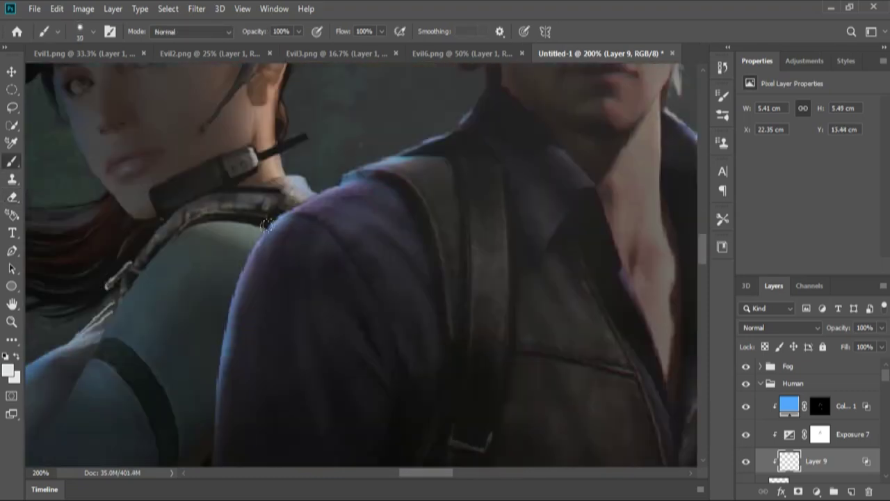
{"action": "scroll", "coordinate": [229, 300], "scroll_direction": "down", "scroll_amount": 3}
{"action": "left_click", "coordinate": [303, 205]}
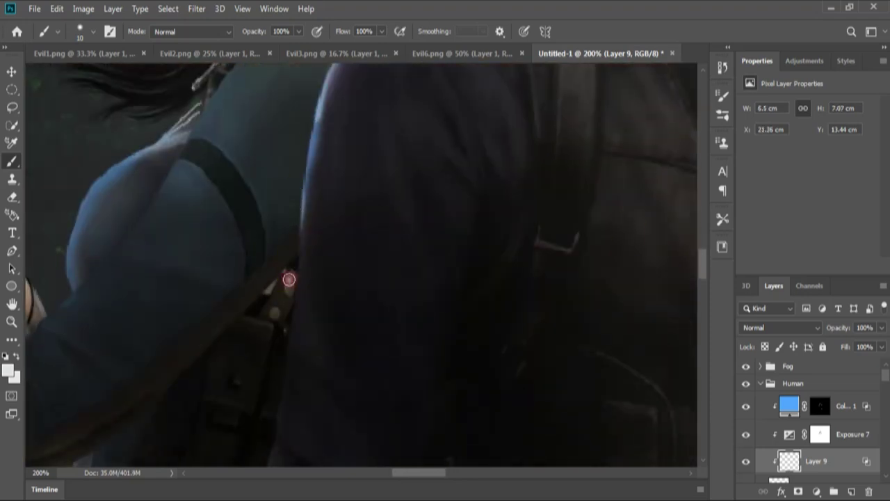
Paint a light purple stroke down the collar and erase the excess near it
{"action": "scroll", "coordinate": [289, 279], "scroll_direction": "right", "scroll_amount": 5}
{"action": "left_click_drag", "start_coordinate": [430, 218], "coordinate": [445, 279]}
{"action": "left_click_drag", "start_coordinate": [430, 227], "coordinate": [418, 354]}
{"action": "key", "text": "e"}
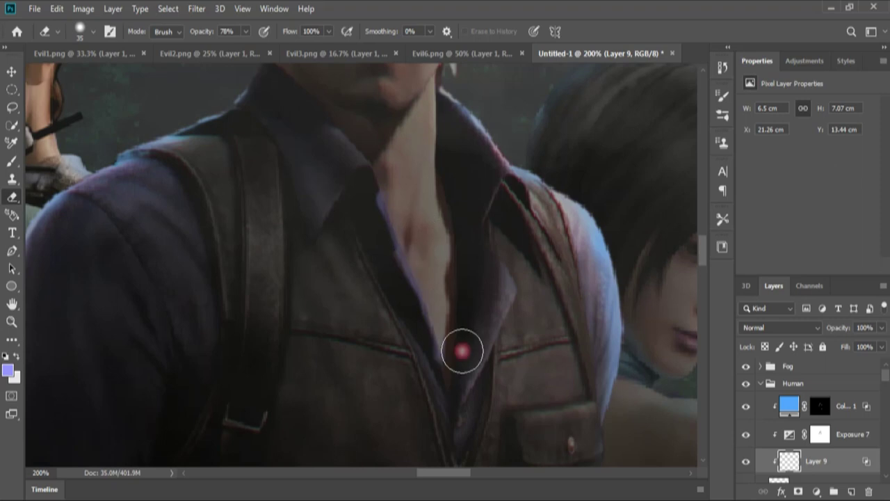
{"action": "left_click_drag", "start_coordinate": [358, 202], "coordinate": [407, 199]}
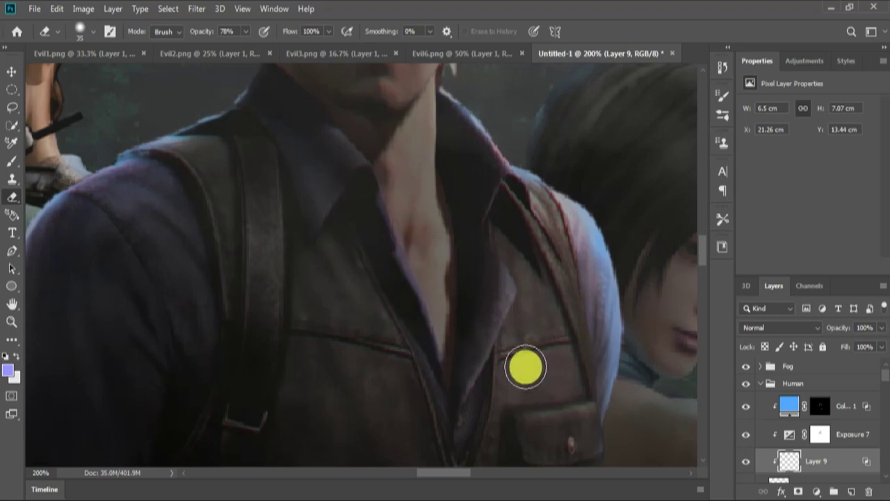
Erase the purple stroke from the shoulder and bring the jacket pocket into view
{"action": "key", "text": "b"}
{"action": "left_click_drag", "start_coordinate": [200, 181], "coordinate": [214, 148]}
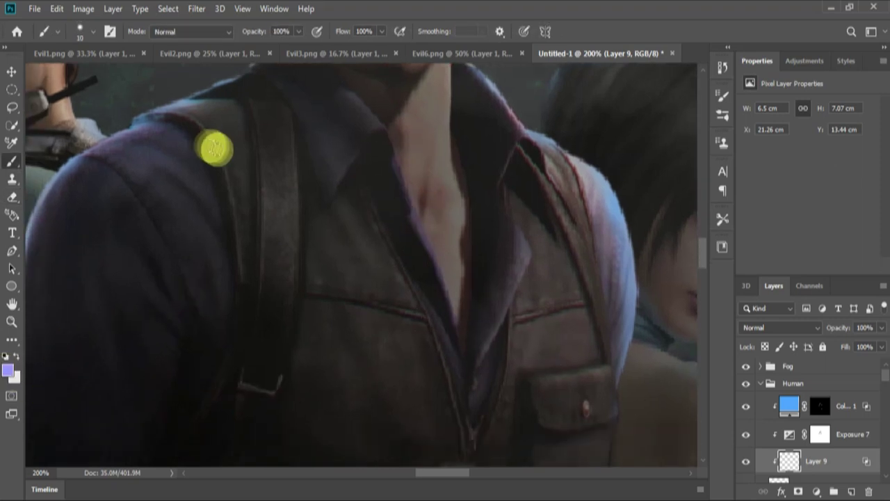
{"action": "key", "text": "e"}
{"action": "mouse_move", "coordinate": [229, 271]}
{"action": "left_mouse_down"}
{"action": "mouse_move", "coordinate": [213, 211]}
{"action": "mouse_move", "coordinate": [278, 131]}
{"action": "left_mouse_up"}
{"action": "left_click_drag", "start_coordinate": [562, 318], "coordinate": [449, 183]}
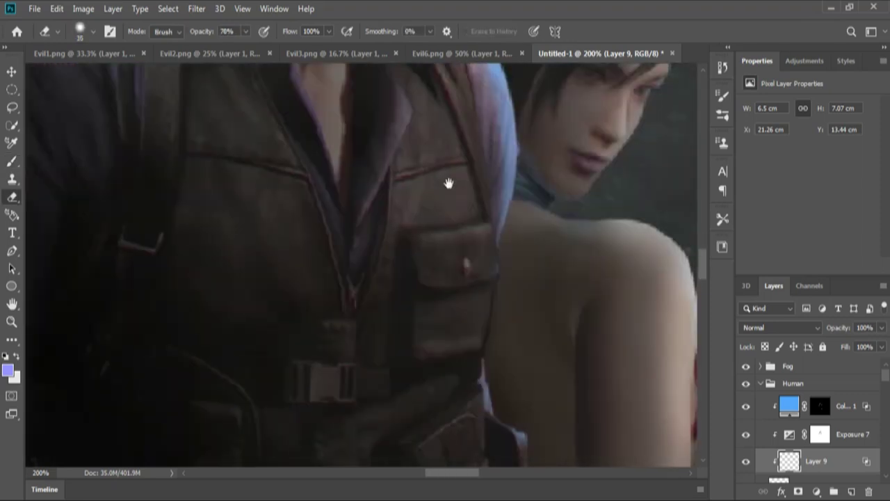
{"action": "left_click_drag", "start_coordinate": [437, 227], "coordinate": [435, 265]}
With a size-5 brush, clean purple off the pocket flap and jacket seam and rim the lower jacket edge
{"action": "key", "text": "b"}
{"action": "key", "text": "bracketleft"}
{"action": "key", "text": "bracketleft"}
{"action": "key", "text": "bracketleft"}
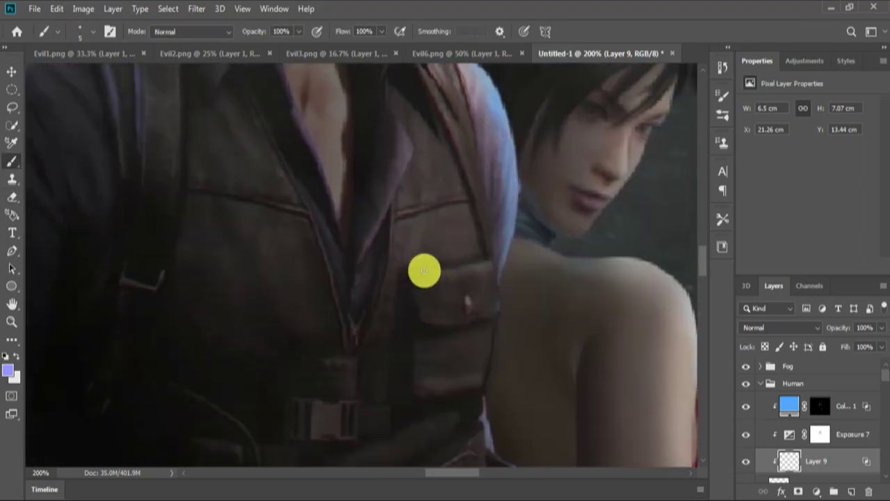
{"action": "key", "text": "e"}
{"action": "left_click_drag", "start_coordinate": [464, 287], "coordinate": [411, 287]}
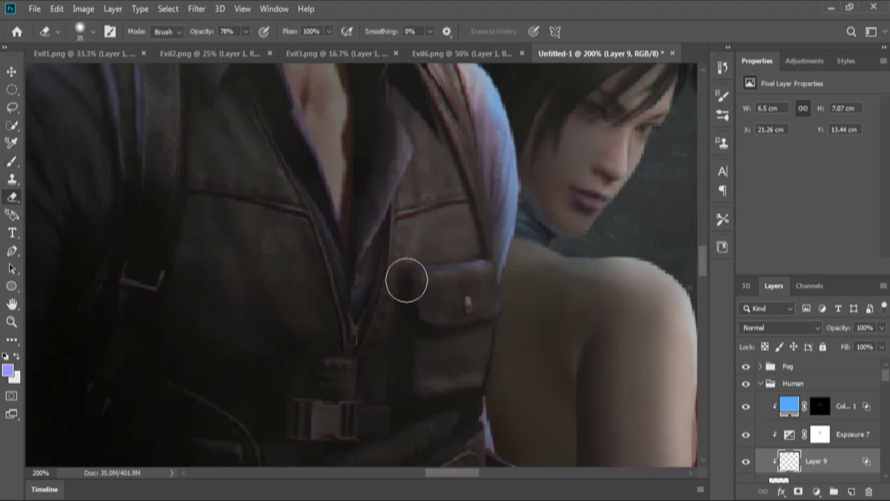
{"action": "key", "text": "b"}
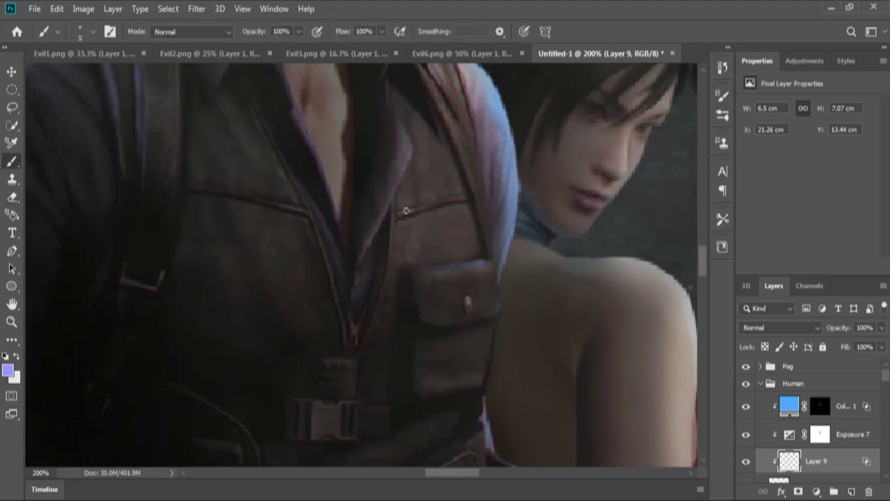
{"action": "key", "text": "e"}
{"action": "left_click_drag", "start_coordinate": [452, 183], "coordinate": [403, 188]}
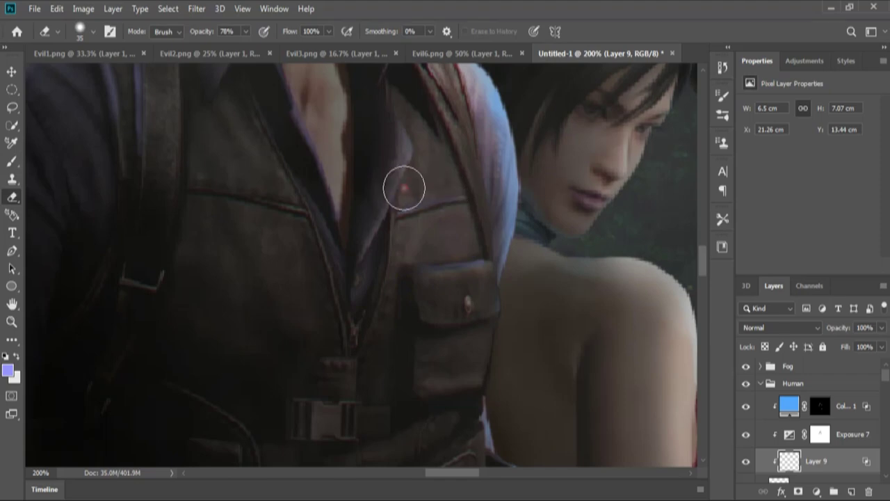
{"action": "left_click_drag", "start_coordinate": [471, 399], "coordinate": [470, 225]}
{"action": "key", "text": "b"}
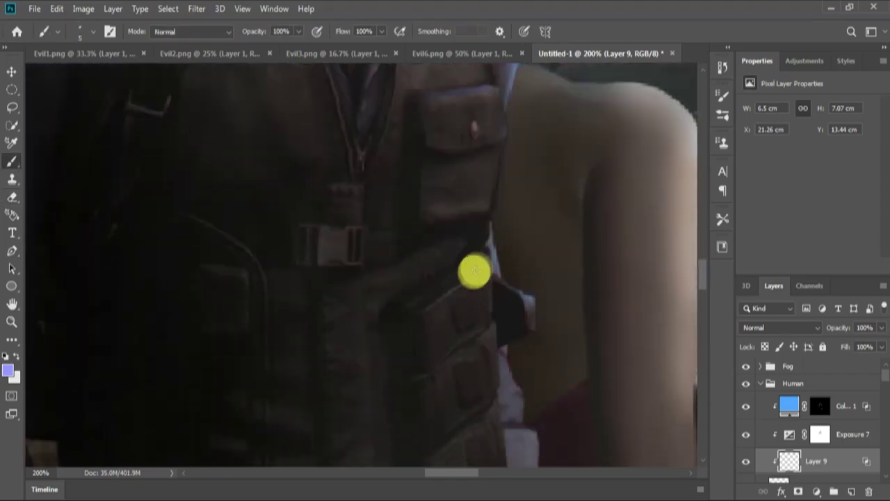
{"action": "left_click_drag", "start_coordinate": [474, 271], "coordinate": [464, 278]}
Reopen Layer 9's Blending Options and move the Layer Style window aside
{"action": "right_click", "coordinate": [427, 341]}
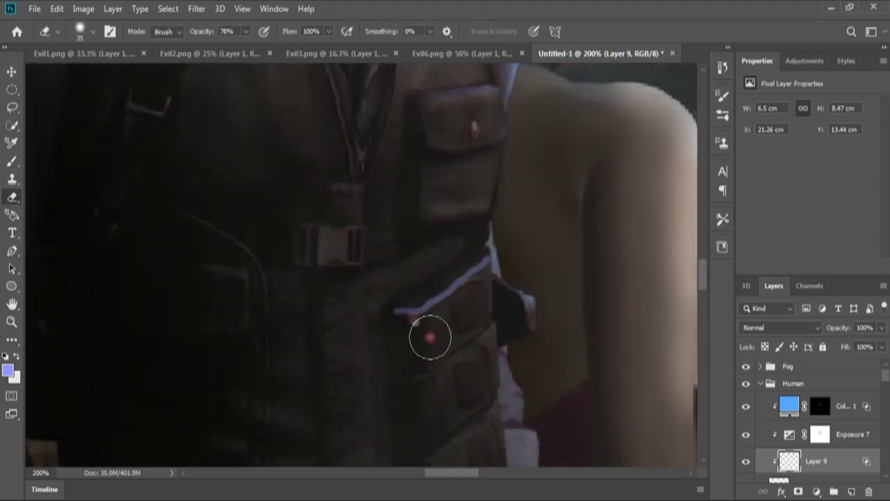
{"action": "left_click", "coordinate": [658, 28]}
{"action": "left_click_drag", "start_coordinate": [596, 126], "coordinate": [689, 119]}
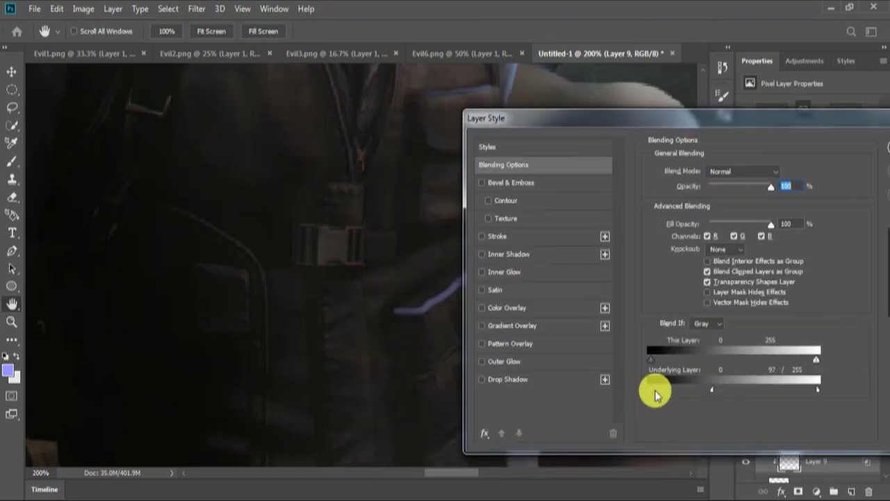
Confirm Layer 9's style, then touch up the rim light on the lower jacket edge beside the arm
{"action": "left_click", "coordinate": [875, 131]}
{"action": "key", "text": "e"}
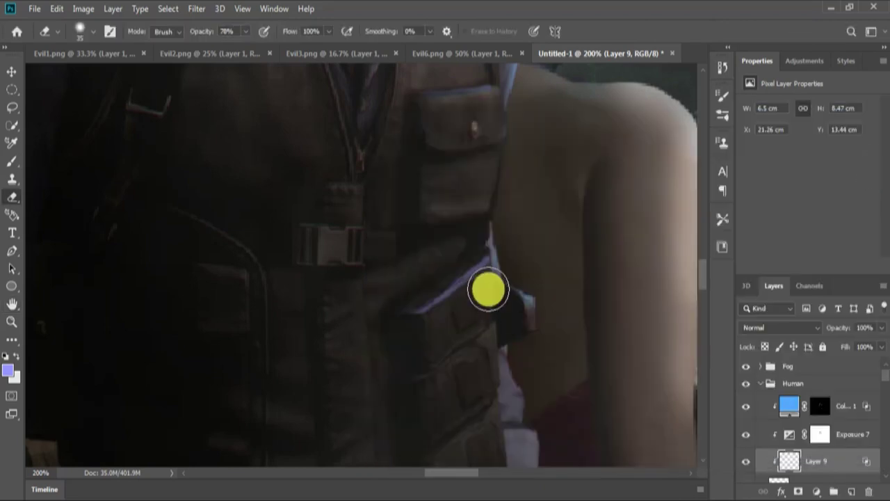
{"action": "key", "text": "b"}
{"action": "mouse_move", "coordinate": [452, 380]}
{"action": "left_mouse_down"}
{"action": "mouse_move", "coordinate": [485, 272]}
{"action": "mouse_move", "coordinate": [556, 372]}
{"action": "left_mouse_up"}
{"action": "key", "text": "e"}
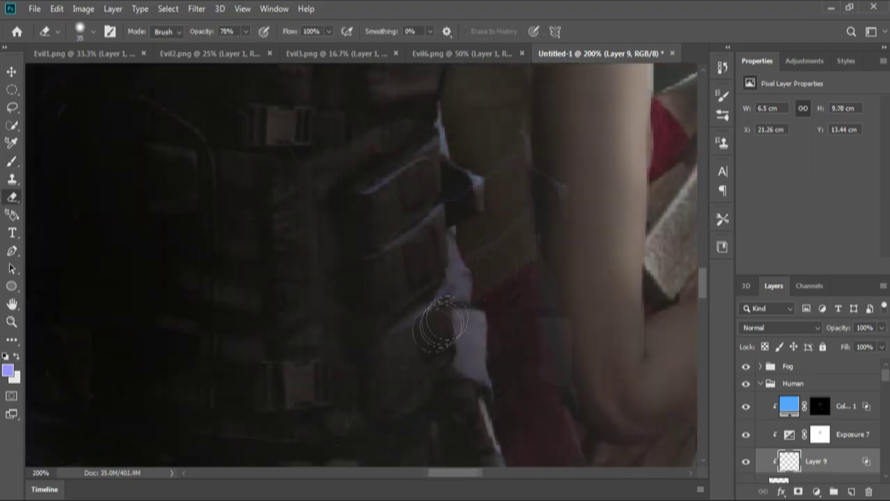
{"action": "scroll", "coordinate": [557, 376], "scroll_direction": "down", "scroll_amount": 4}
{"action": "scroll", "coordinate": [556, 375], "scroll_direction": "down", "scroll_amount": 2}
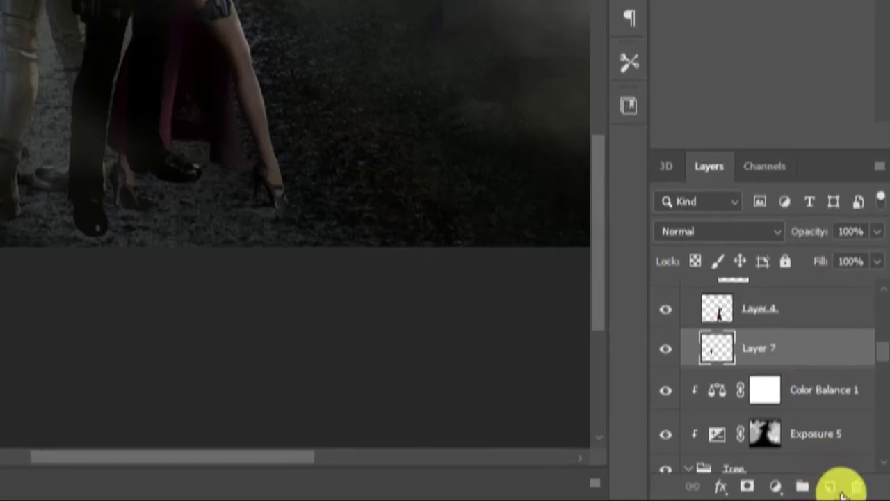
Add a new Layer 10 and set a 2165 px brush
{"action": "left_click", "coordinate": [835, 487]}
{"action": "key", "text": "Escape"}
{"action": "key", "text": "v"}
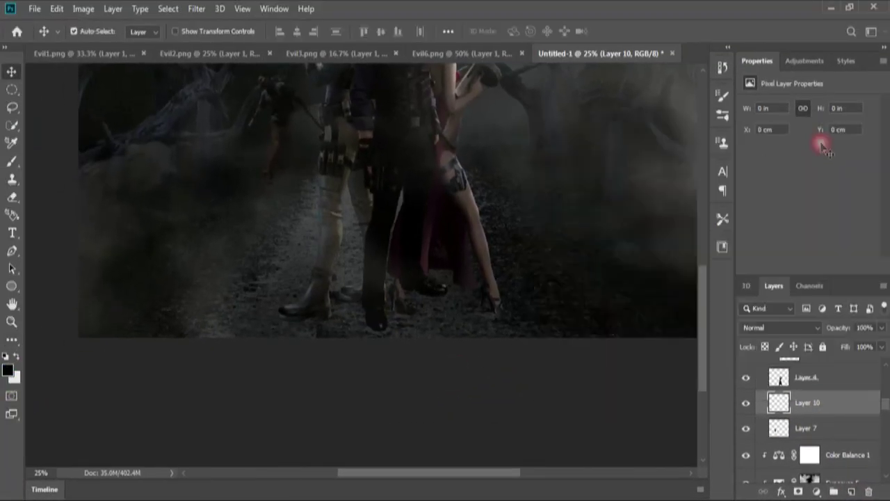
{"action": "key", "text": "b"}
{"action": "right_click", "coordinate": [423, 292]}
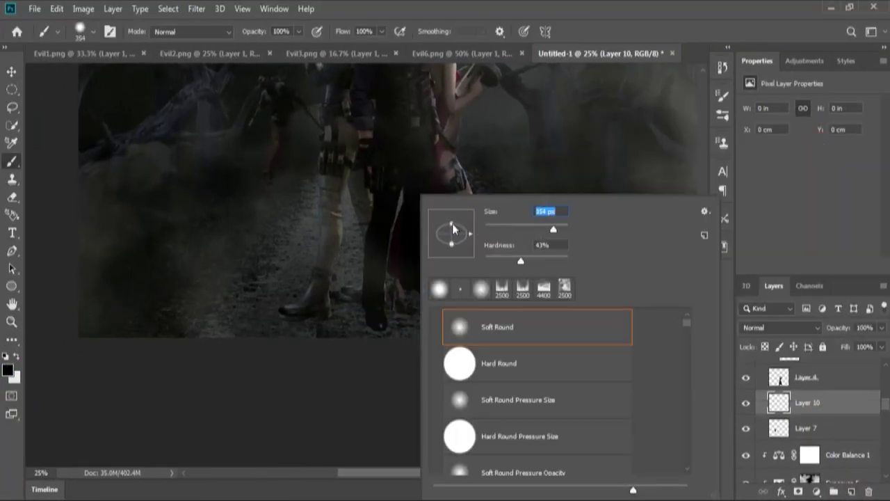
{"action": "type", "text": "2165"}
{"action": "key", "text": "Return"}
Paint black shadow ellipses under the characters' feet with progressively smaller brushes
{"action": "right_click", "coordinate": [447, 197]}
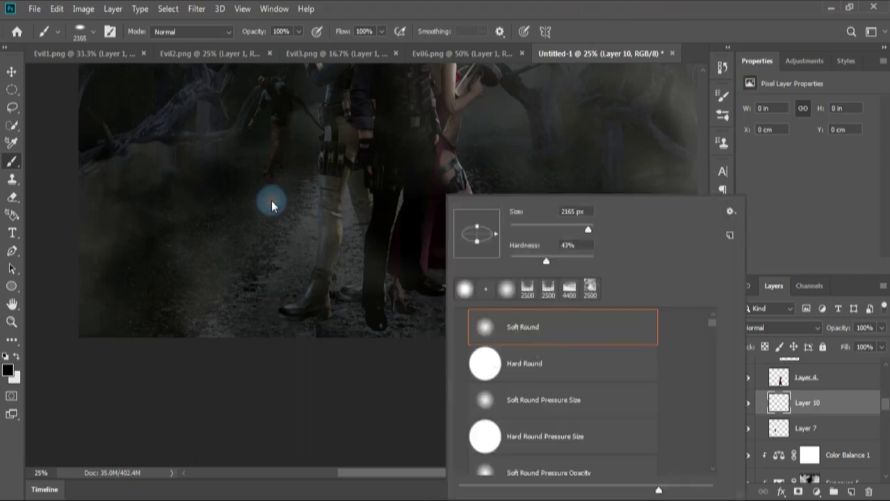
{"action": "left_click", "coordinate": [382, 334]}
{"action": "left_click", "coordinate": [386, 298]}
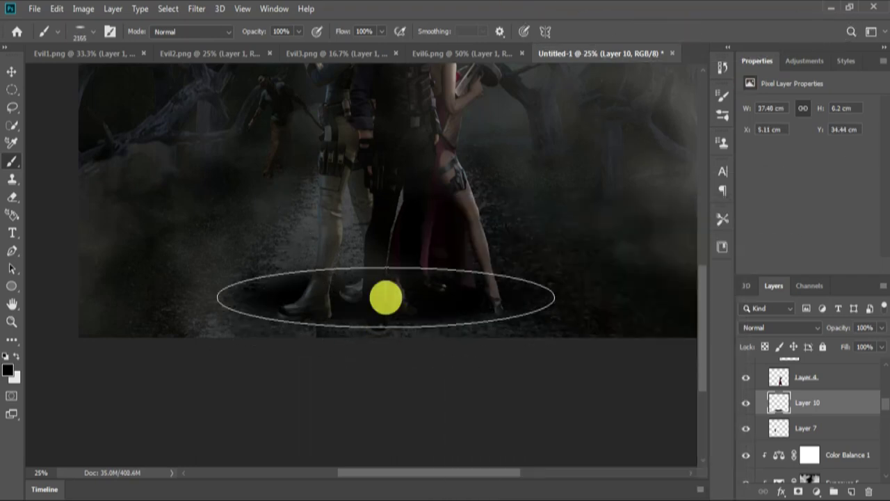
{"action": "key", "text": "bracketleft"}
{"action": "key", "text": "bracketleft"}
{"action": "key", "text": "bracketleft"}
{"action": "left_click", "coordinate": [392, 296]}
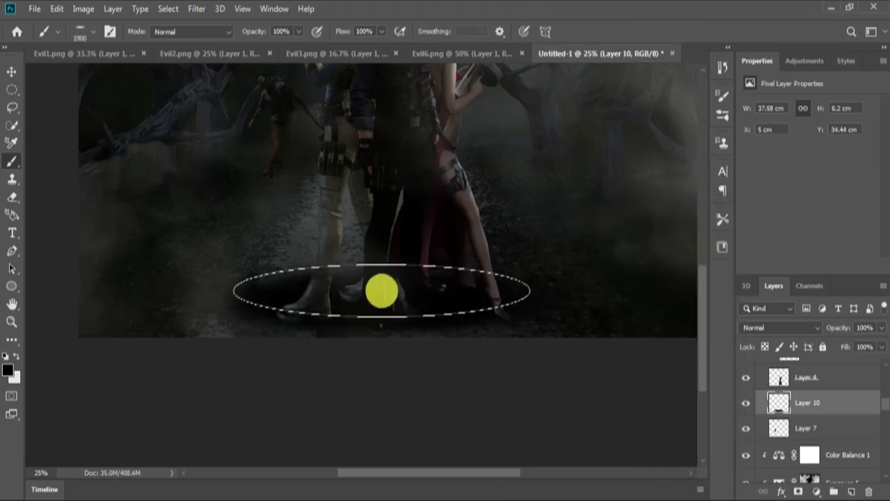
{"action": "key", "text": "bracketleft"}
{"action": "key", "text": "bracketleft"}
{"action": "key", "text": "bracketleft"}
{"action": "left_click", "coordinate": [492, 299]}
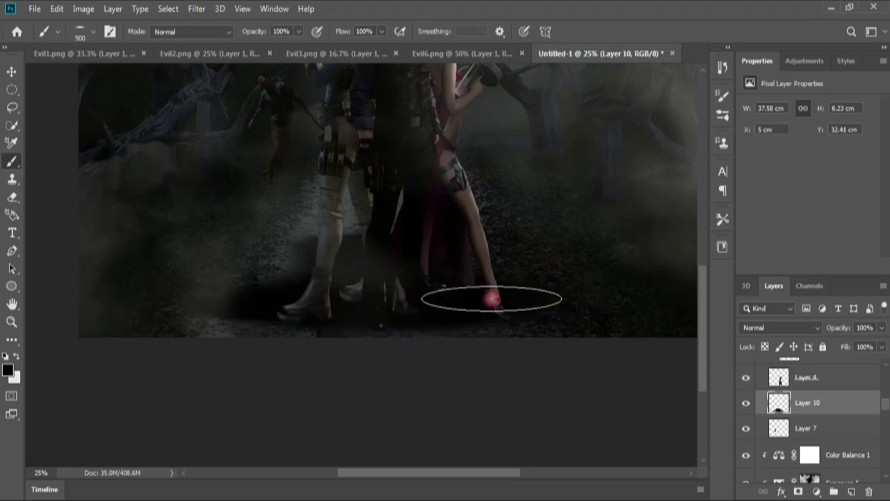
Apply Blend If settings in Layer 10's Blending Options, then switch to a larger eraser
{"action": "right_click", "coordinate": [847, 408]}
{"action": "left_click", "coordinate": [703, 19]}
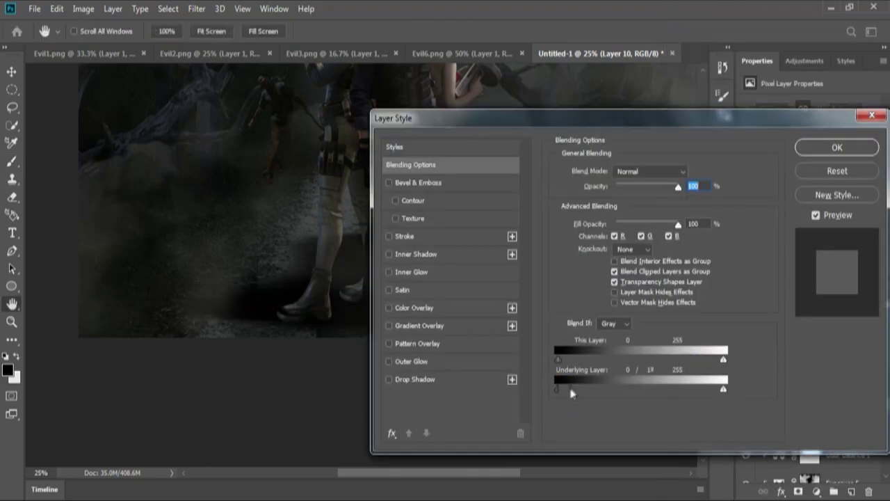
{"action": "key", "text": "Return"}
{"action": "key", "text": "e"}
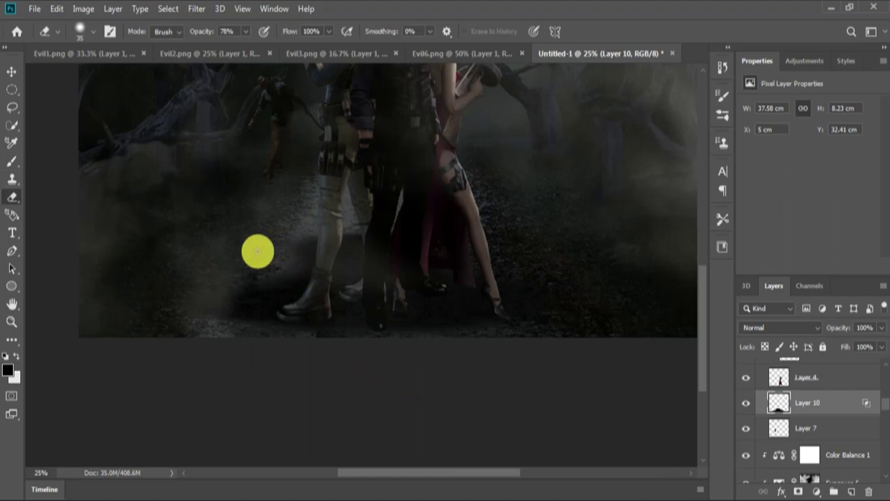
{"action": "key", "text": "bracketright"}
{"action": "key", "text": "bracketright"}
{"action": "key", "text": "bracketright"}
Lower Layer 10's opacity to 77% and enlarge the eraser to trim the shadow edges
{"action": "left_click", "coordinate": [881, 327]}
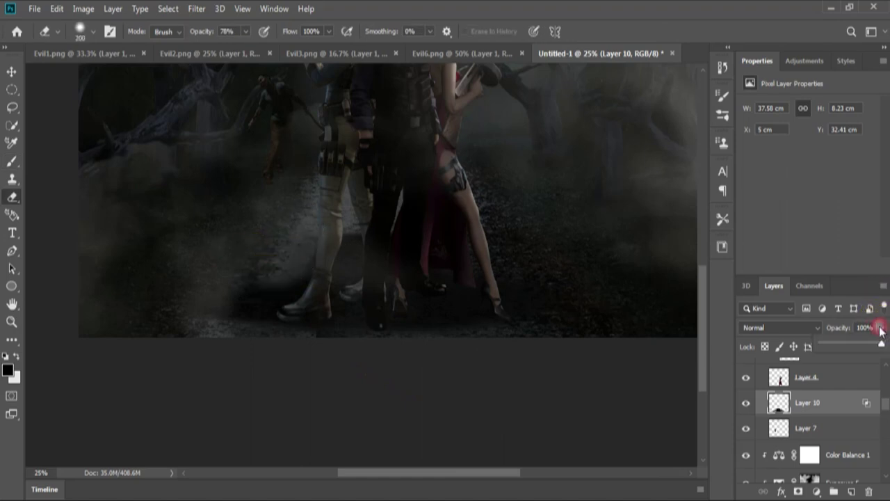
{"action": "left_click_drag", "start_coordinate": [884, 344], "coordinate": [861, 350]}
{"action": "left_click", "coordinate": [469, 359]}
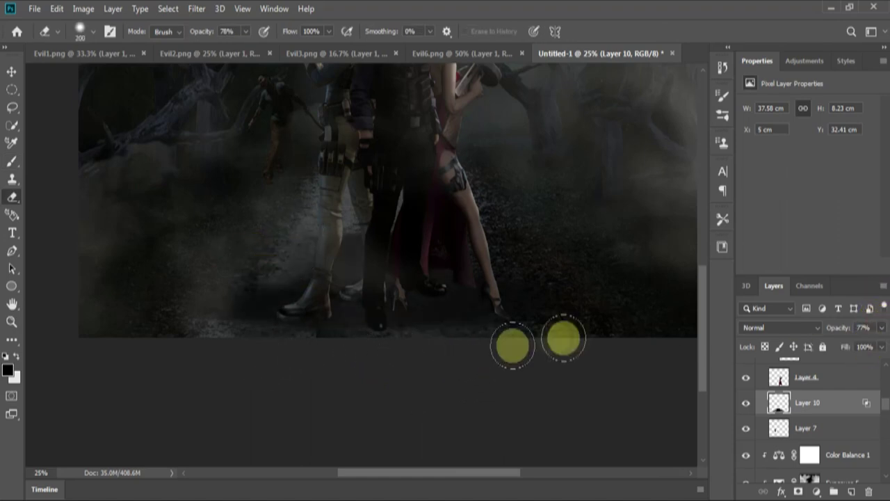
{"action": "key", "text": "bracketright"}
{"action": "key", "text": "bracketright"}
{"action": "scroll", "coordinate": [208, 335], "scroll_direction": "left", "scroll_amount": 3}
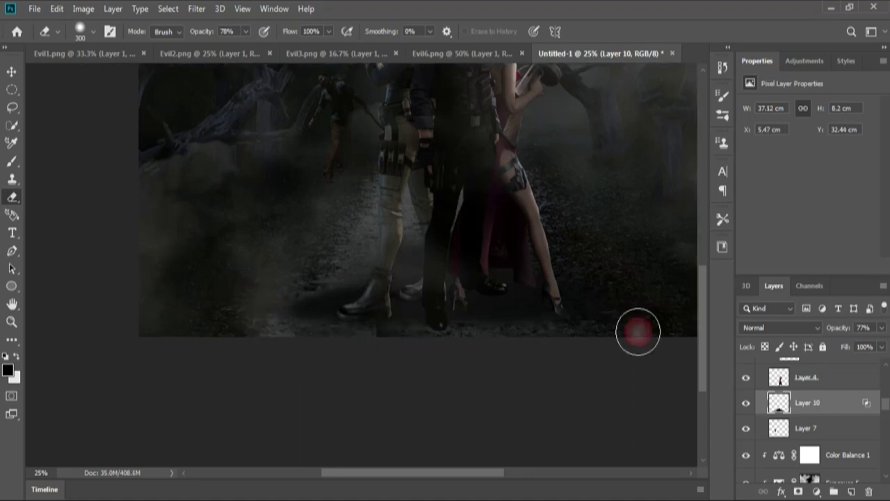
{"action": "key", "text": "b"}
{"action": "left_click", "coordinate": [818, 377]}
Paint soft 39%-opacity shadow strokes on Layer 8 along the ground and bottom edge
{"action": "scroll", "coordinate": [887, 407], "scroll_direction": "up", "scroll_amount": 1}
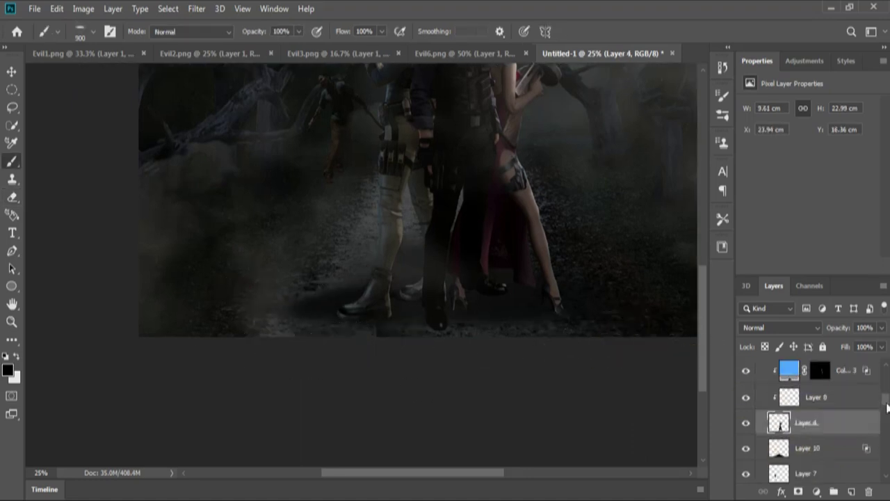
{"action": "left_click", "coordinate": [828, 408]}
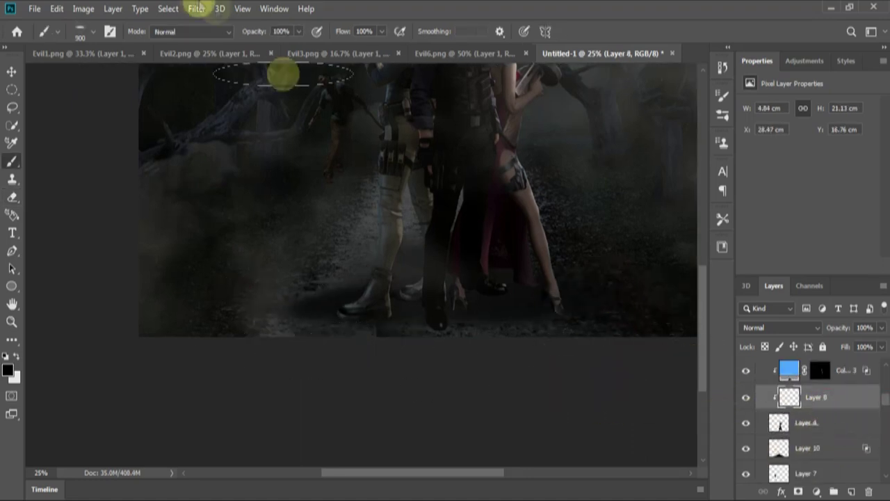
{"action": "left_click", "coordinate": [298, 31]}
{"action": "left_click_drag", "start_coordinate": [274, 47], "coordinate": [261, 48]}
{"action": "left_click", "coordinate": [465, 260]}
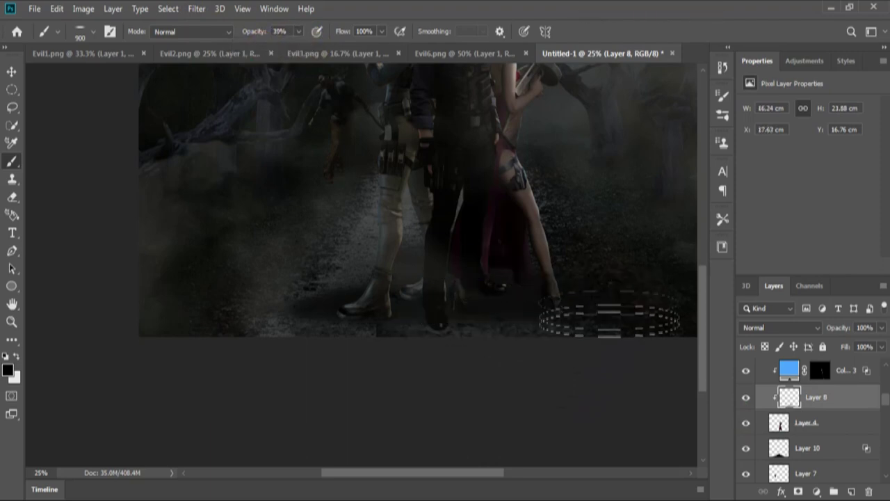
{"action": "left_click_drag", "start_coordinate": [629, 290], "coordinate": [633, 348]}
Add a clipped Layer 11 and paint shadow across the figures' legs
{"action": "scroll", "coordinate": [883, 407], "scroll_direction": "up", "scroll_amount": 2}
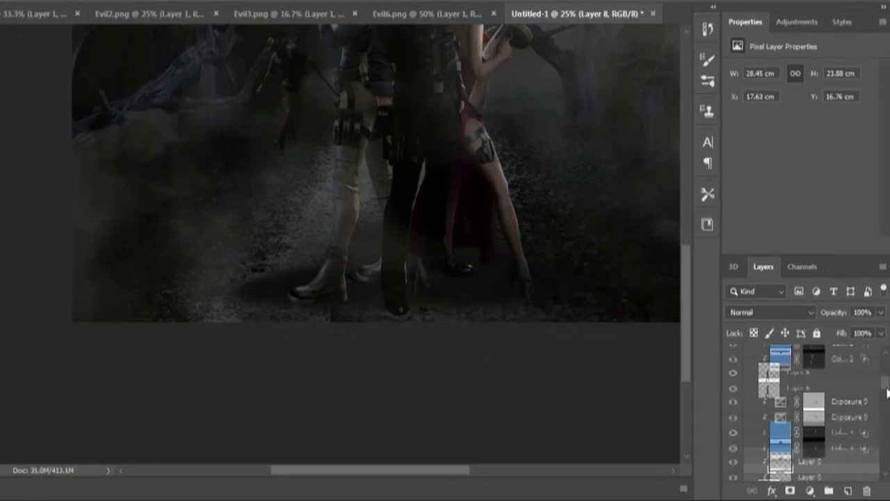
{"action": "left_click", "coordinate": [851, 492]}
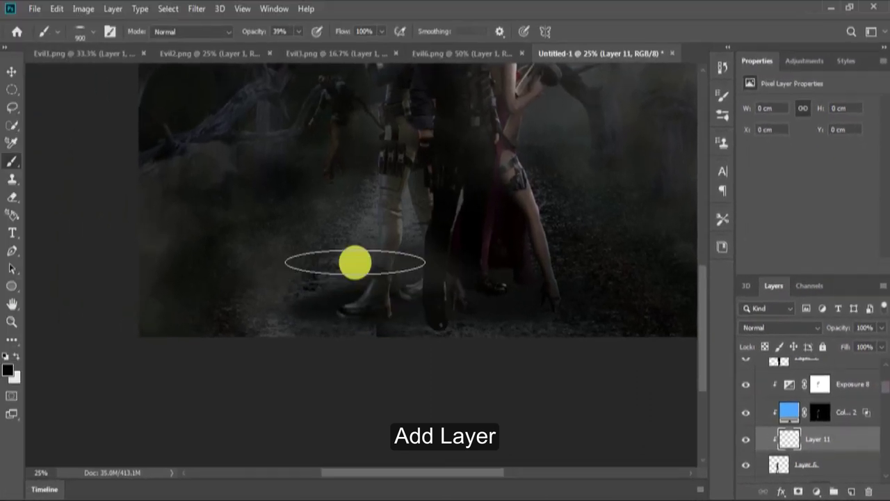
{"action": "mouse_move", "coordinate": [354, 260]}
{"action": "left_mouse_down"}
{"action": "mouse_move", "coordinate": [445, 230]}
{"action": "mouse_move", "coordinate": [425, 295]}
{"action": "left_mouse_up"}
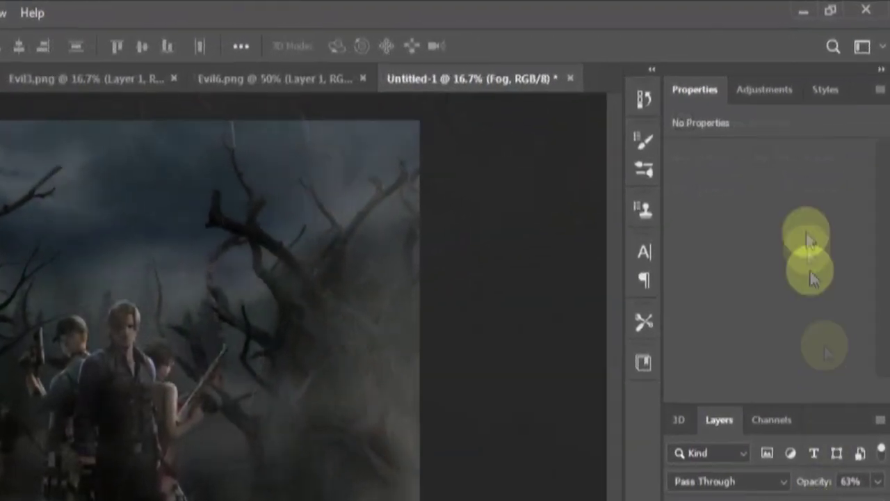
{"action": "left_click", "coordinate": [753, 98]}
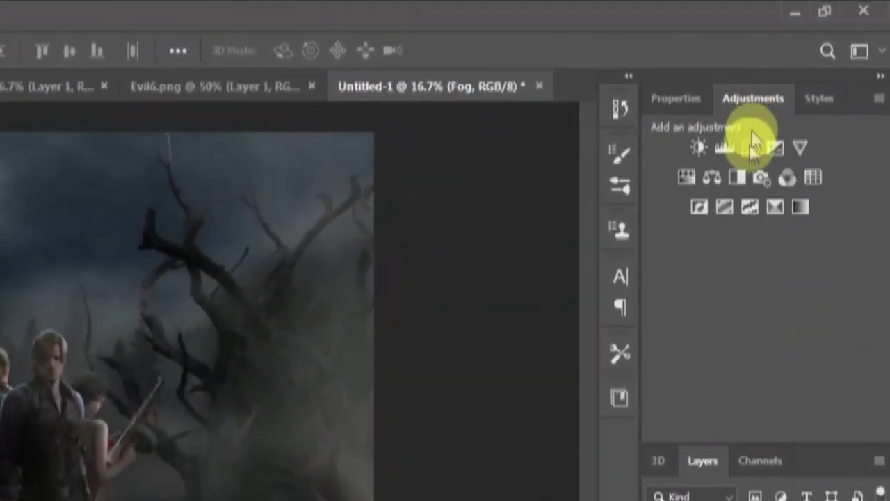
Add a colorized Hue/Saturation adjustment with Hue 201 and Saturation 25
{"action": "left_click", "coordinate": [715, 175]}
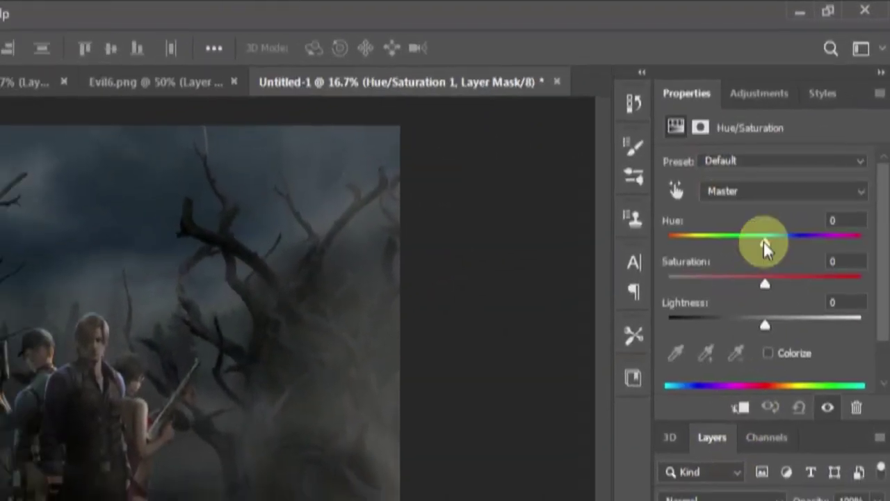
{"action": "left_click_drag", "start_coordinate": [790, 191], "coordinate": [799, 192]}
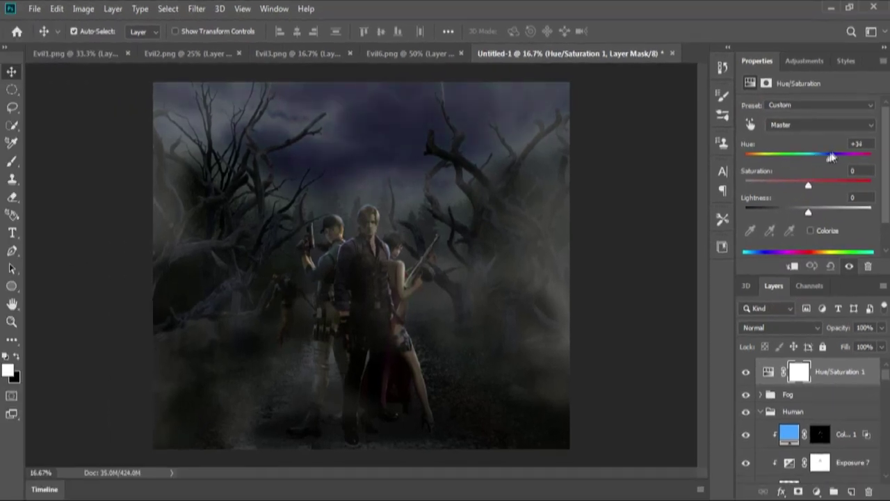
{"action": "left_click_drag", "start_coordinate": [831, 157], "coordinate": [813, 155]}
{"action": "left_click", "coordinate": [824, 231]}
{"action": "mouse_move", "coordinate": [745, 154]}
{"action": "left_mouse_down"}
{"action": "mouse_move", "coordinate": [826, 158]}
{"action": "mouse_move", "coordinate": [817, 163]}
{"action": "left_mouse_up"}
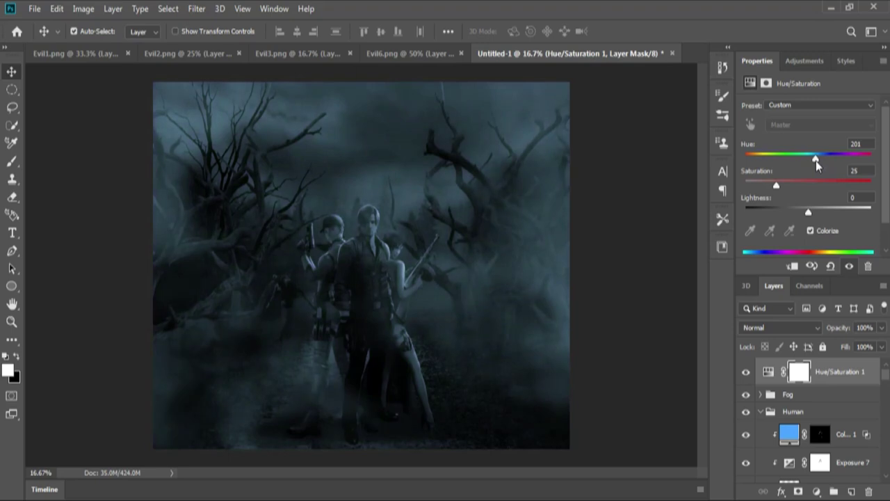
Reduce the Hue/Saturation tint layer to 68% opacity
{"action": "left_click", "coordinate": [797, 376]}
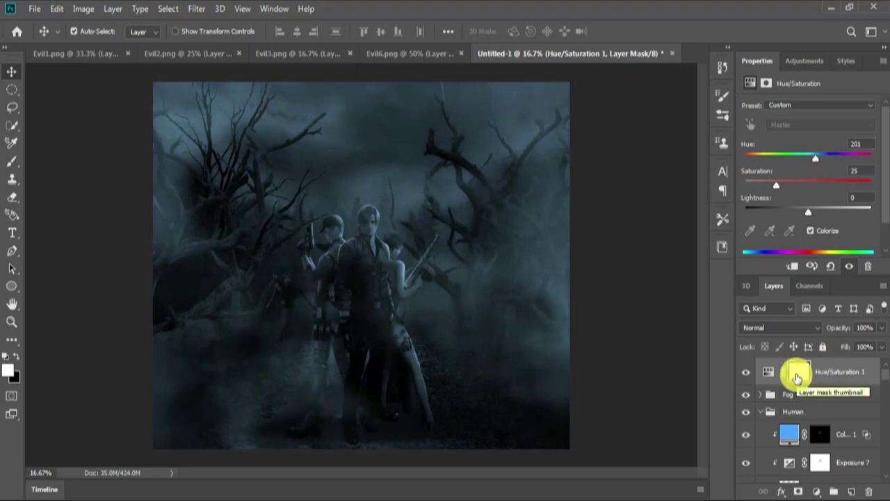
{"action": "left_click", "coordinate": [881, 327]}
{"action": "left_click_drag", "start_coordinate": [875, 343], "coordinate": [862, 343]}
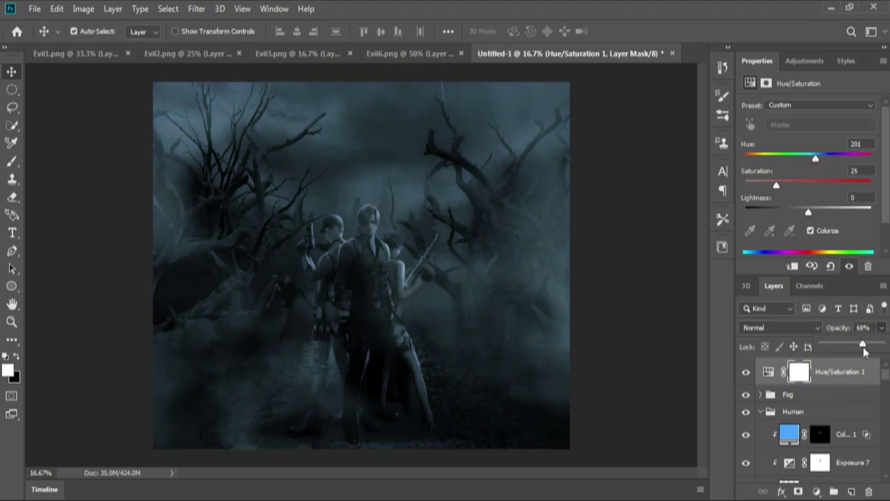
Paint the tint's mask black over the figures with a soft round brush
{"action": "key", "text": "b"}
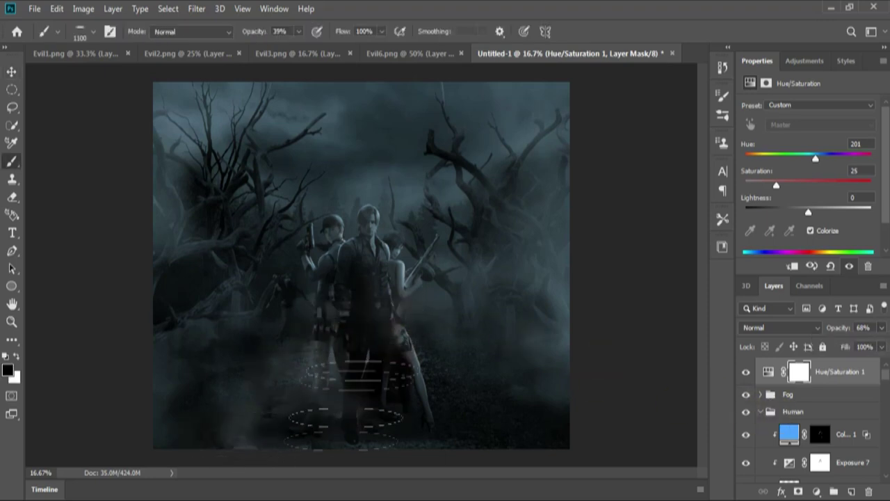
{"action": "right_click", "coordinate": [353, 240]}
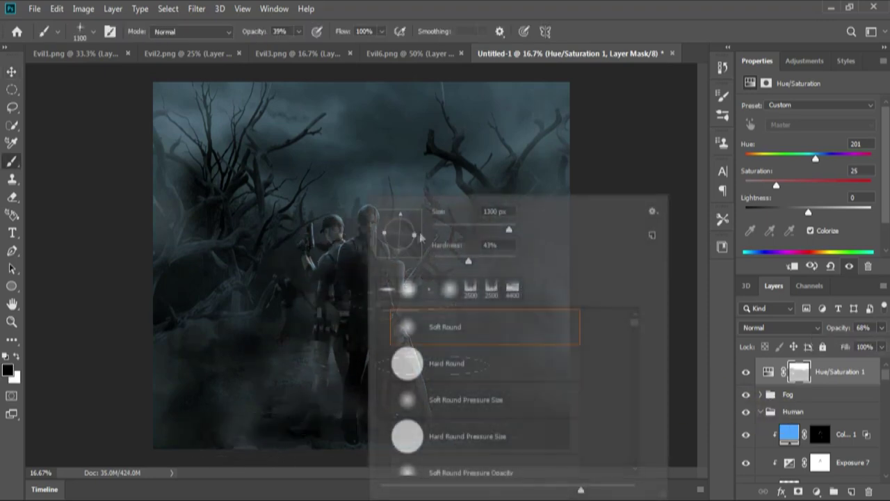
{"action": "left_click", "coordinate": [382, 125]}
{"action": "left_click", "coordinate": [397, 180]}
{"action": "left_click", "coordinate": [401, 219]}
{"action": "key", "text": "ctrl+plus"}
{"action": "key", "text": "bracketleft"}
{"action": "key", "text": "bracketleft"}
{"action": "key", "text": "bracketleft"}
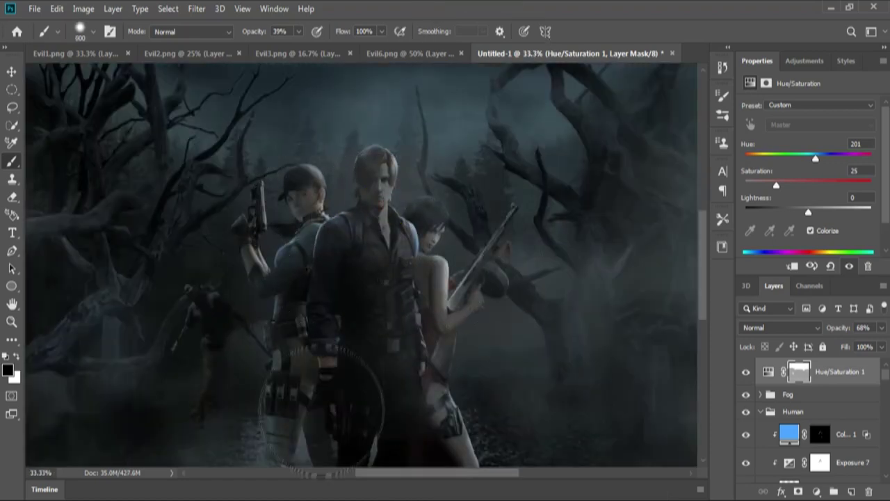
Keep masking the tint off the right figure's legs and body to restore their colour
{"action": "mouse_move", "coordinate": [377, 397]}
{"action": "left_mouse_down"}
{"action": "mouse_move", "coordinate": [397, 278]}
{"action": "mouse_move", "coordinate": [318, 378]}
{"action": "mouse_move", "coordinate": [417, 379]}
{"action": "left_mouse_up"}
{"action": "scroll", "coordinate": [414, 382], "scroll_direction": "up", "scroll_amount": 2}
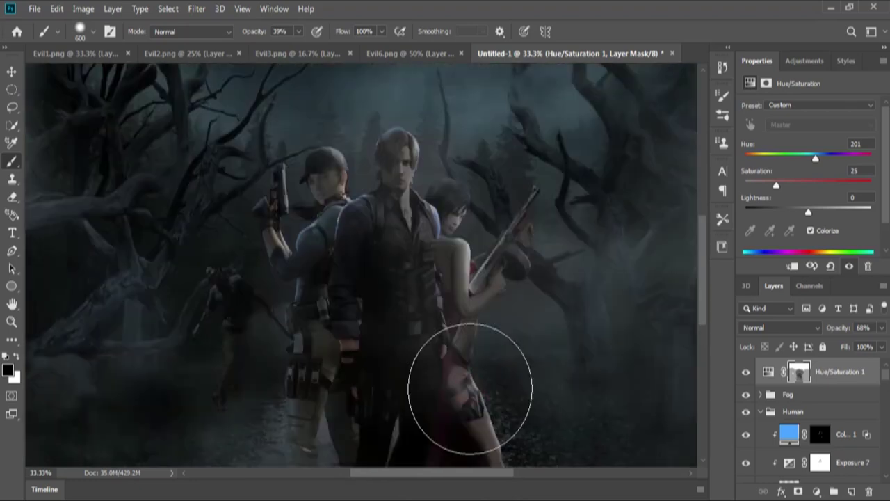
{"action": "left_click", "coordinate": [398, 422]}
{"action": "left_click", "coordinate": [403, 306]}
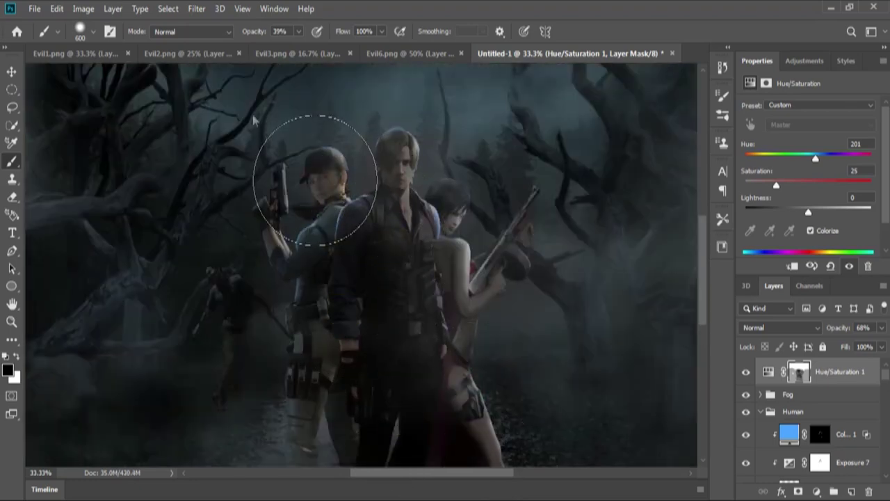
{"action": "right_click", "coordinate": [387, 180]}
{"action": "key", "text": "ctrl+minus"}
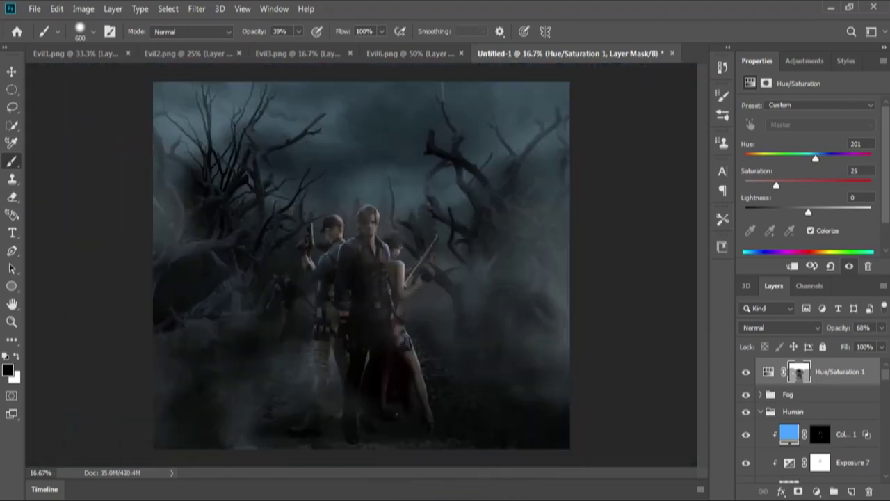
Add a Levels adjustment darkening the midtones to 0.96 with black point 5
{"action": "left_click", "coordinate": [805, 61]}
{"action": "left_click", "coordinate": [790, 94]}
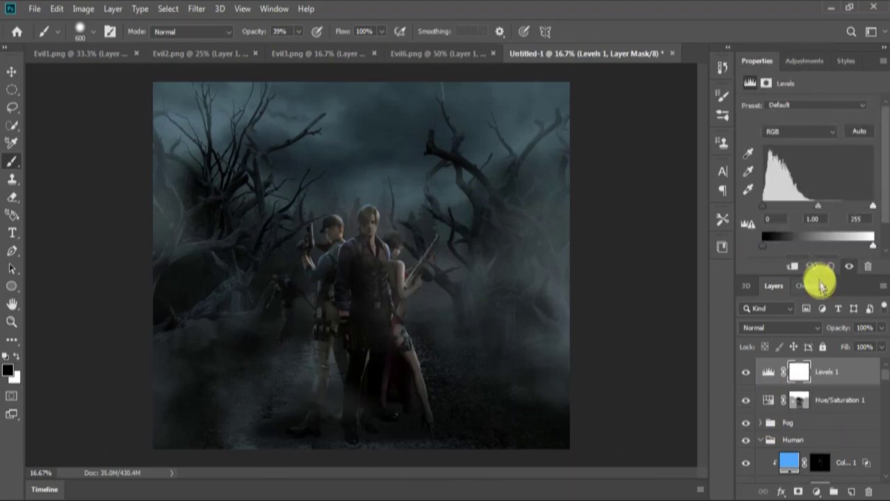
{"action": "left_click_drag", "start_coordinate": [819, 206], "coordinate": [819, 207]}
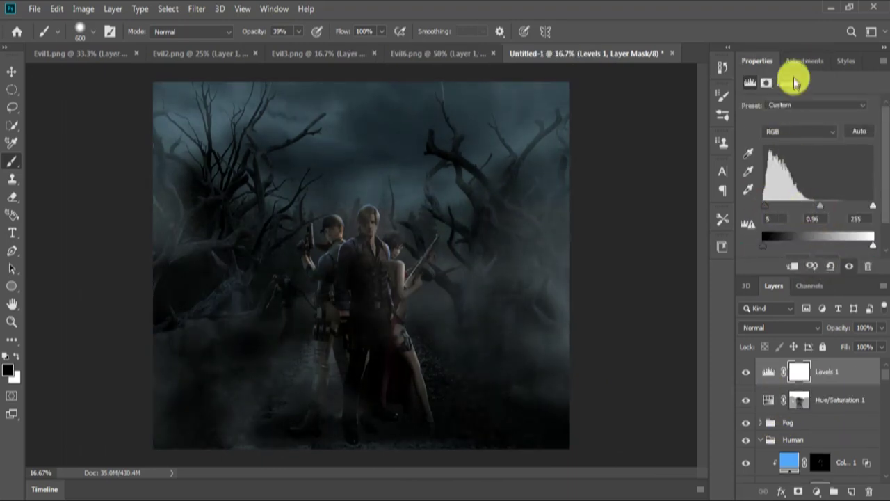
Add an Exposure adjustment at +0.45 with Gamma Correction 0.95
{"action": "left_click", "coordinate": [805, 60]}
{"action": "left_click", "coordinate": [819, 93]}
{"action": "left_click_drag", "start_coordinate": [812, 140], "coordinate": [812, 140]}
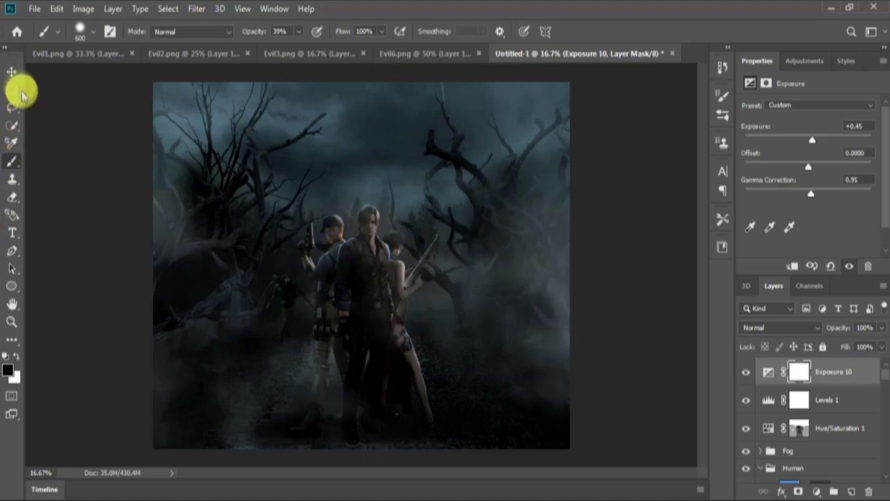
{"action": "left_click", "coordinate": [11, 71]}
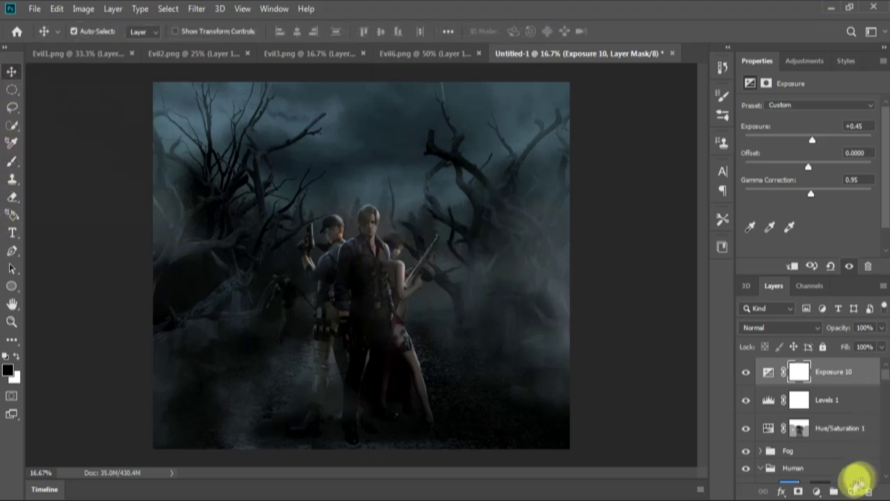
Add a new layer above the Fog group in Hard Light blend mode
{"action": "left_click", "coordinate": [835, 451]}
{"action": "left_click", "coordinate": [851, 492]}
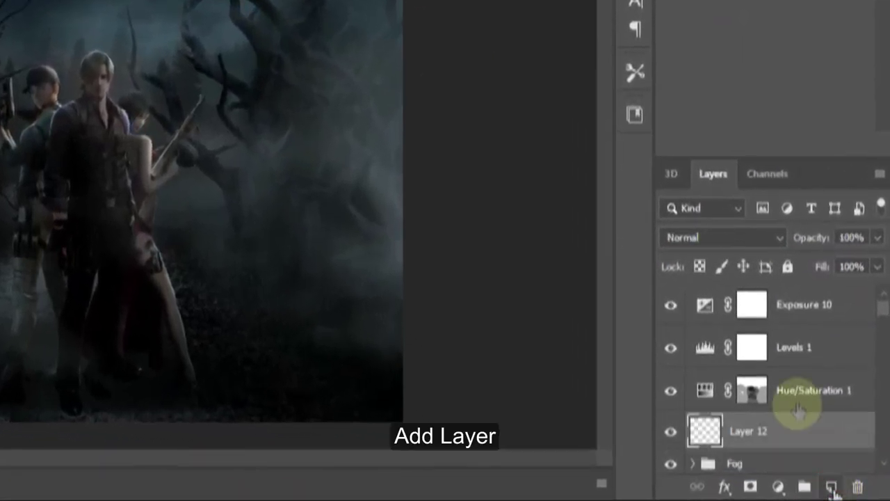
{"action": "left_click", "coordinate": [780, 327]}
{"action": "left_click", "coordinate": [706, 261]}
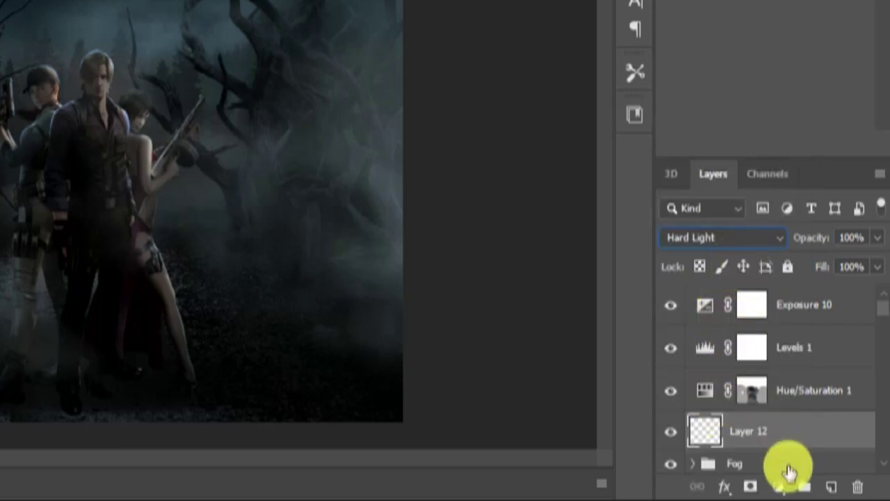
Add a radial Gradient Fill layer and start editing its gradient colours
{"action": "left_click", "coordinate": [789, 487]}
{"action": "left_click", "coordinate": [771, 141]}
{"action": "left_click", "coordinate": [675, 95]}
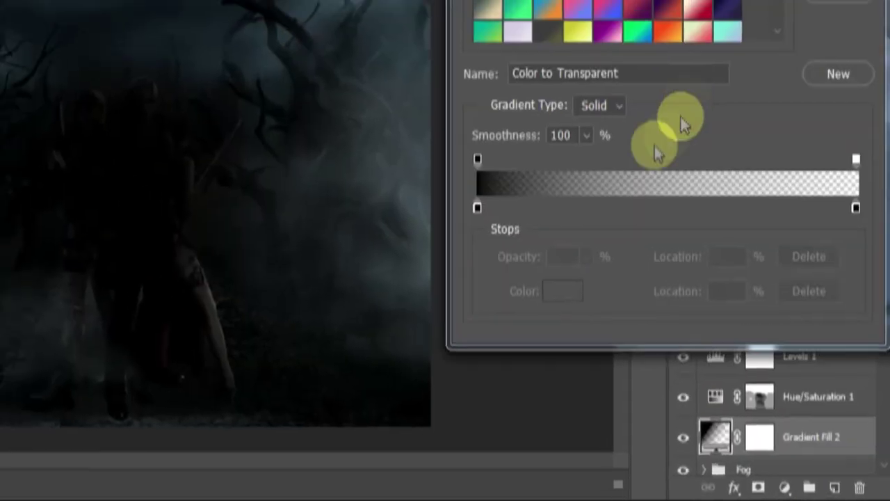
{"action": "left_click", "coordinate": [477, 208]}
{"action": "left_click", "coordinate": [598, 327]}
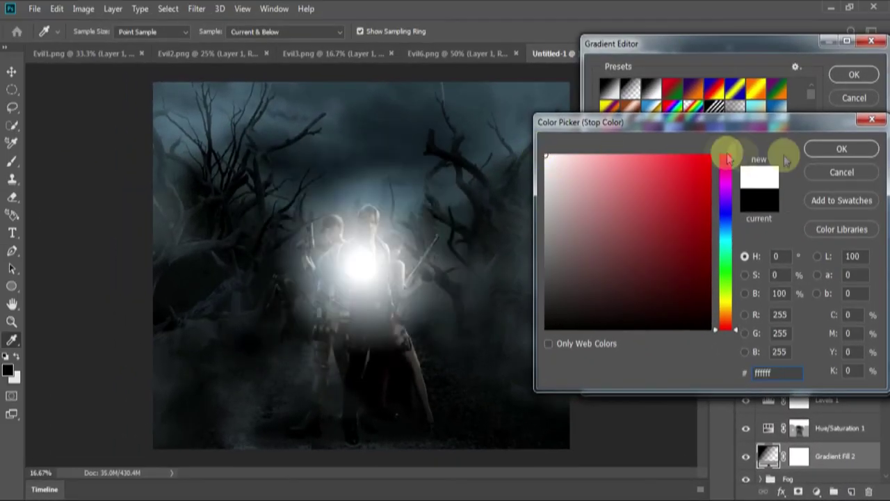
{"action": "left_click", "coordinate": [842, 147]}
Set the gradient stops to a saturated blue end and a pale lavender start
{"action": "double_click", "coordinate": [866, 297]}
{"action": "left_click", "coordinate": [722, 198]}
{"action": "left_click", "coordinate": [713, 176]}
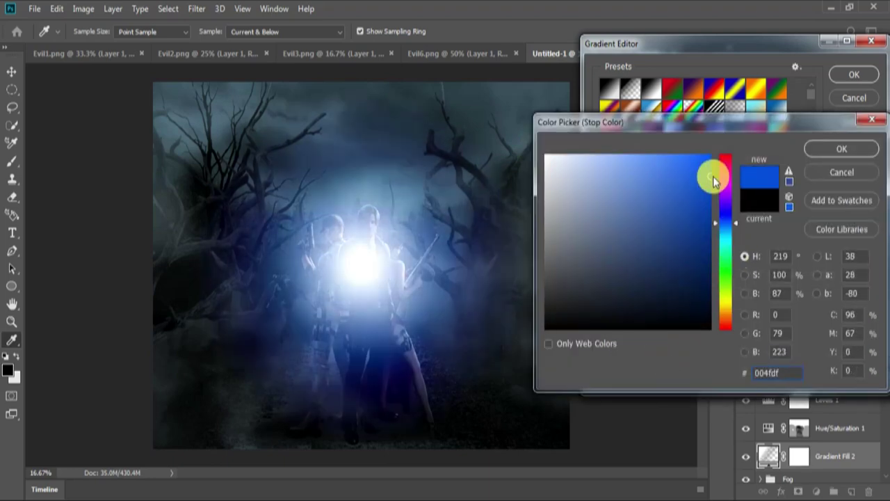
{"action": "left_click", "coordinate": [842, 147]}
{"action": "double_click", "coordinate": [602, 297]}
{"action": "left_click", "coordinate": [721, 217]}
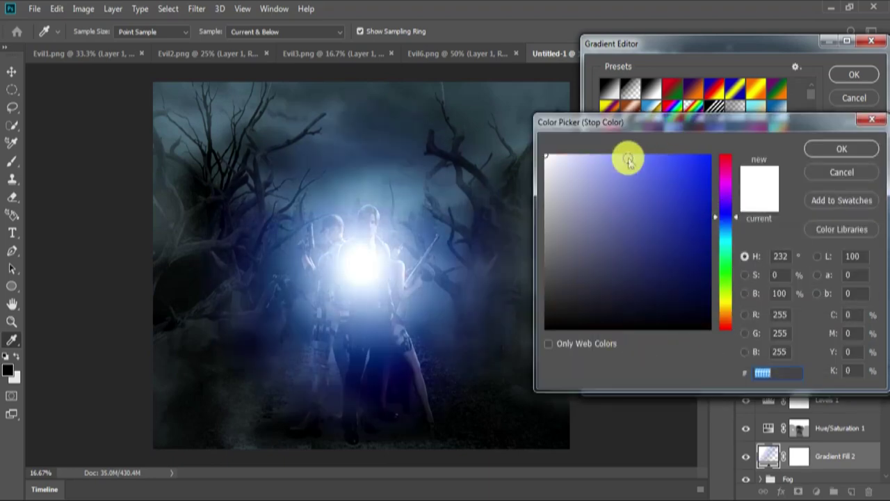
{"action": "left_click", "coordinate": [578, 158]}
{"action": "left_click", "coordinate": [827, 157]}
{"action": "left_click", "coordinate": [844, 76]}
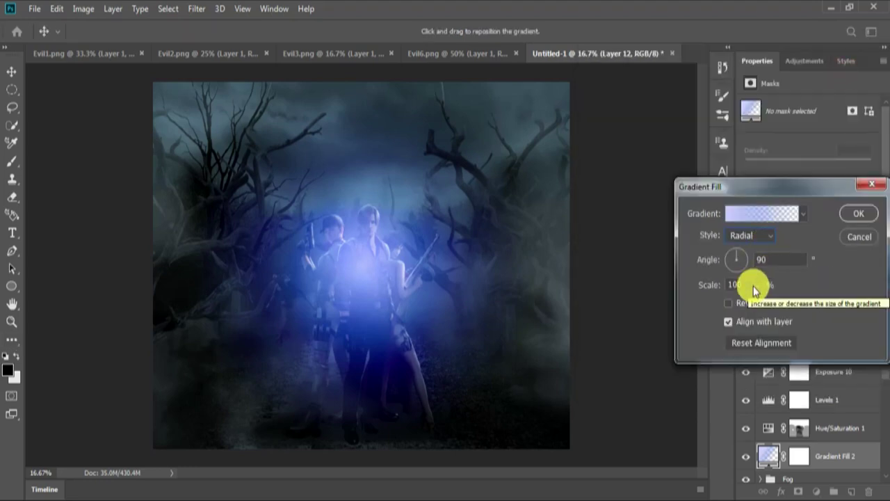
Position the glow's centre near the top, scale and apply it, and set 70% opacity
{"action": "left_click_drag", "start_coordinate": [372, 272], "coordinate": [398, 275]}
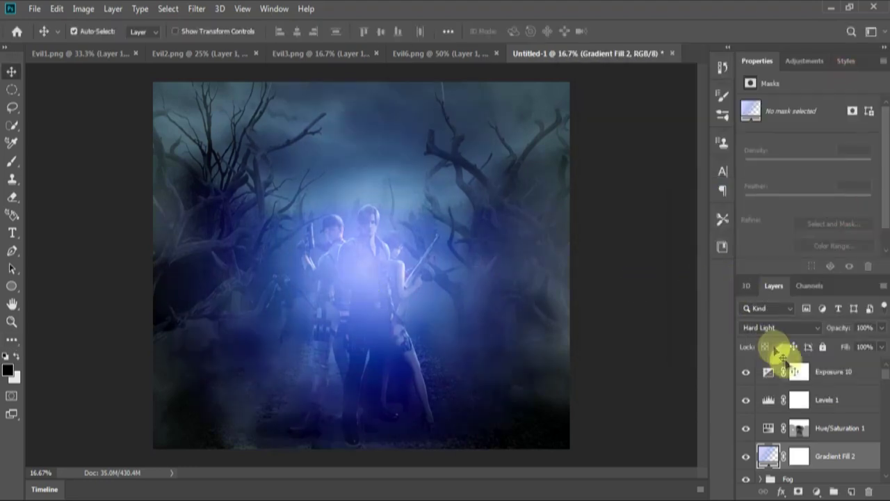
{"action": "left_click_drag", "start_coordinate": [378, 174], "coordinate": [378, 126]}
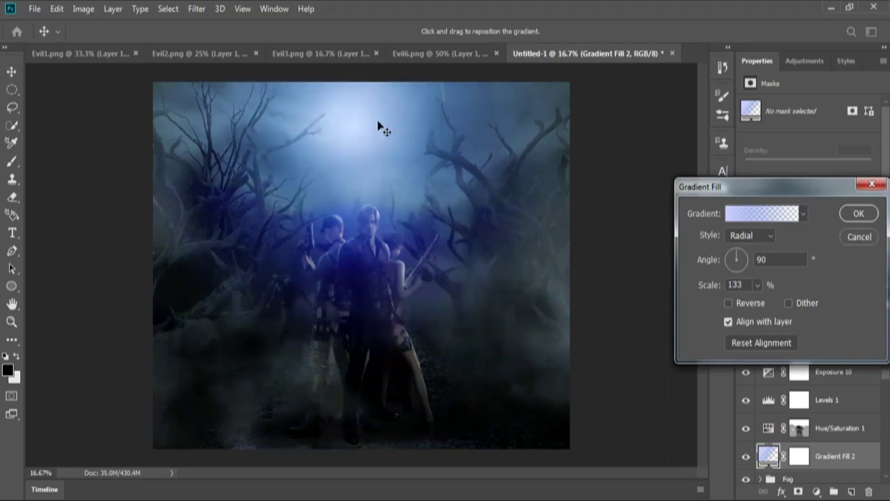
{"action": "left_click", "coordinate": [757, 286]}
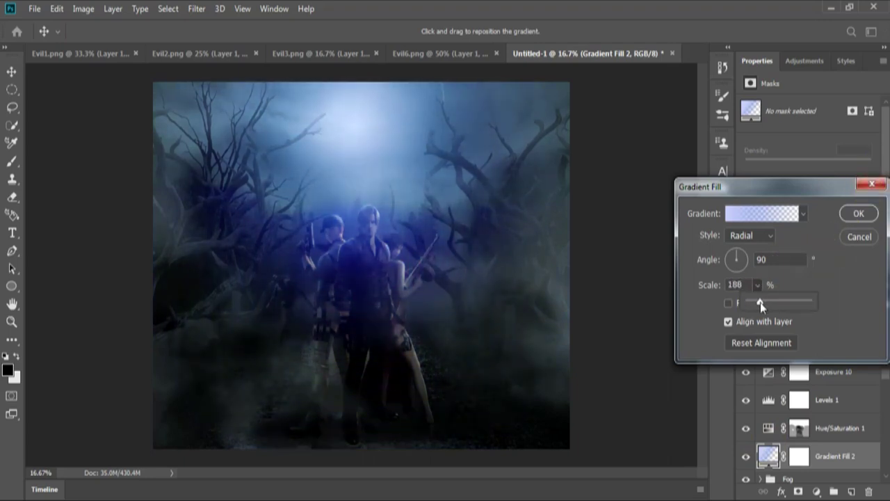
{"action": "left_click", "coordinate": [858, 215]}
{"action": "mouse_move", "coordinate": [878, 360]}
{"action": "left_mouse_down"}
{"action": "mouse_move", "coordinate": [855, 354]}
{"action": "mouse_move", "coordinate": [863, 346]}
{"action": "left_mouse_up"}
Paint black on the Gradient Fill 2 mask over the figures and left area, and set its Fill to 70%
{"action": "left_click", "coordinate": [799, 455]}
{"action": "key", "text": "b"}
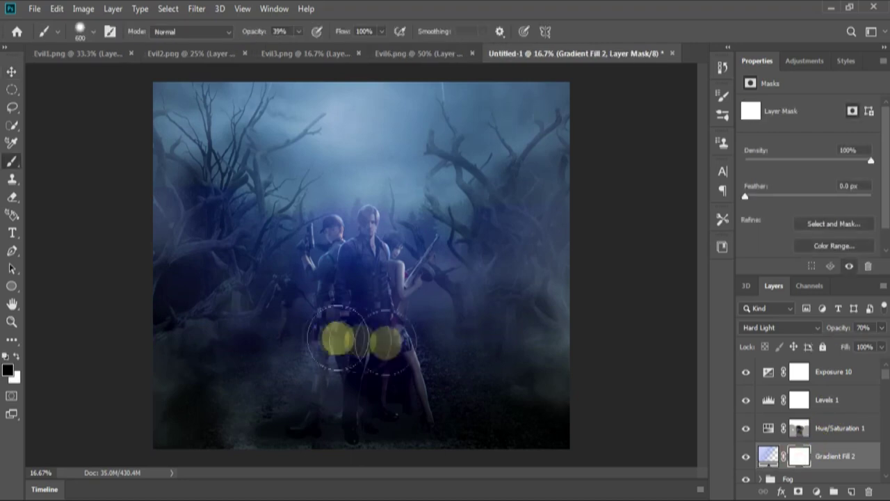
{"action": "left_click_drag", "start_coordinate": [346, 313], "coordinate": [349, 276]}
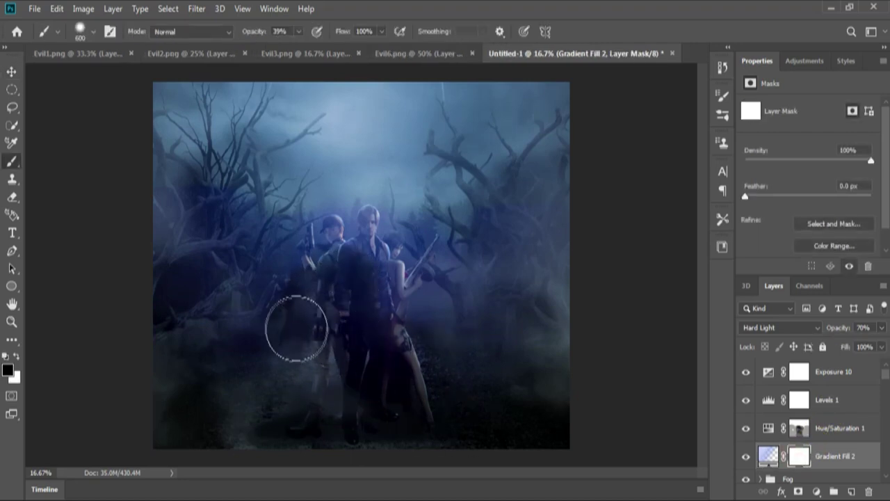
{"action": "left_click_drag", "start_coordinate": [294, 268], "coordinate": [180, 324]}
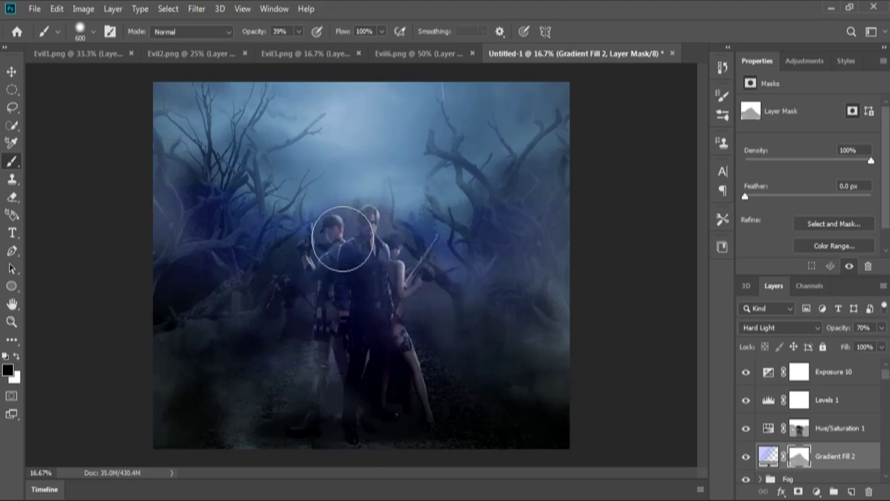
{"action": "left_click_drag", "start_coordinate": [884, 350], "coordinate": [870, 362]}
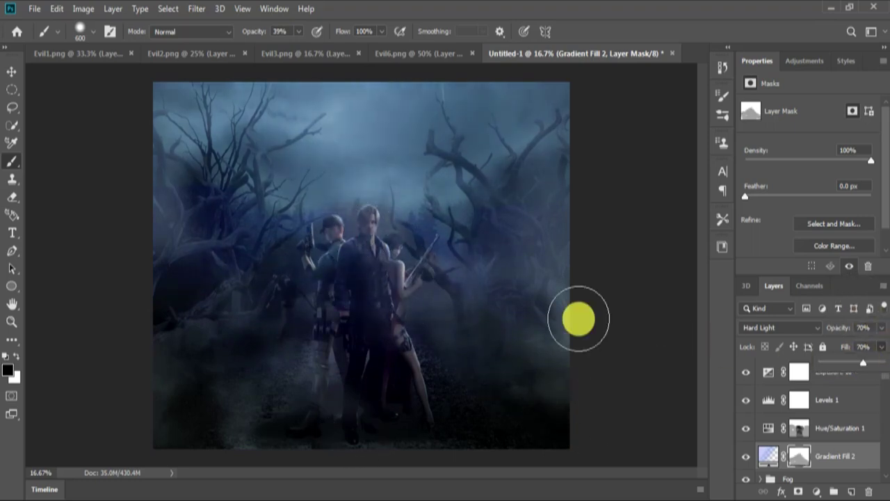
Add a new Hard Light layer and start a Gradient Fill layer above the glow
{"action": "left_click", "coordinate": [852, 491]}
{"action": "left_click", "coordinate": [779, 327]}
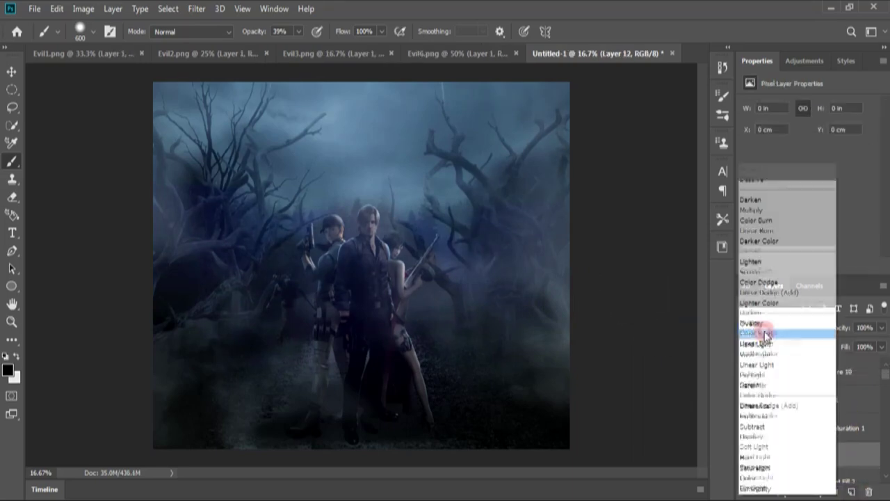
{"action": "left_click", "coordinate": [767, 338]}
{"action": "left_click", "coordinate": [815, 491]}
{"action": "left_click", "coordinate": [810, 250]}
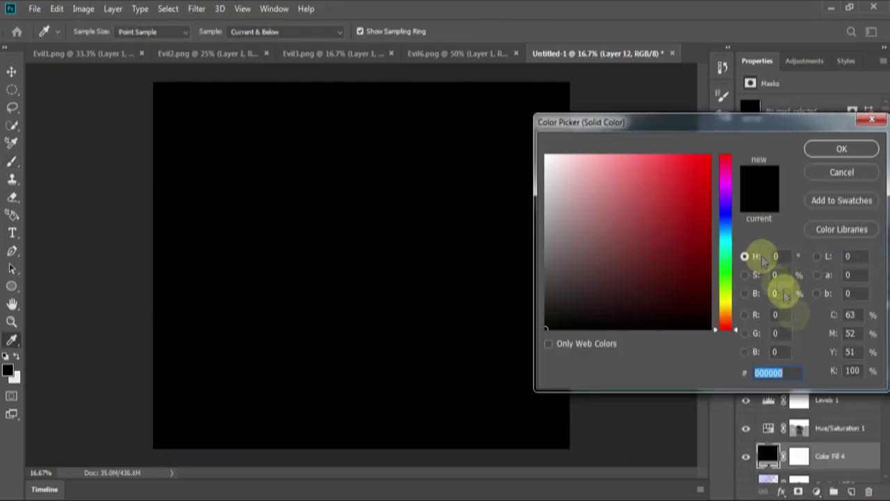
{"action": "left_click", "coordinate": [840, 173]}
{"action": "left_click", "coordinate": [821, 491]}
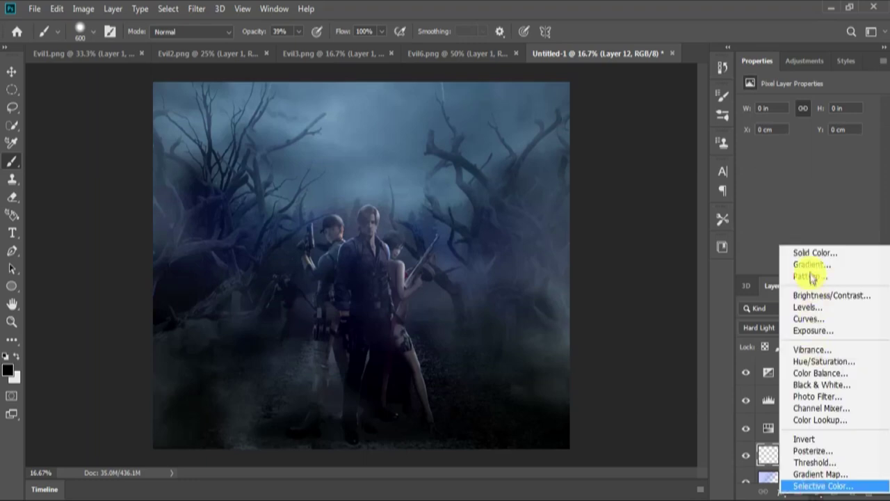
{"action": "left_click", "coordinate": [754, 266]}
Make the gradient radial with a pale lavender starting colour stop
{"action": "left_click", "coordinate": [765, 230]}
{"action": "left_click", "coordinate": [754, 259]}
{"action": "left_click", "coordinate": [744, 209]}
{"action": "left_click", "coordinate": [660, 354]}
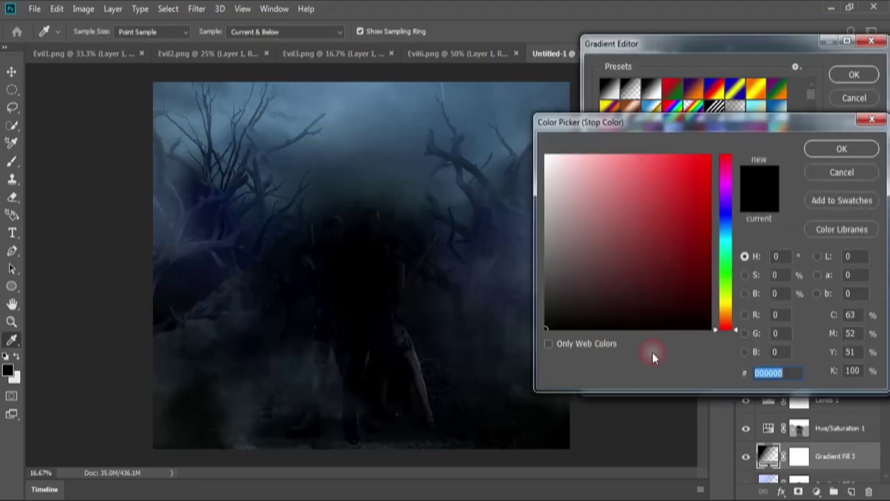
{"action": "left_click_drag", "start_coordinate": [726, 195], "coordinate": [737, 221]}
{"action": "left_click", "coordinate": [572, 157]}
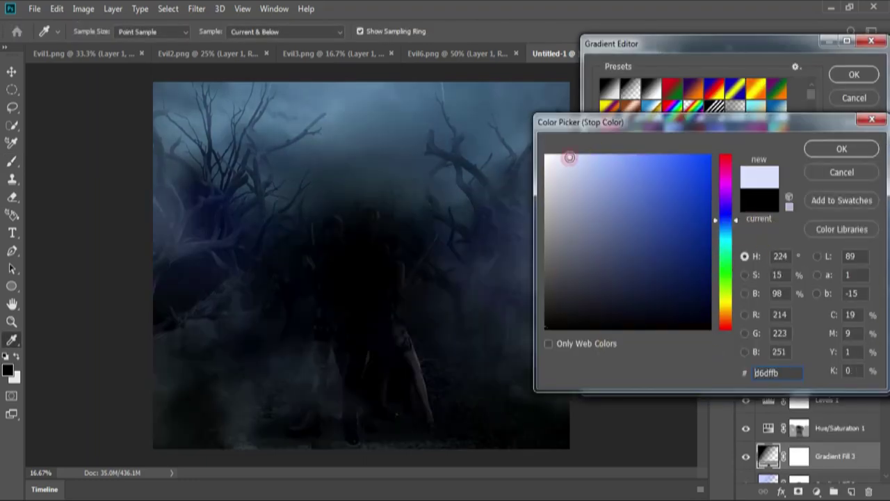
{"action": "left_click", "coordinate": [820, 146]}
Set the gradient's end stop to a light blue tint and accept the gradient
{"action": "left_click", "coordinate": [866, 298]}
{"action": "double_click", "coordinate": [866, 298]}
{"action": "left_click", "coordinate": [728, 221]}
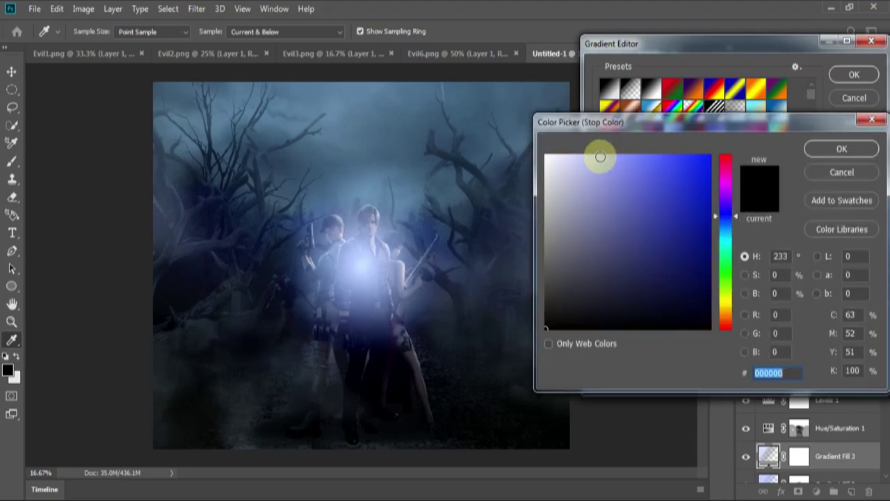
{"action": "left_click", "coordinate": [596, 153]}
{"action": "left_click", "coordinate": [841, 148]}
{"action": "left_click", "coordinate": [854, 75]}
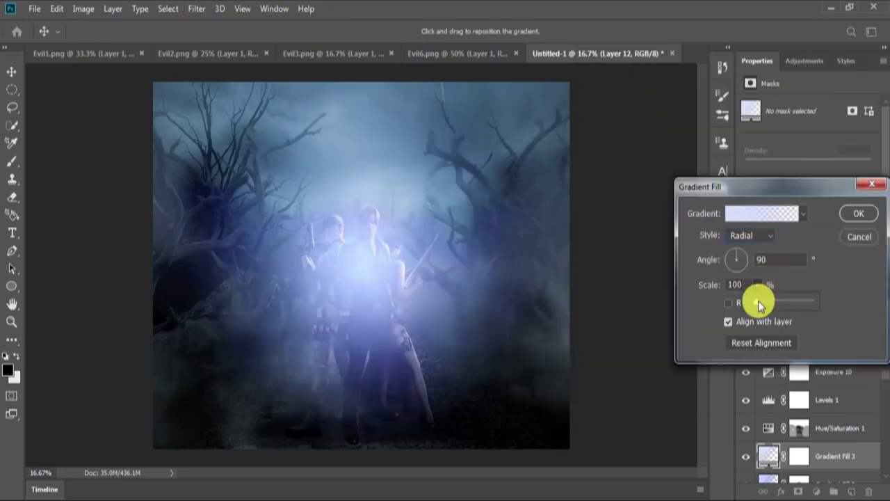
Move the radial glow to the top of the canvas at about 67% scale and apply it
{"action": "left_click_drag", "start_coordinate": [758, 301], "coordinate": [754, 303]}
{"action": "left_click_drag", "start_coordinate": [377, 278], "coordinate": [376, 105]}
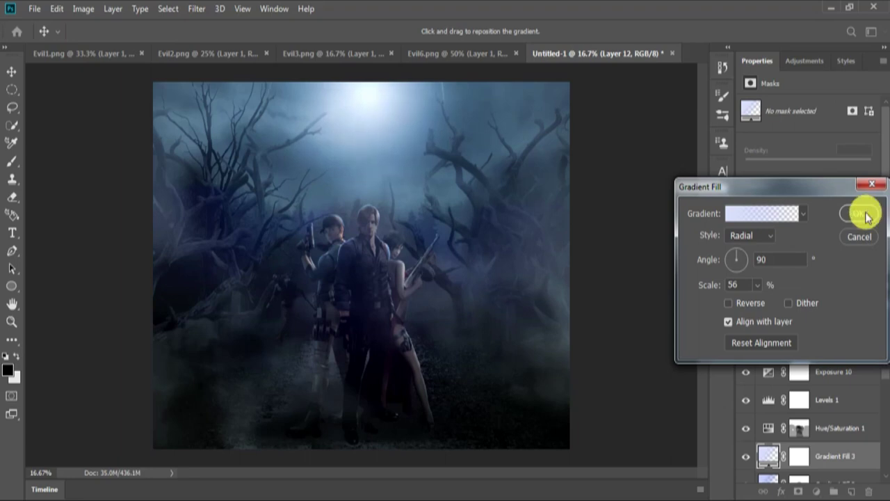
{"action": "left_click_drag", "start_coordinate": [868, 218], "coordinate": [758, 296]}
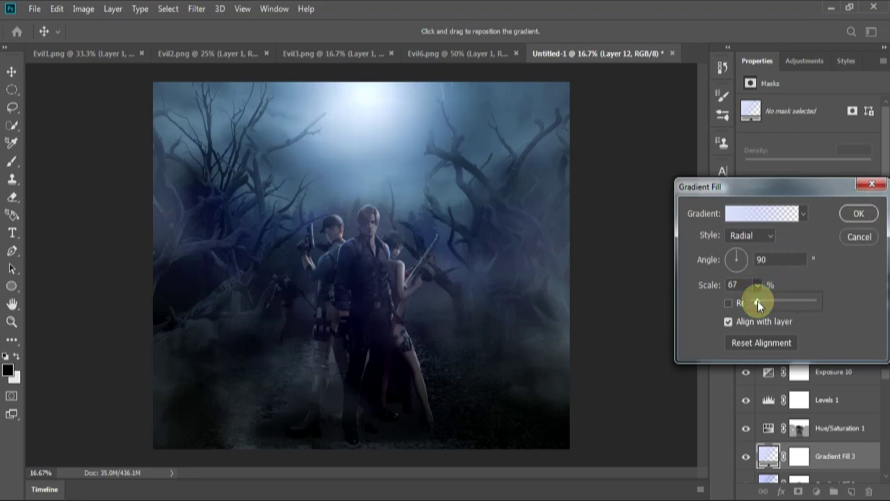
{"action": "left_click", "coordinate": [858, 215]}
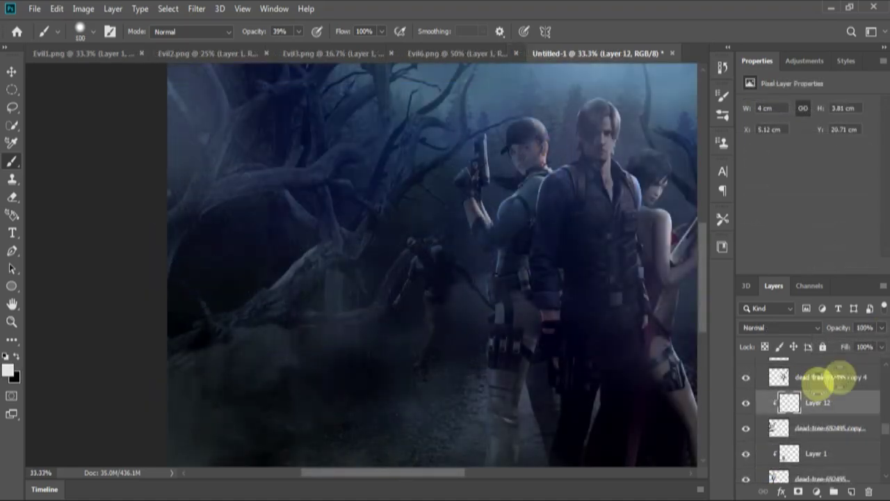
Set Layer 12's Blend If underlying limit to 61 and dab soft light onto the left dead tree
{"action": "right_click", "coordinate": [840, 377]}
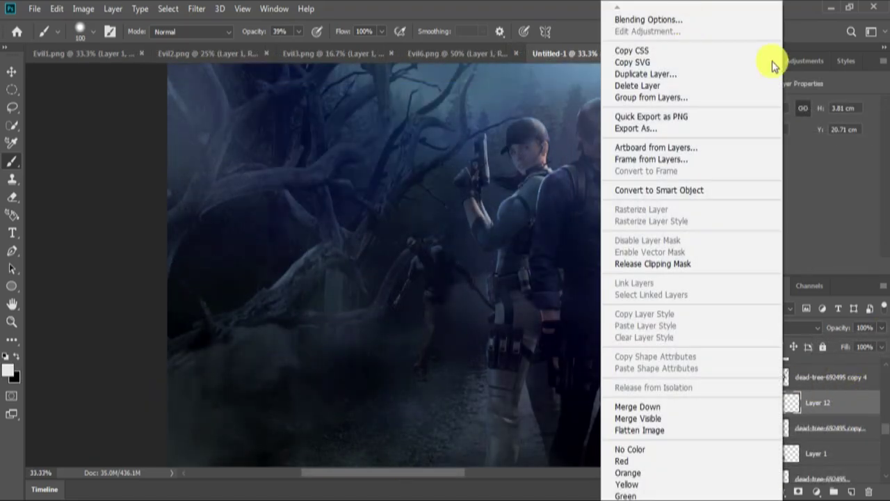
{"action": "left_click", "coordinate": [661, 8]}
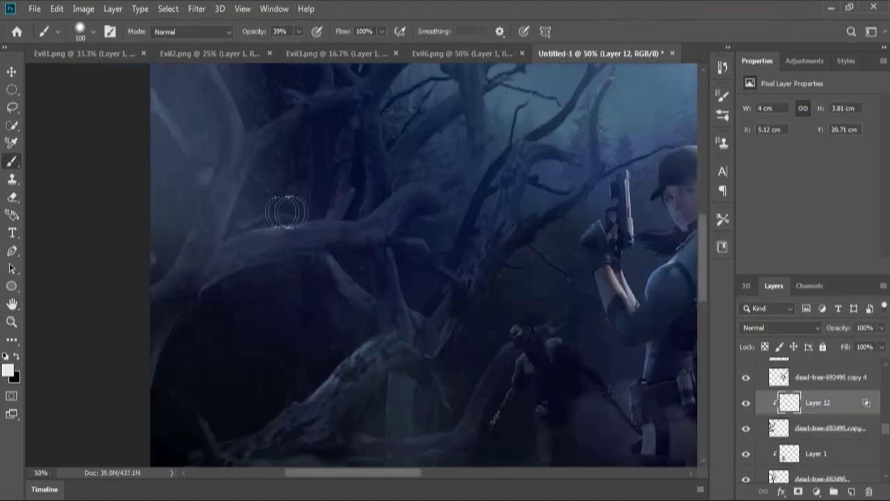
{"action": "left_click_drag", "start_coordinate": [418, 156], "coordinate": [443, 72]}
{"action": "left_click", "coordinate": [508, 285]}
{"action": "left_click", "coordinate": [311, 315]}
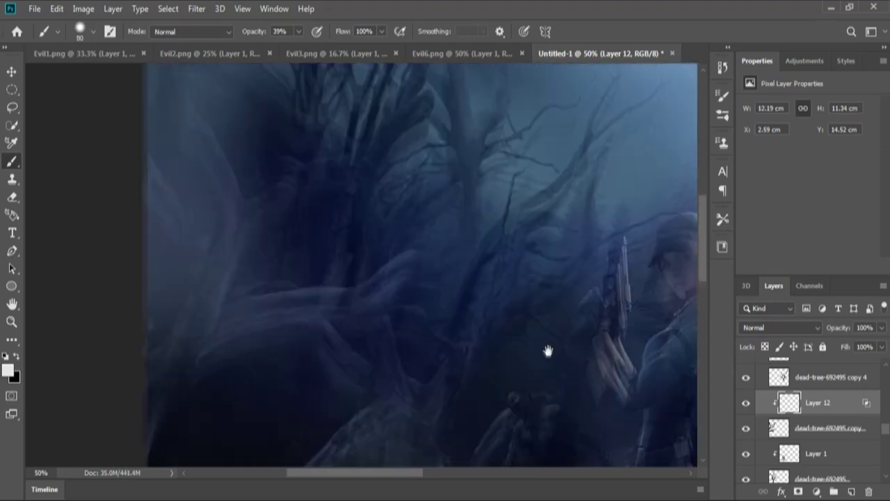
{"action": "left_click", "coordinate": [188, 163]}
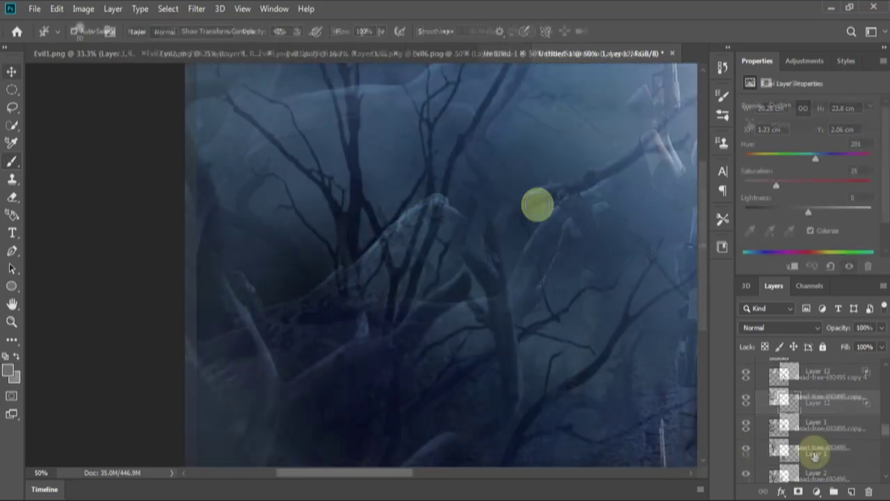
Add clipped Layer 13 for brushing, hiding the dead-tree copy and checking its Blending Options
{"action": "left_click", "coordinate": [853, 491]}
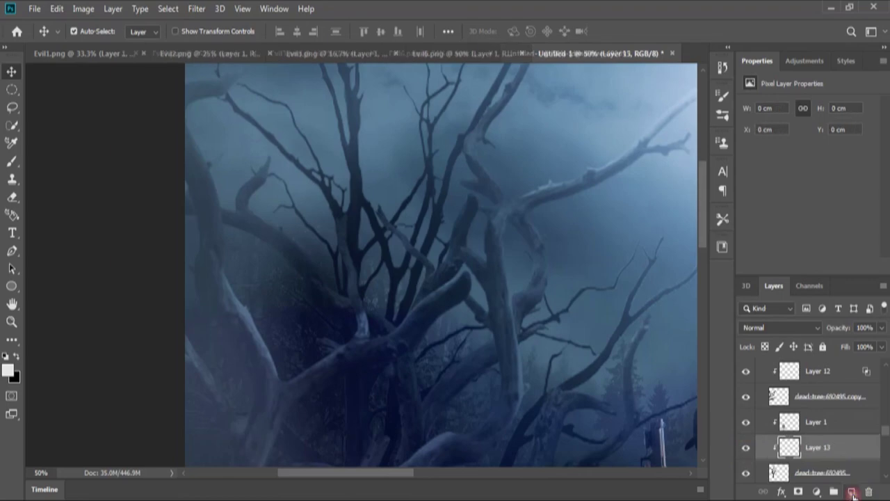
{"action": "key", "text": "b"}
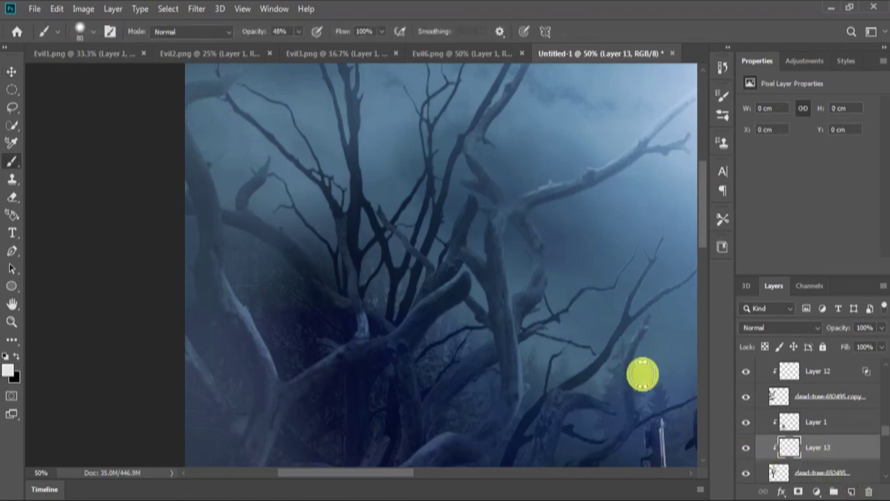
{"action": "left_click", "coordinate": [745, 397]}
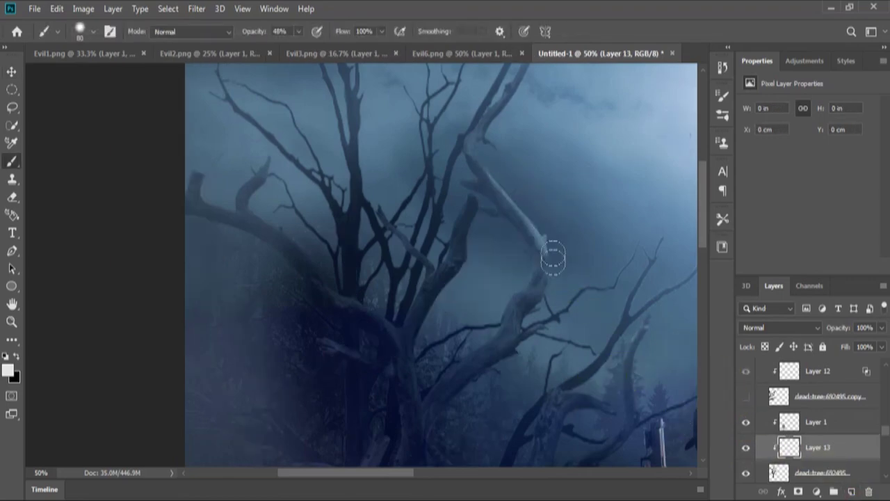
{"action": "right_click", "coordinate": [842, 449]}
{"action": "left_click", "coordinate": [723, 20]}
{"action": "left_click_drag", "start_coordinate": [536, 115], "coordinate": [704, 104]}
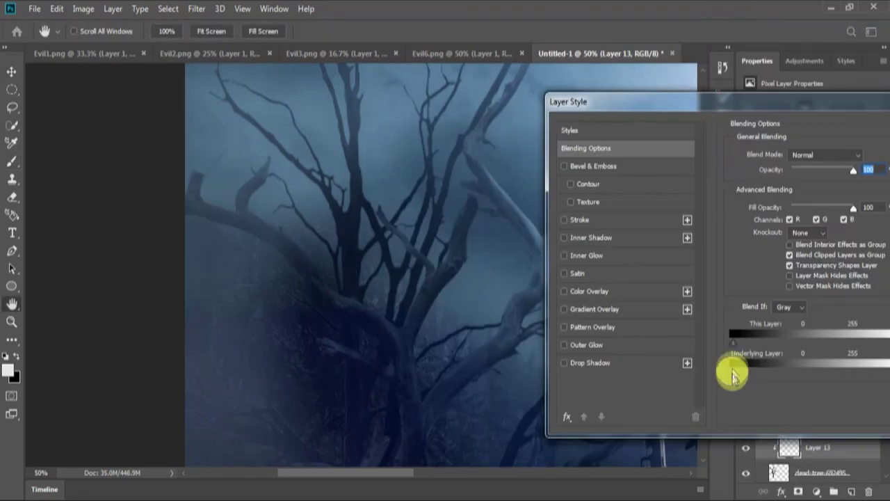
{"action": "key", "text": "Return"}
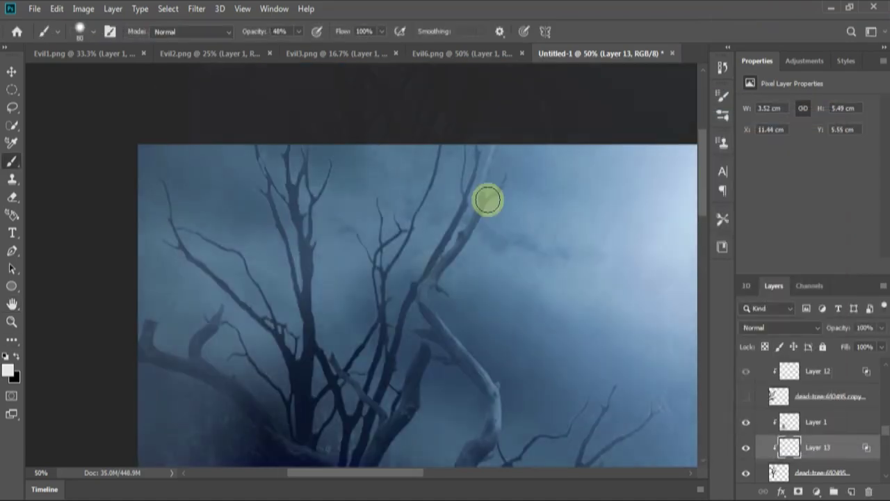
Paint pale highlights along the central tree's branches, then zoom out to review
{"action": "left_click_drag", "start_coordinate": [451, 169], "coordinate": [341, 224]}
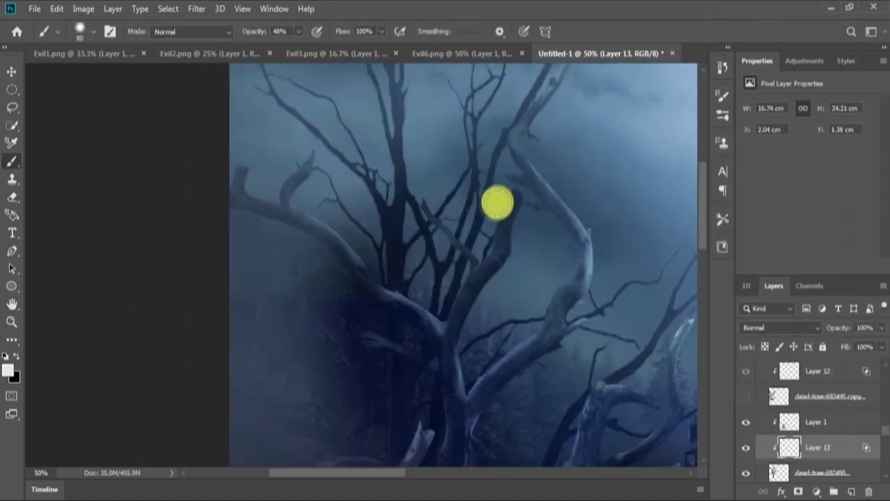
{"action": "left_click_drag", "start_coordinate": [497, 203], "coordinate": [521, 254]}
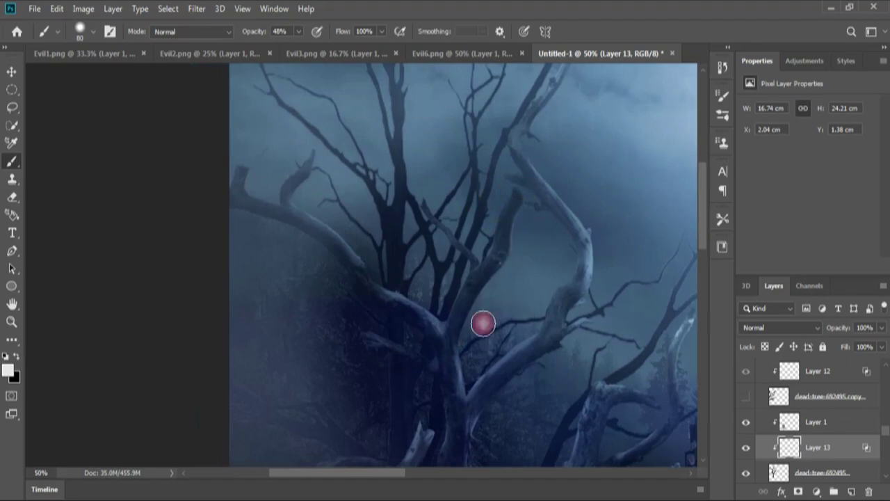
{"action": "key", "text": "ctrl+minus"}
{"action": "key", "text": "ctrl+minus"}
{"action": "scroll", "coordinate": [807, 417], "scroll_direction": "down", "scroll_amount": 2}
{"action": "left_click", "coordinate": [748, 447]}
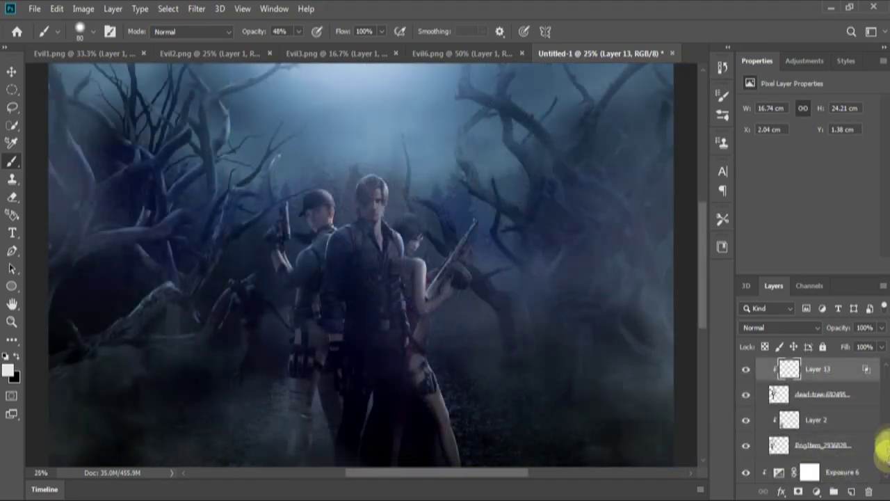
{"action": "scroll", "coordinate": [835, 431], "scroll_direction": "down", "scroll_amount": 5}
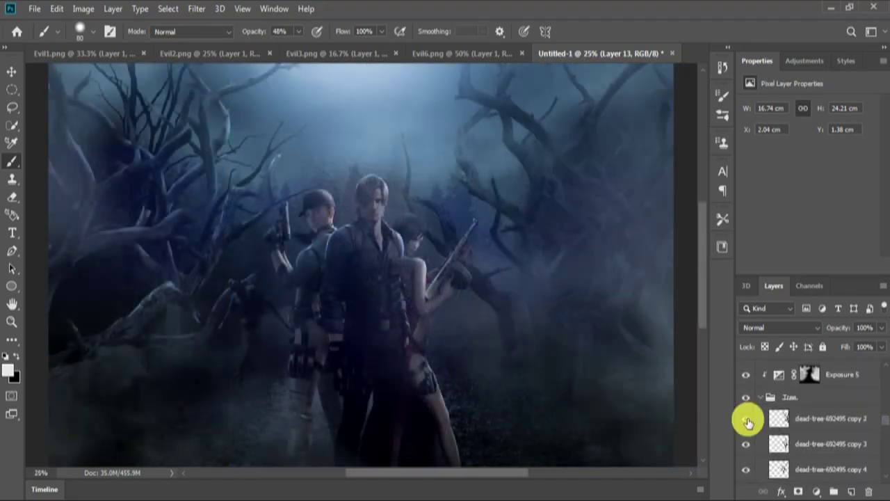
Add a new layer clipped to dead-tree copy 2 and zoom in on the right-side trees
{"action": "left_click", "coordinate": [746, 444]}
{"action": "left_click", "coordinate": [851, 492]}
{"action": "left_click", "coordinate": [805, 431], "text": "alt"}
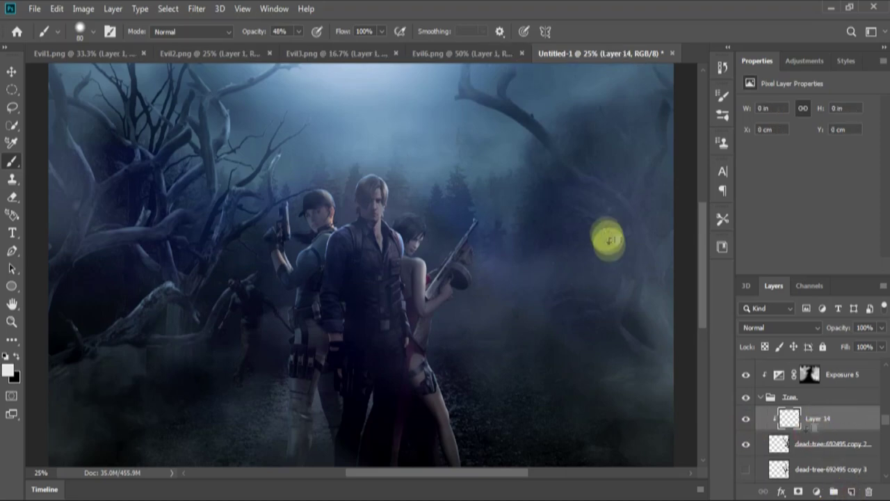
{"action": "scroll", "coordinate": [462, 143], "scroll_direction": "up", "scroll_amount": 2}
{"action": "key", "text": "ctrl+plus"}
{"action": "left_click_drag", "start_coordinate": [463, 155], "coordinate": [469, 271]}
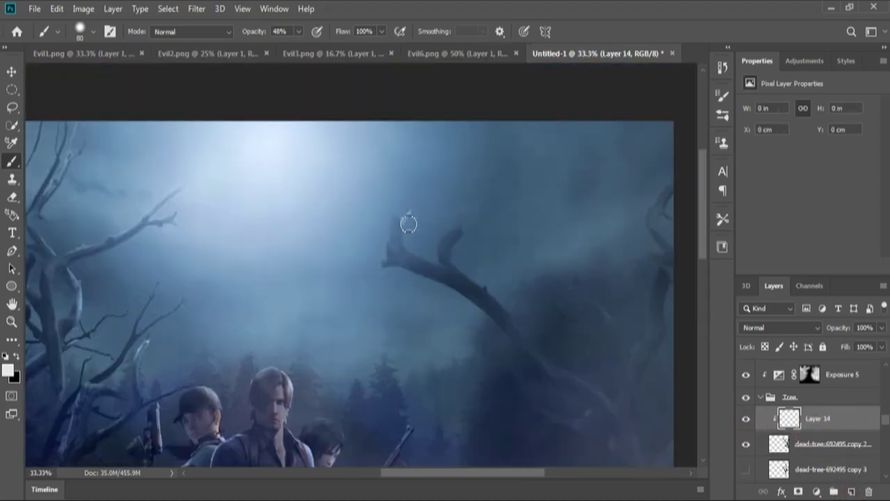
{"action": "scroll", "coordinate": [408, 239], "scroll_direction": "down", "scroll_amount": 3}
{"action": "scroll", "coordinate": [414, 248], "scroll_direction": "right", "scroll_amount": 5}
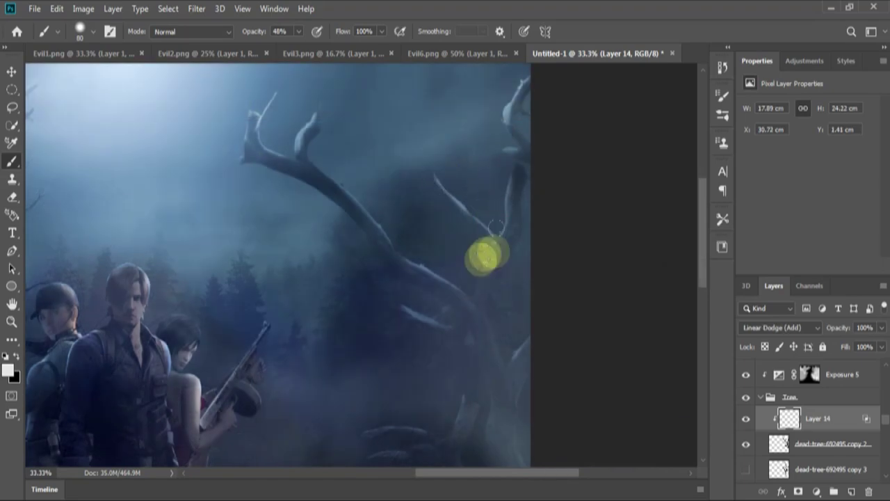
Set Layer 15 to Linear Dodge (Add) with its Blend If split to 63
{"action": "right_click", "coordinate": [828, 443]}
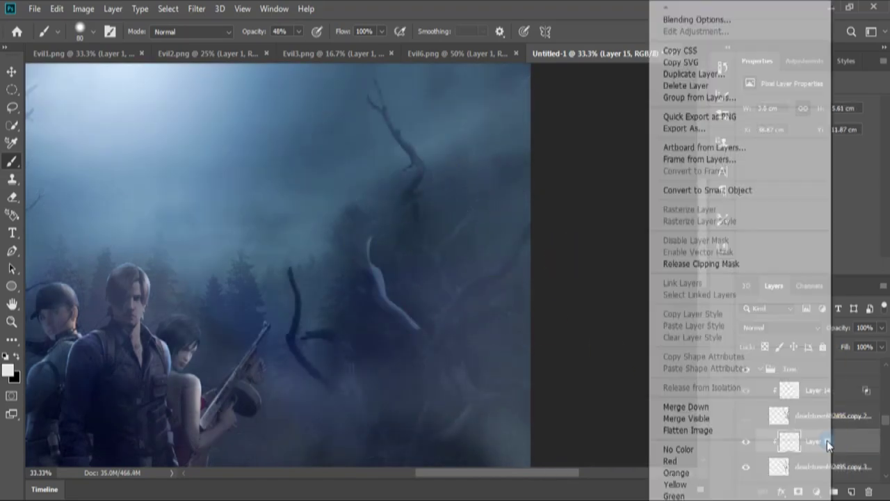
{"action": "left_click", "coordinate": [697, 19]}
{"action": "left_click_drag", "start_coordinate": [494, 123], "coordinate": [681, 137]}
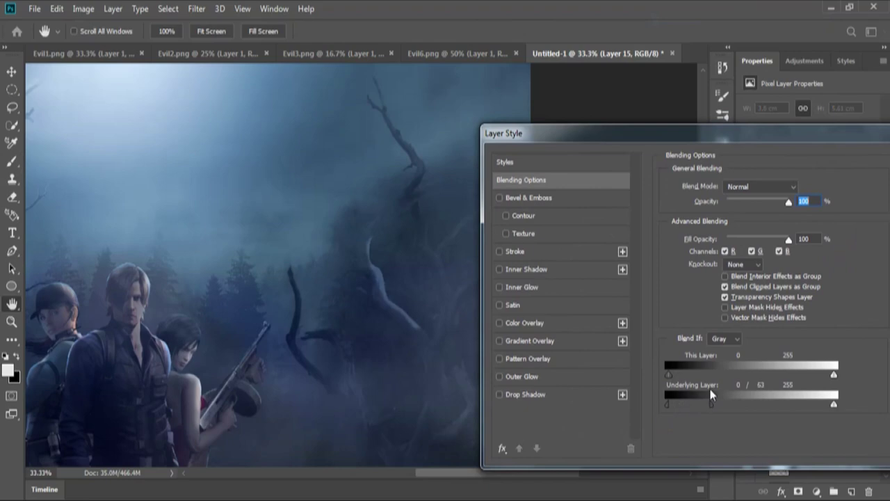
{"action": "left_click", "coordinate": [761, 187]}
{"action": "left_click", "coordinate": [772, 292]}
{"action": "left_click_drag", "start_coordinate": [813, 137], "coordinate": [618, 168]}
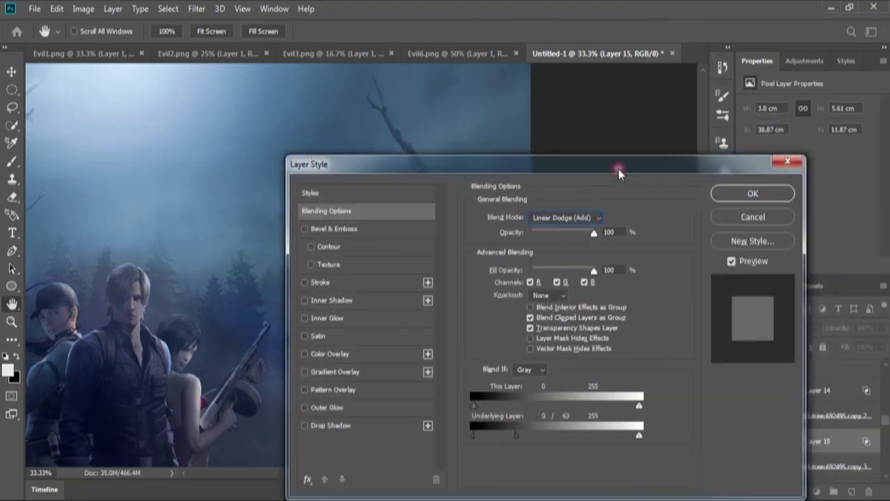
{"action": "key", "text": "Return"}
{"action": "key", "text": "b"}
Add Layer 16 clipped to dead-tree copy 4 and paint highlights on the right-side branches
{"action": "mouse_move", "coordinate": [403, 285]}
{"action": "left_mouse_down"}
{"action": "mouse_move", "coordinate": [477, 369]}
{"action": "mouse_move", "coordinate": [566, 346]}
{"action": "left_mouse_up"}
{"action": "scroll", "coordinate": [746, 388], "scroll_direction": "down", "scroll_amount": 3}
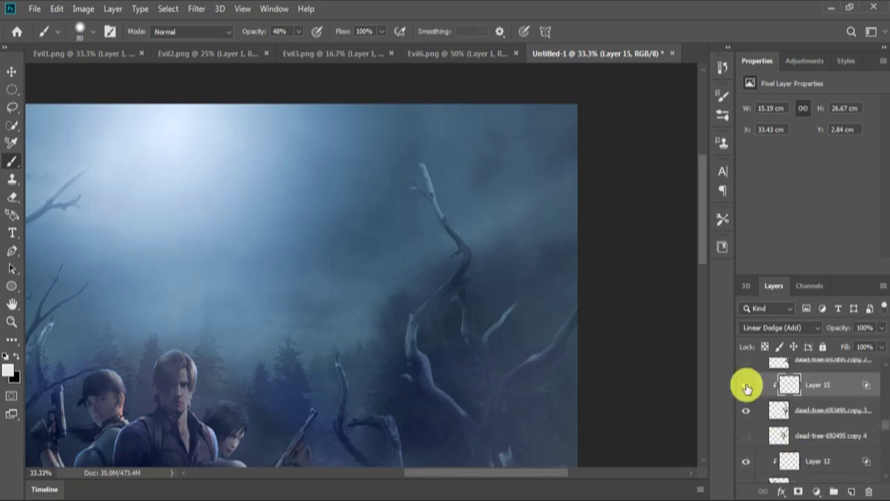
{"action": "left_click", "coordinate": [747, 362]}
{"action": "left_click", "coordinate": [749, 437]}
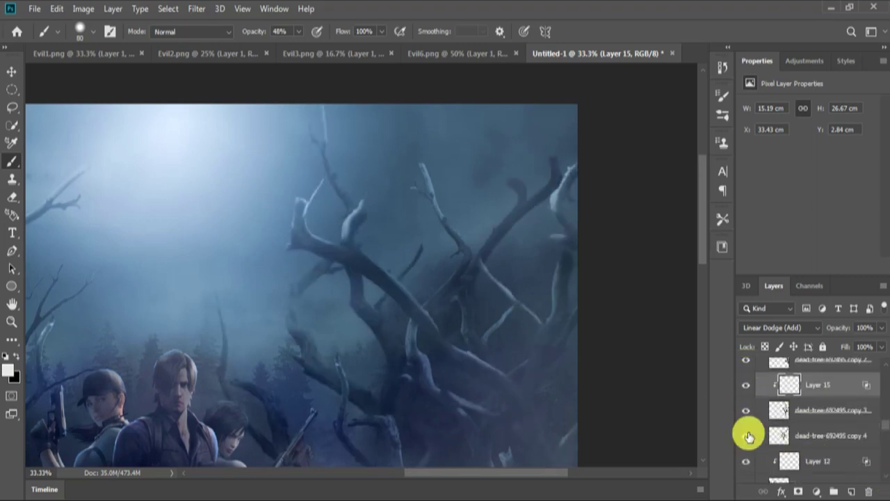
{"action": "key", "text": "ctrl+shift+alt+n"}
{"action": "left_click", "coordinate": [387, 288]}
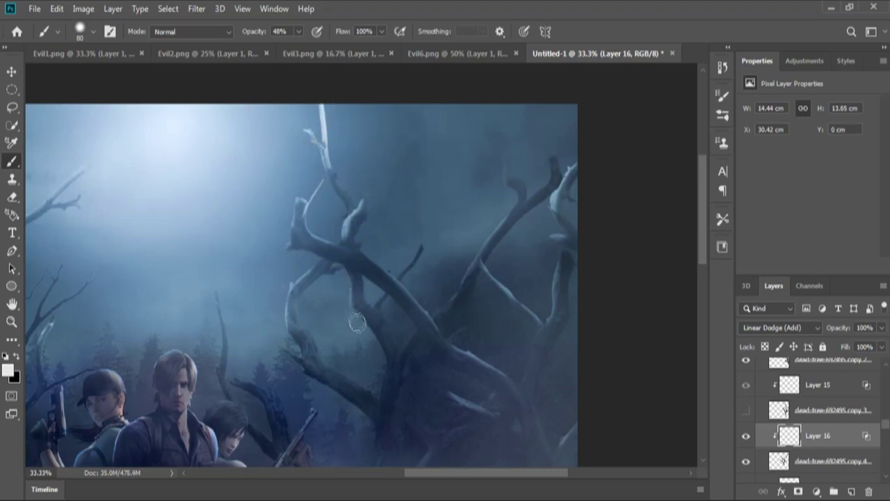
{"action": "left_click_drag", "start_coordinate": [341, 352], "coordinate": [324, 352]}
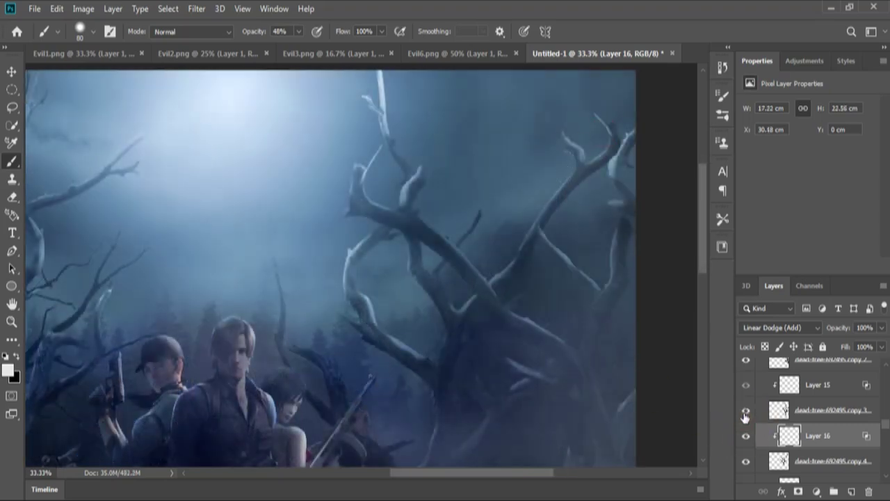
{"action": "left_click", "coordinate": [745, 410]}
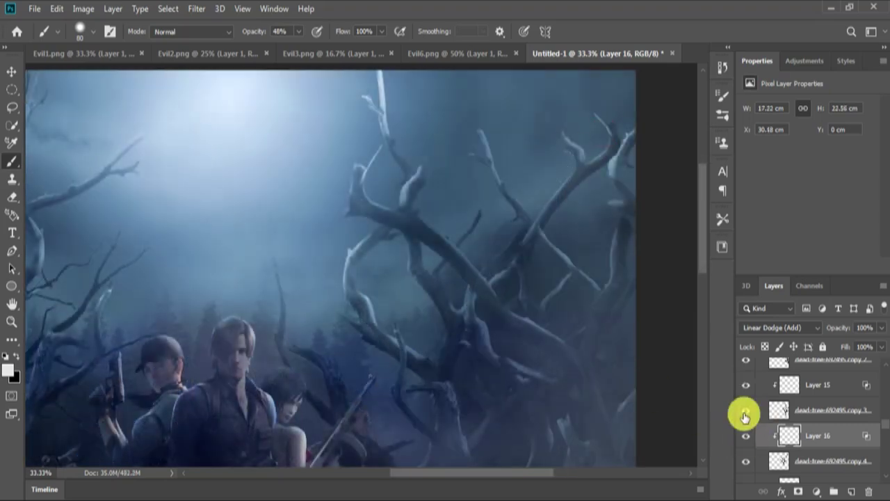
{"action": "left_click_drag", "start_coordinate": [434, 388], "coordinate": [464, 202]}
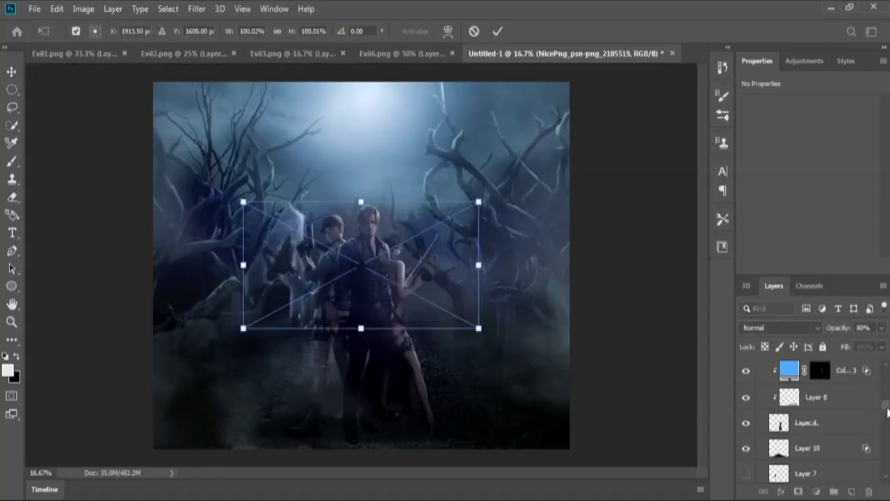
Commit the placed Resident Evil 4 logo, then scale it to 112.35% in the lower left
{"action": "scroll", "coordinate": [887, 411], "scroll_direction": "up", "scroll_amount": 5}
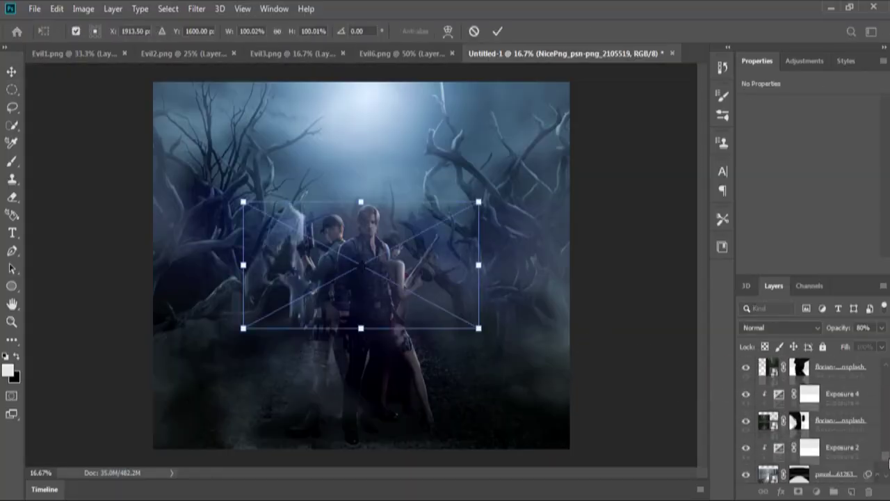
{"action": "scroll", "coordinate": [811, 446], "scroll_direction": "down", "scroll_amount": 5}
{"action": "mouse_move", "coordinate": [811, 466]}
{"action": "left_mouse_down"}
{"action": "mouse_move", "coordinate": [814, 348]}
{"action": "mouse_move", "coordinate": [821, 445]}
{"action": "left_mouse_up"}
{"action": "key", "text": "Return"}
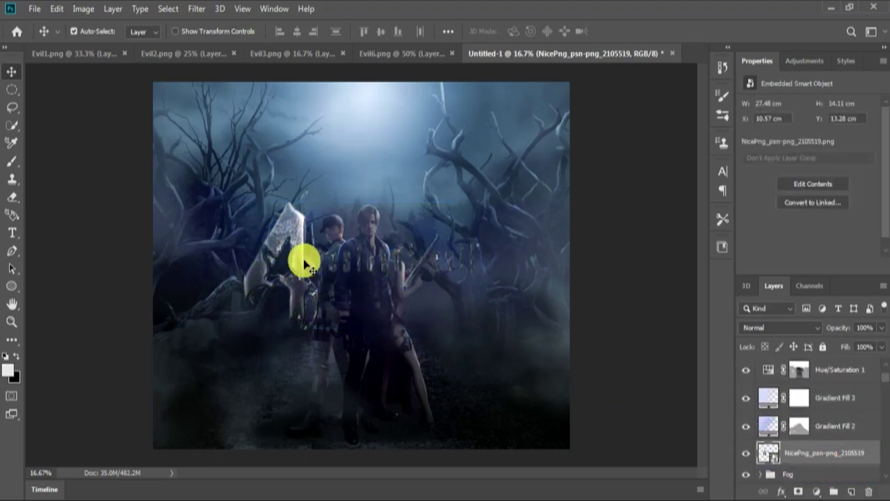
{"action": "key", "text": "ctrl+t"}
{"action": "left_click_drag", "start_coordinate": [402, 264], "coordinate": [401, 378]}
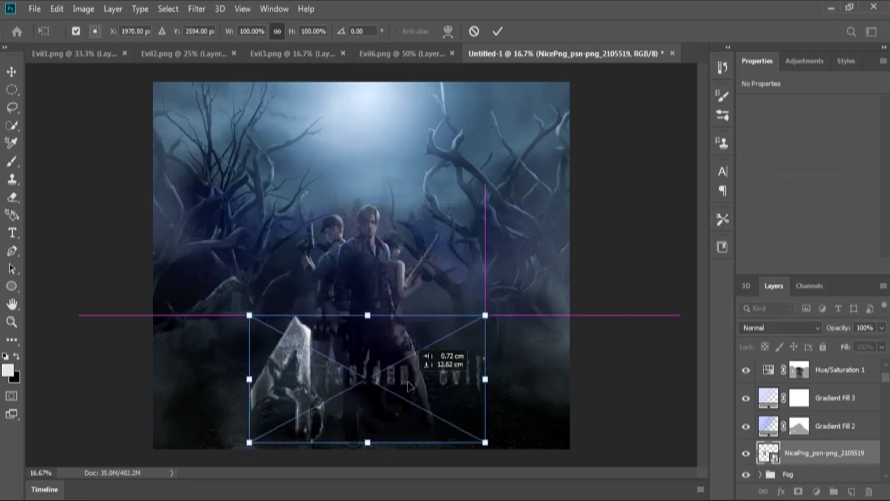
{"action": "left_click_drag", "start_coordinate": [482, 318], "coordinate": [497, 312]}
{"action": "left_click_drag", "start_coordinate": [243, 303], "coordinate": [234, 299]}
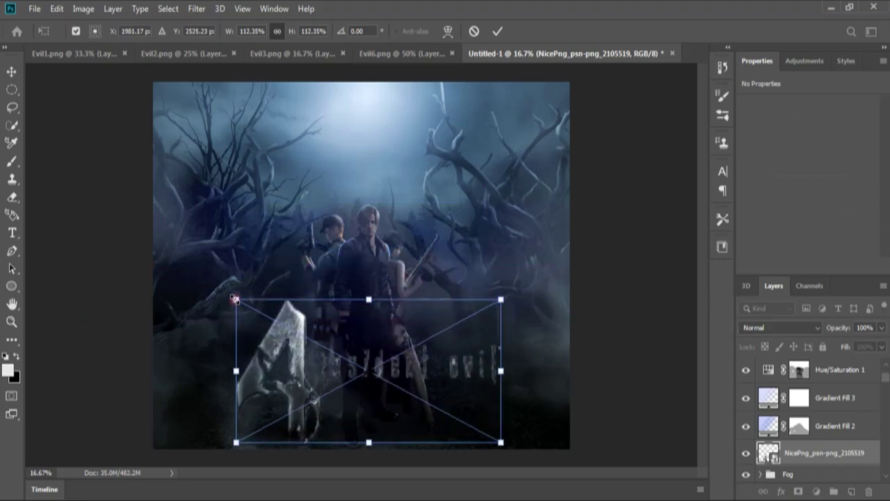
{"action": "left_click_drag", "start_coordinate": [333, 360], "coordinate": [326, 363]}
{"action": "key", "text": "Return"}
Adjust the logo's tonal levels with a Levels adjustment
{"action": "left_click", "coordinate": [83, 8]}
{"action": "mouse_move", "coordinate": [103, 45]}
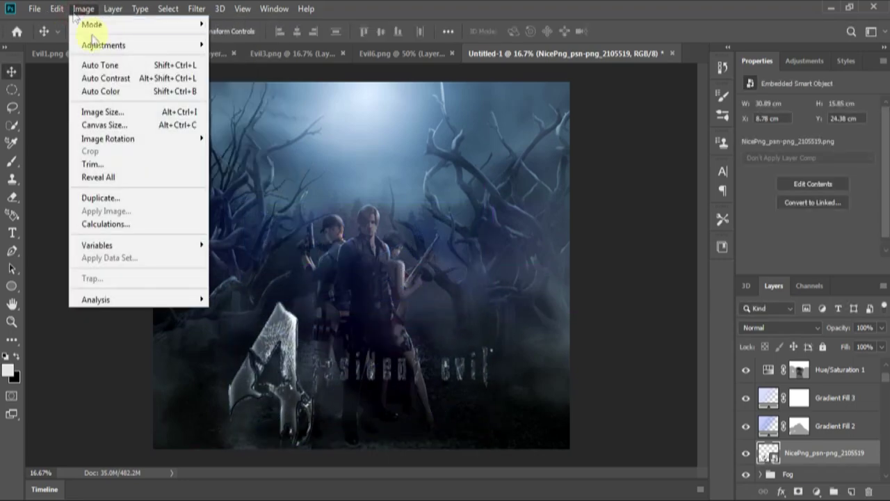
{"action": "left_click", "coordinate": [231, 58]}
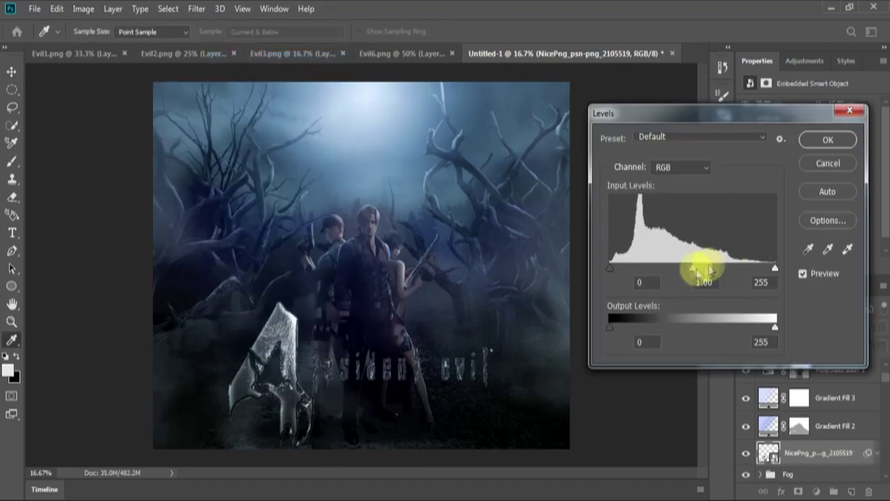
{"action": "left_click", "coordinate": [828, 140]}
{"action": "left_click", "coordinate": [868, 455]}
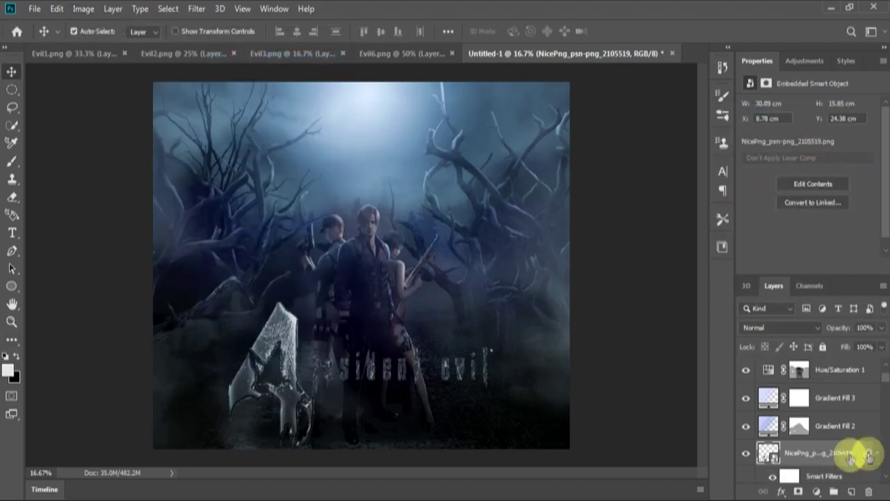
Add a dark red 9f1102 Color Overlay to the logo layer
{"action": "right_click", "coordinate": [772, 422]}
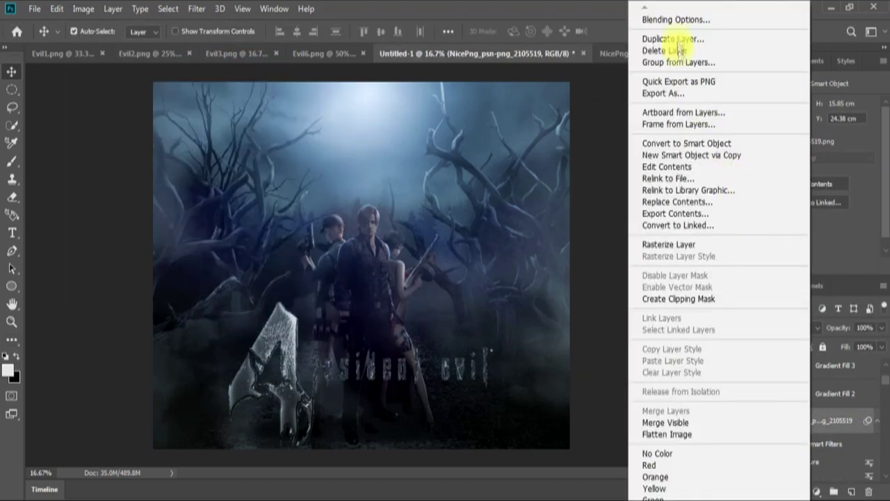
{"action": "left_click", "coordinate": [667, 19]}
{"action": "left_click", "coordinate": [410, 354]}
{"action": "left_click", "coordinate": [689, 215]}
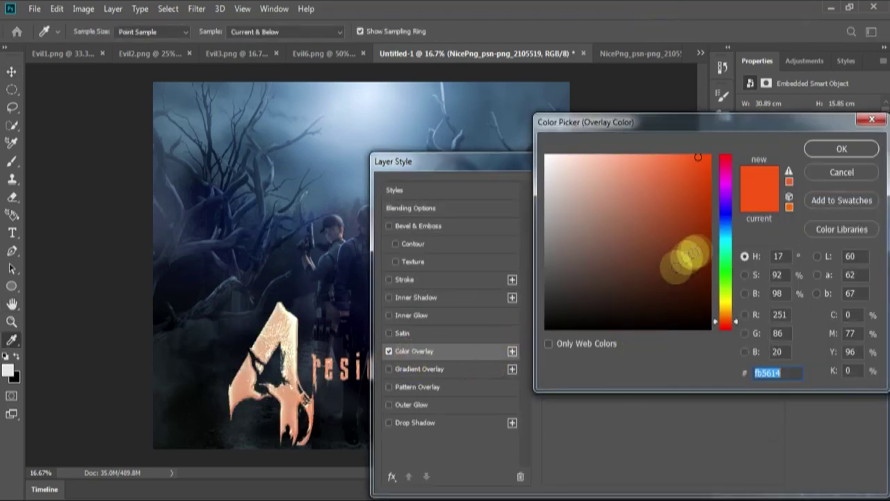
{"action": "left_click", "coordinate": [726, 324]}
{"action": "left_click", "coordinate": [698, 209]}
{"action": "left_click_drag", "start_coordinate": [707, 185], "coordinate": [711, 154]}
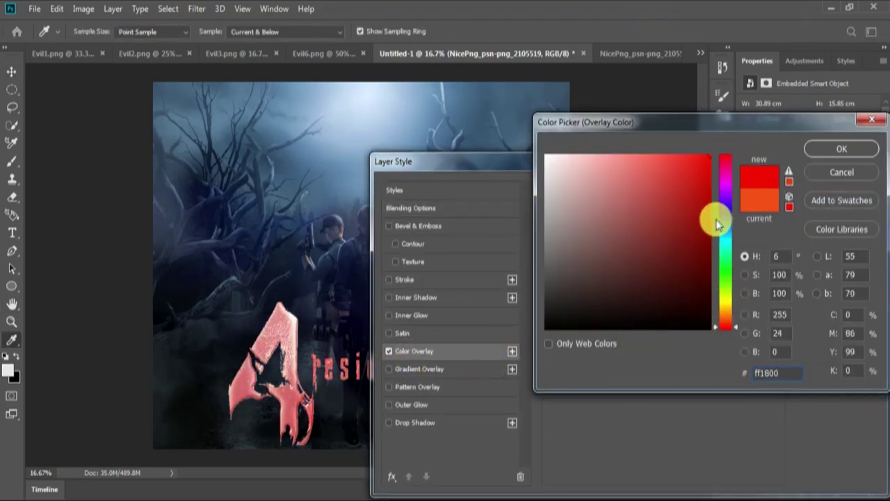
{"action": "left_click", "coordinate": [708, 220]}
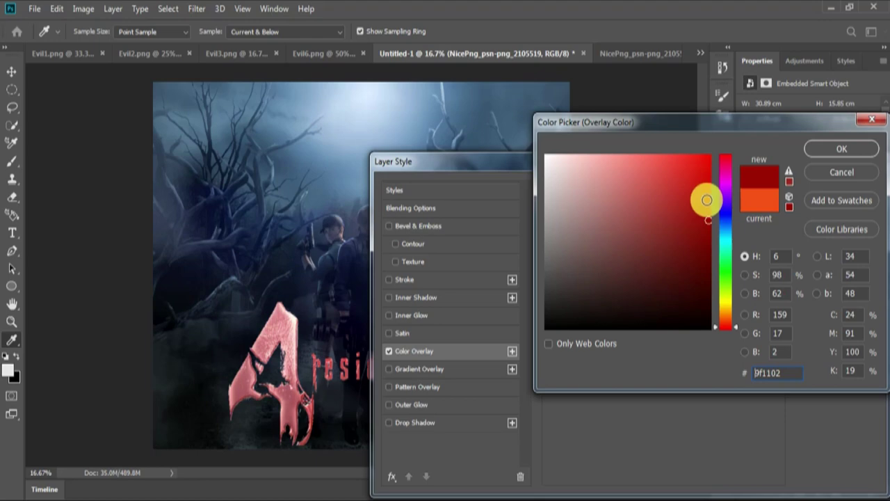
{"action": "left_click", "coordinate": [838, 149]}
{"action": "left_click", "coordinate": [873, 167]}
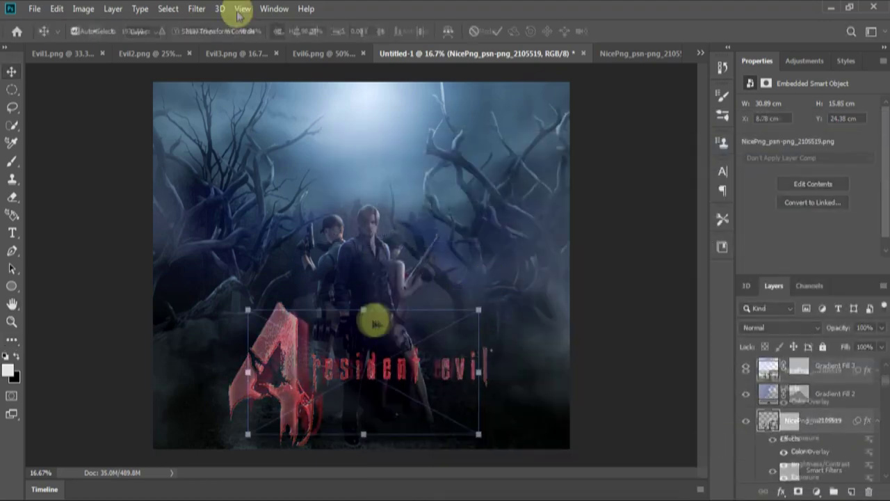
Free Transform the Resident Evil 4 logo up to the top of the poster
{"action": "key", "text": "ctrl+t"}
{"action": "left_click_drag", "start_coordinate": [368, 386], "coordinate": [365, 169]}
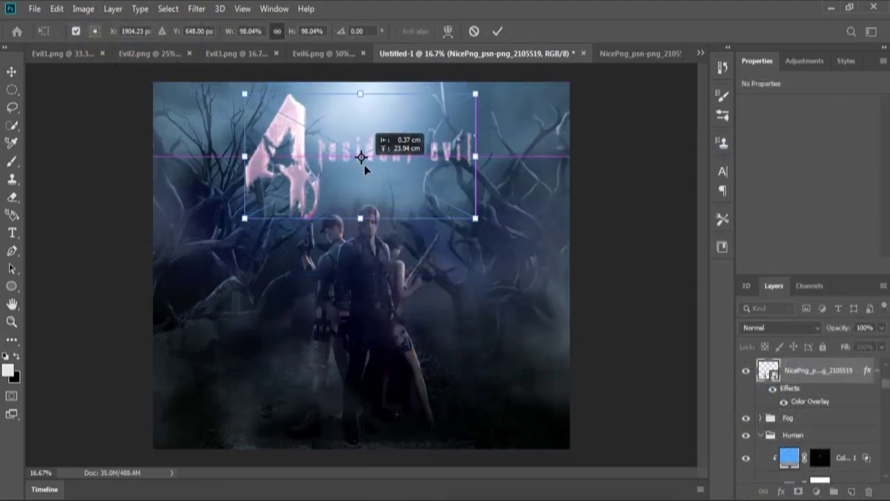
{"action": "key", "text": "Return"}
{"action": "scroll", "coordinate": [886, 381], "scroll_direction": "up", "scroll_amount": 3}
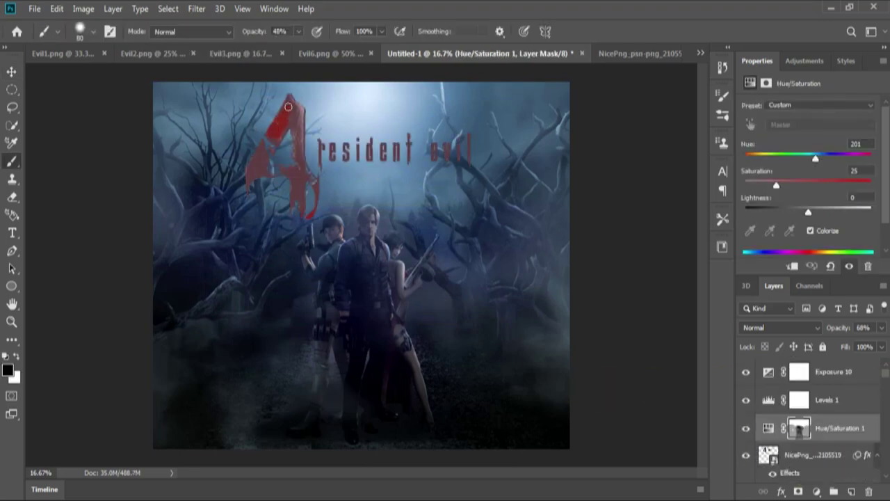
{"action": "scroll", "coordinate": [288, 107], "scroll_direction": "up", "scroll_amount": 2}
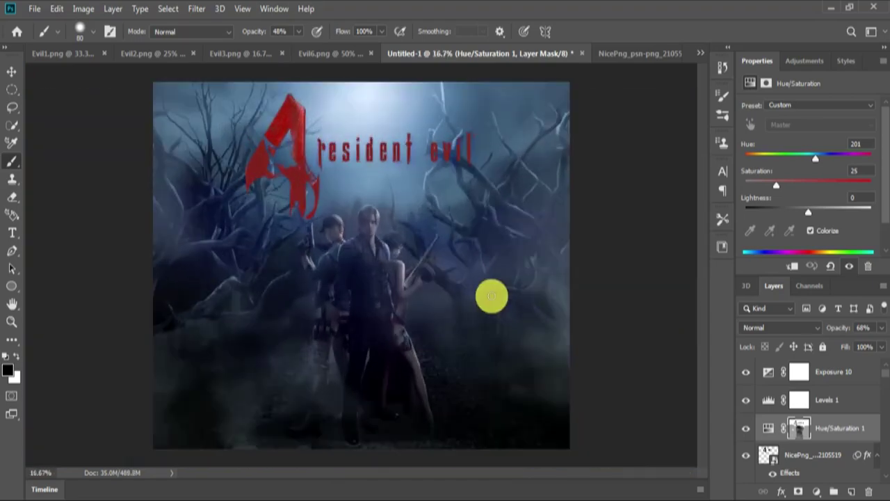
Scale the Umbrella emblem down to about 44% and centre it above the title
{"action": "key", "text": "v"}
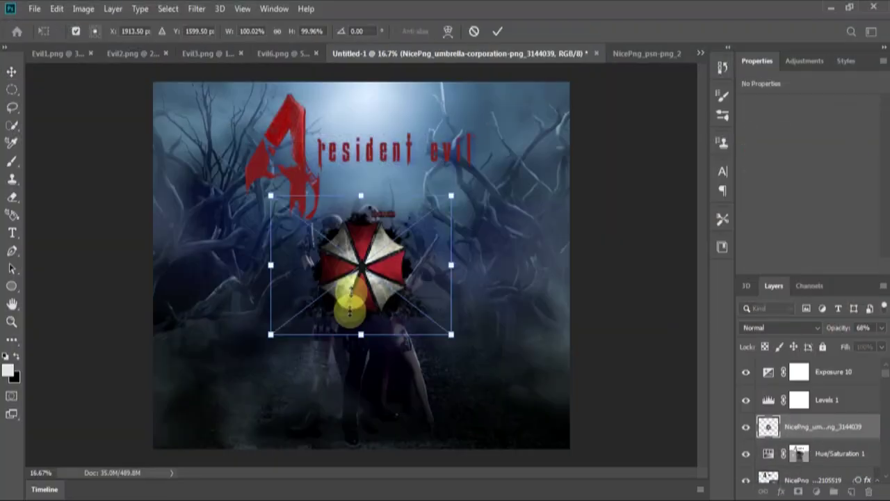
{"action": "left_click_drag", "start_coordinate": [271, 193], "coordinate": [319, 232]}
{"action": "left_click_drag", "start_coordinate": [392, 297], "coordinate": [427, 125]}
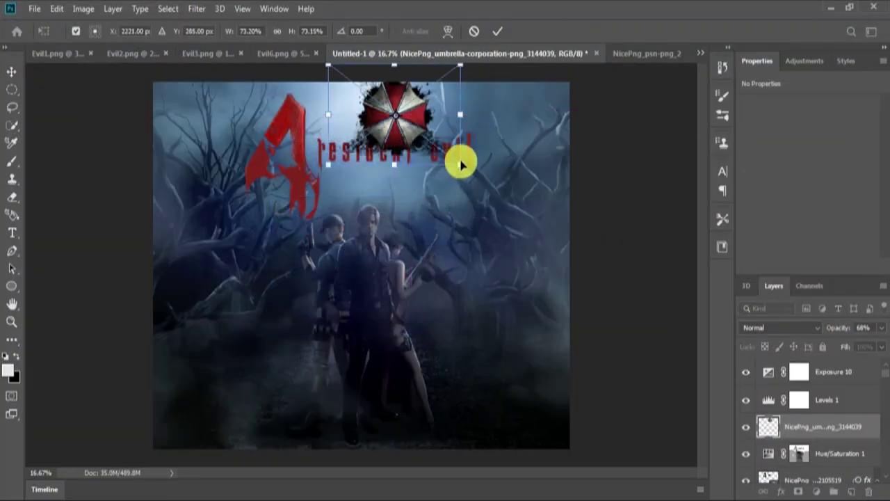
{"action": "left_click_drag", "start_coordinate": [462, 160], "coordinate": [433, 144]}
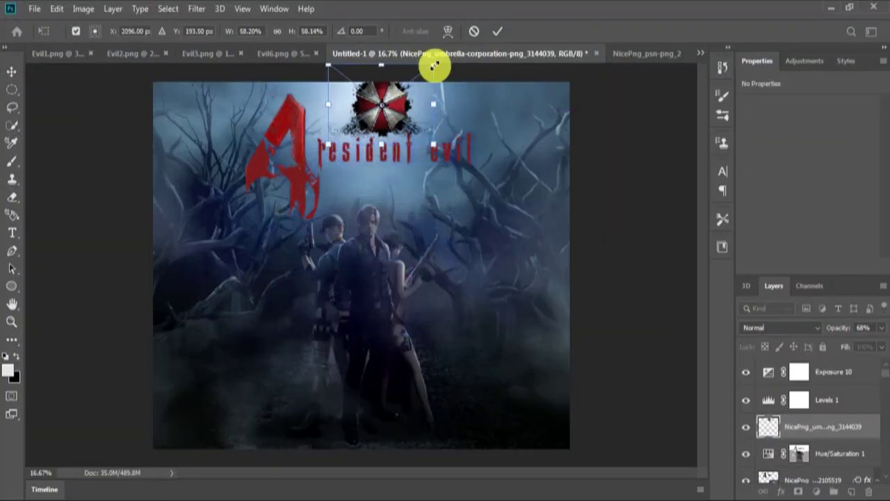
{"action": "left_click_drag", "start_coordinate": [434, 65], "coordinate": [407, 83]}
{"action": "mouse_move", "coordinate": [374, 121]}
{"action": "left_mouse_down"}
{"action": "mouse_move", "coordinate": [446, 119]}
{"action": "mouse_move", "coordinate": [394, 119]}
{"action": "left_mouse_up"}
{"action": "left_click", "coordinate": [363, 200]}
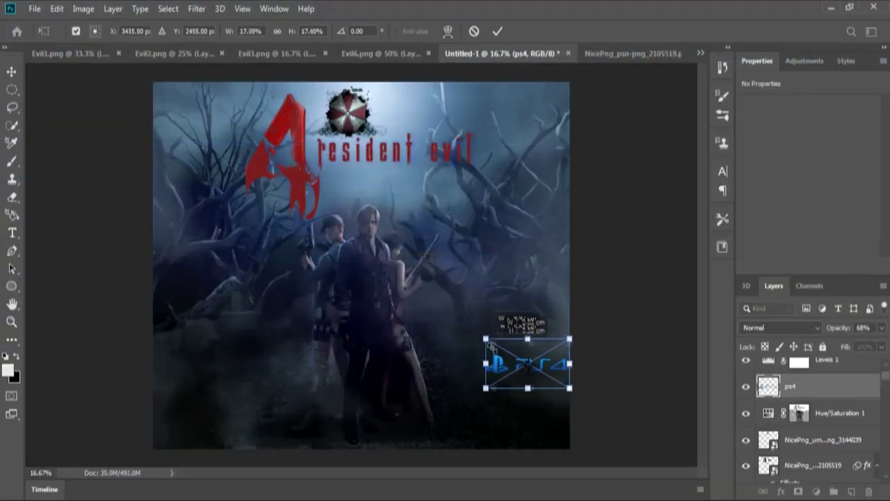
Shrink the PS4 logo and position it in the lower-right corner
{"action": "left_click_drag", "start_coordinate": [153, 141], "coordinate": [483, 342]}
{"action": "left_click_drag", "start_coordinate": [523, 364], "coordinate": [527, 415]}
{"action": "left_click_drag", "start_coordinate": [454, 384], "coordinate": [477, 387]}
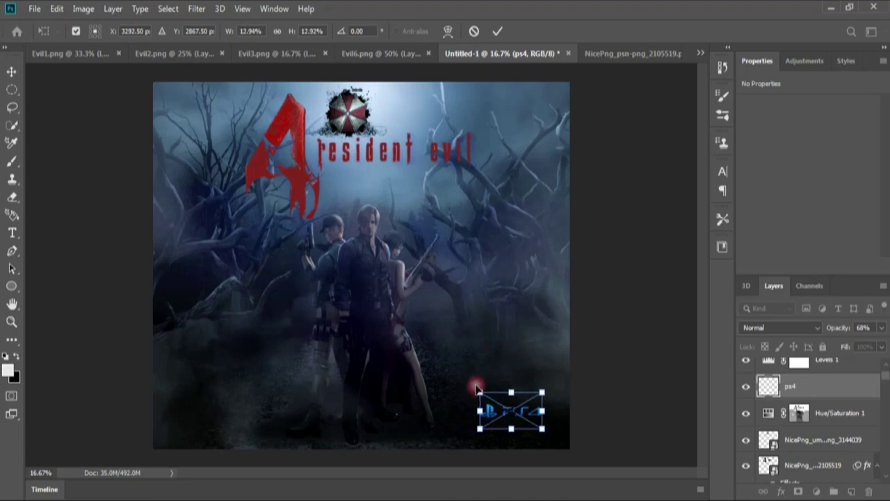
{"action": "left_click_drag", "start_coordinate": [523, 410], "coordinate": [537, 422]}
{"action": "key", "text": "Return"}
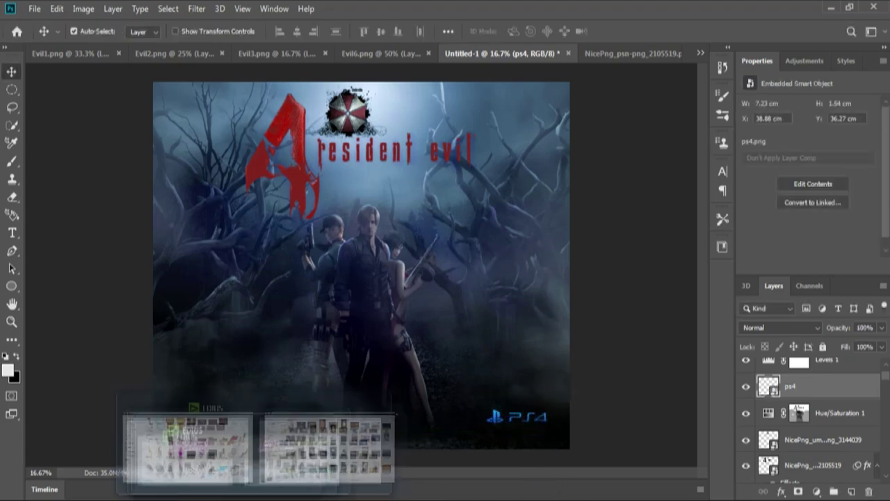
Place gamepad.png, rasterize it, and erase its white glow at 100% eraser opacity
{"action": "left_click", "coordinate": [202, 445]}
{"action": "mouse_move", "coordinate": [416, 297]}
{"action": "left_mouse_down"}
{"action": "mouse_move", "coordinate": [239, 411]}
{"action": "mouse_move", "coordinate": [238, 272]}
{"action": "mouse_move", "coordinate": [371, 271]}
{"action": "mouse_move", "coordinate": [438, 341]}
{"action": "left_mouse_up"}
{"action": "key", "text": "Return"}
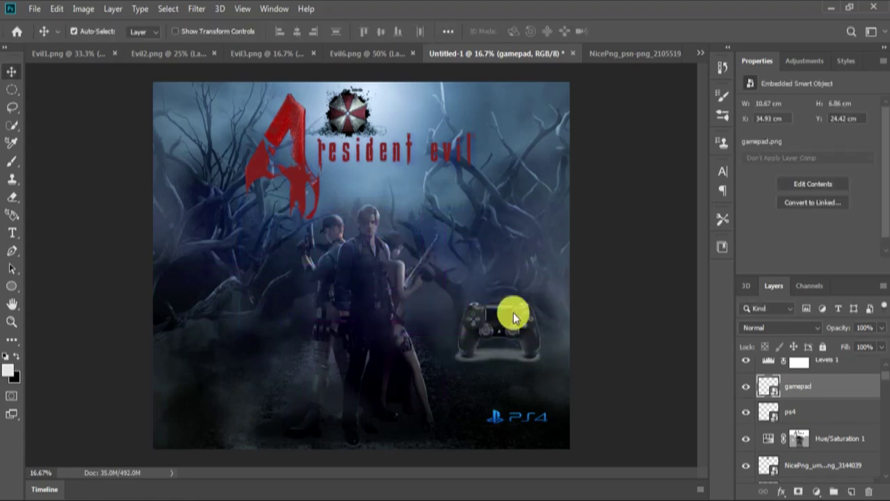
{"action": "scroll", "coordinate": [513, 312], "scroll_direction": "up", "scroll_amount": 3}
{"action": "key", "text": "e"}
{"action": "left_click", "coordinate": [478, 339]}
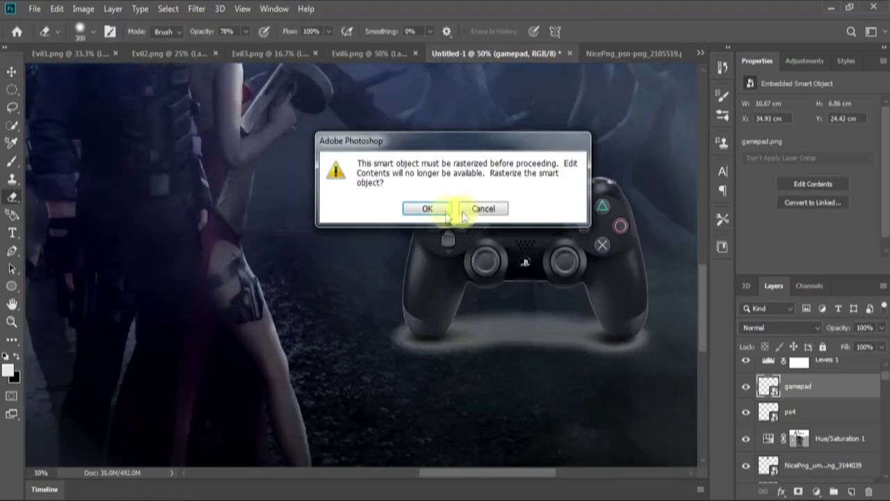
{"action": "left_click", "coordinate": [446, 207]}
{"action": "left_click_drag", "start_coordinate": [245, 35], "coordinate": [268, 36]}
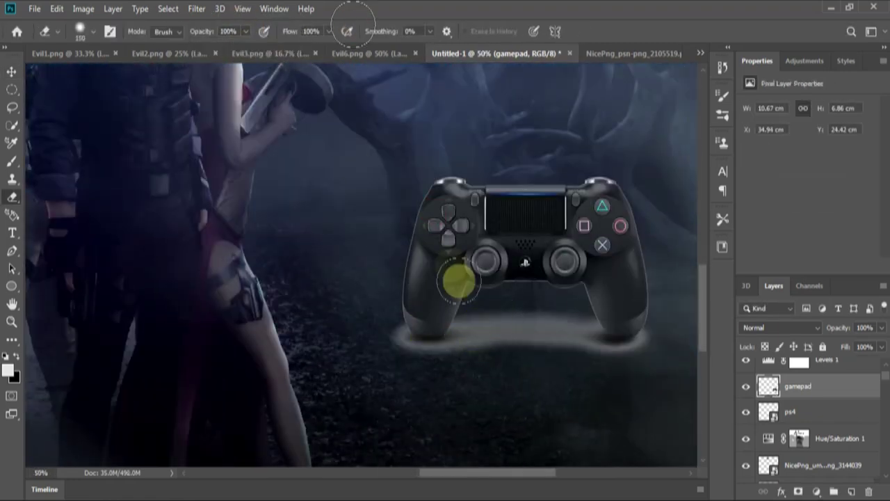
{"action": "mouse_move", "coordinate": [477, 325]}
{"action": "left_mouse_down"}
{"action": "mouse_move", "coordinate": [626, 351]}
{"action": "mouse_move", "coordinate": [663, 329]}
{"action": "left_mouse_up"}
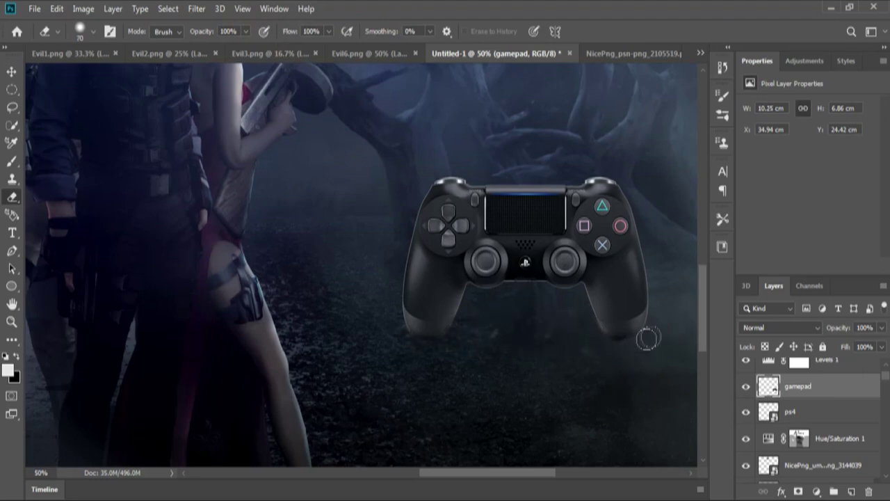
Darken the gamepad with Levels and scale it to about 68% beside the PS4 logo
{"action": "key", "text": "v"}
{"action": "key", "text": "ctrl+l"}
{"action": "left_click_drag", "start_coordinate": [650, 265], "coordinate": [659, 264]}
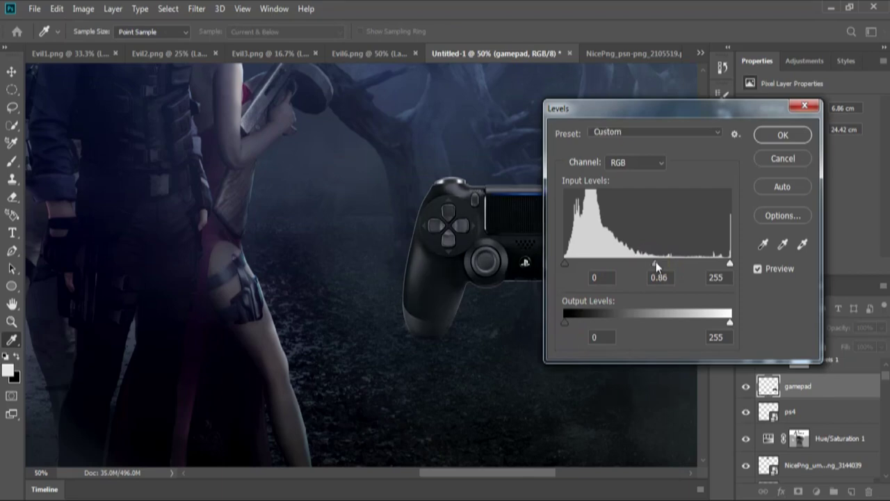
{"action": "key", "text": "Return"}
{"action": "key", "text": "ctrl+t"}
{"action": "mouse_move", "coordinate": [562, 278]}
{"action": "left_mouse_down"}
{"action": "mouse_move", "coordinate": [422, 119]}
{"action": "mouse_move", "coordinate": [522, 278]}
{"action": "mouse_move", "coordinate": [480, 289]}
{"action": "left_mouse_up"}
{"action": "left_click_drag", "start_coordinate": [342, 207], "coordinate": [427, 262]}
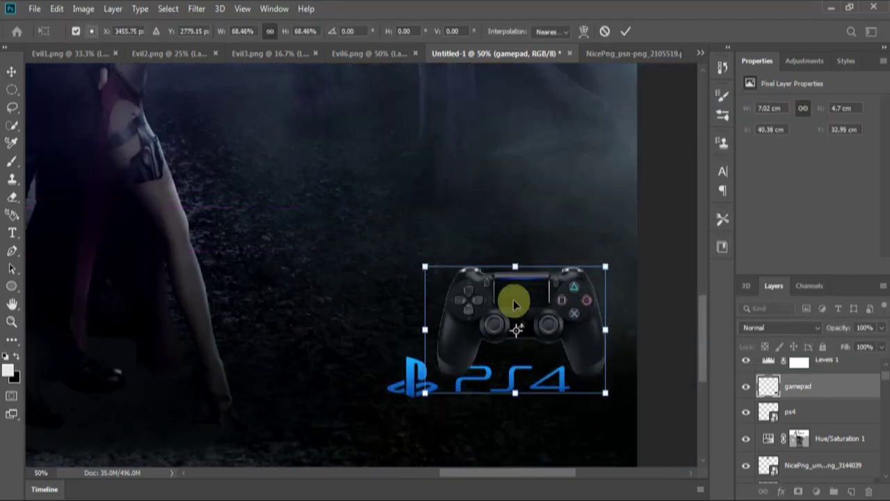
{"action": "mouse_move", "coordinate": [513, 302]}
{"action": "left_mouse_down"}
{"action": "mouse_move", "coordinate": [477, 291]}
{"action": "mouse_move", "coordinate": [477, 358]}
{"action": "mouse_move", "coordinate": [471, 260]}
{"action": "left_mouse_up"}
{"action": "key", "text": "Return"}
{"action": "left_click", "coordinate": [805, 414]}
Reposition the PS4 logo above the gamepad and zoom out to view the poster
{"action": "key", "text": "ctrl+t"}
{"action": "key", "text": "Return"}
{"action": "key", "text": "ctrl+minus"}
{"action": "key", "text": "ctrl+minus"}
{"action": "key", "text": "ctrl+minus"}
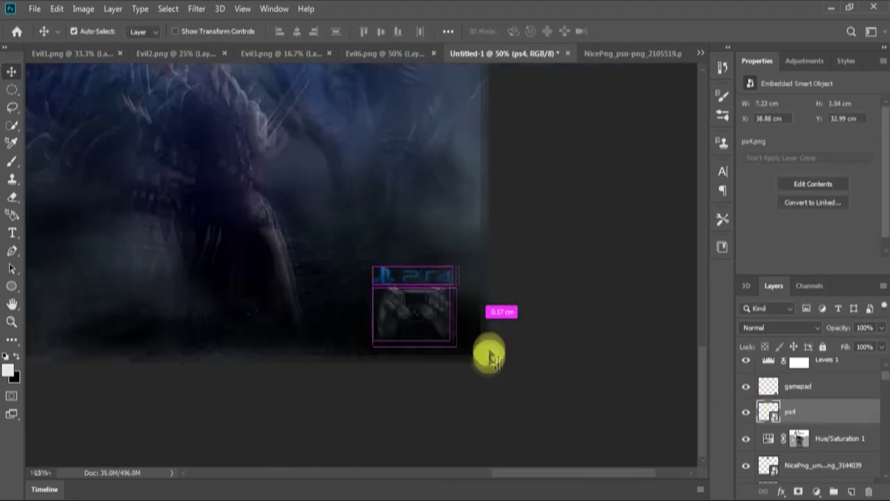
{"action": "left_click", "coordinate": [807, 388]}
Add a 'PLAY NOW' text line at the lower left of the poster
{"action": "key", "text": "t"}
{"action": "left_click", "coordinate": [218, 404]}
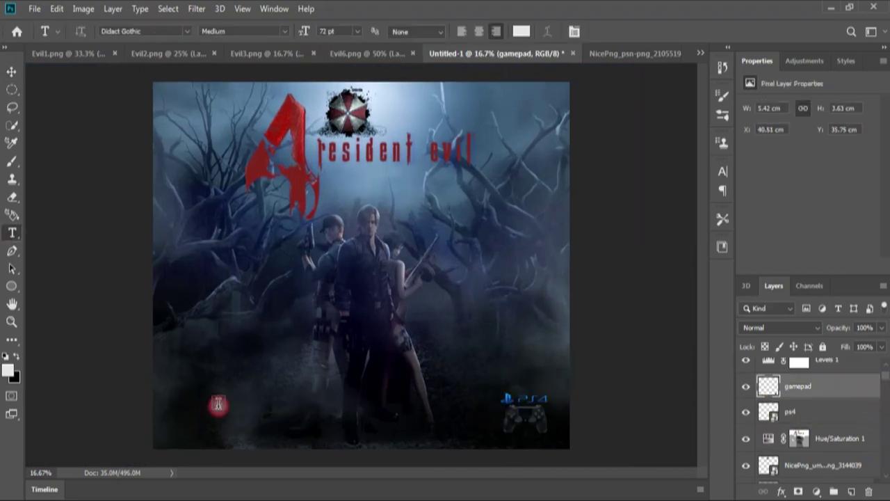
{"action": "type", "text": "P"}
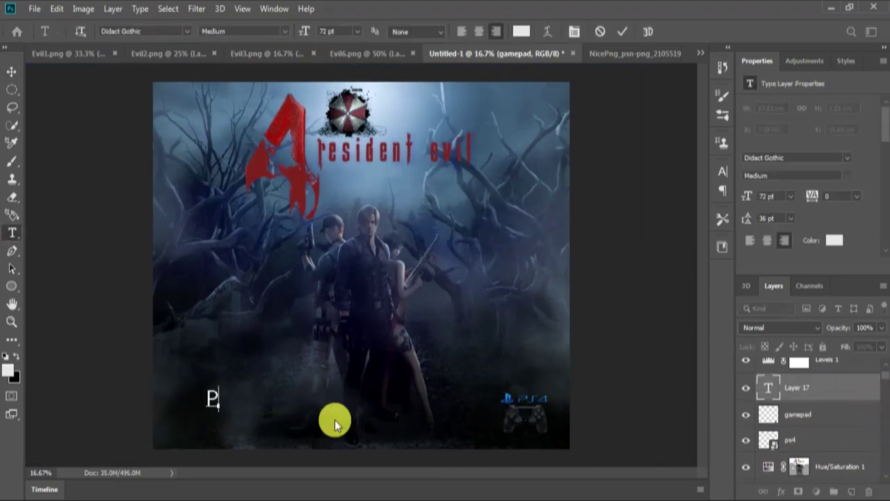
{"action": "type", "text": "LAY NOW"}
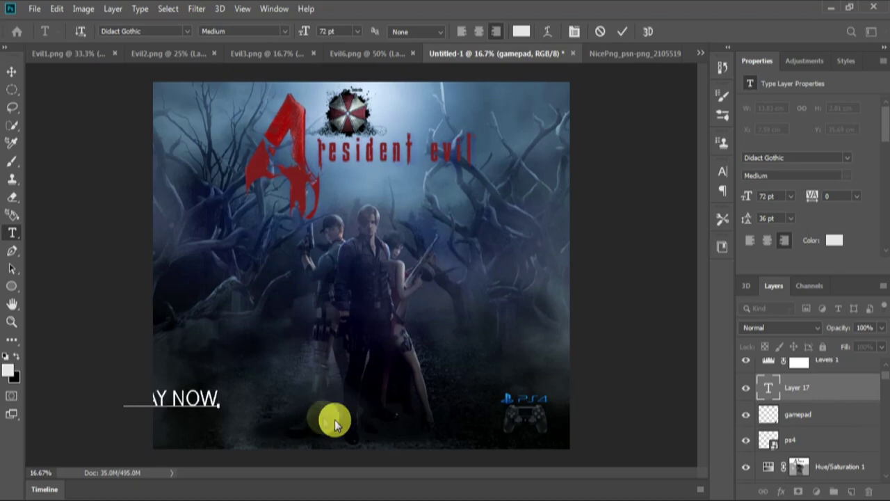
{"action": "left_click", "coordinate": [12, 71]}
Set PLAY NOW to Ethnocentric at 48 pt and shift it slightly lower
{"action": "left_click", "coordinate": [844, 155]}
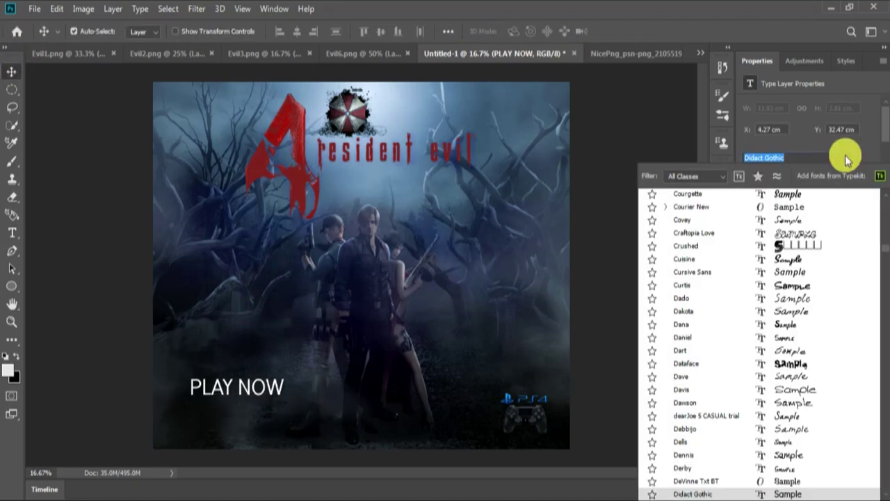
{"action": "left_click", "coordinate": [791, 195]}
{"action": "left_click", "coordinate": [786, 402]}
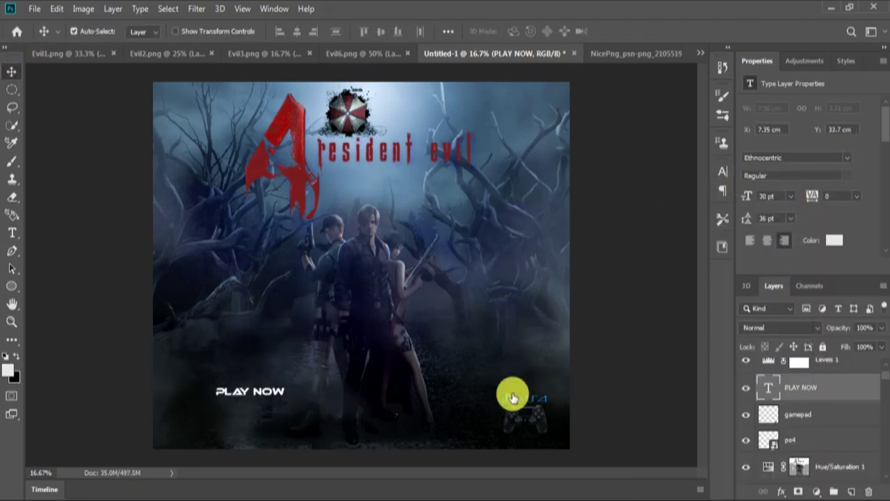
{"action": "left_click", "coordinate": [790, 199]}
{"action": "left_click", "coordinate": [785, 342]}
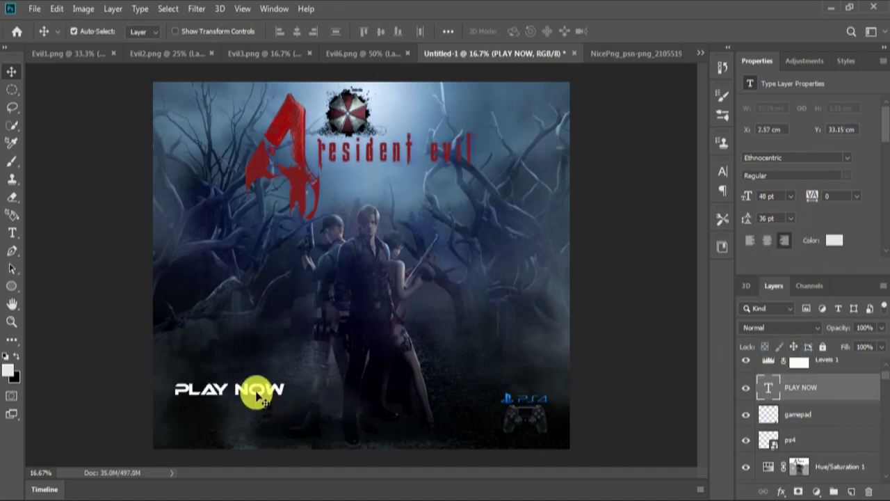
{"action": "left_click_drag", "start_coordinate": [244, 393], "coordinate": [243, 411]}
Add 'RESIDENT EVIL COM' text below PLAY NOW in the WATCHER PERSONAL USE font
{"action": "key", "text": "ctrl+plus"}
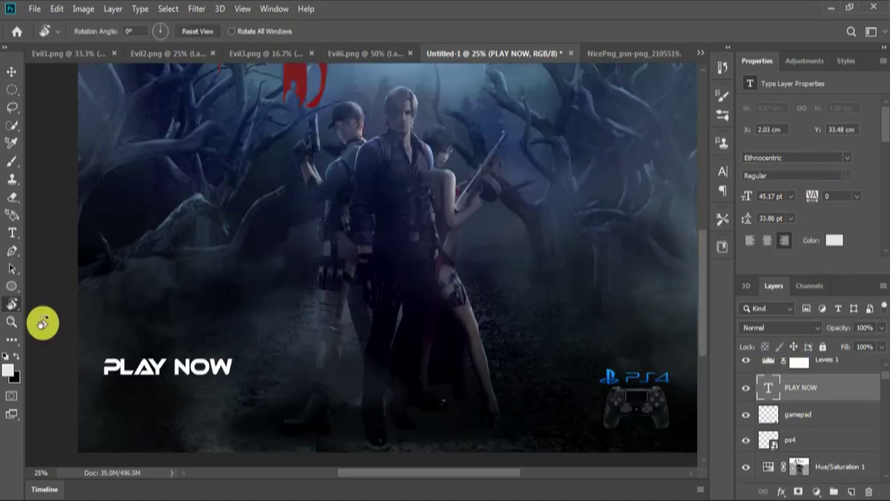
{"action": "key", "text": "t"}
{"action": "left_click", "coordinate": [179, 414]}
{"action": "type", "text": "R"}
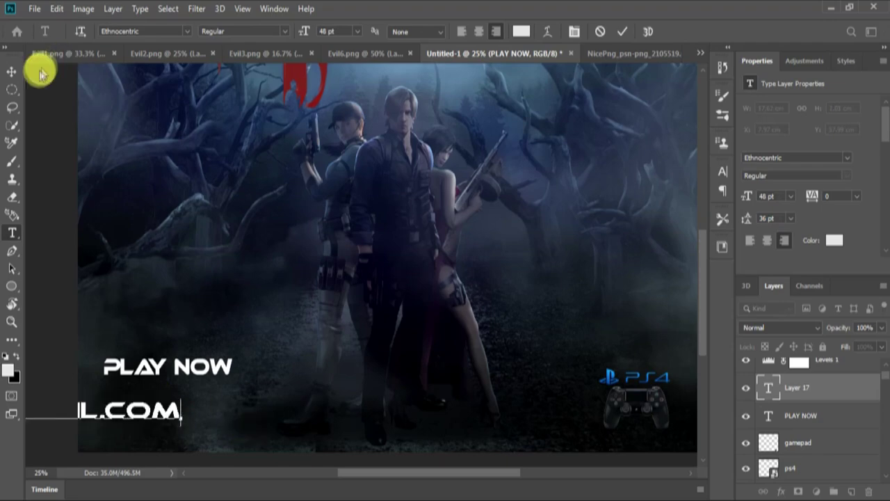
{"action": "left_click", "coordinate": [12, 72]}
{"action": "left_click", "coordinate": [846, 159]}
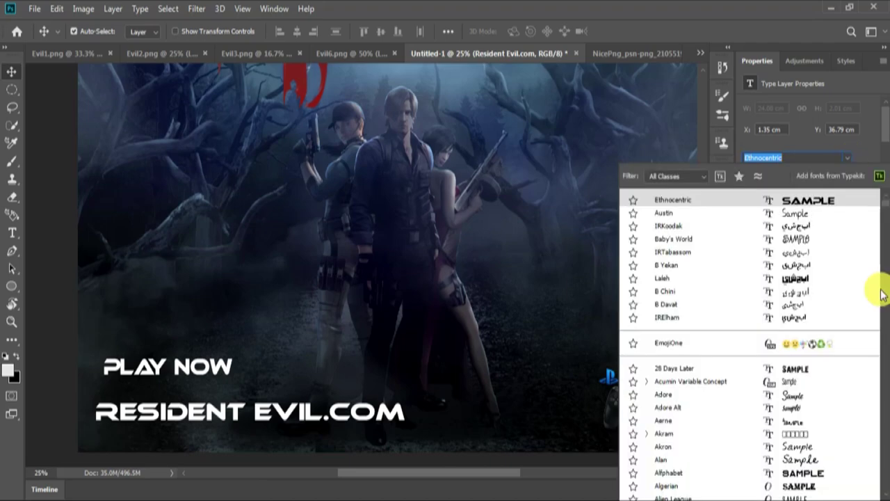
{"action": "scroll", "coordinate": [792, 216], "scroll_direction": "down", "scroll_amount": 15}
{"action": "left_click", "coordinate": [792, 217]}
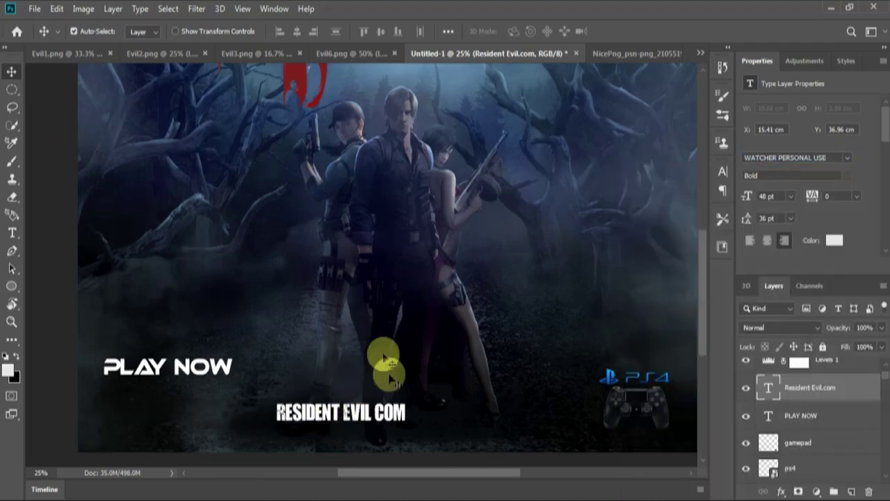
Set the RESIDENT EVIL COM tracking to 75 and move it toward PLAY NOW
{"action": "left_click", "coordinate": [857, 196]}
{"action": "left_click", "coordinate": [844, 349]}
{"action": "left_click", "coordinate": [857, 196]}
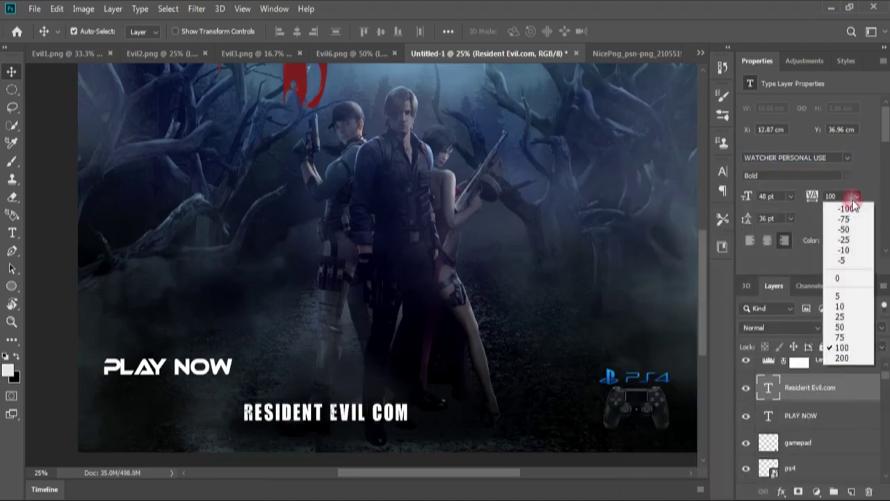
{"action": "left_click", "coordinate": [846, 341]}
{"action": "mouse_move", "coordinate": [367, 412]}
{"action": "left_mouse_down"}
{"action": "mouse_move", "coordinate": [391, 406]}
{"action": "mouse_move", "coordinate": [327, 414]}
{"action": "mouse_move", "coordinate": [182, 394]}
{"action": "left_mouse_up"}
Scale RESIDENT EVIL COM down to fit beneath PLAY NOW
{"action": "key", "text": "ctrl+t"}
{"action": "key", "text": "Return"}
{"action": "key", "text": "ctrl+t"}
{"action": "mouse_move", "coordinate": [239, 379]}
{"action": "left_mouse_down"}
{"action": "mouse_move", "coordinate": [240, 394]}
{"action": "mouse_move", "coordinate": [254, 395]}
{"action": "left_mouse_up"}
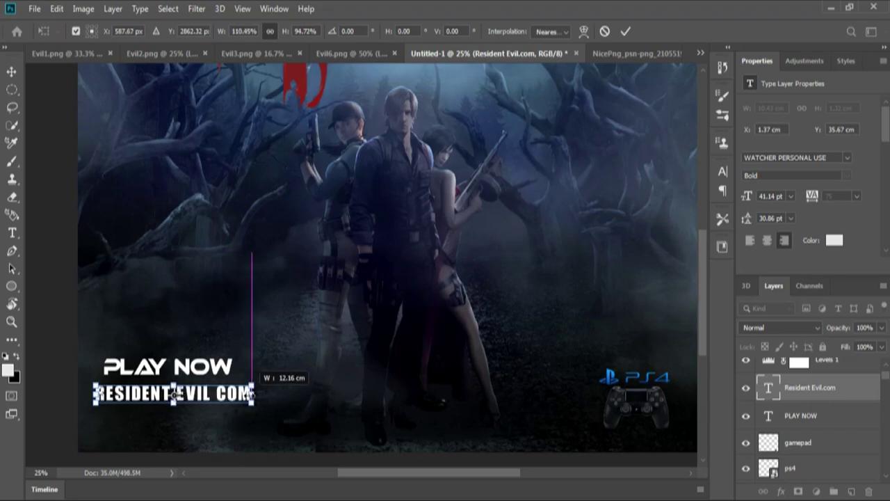
{"action": "double_click", "coordinate": [221, 393]}
{"action": "key", "text": "ctrl+minus"}
Rotate PLAY NOW to -48°, place it beside the red 4, and add a drop shadow
{"action": "left_click", "coordinate": [761, 415]}
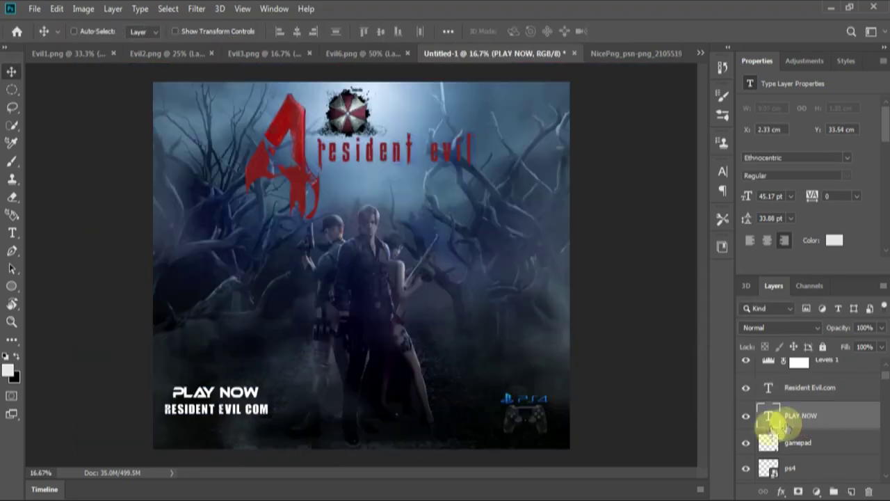
{"action": "key", "text": "ctrl+t"}
{"action": "left_click_drag", "start_coordinate": [286, 401], "coordinate": [279, 337]}
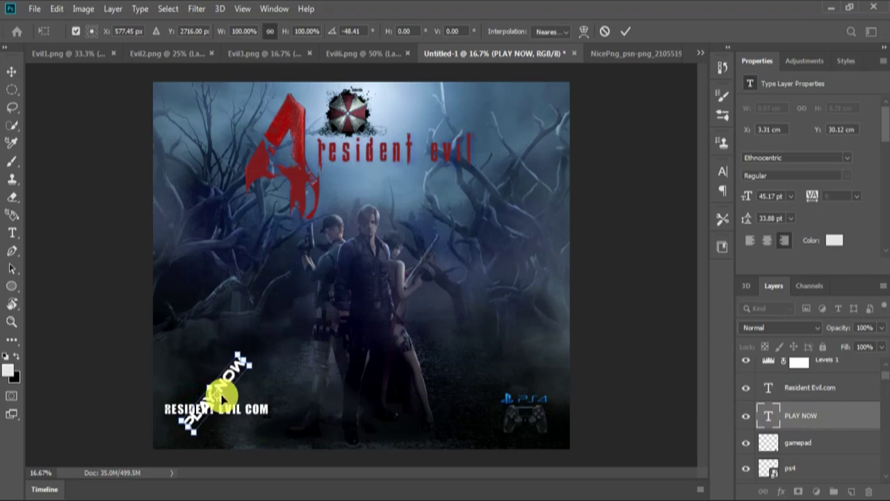
{"action": "left_click_drag", "start_coordinate": [221, 397], "coordinate": [227, 177]}
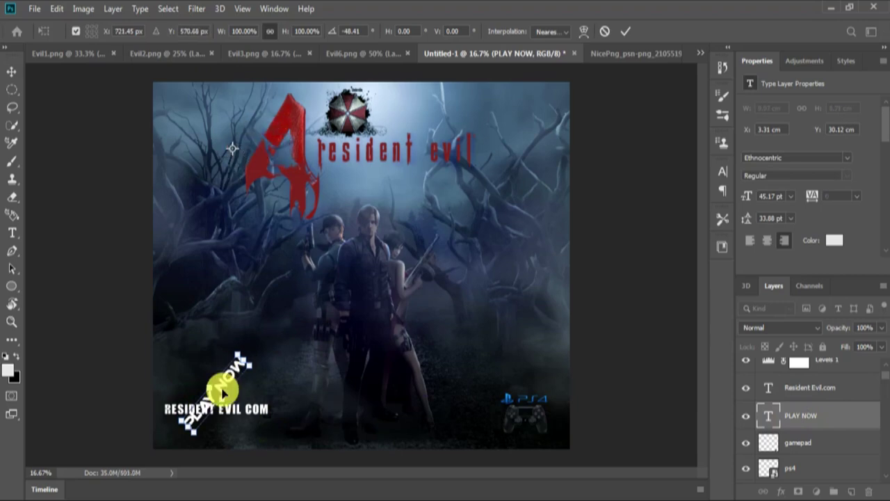
{"action": "left_click_drag", "start_coordinate": [222, 394], "coordinate": [271, 122]}
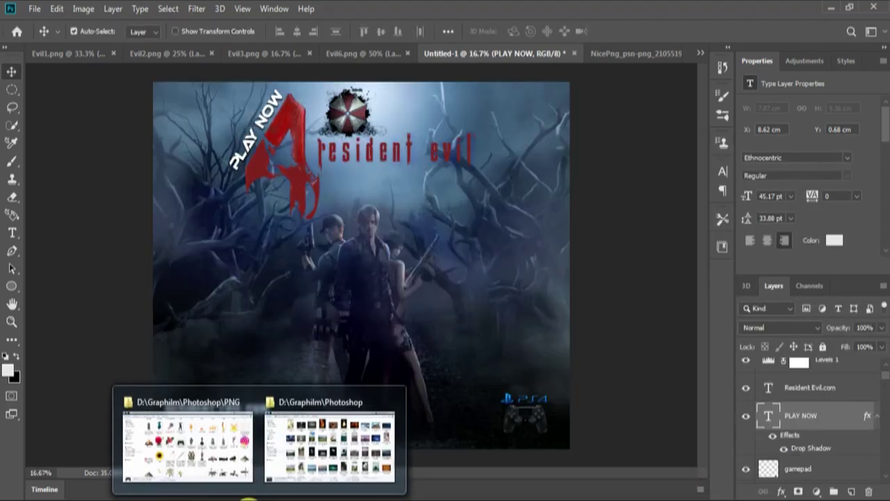
{"action": "left_click", "coordinate": [230, 456]}
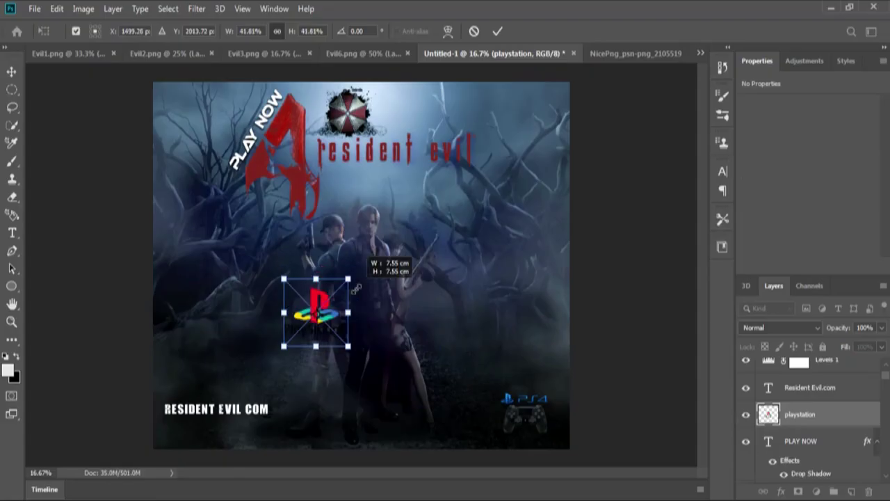
Position the PlayStation logo above RESIDENT EVIL COM and copy its lettering to a new layer
{"action": "left_click_drag", "start_coordinate": [308, 313], "coordinate": [232, 381]}
{"action": "left_click", "coordinate": [224, 410]}
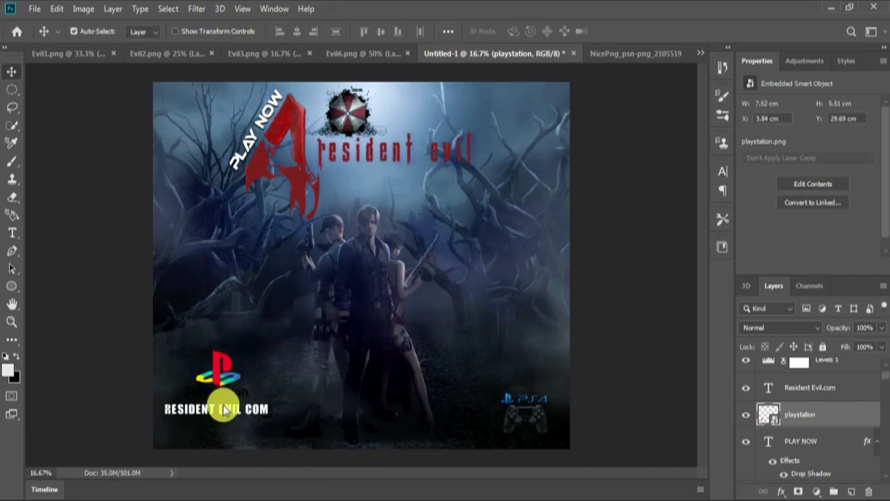
{"action": "scroll", "coordinate": [224, 410], "scroll_direction": "up", "scroll_amount": 2}
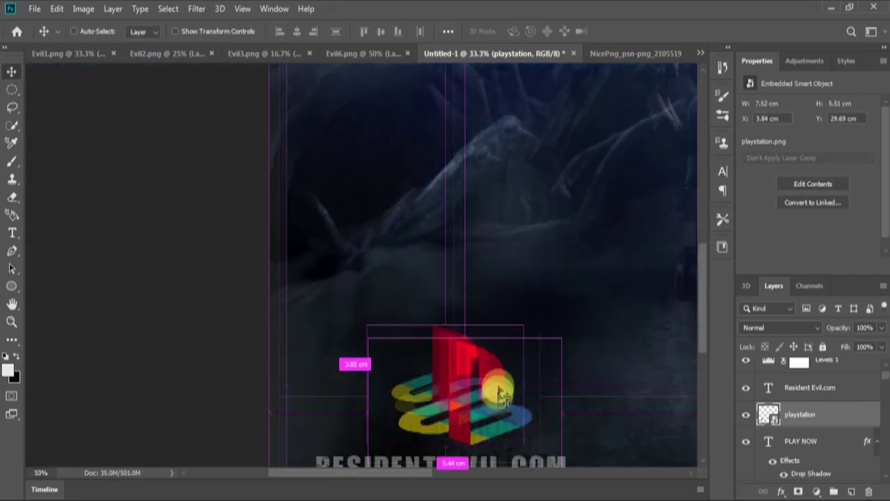
{"action": "scroll", "coordinate": [496, 378], "scroll_direction": "up", "scroll_amount": 1}
{"action": "key", "text": "w"}
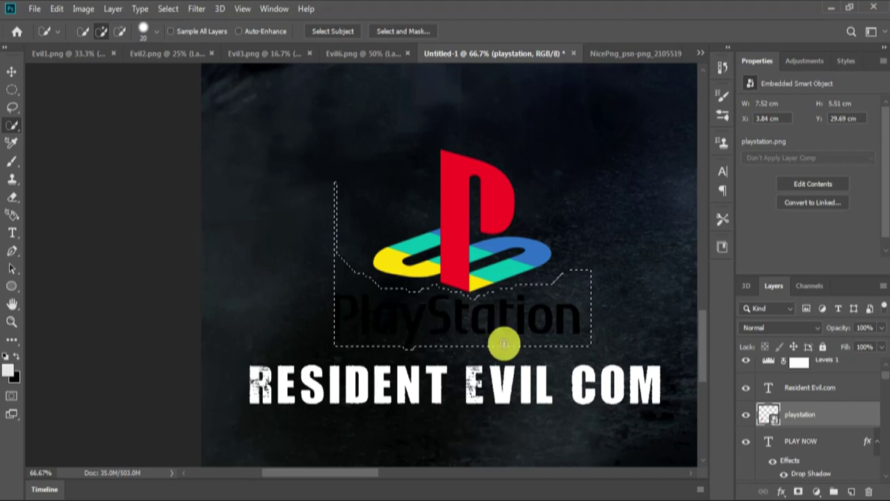
{"action": "key", "text": "ctrl+j"}
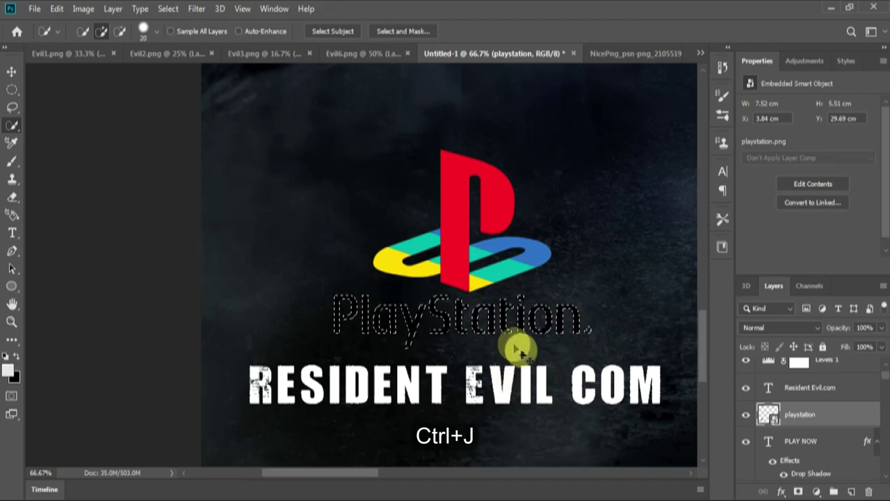
Give the lettering layer a white (#ffffff) Color Overlay
{"action": "right_click", "coordinate": [826, 410]}
{"action": "left_click", "coordinate": [670, 10]}
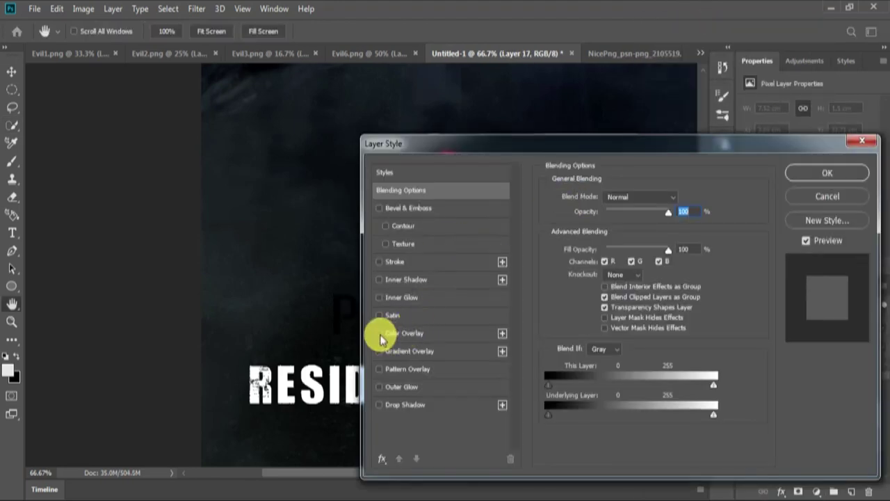
{"action": "left_click", "coordinate": [381, 333]}
{"action": "left_click", "coordinate": [680, 197]}
{"action": "type", "text": "ffffff"}
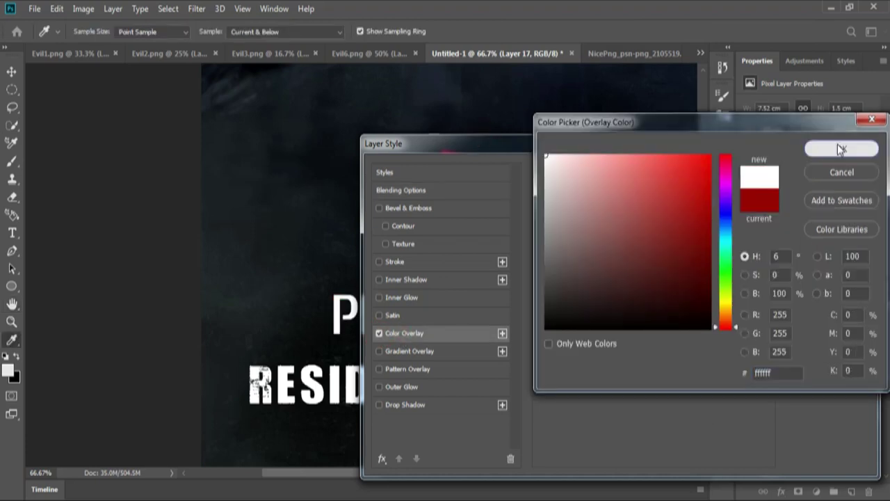
{"action": "left_click", "coordinate": [827, 149]}
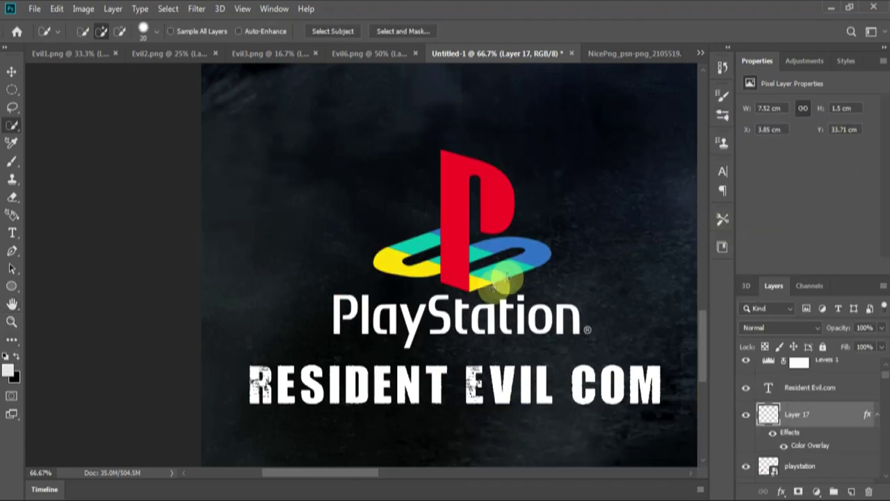
Shrink RESIDENT EVIL COM to about 86% and move it up beneath the PlayStation logo
{"action": "left_click", "coordinate": [11, 71]}
{"action": "left_click", "coordinate": [412, 391], "text": "ctrl"}
{"action": "key", "text": "ctrl+t"}
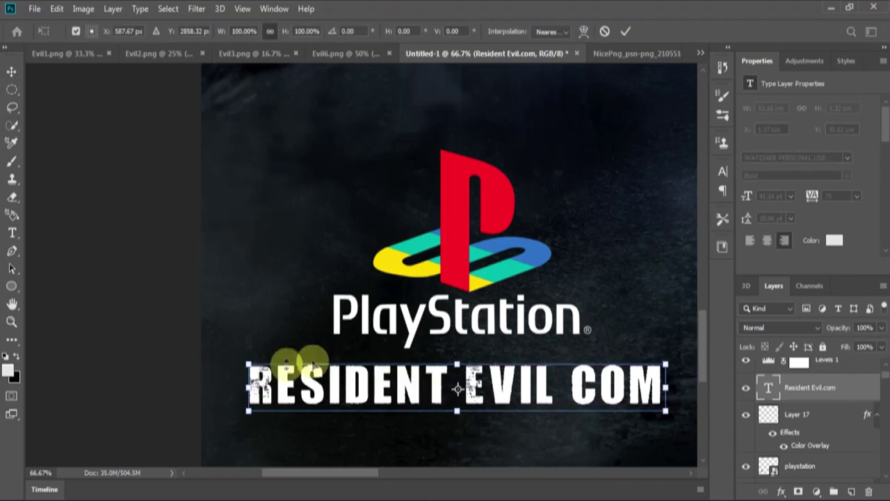
{"action": "left_click_drag", "start_coordinate": [248, 391], "coordinate": [308, 390]}
{"action": "left_click_drag", "start_coordinate": [541, 391], "coordinate": [506, 368]}
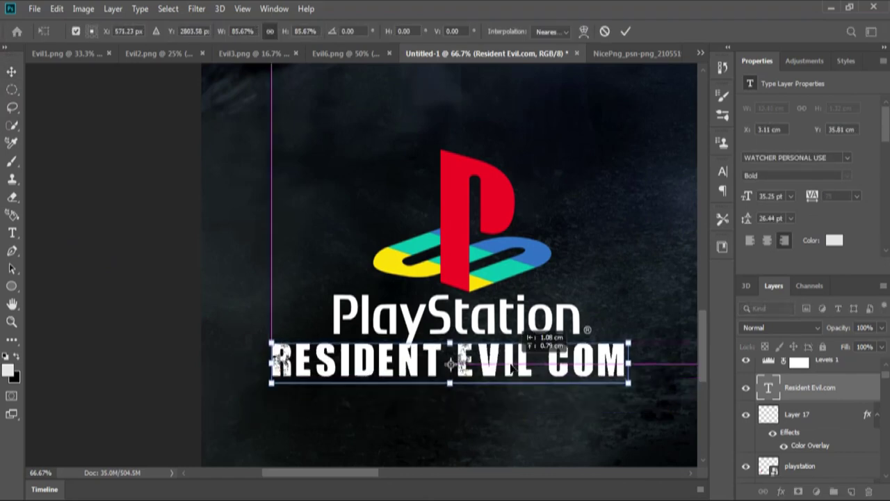
{"action": "key", "text": "Return"}
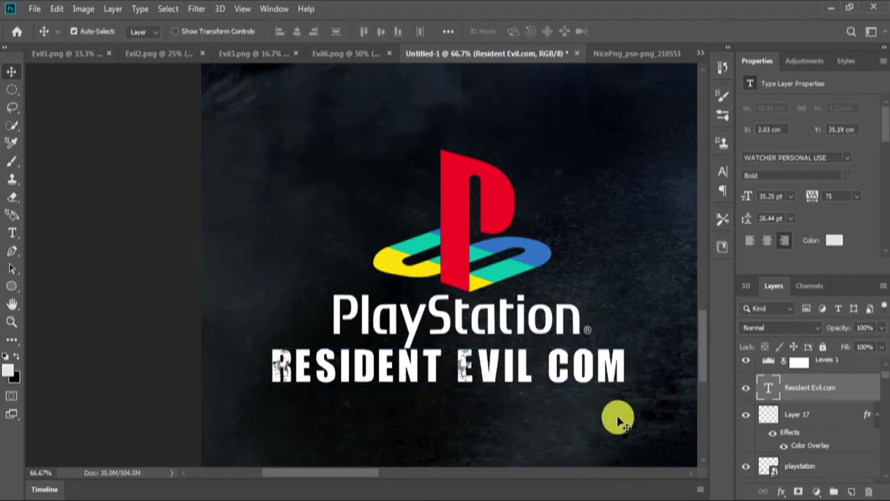
{"action": "key", "text": "ctrl+minus"}
{"action": "key", "text": "ctrl+minus"}
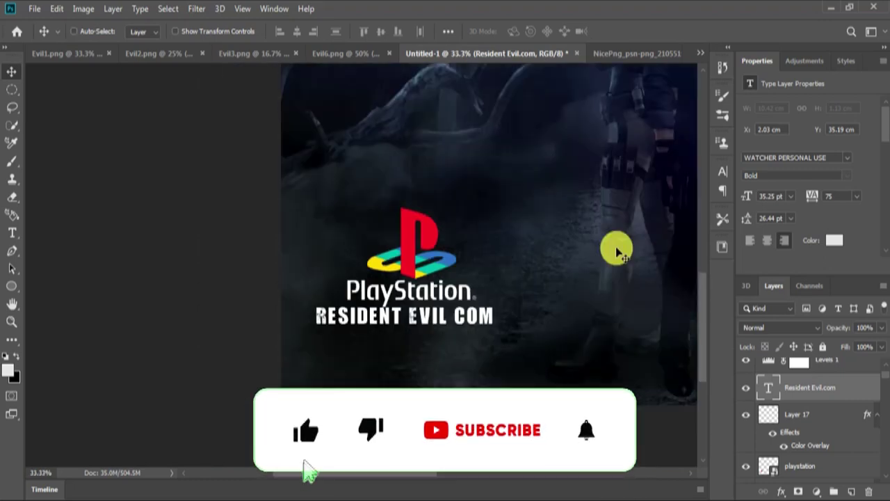
Nudge RESIDENT EVIL COM a few pixels down and zoom out to view the whole poster
{"action": "key", "text": "ctrl"}
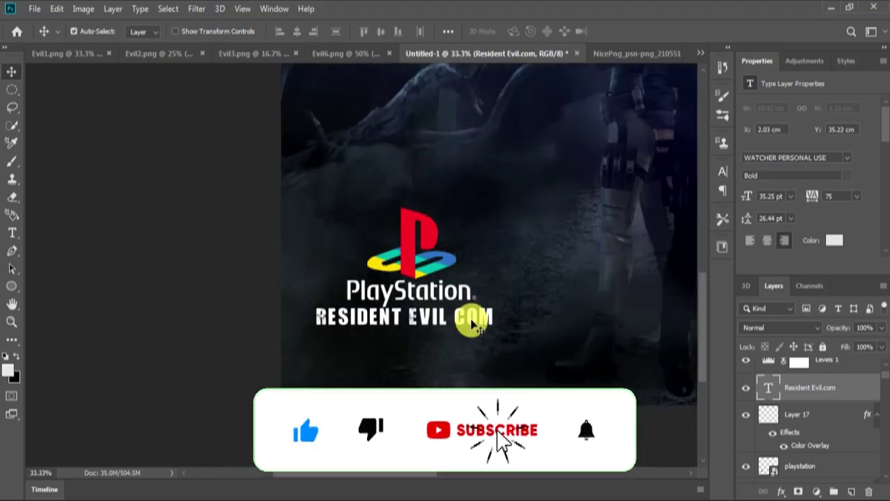
{"action": "left_click_drag", "start_coordinate": [473, 324], "coordinate": [473, 327]}
{"action": "key", "text": "ctrl+minus"}
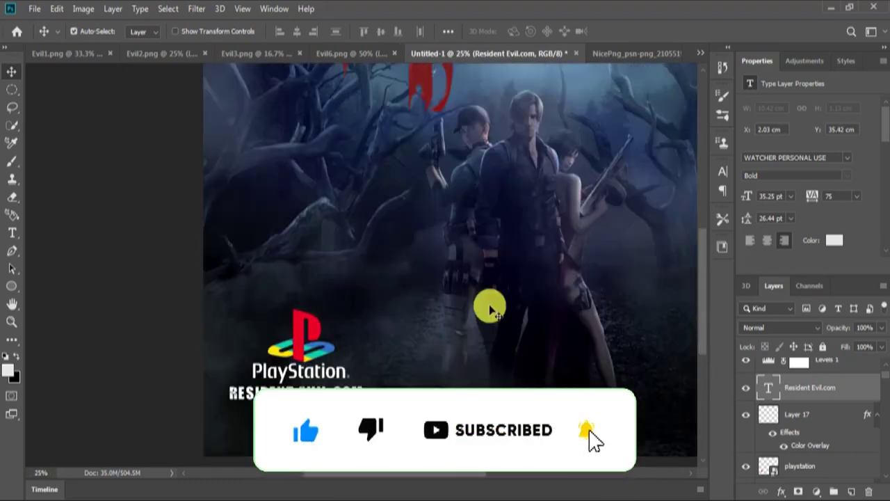
{"action": "left_click", "coordinate": [13, 326]}
{"action": "left_click_drag", "start_coordinate": [424, 290], "coordinate": [396, 290]}
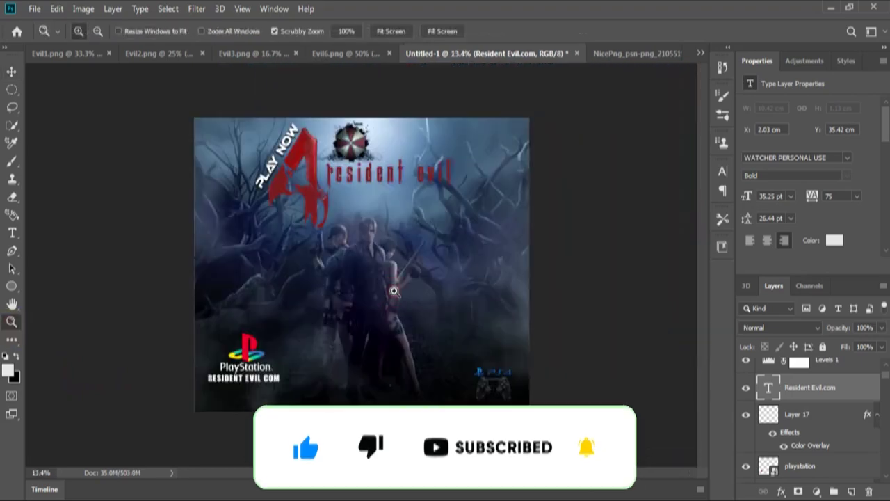
{"action": "left_click", "coordinate": [11, 70]}
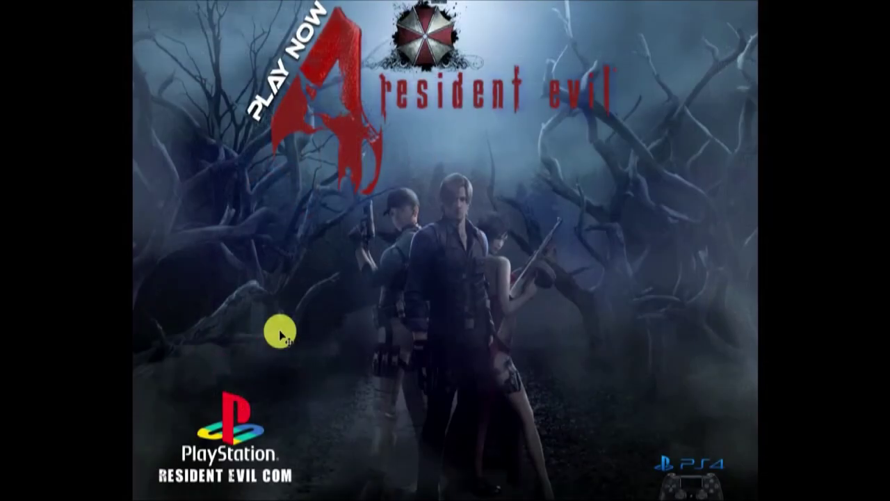